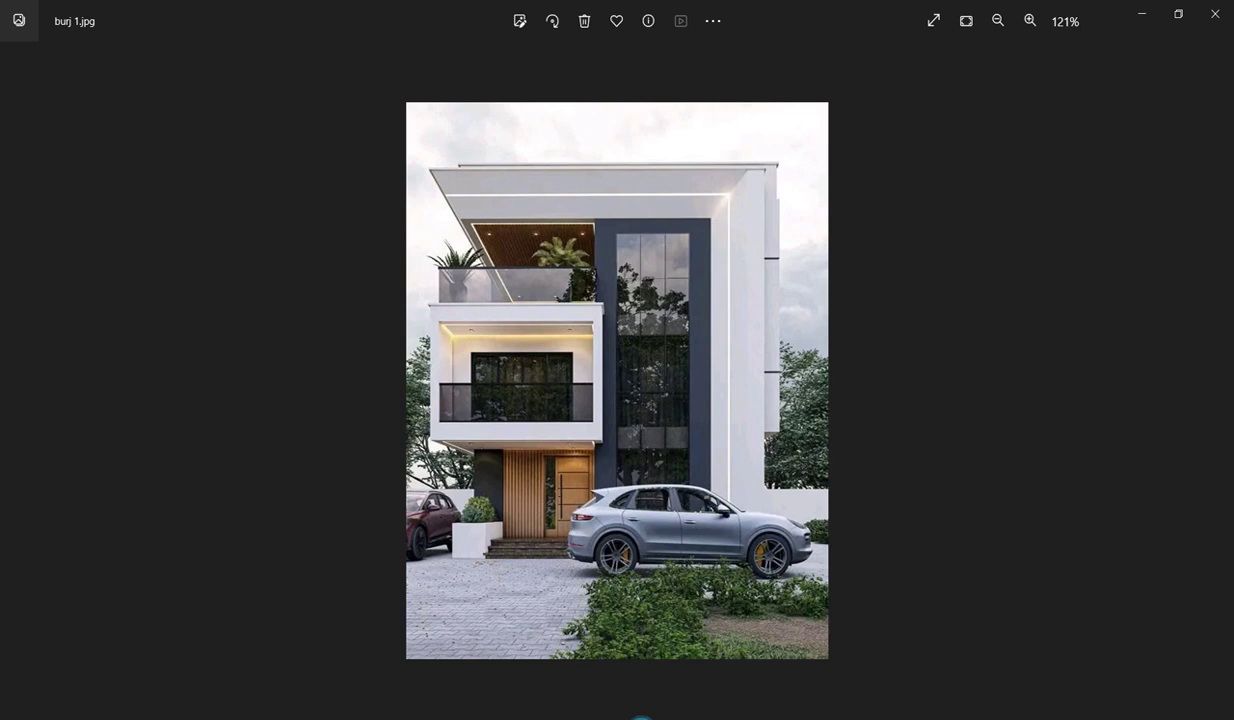
Examine the overall facade, balconies and tall glazing of the house in the burj 1.jpg reference image.
scroll(578, 322, up, 2)
scroll(683, 306, down, 1)
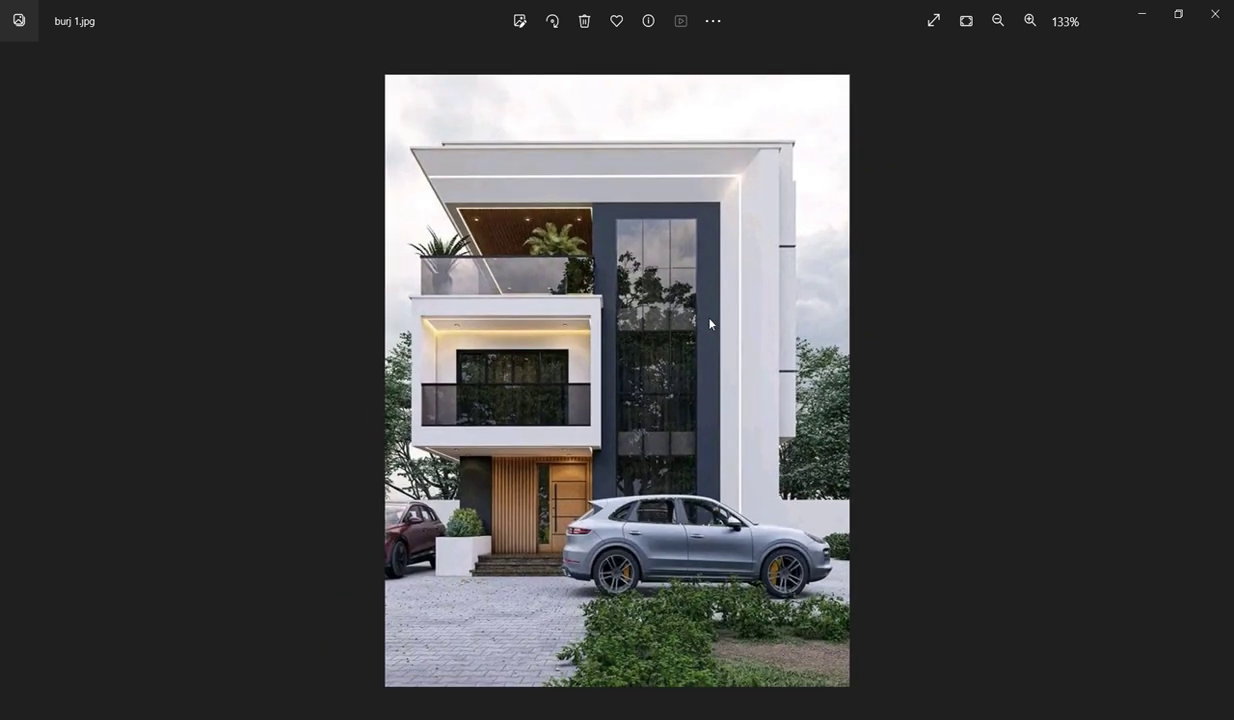
scroll(714, 325, up, 2)
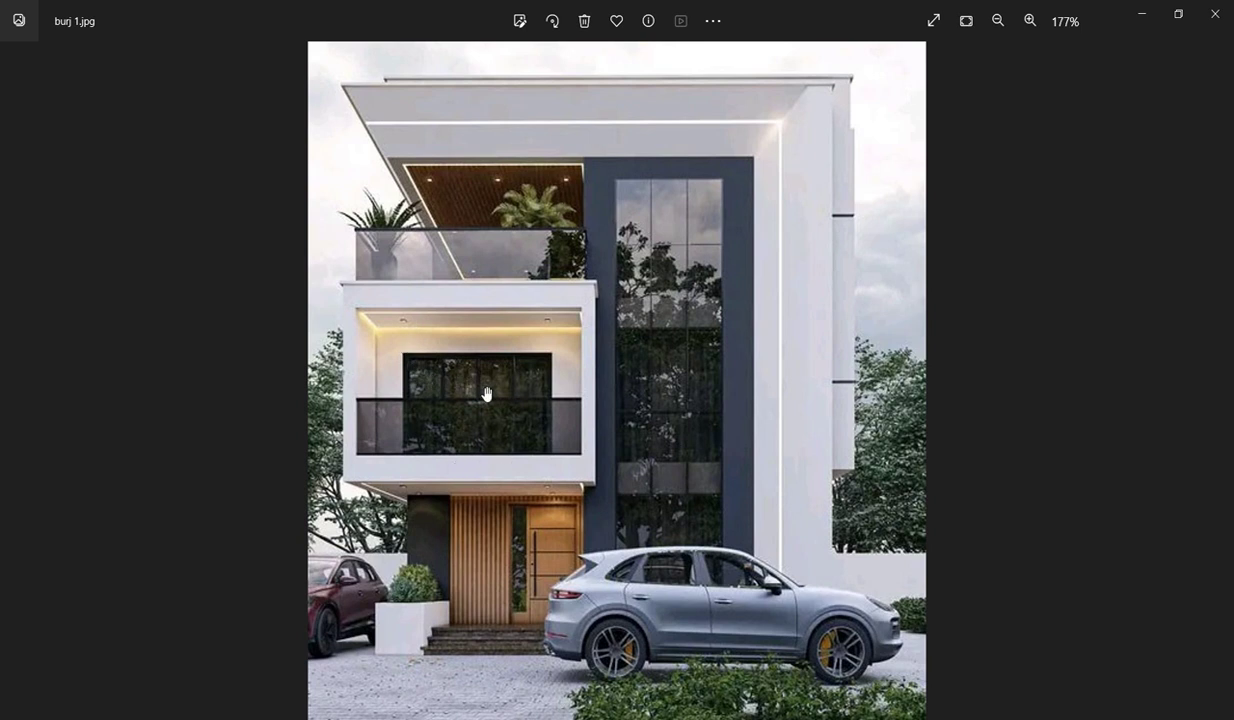
scroll(592, 450, down, 2)
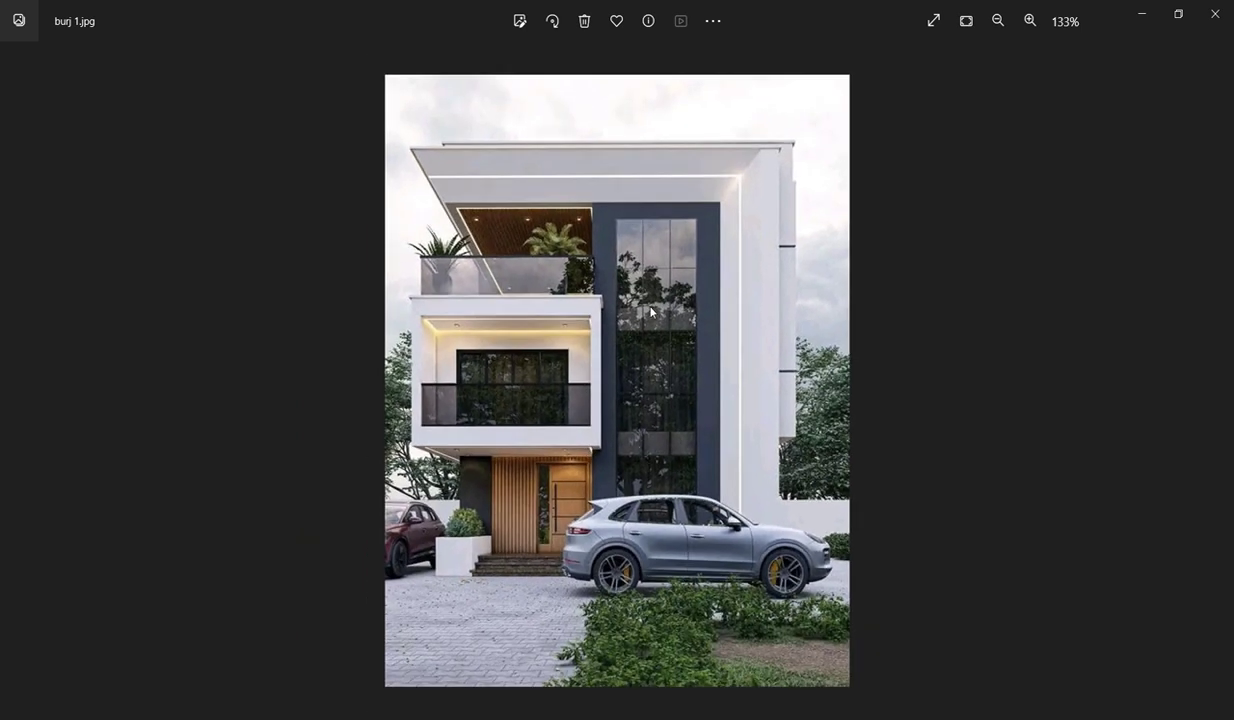
scroll(651, 312, up, 1)
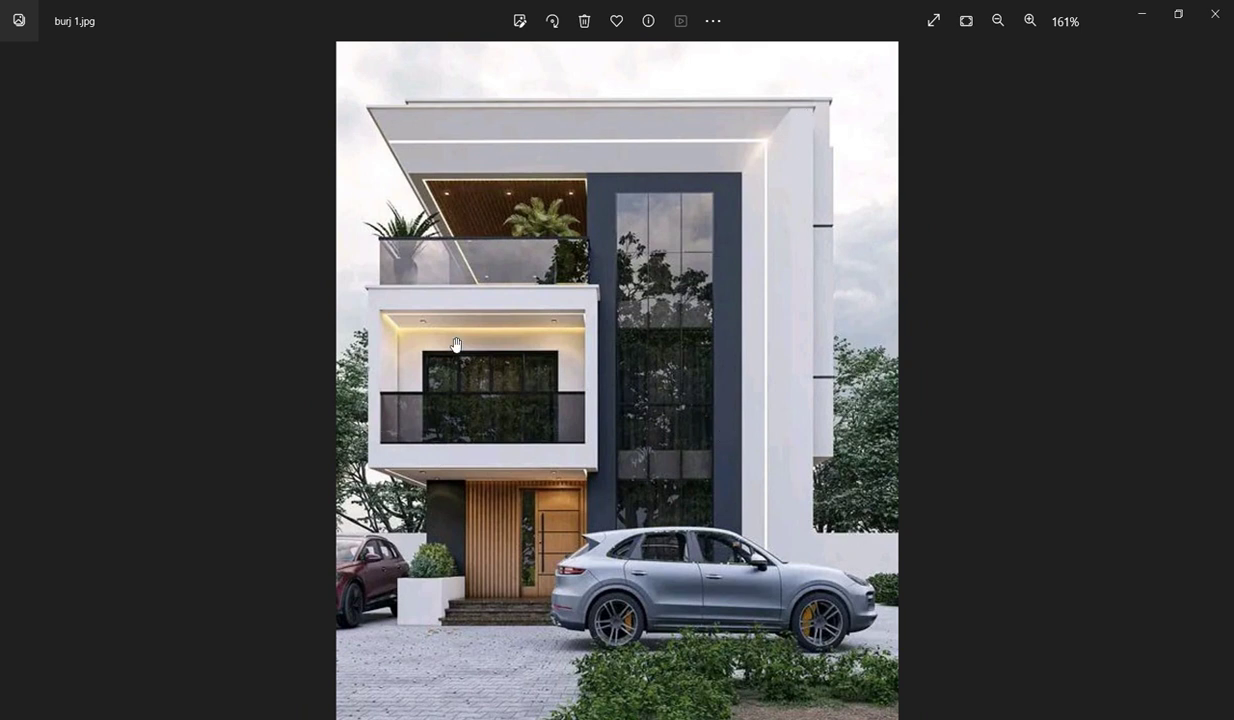
scroll(410, 380, down, 3)
scroll(553, 533, up, 1)
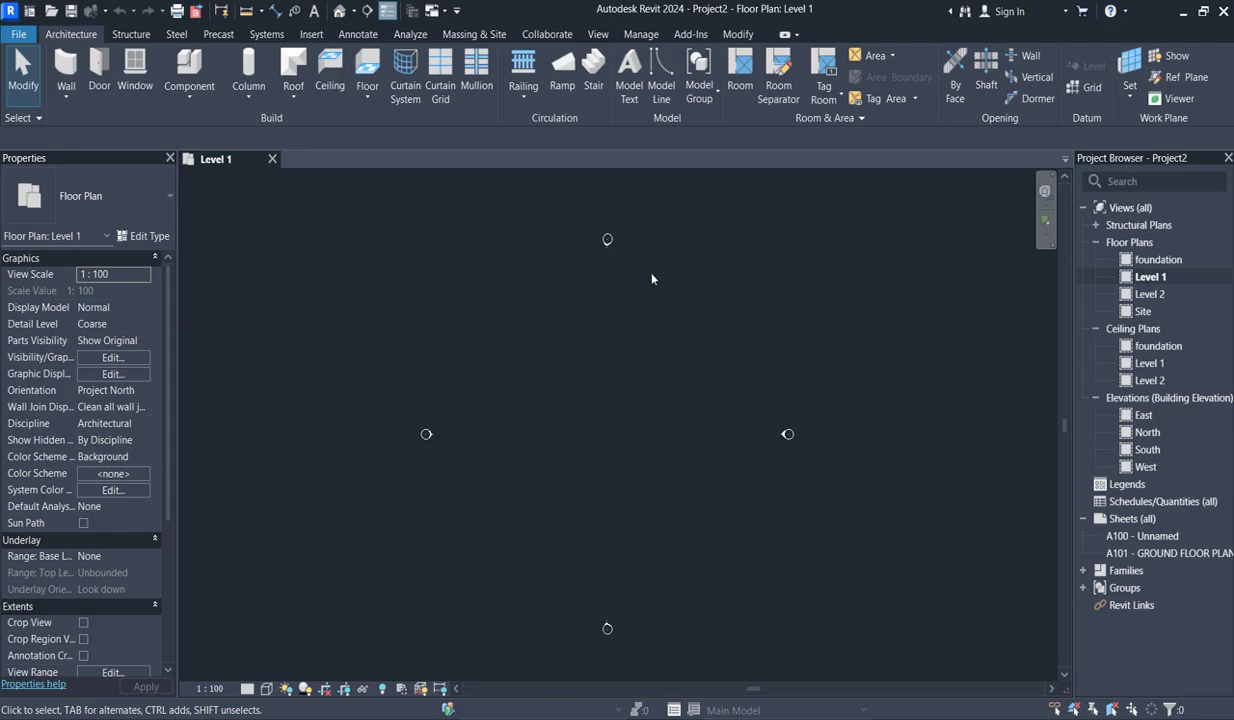
Switch the interface's active colour theme to Light in the program options.
scroll(613, 394, up, 3)
scroll(557, 483, down, 2)
click(20, 34)
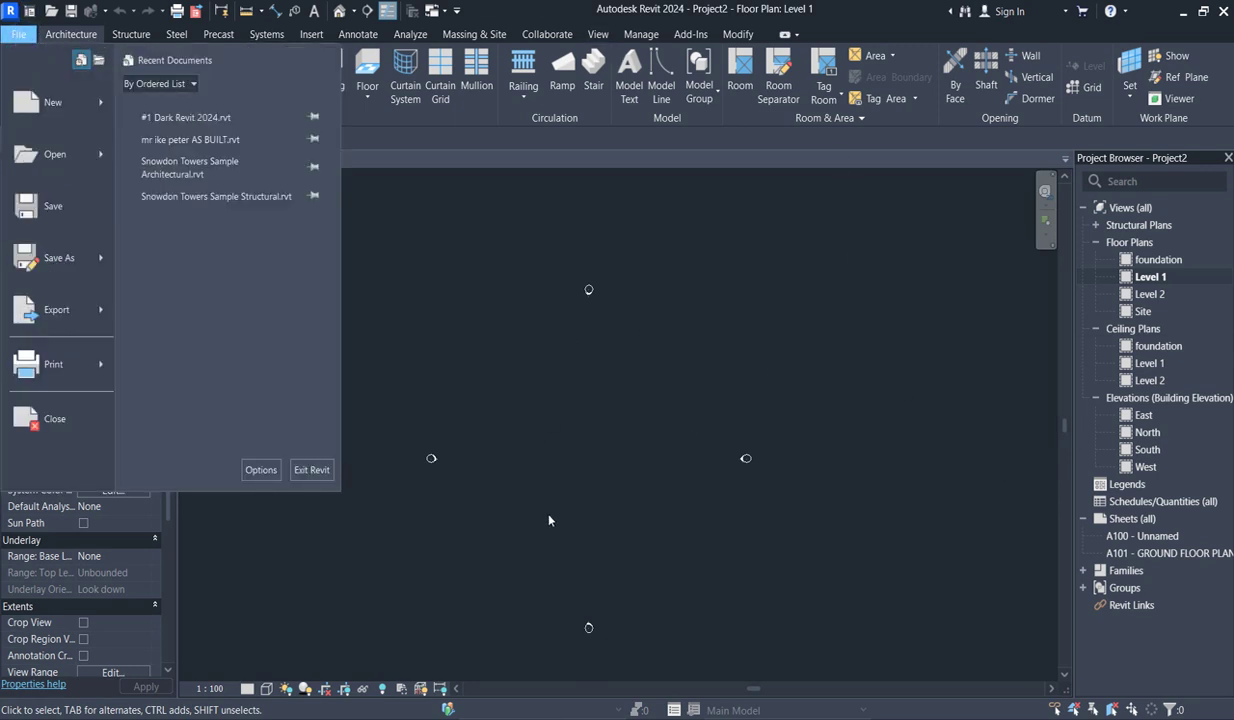
click(259, 470)
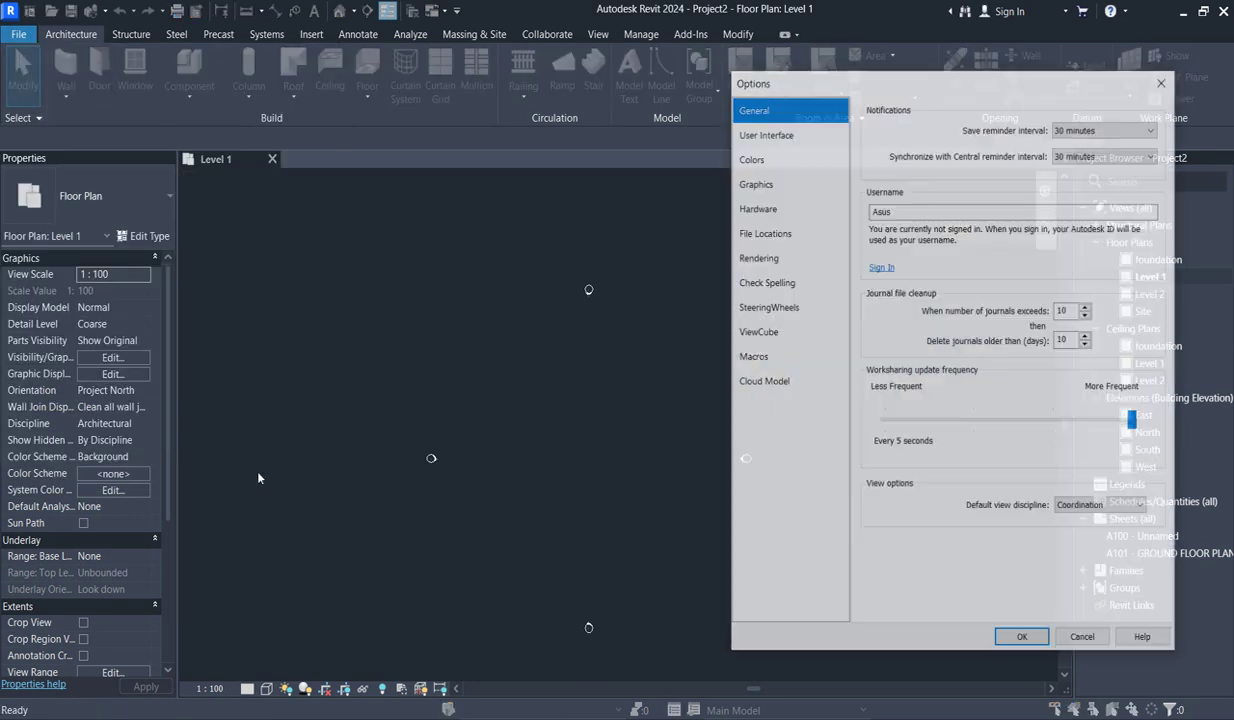
click(750, 157)
click(960, 116)
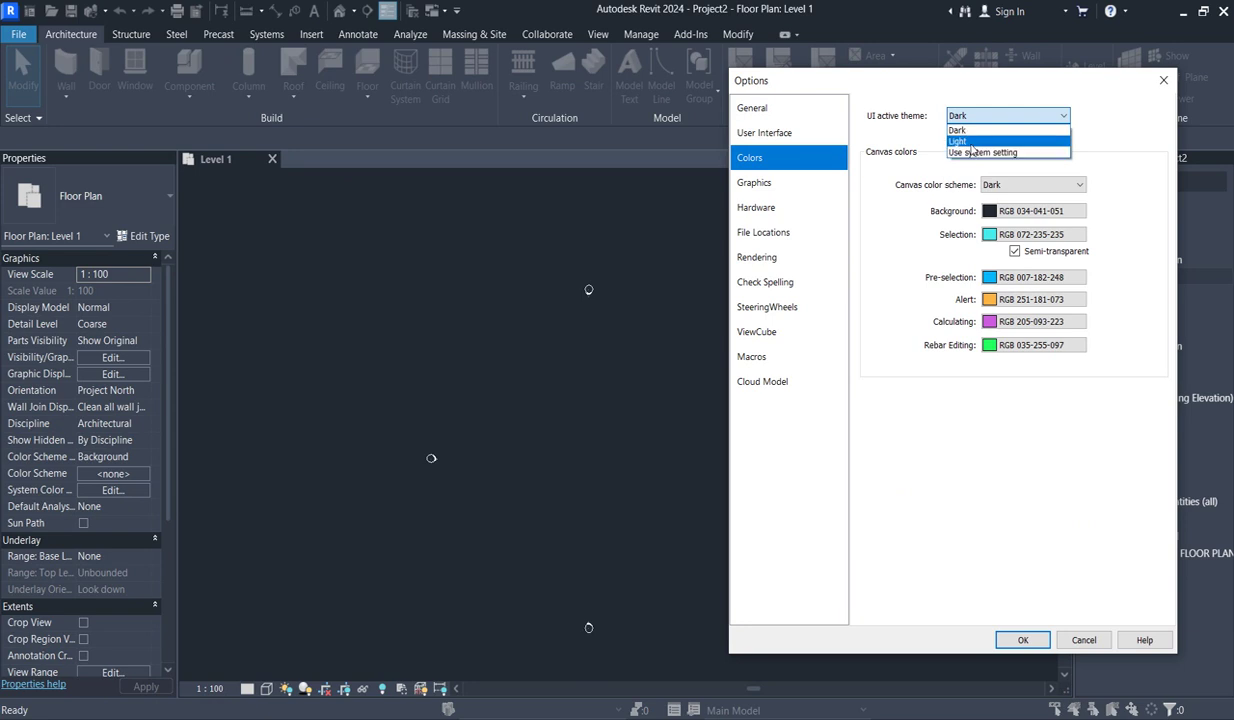
click(956, 141)
click(1025, 640)
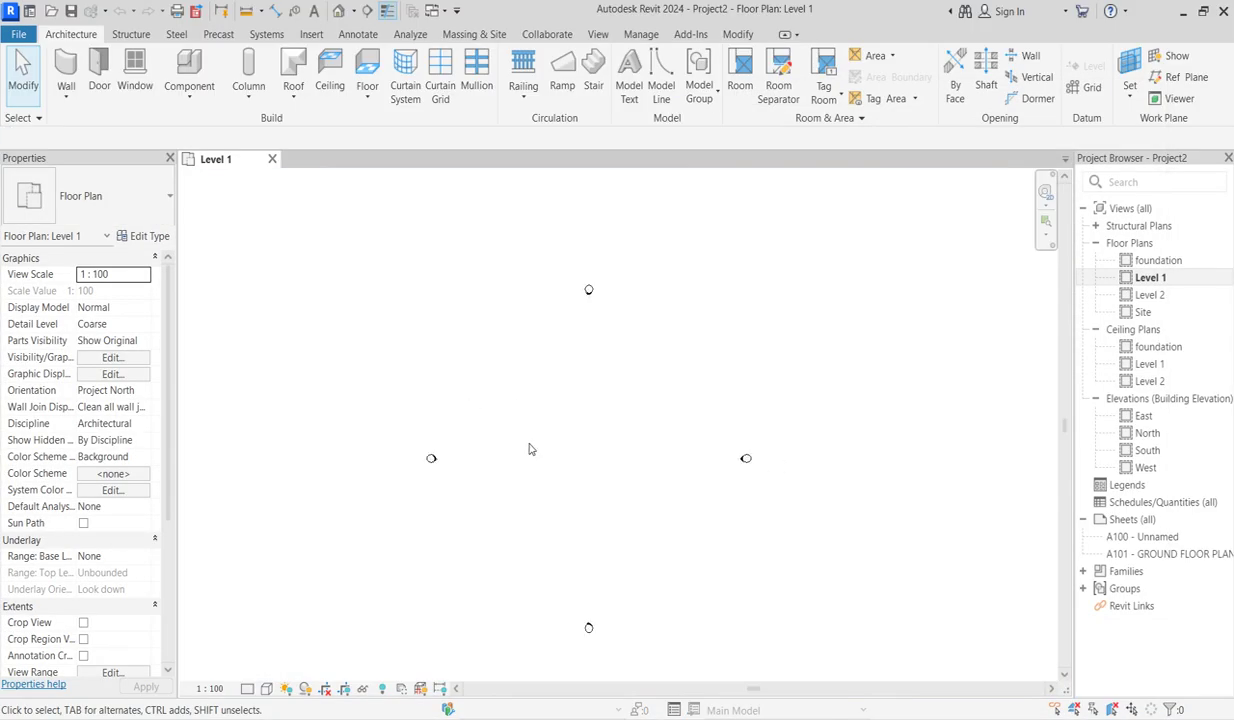
scroll(496, 478, up, 1)
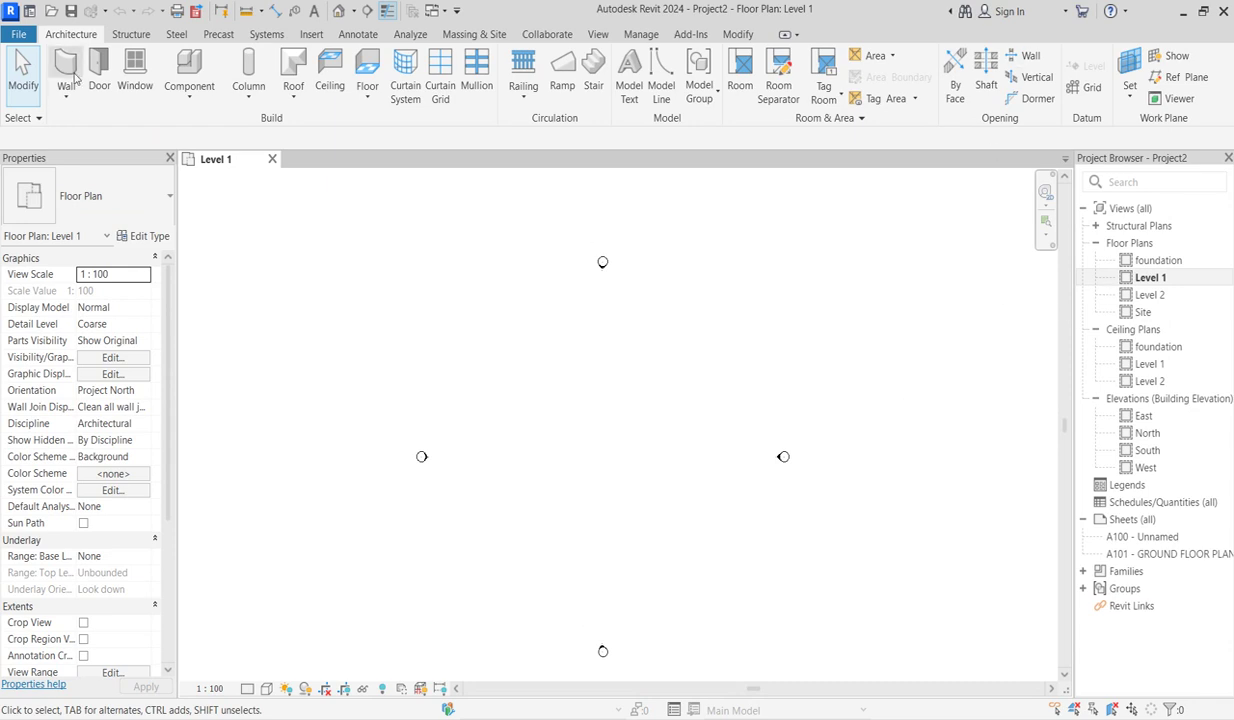
click(1030, 77)
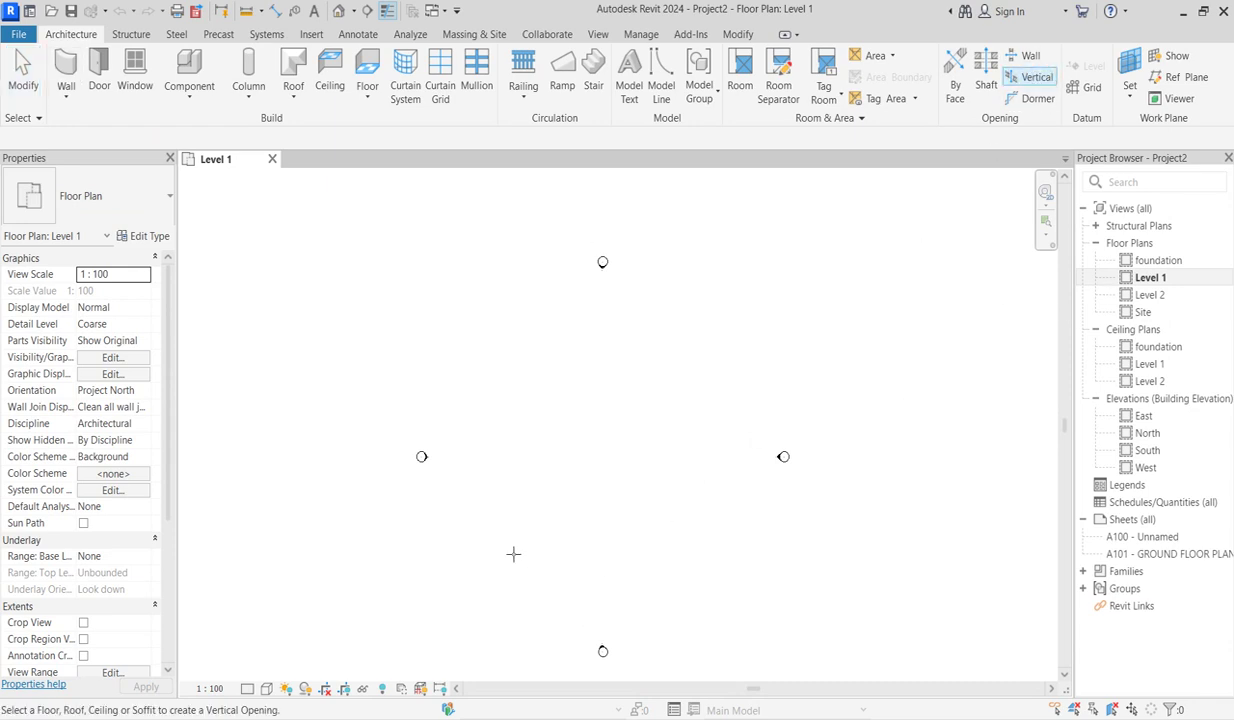
click(505, 622)
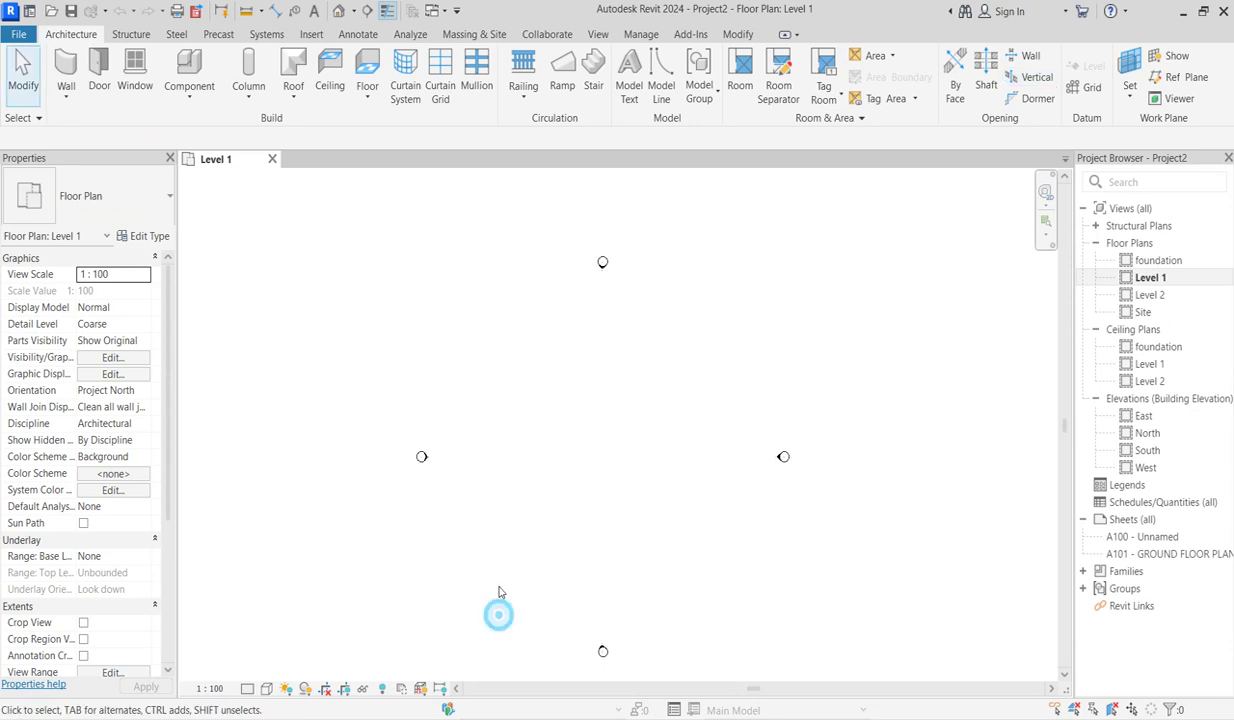
click(1030, 77)
Draw three aligned vertical grid lines between the elevation markers on Level 1, spaced about 9000 and 10000 apart.
click(1093, 88)
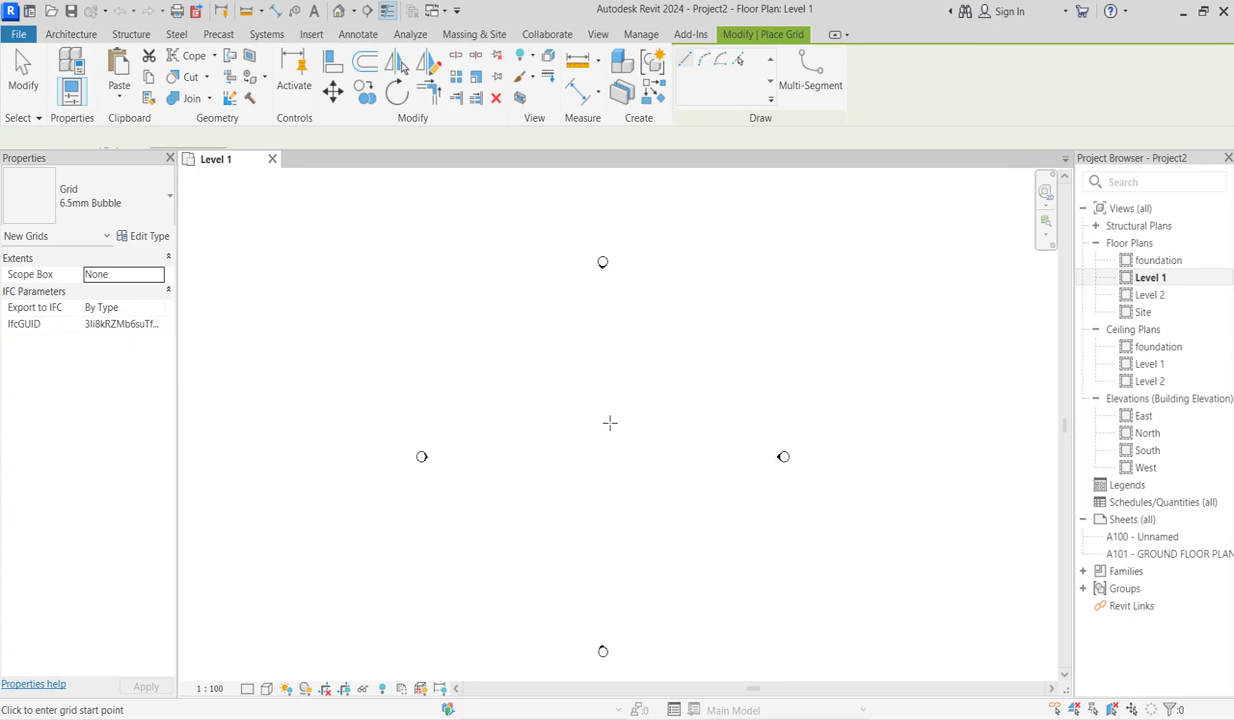
click(542, 571)
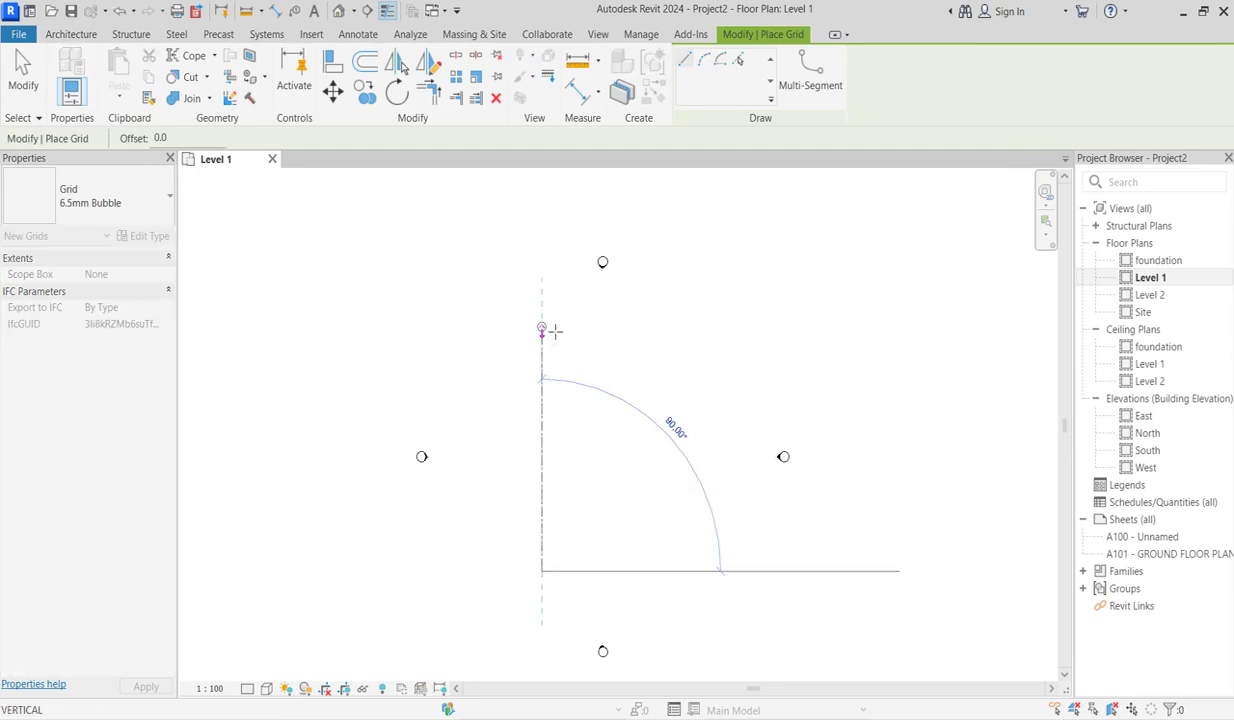
click(543, 308)
scroll(647, 344, up, 2)
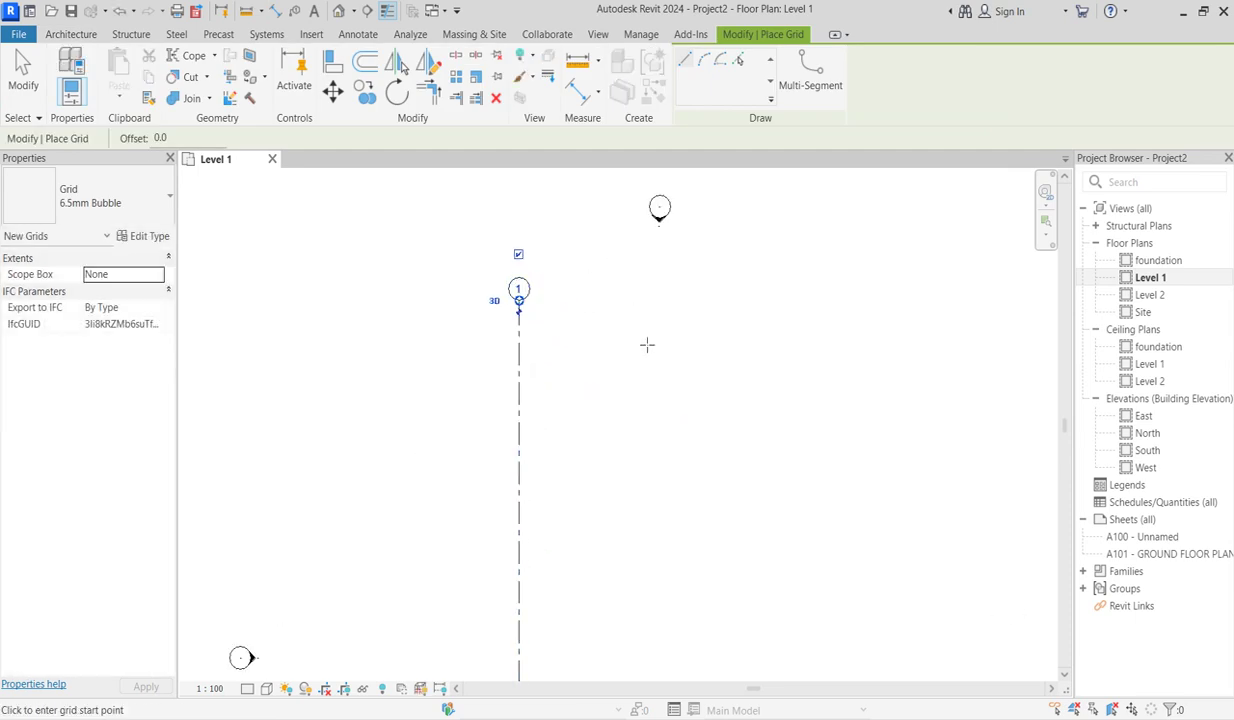
scroll(665, 358, down, 1)
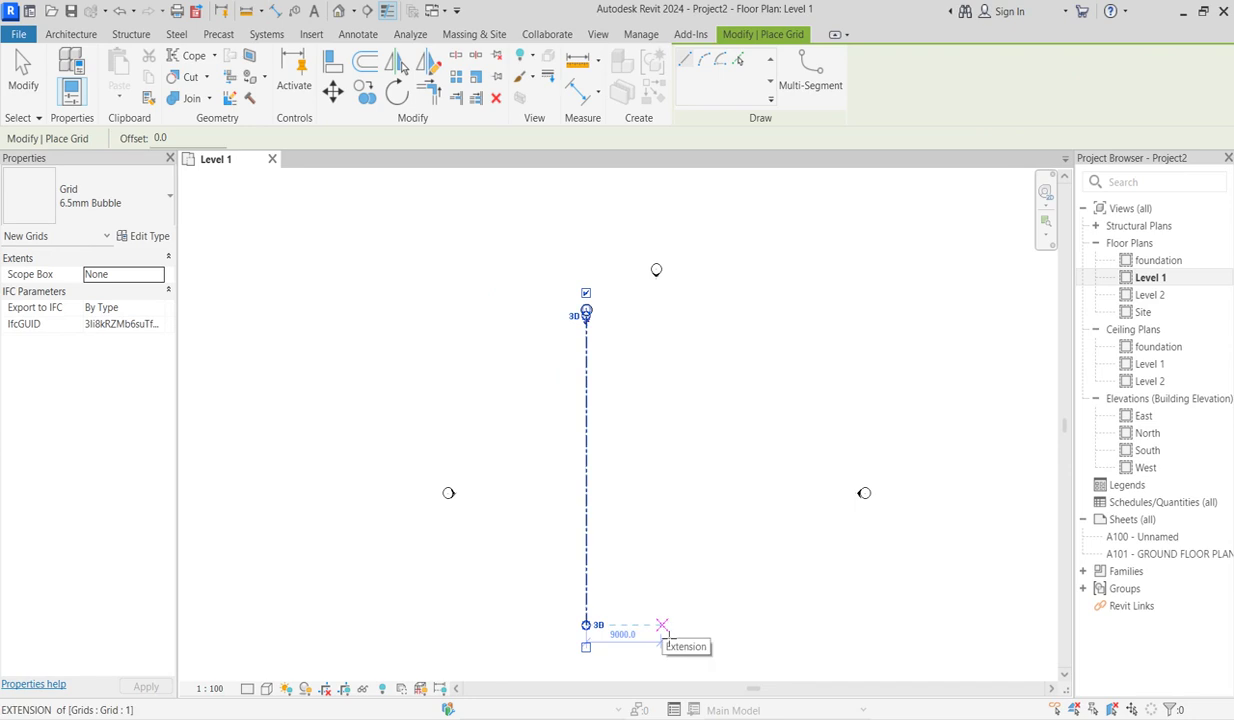
click(661, 626)
click(660, 314)
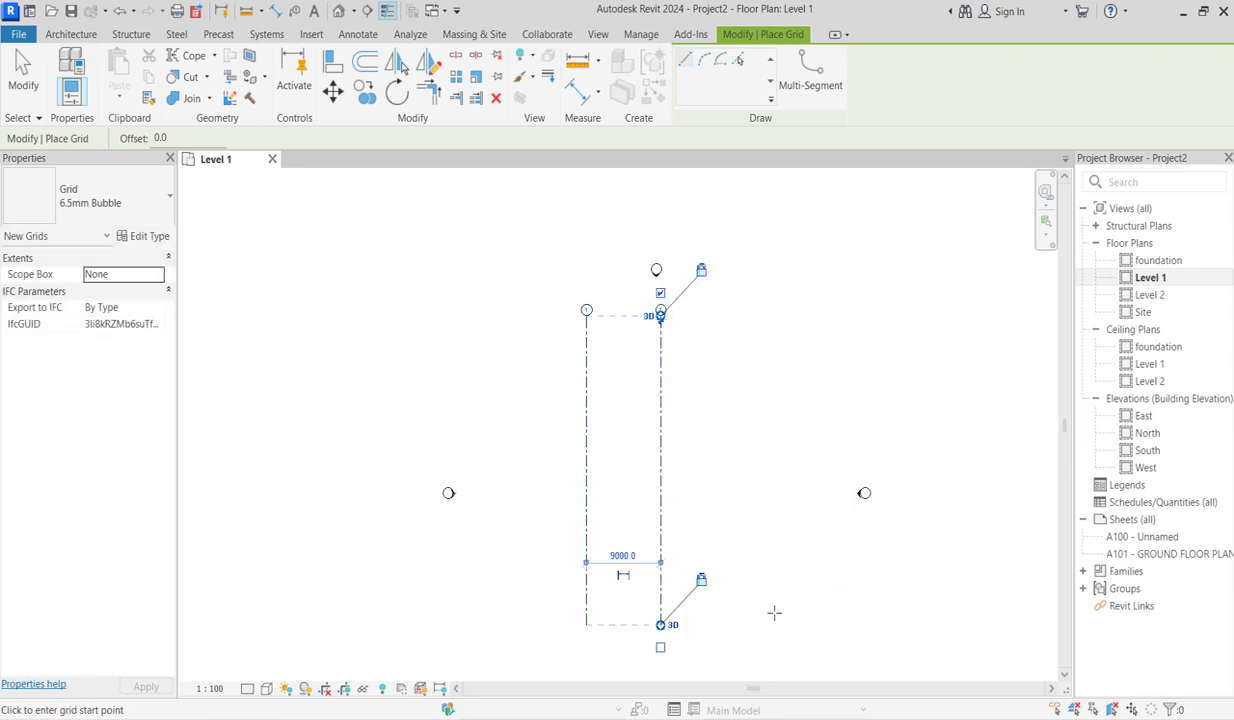
click(743, 625)
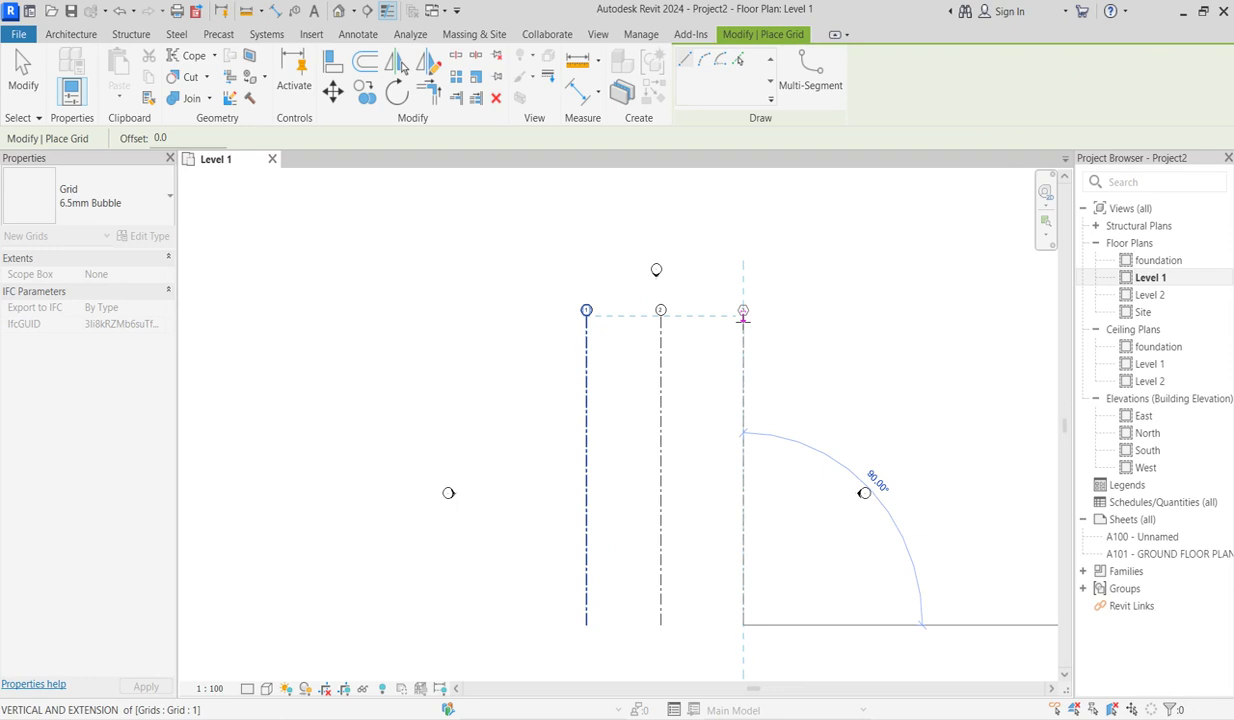
click(743, 314)
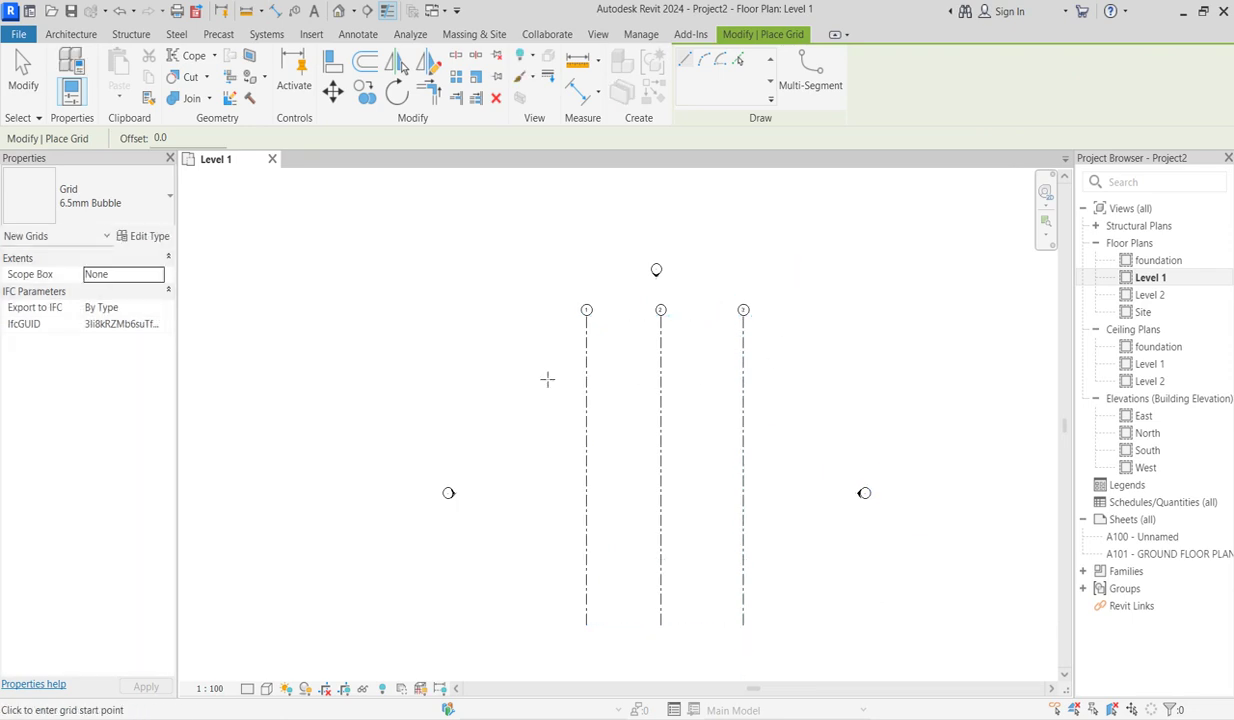
Draw a horizontal grid line crossing all three vertical grids near their lower ends.
click(543, 579)
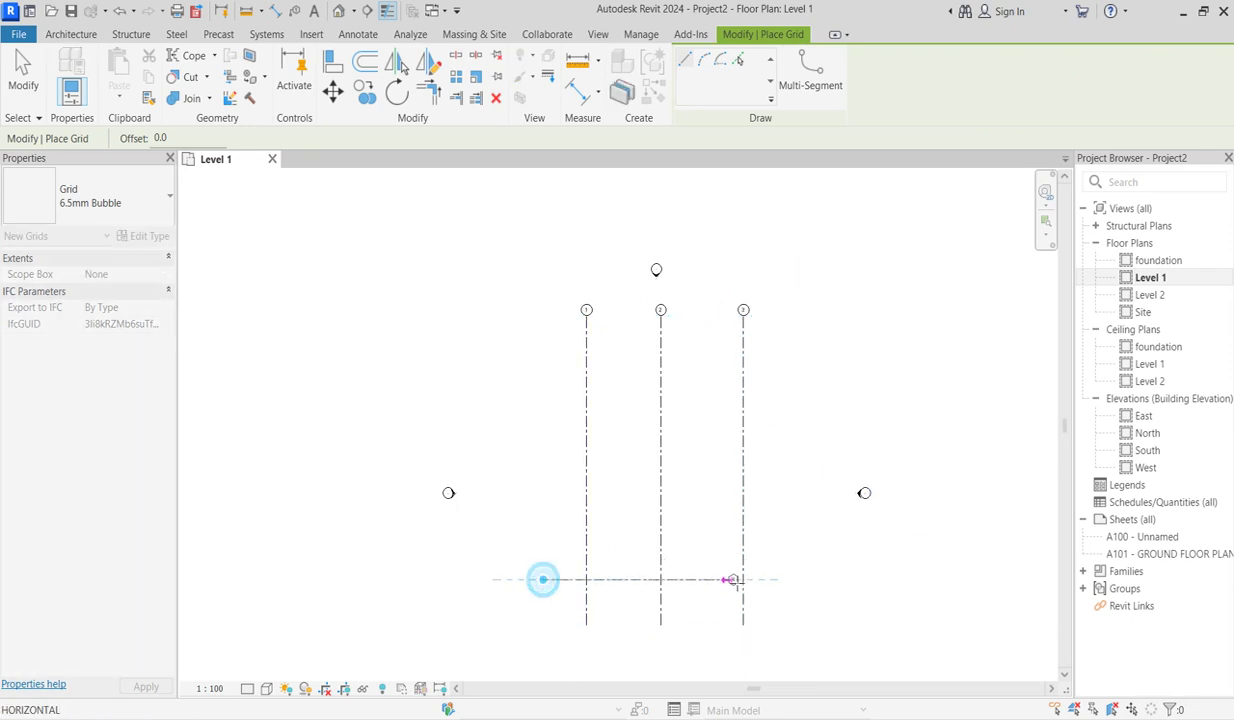
click(790, 580)
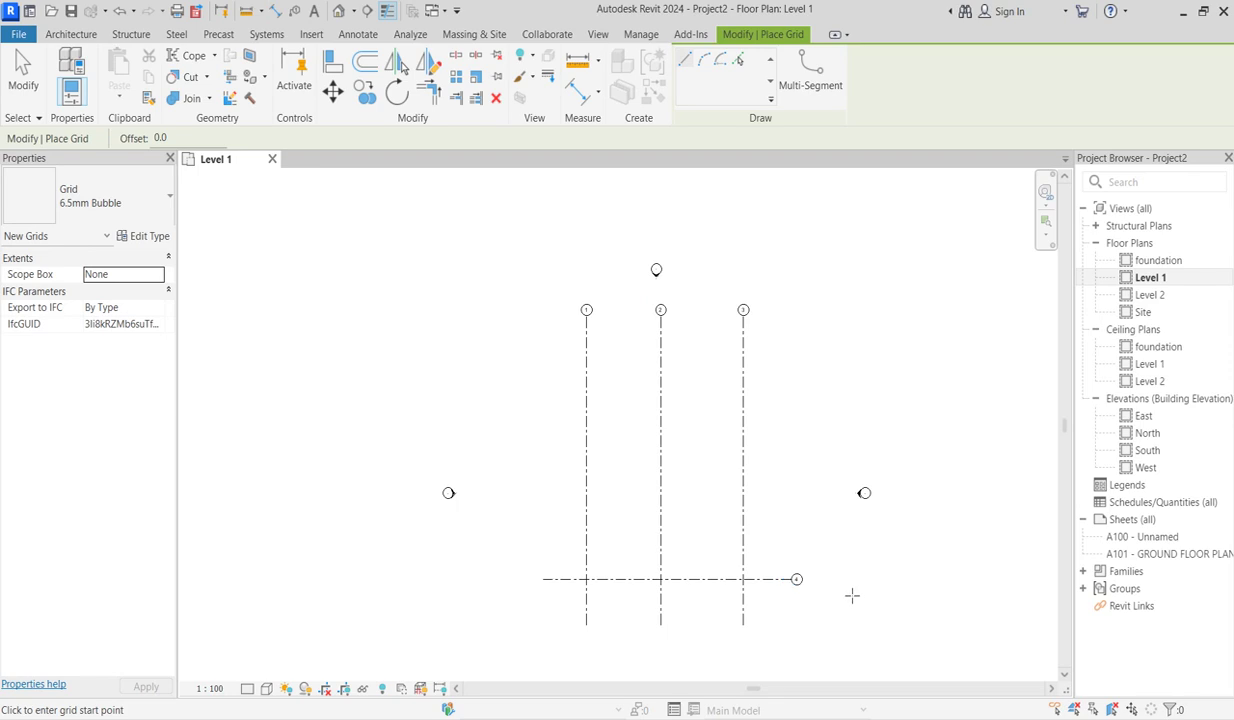
key(Escape)
key(Escape)
Rename the horizontal grid line as A.
scroll(800, 572, up, 3)
click(796, 593)
click(797, 594)
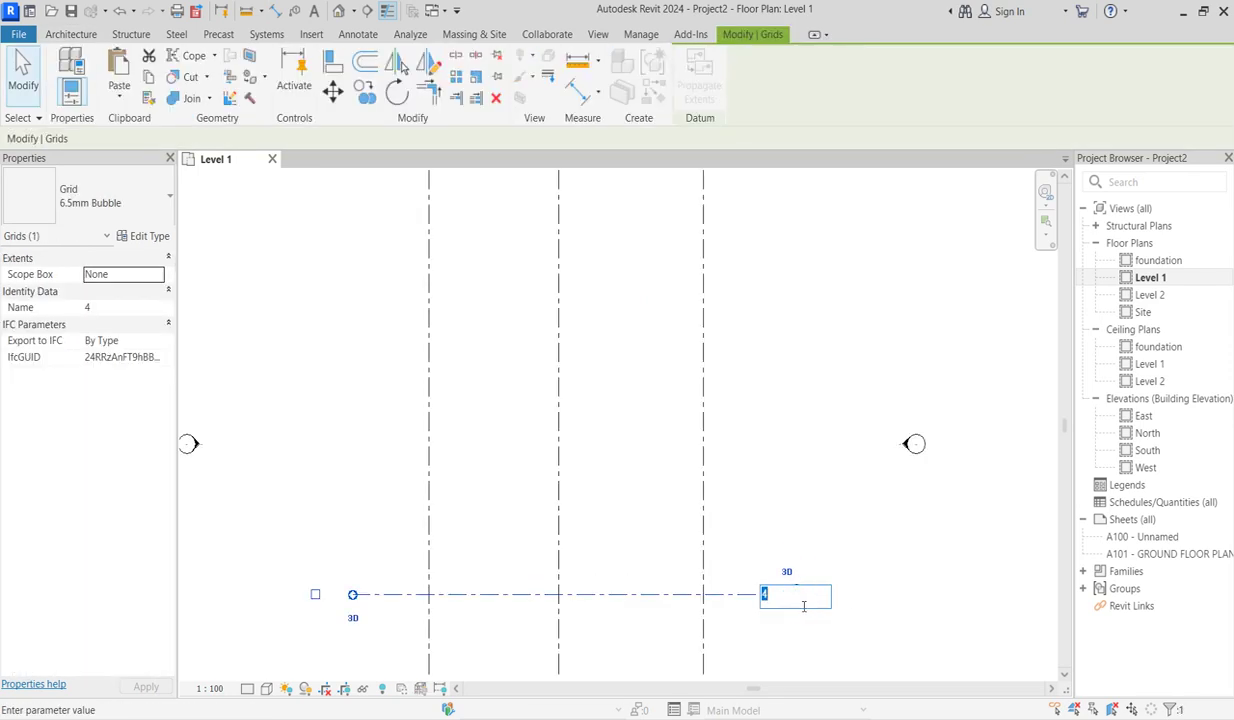
text(a)
text(A)
click(775, 465)
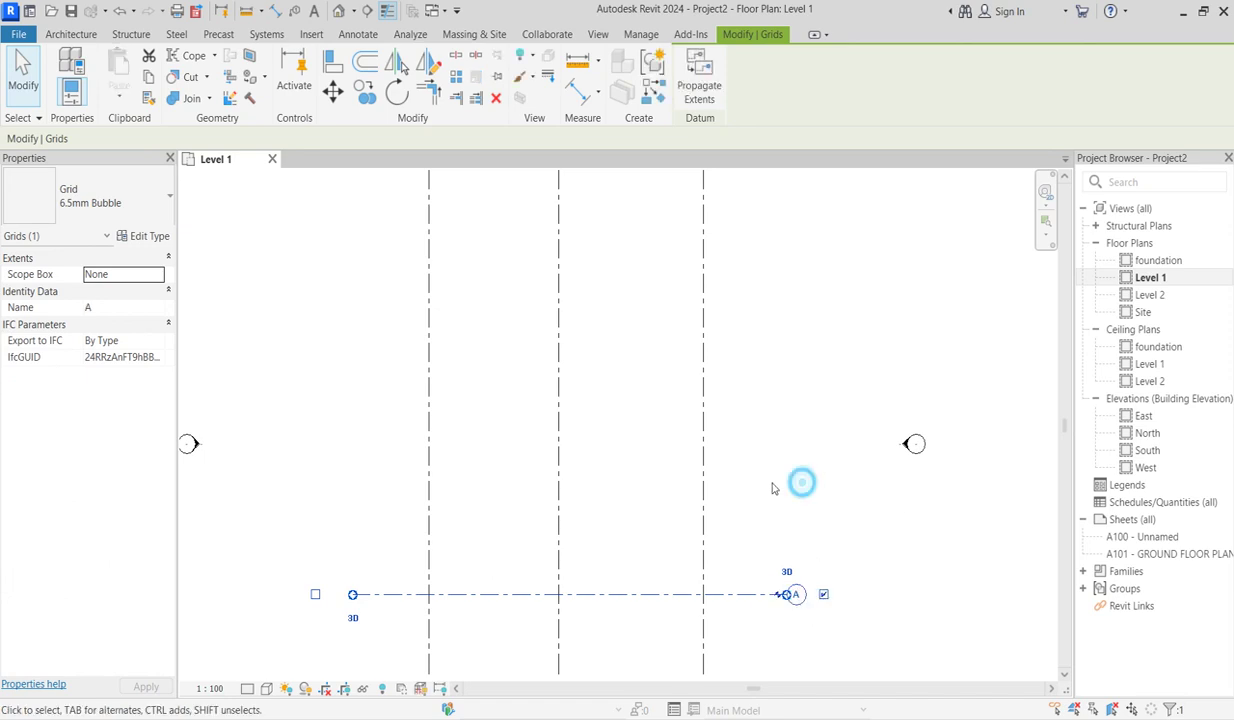
Draw two more horizontal grid lines above grid A, with their ends aligned to it.
scroll(768, 503, down, 3)
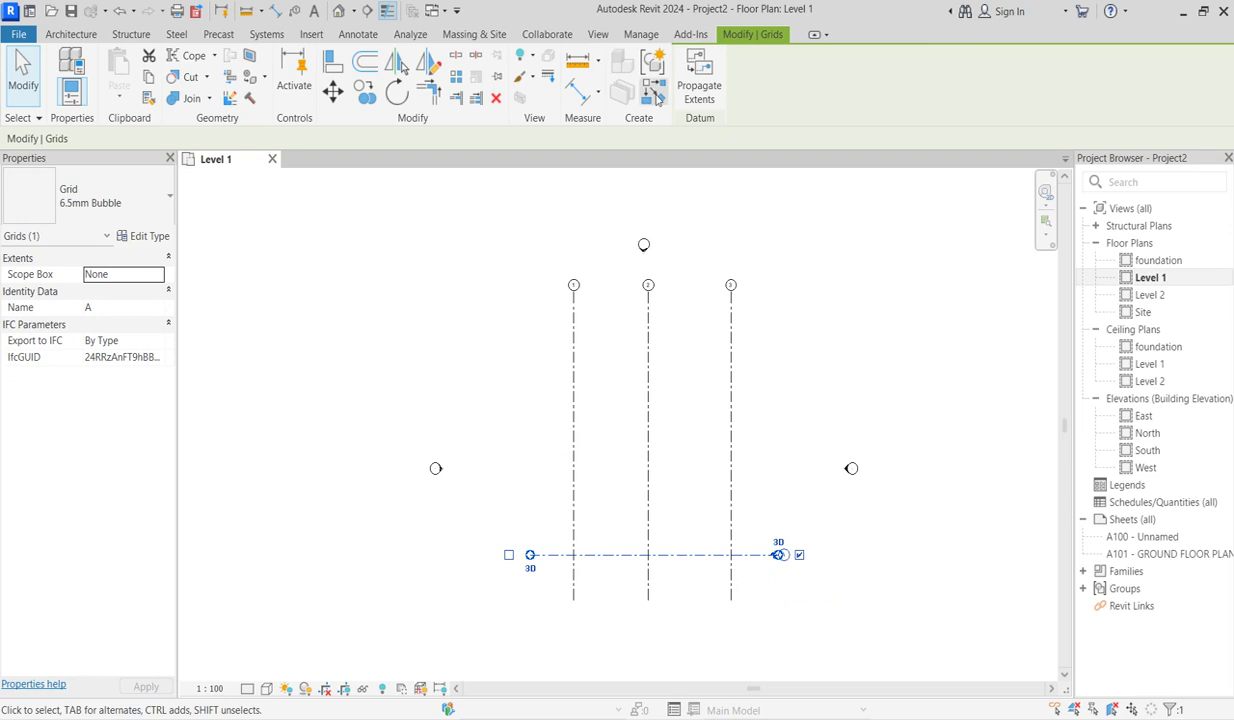
key(g)
key(r)
click(531, 474)
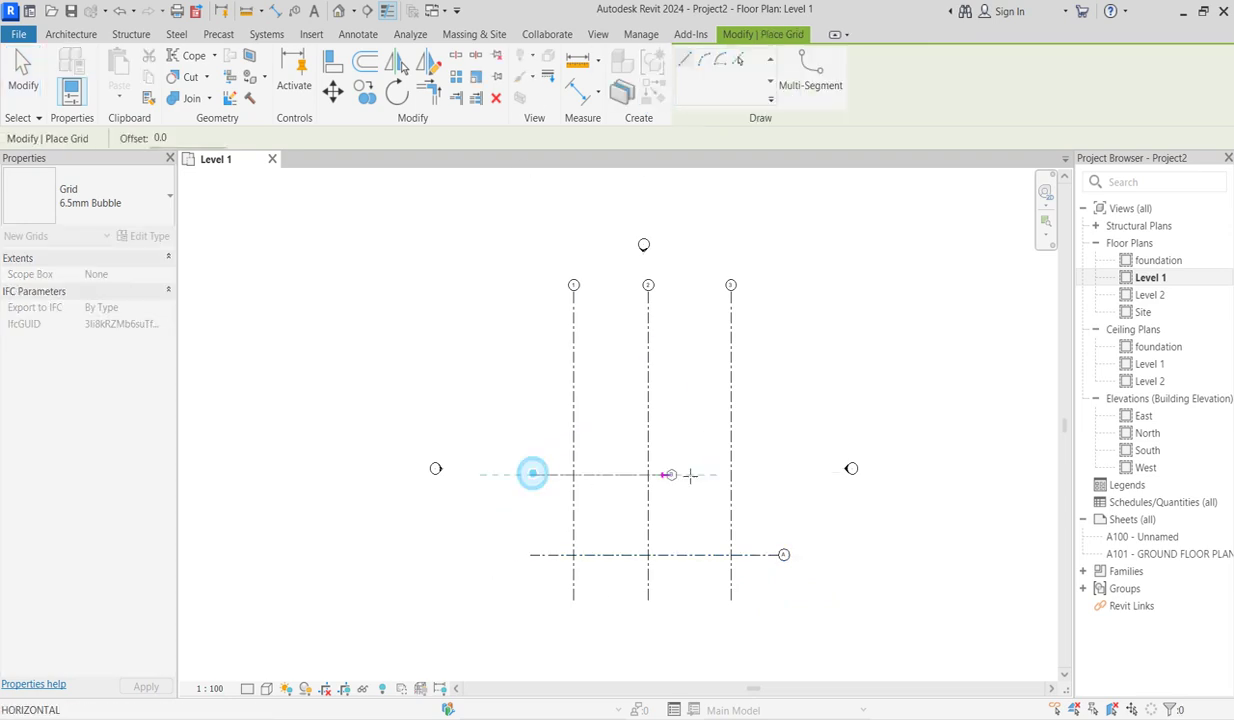
click(778, 476)
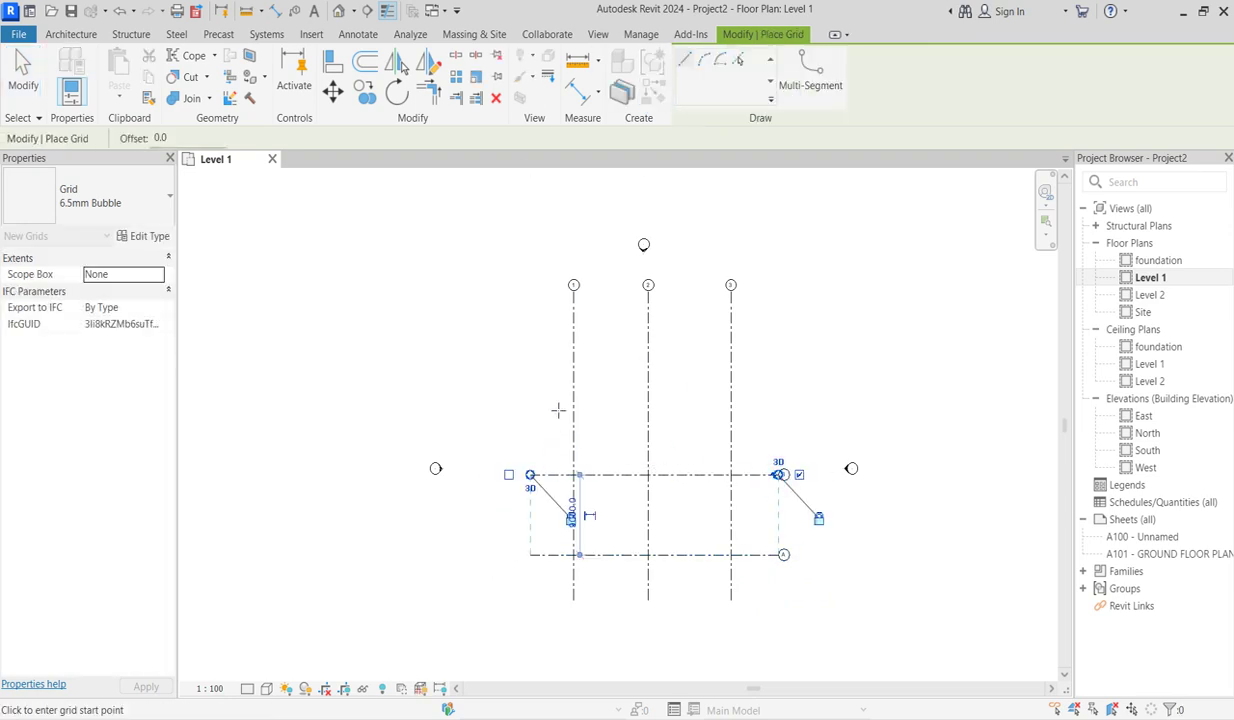
click(531, 385)
click(783, 386)
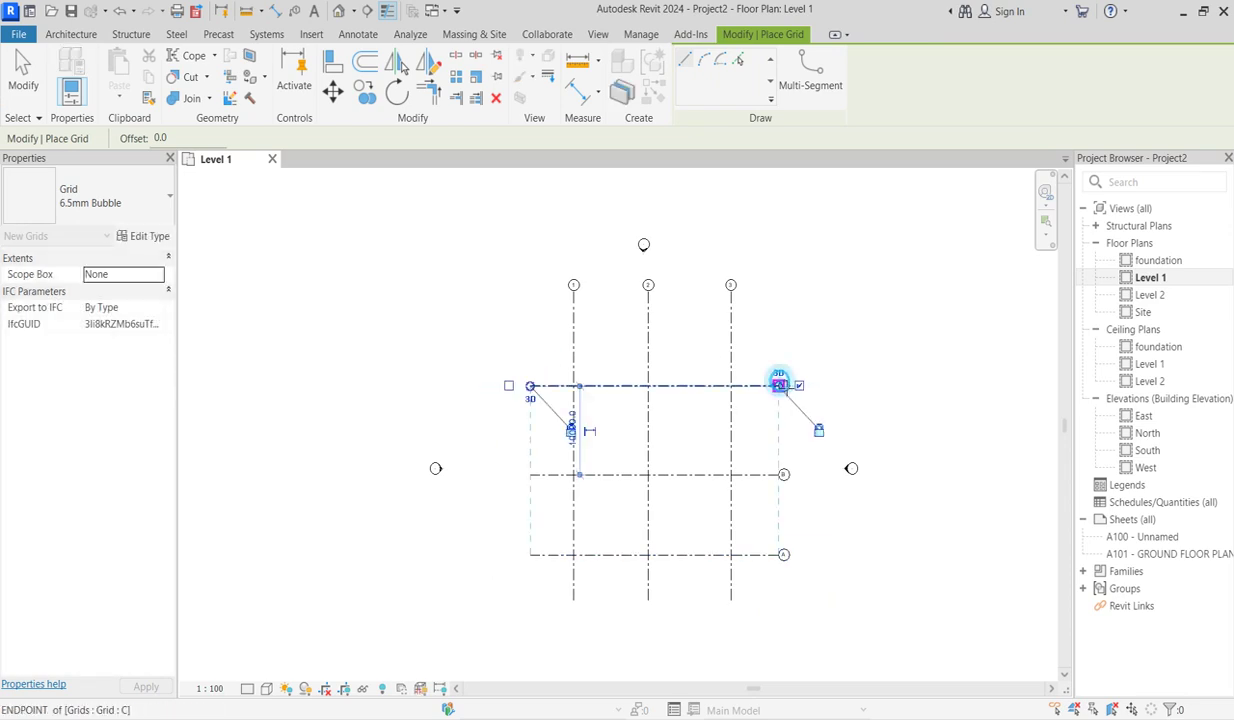
scroll(711, 496, up, 1)
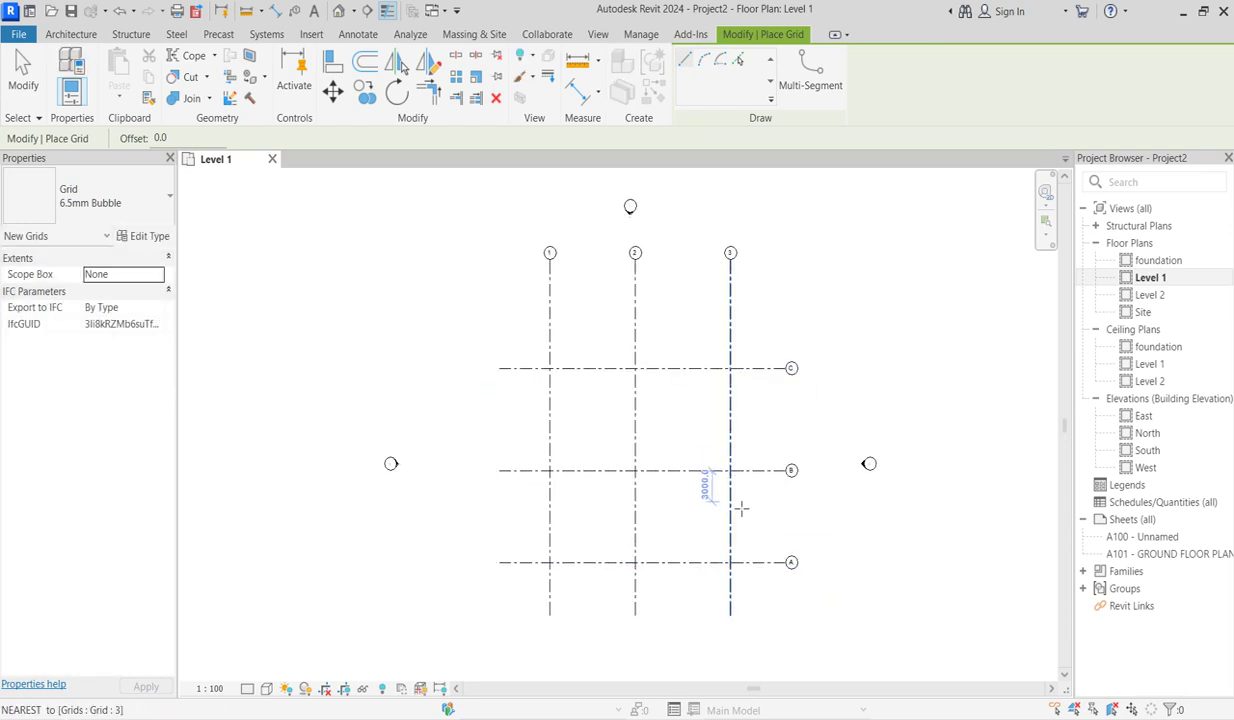
right_click(818, 384)
click(855, 390)
right_click(803, 270)
click(855, 274)
Set the spacing between vertical grids 1 and 2 to 3600 by moving grid 2.
scroll(662, 575, down, 1)
scroll(660, 580, down, 2)
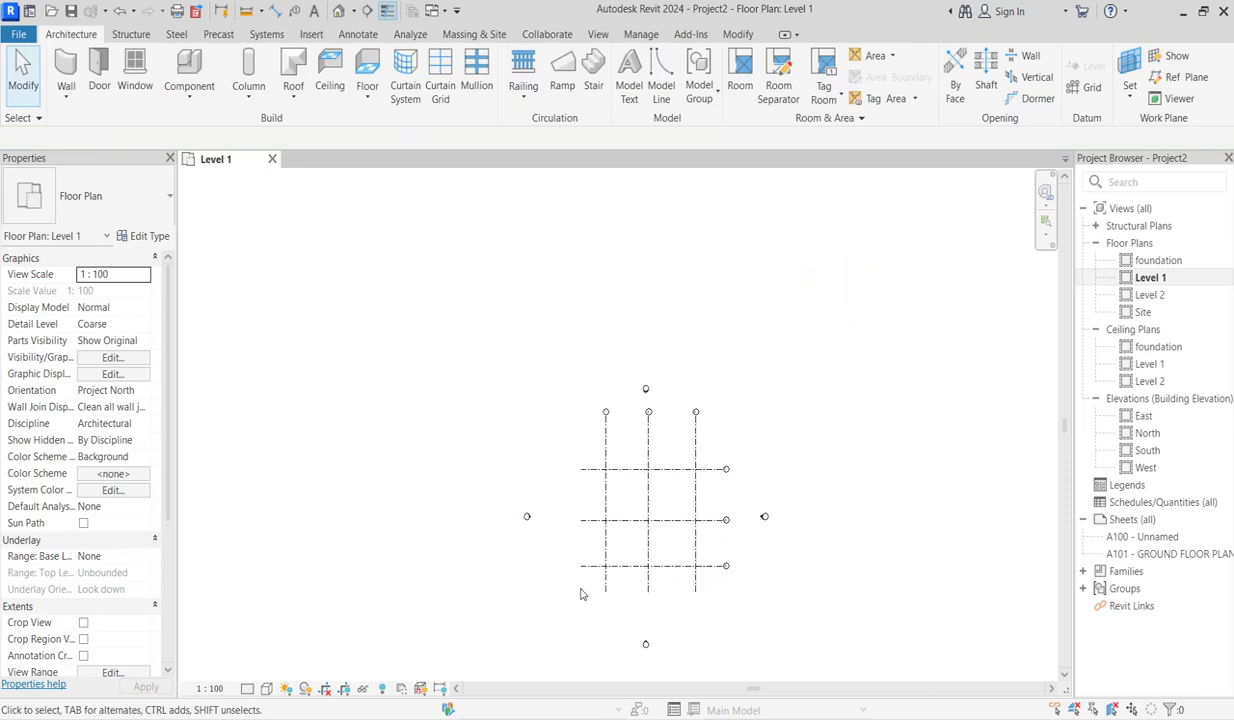
scroll(578, 592, up, 2)
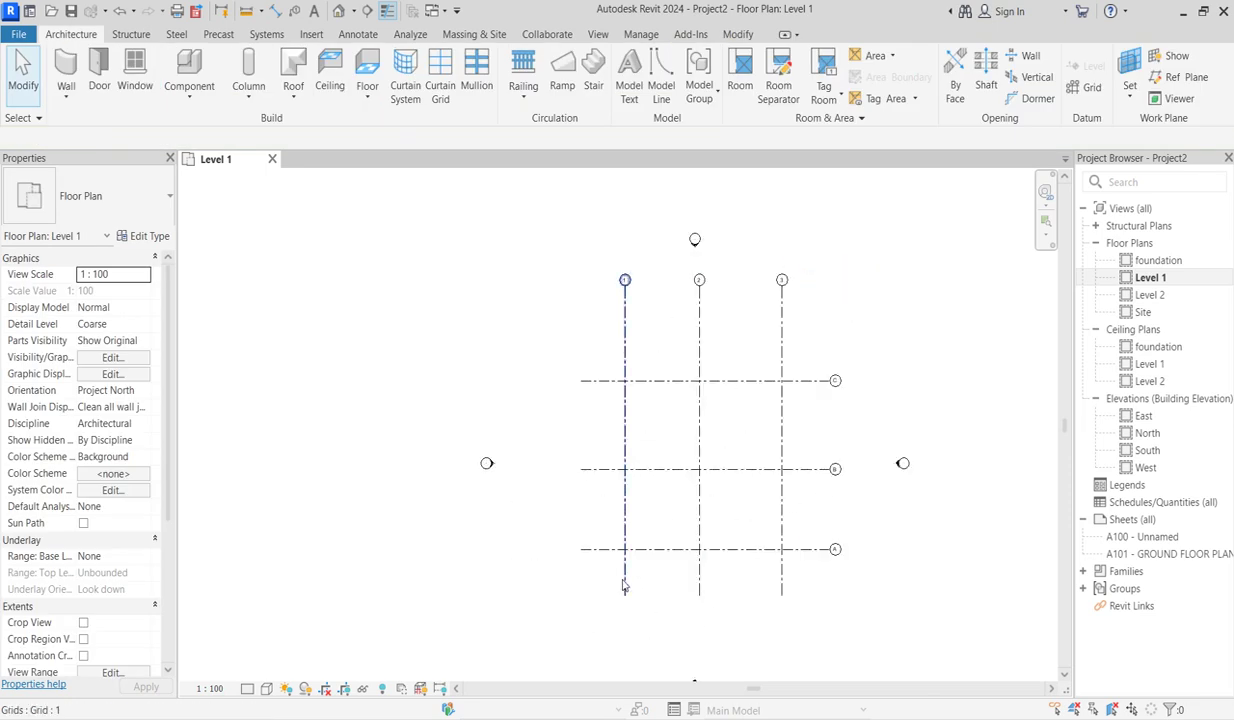
click(623, 577)
click(699, 580)
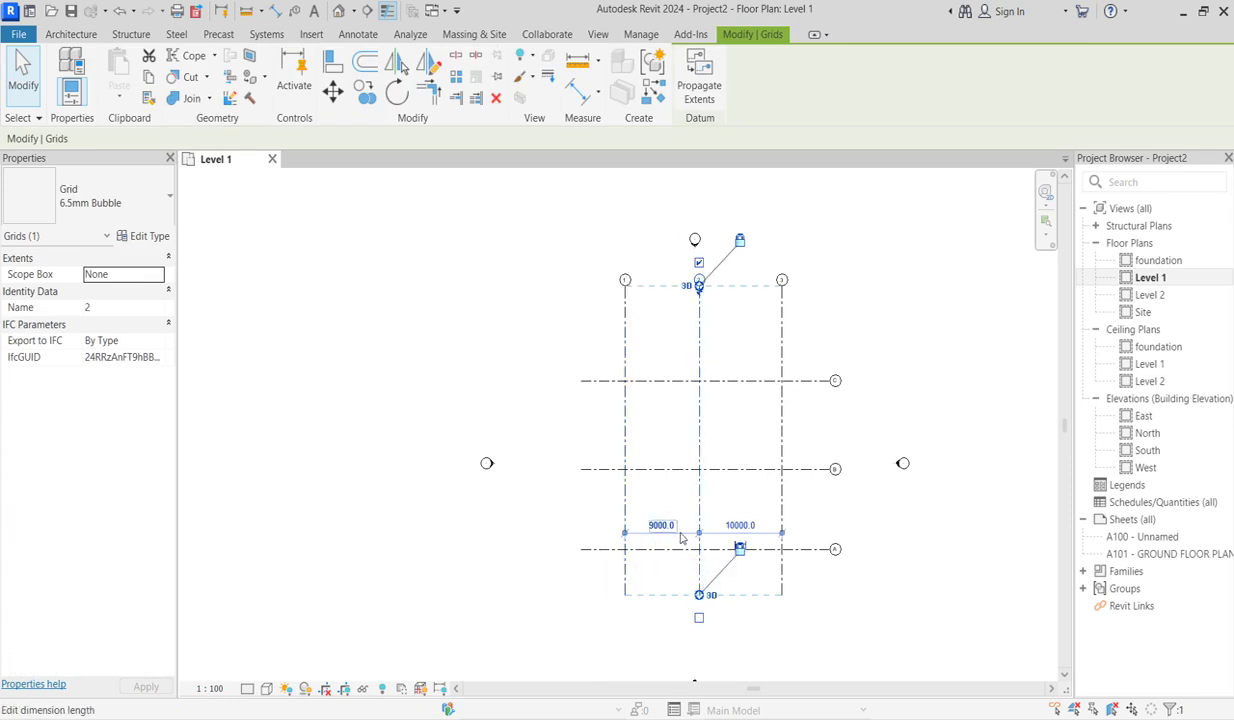
scroll(679, 530, up, 2)
click(648, 526)
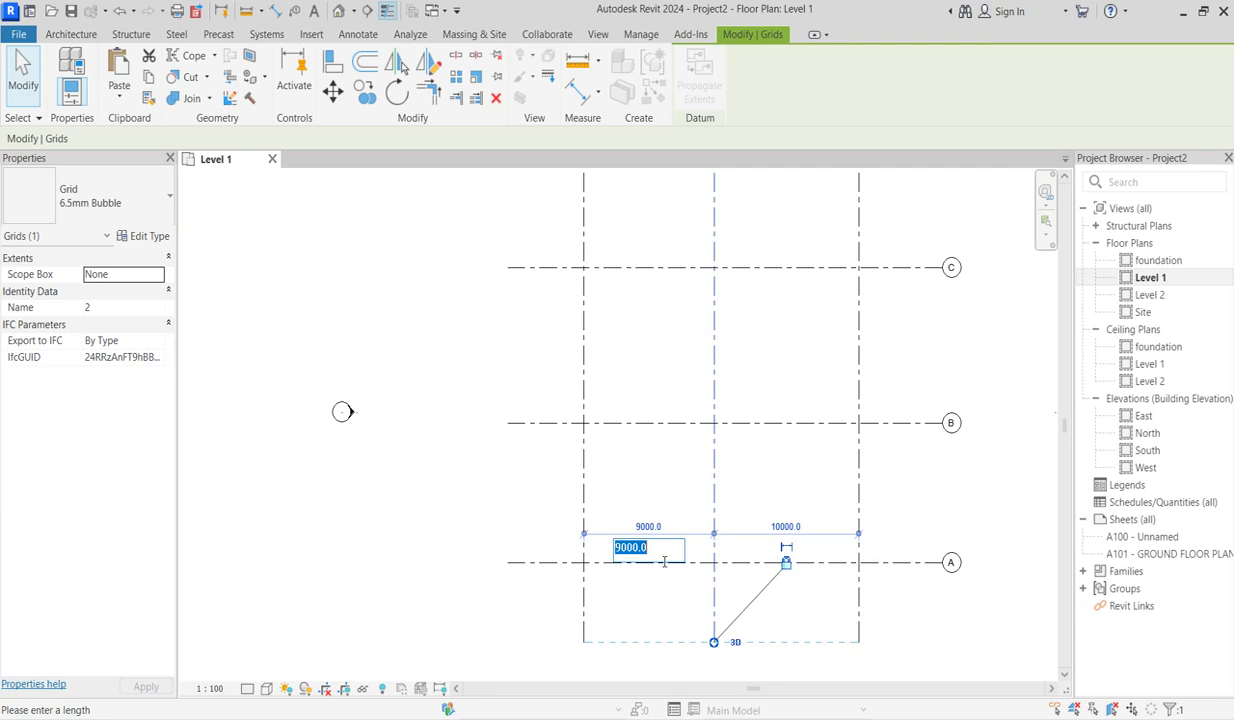
text(3600)
key(Return)
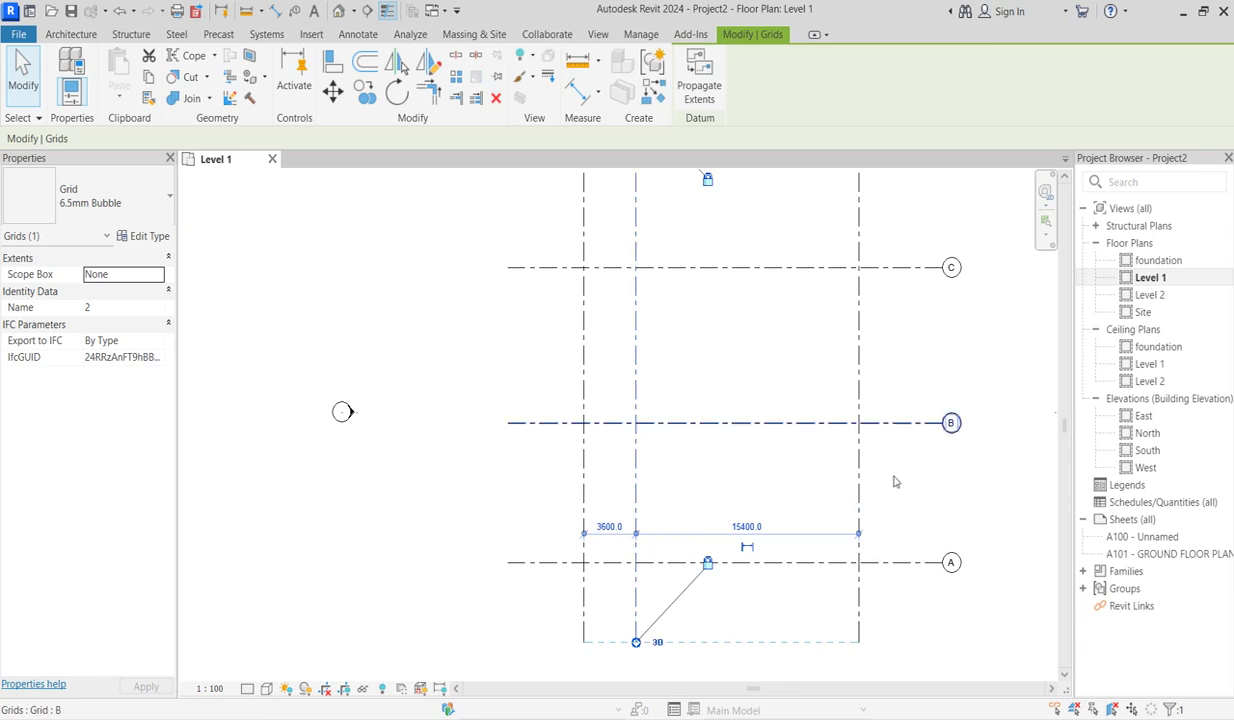
Set the spacing between vertical grids 2 and 3 to 6400 by moving grid 3.
click(857, 498)
click(750, 528)
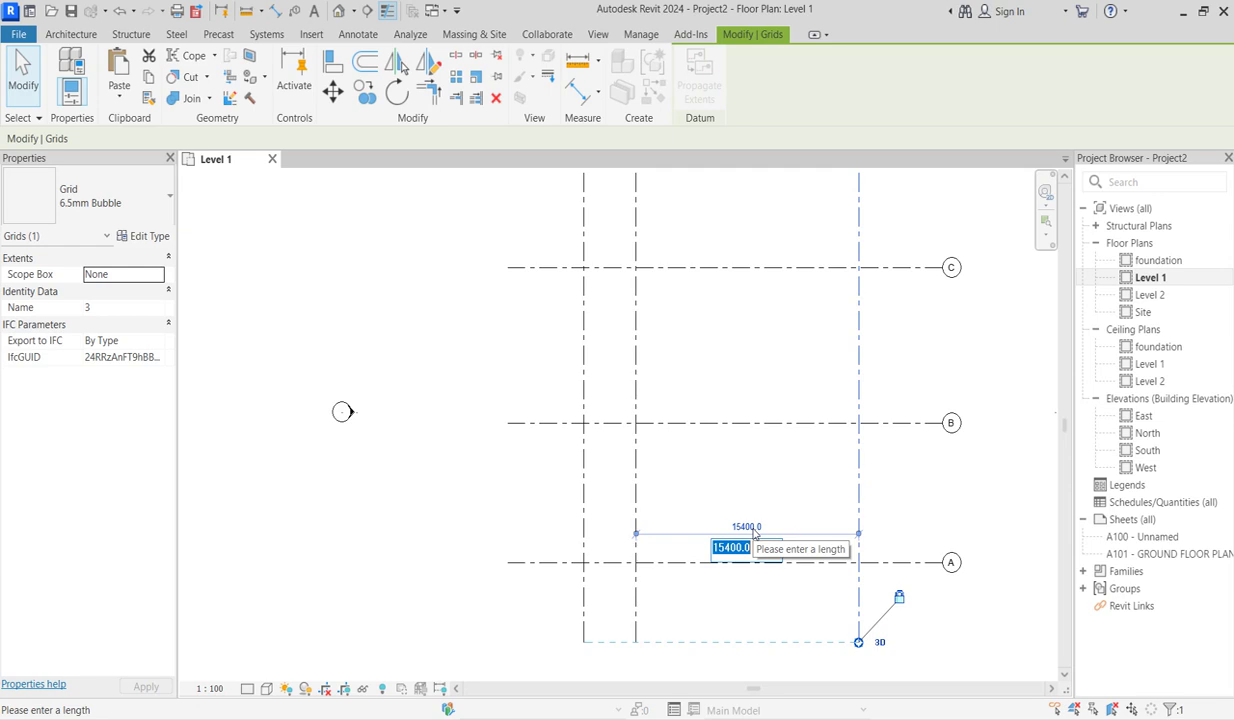
text(6400)
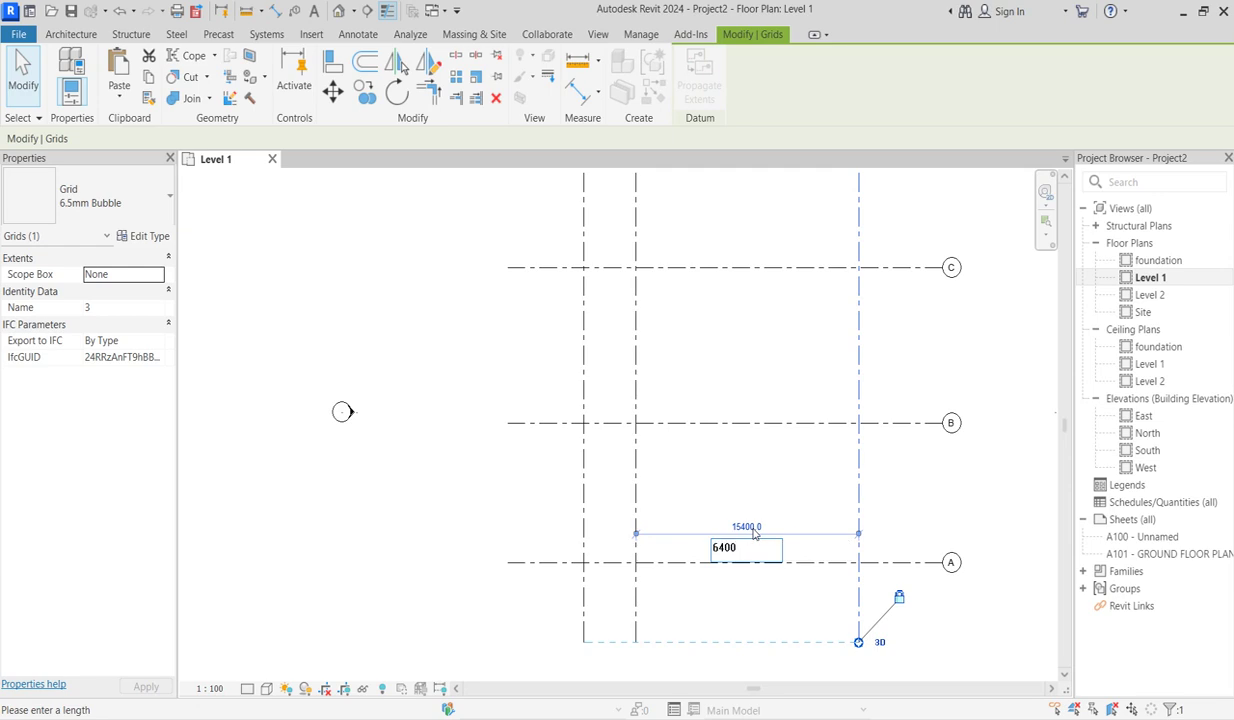
key(Return)
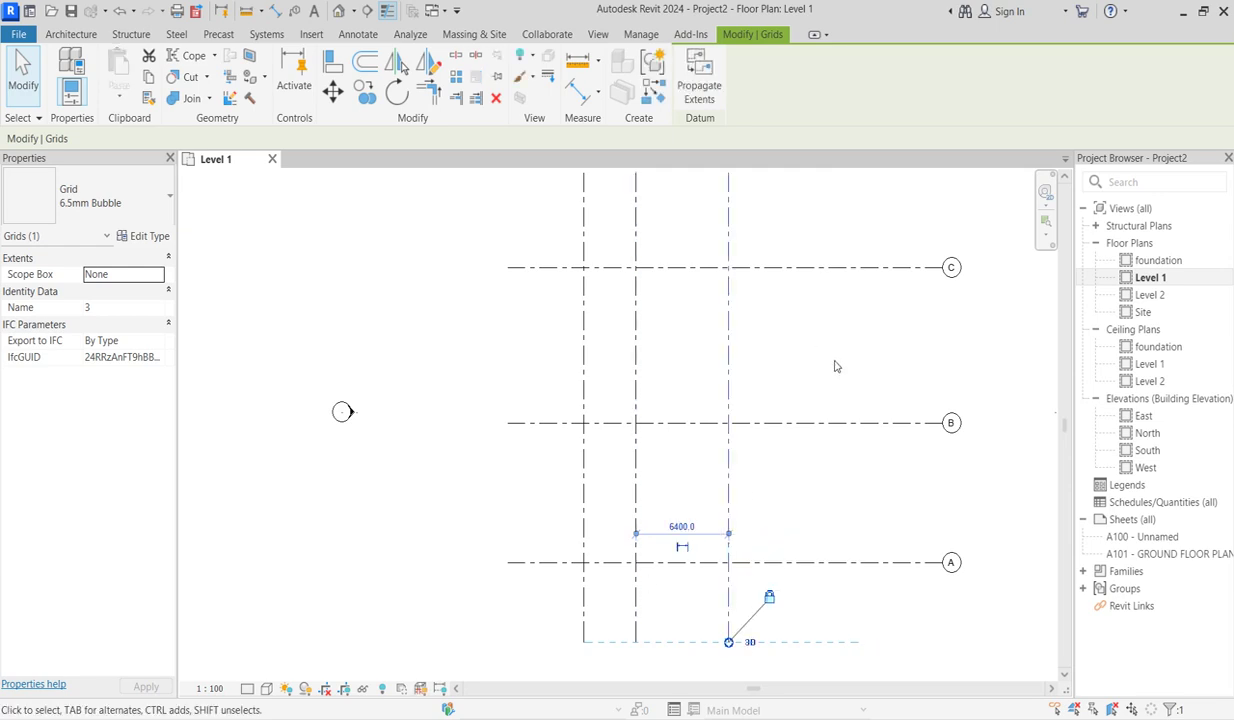
Check the overall distance between grids 1 and 3 with an aligned dimension, without placing it.
scroll(834, 364, down, 2)
click(577, 90)
click(667, 540)
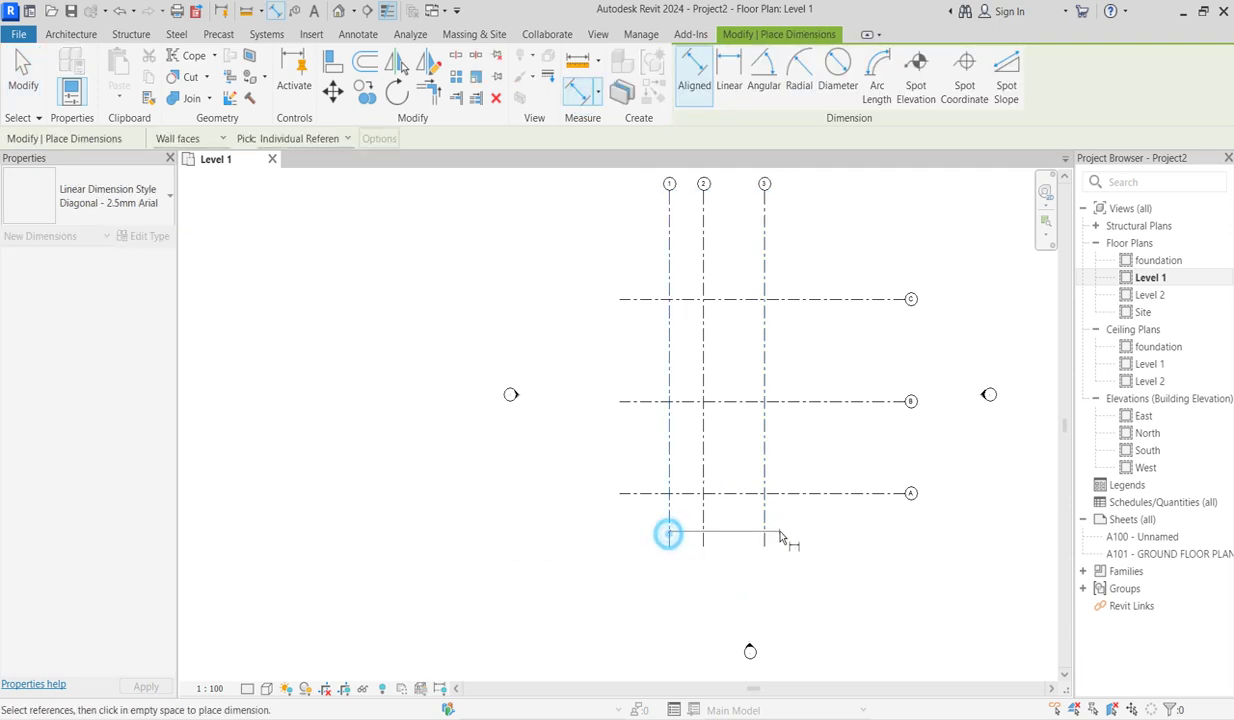
click(768, 540)
scroll(728, 542, up, 3)
scroll(705, 558, up, 2)
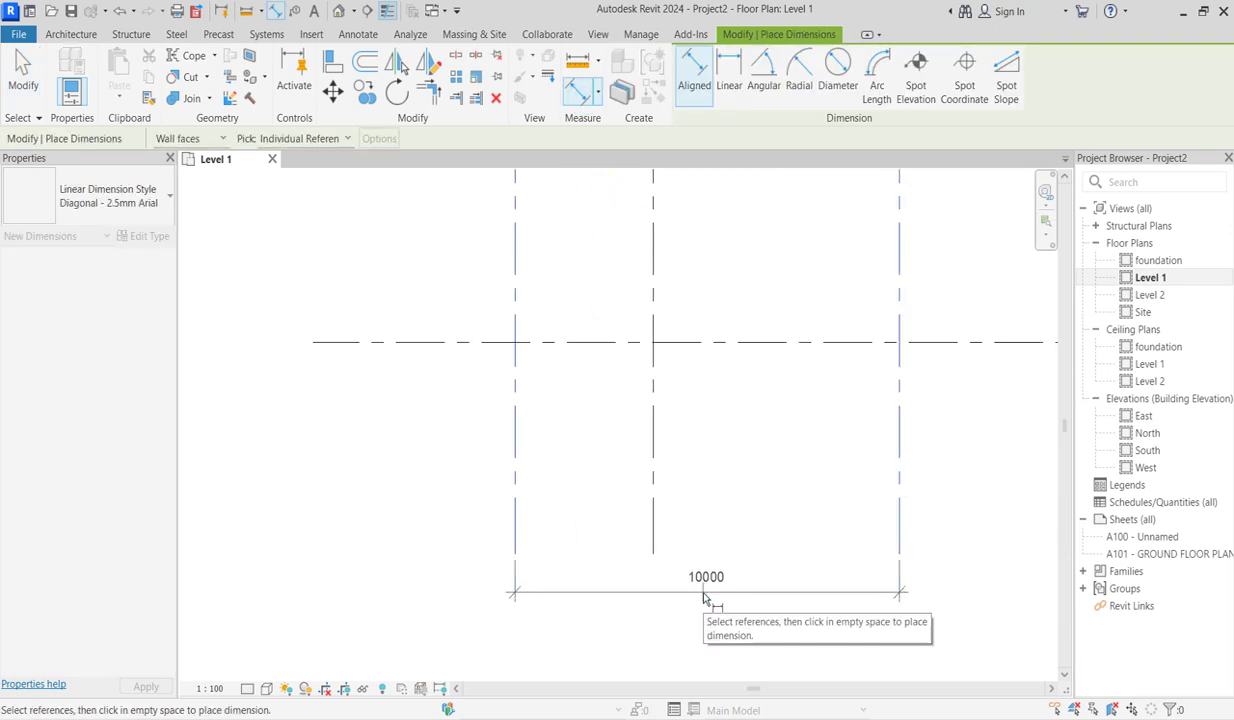
key(Escape)
scroll(744, 523, down, 3)
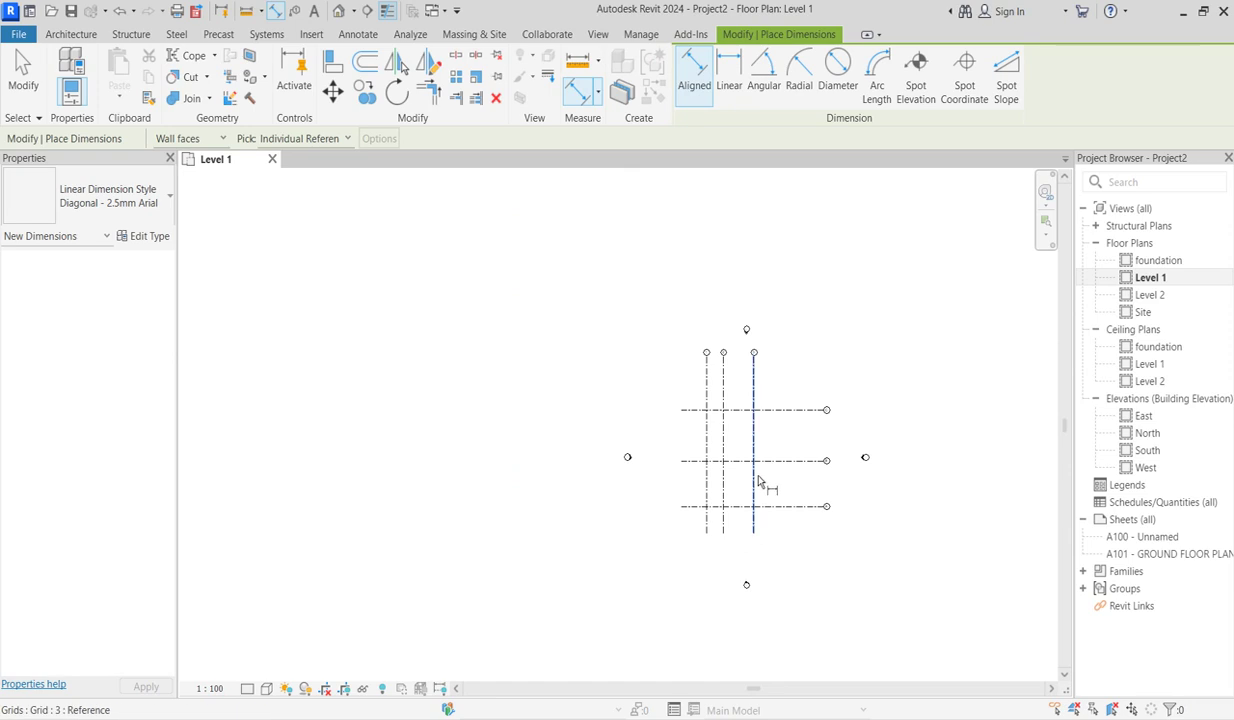
scroll(840, 446, up, 1)
right_click(841, 380)
click(872, 386)
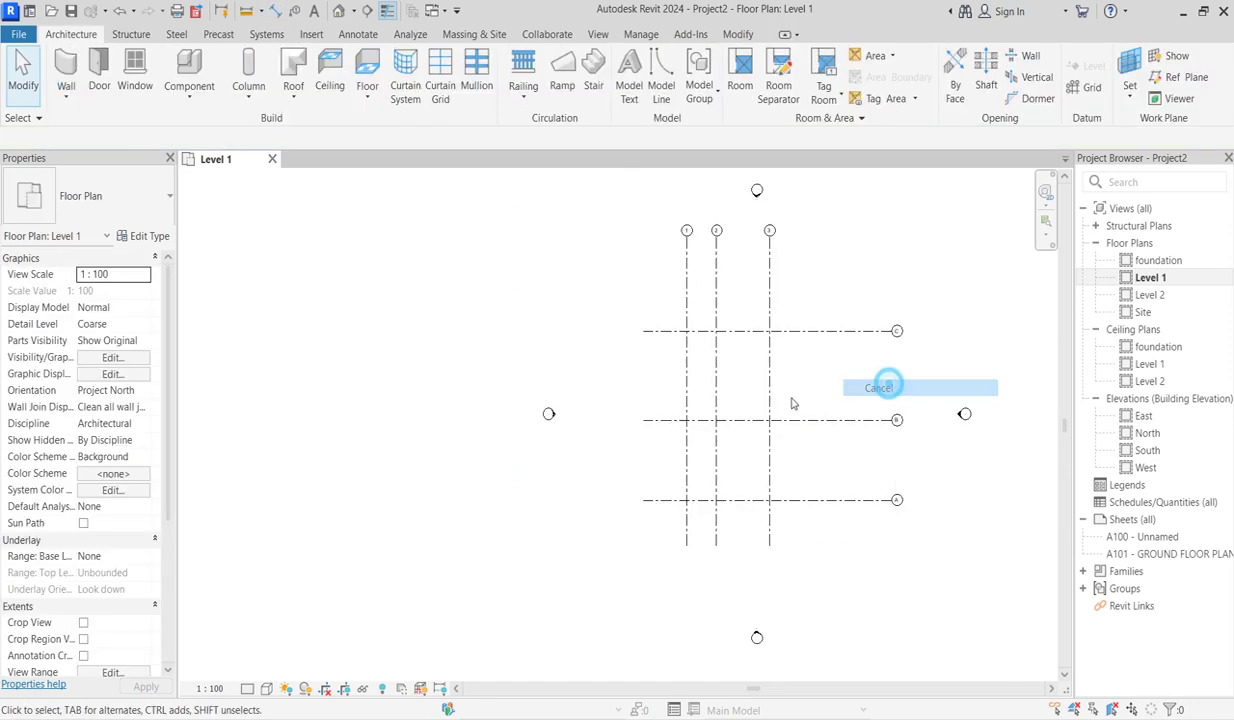
Set the spacing between horizontal grids A and B to 4000 by moving grid B.
scroll(705, 510, up, 3)
scroll(762, 443, down, 2)
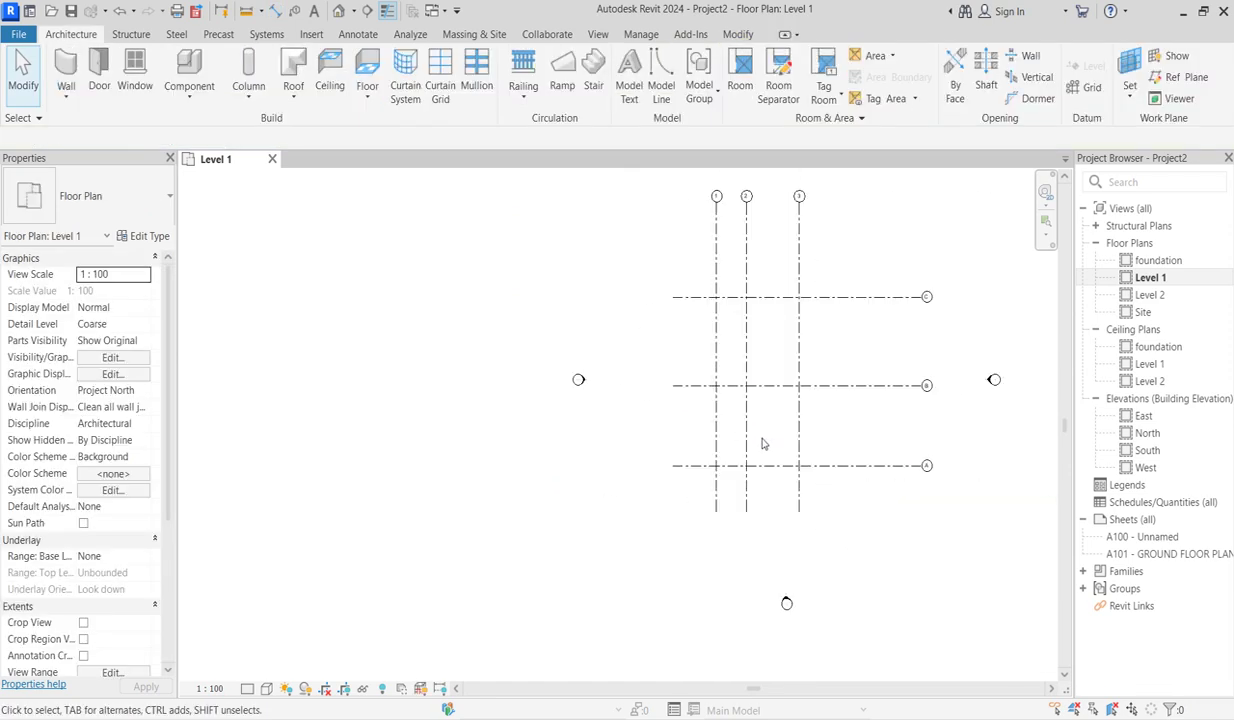
scroll(775, 400, up, 2)
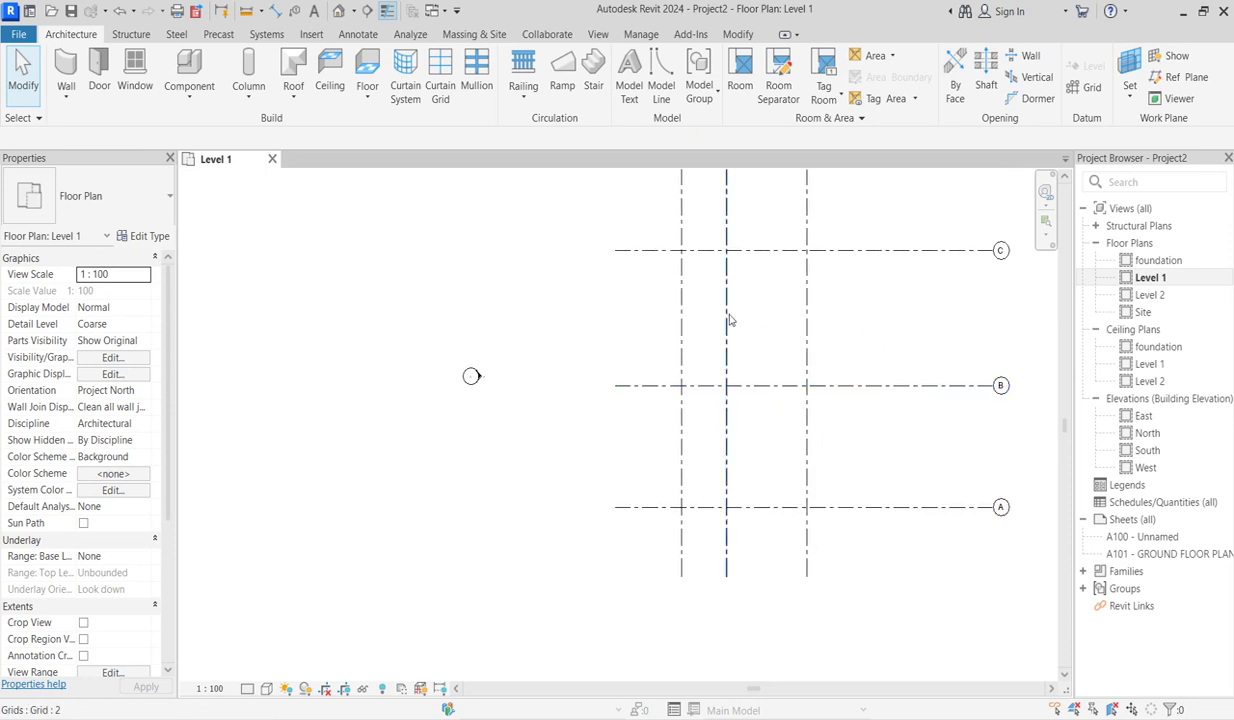
scroll(757, 394, down, 2)
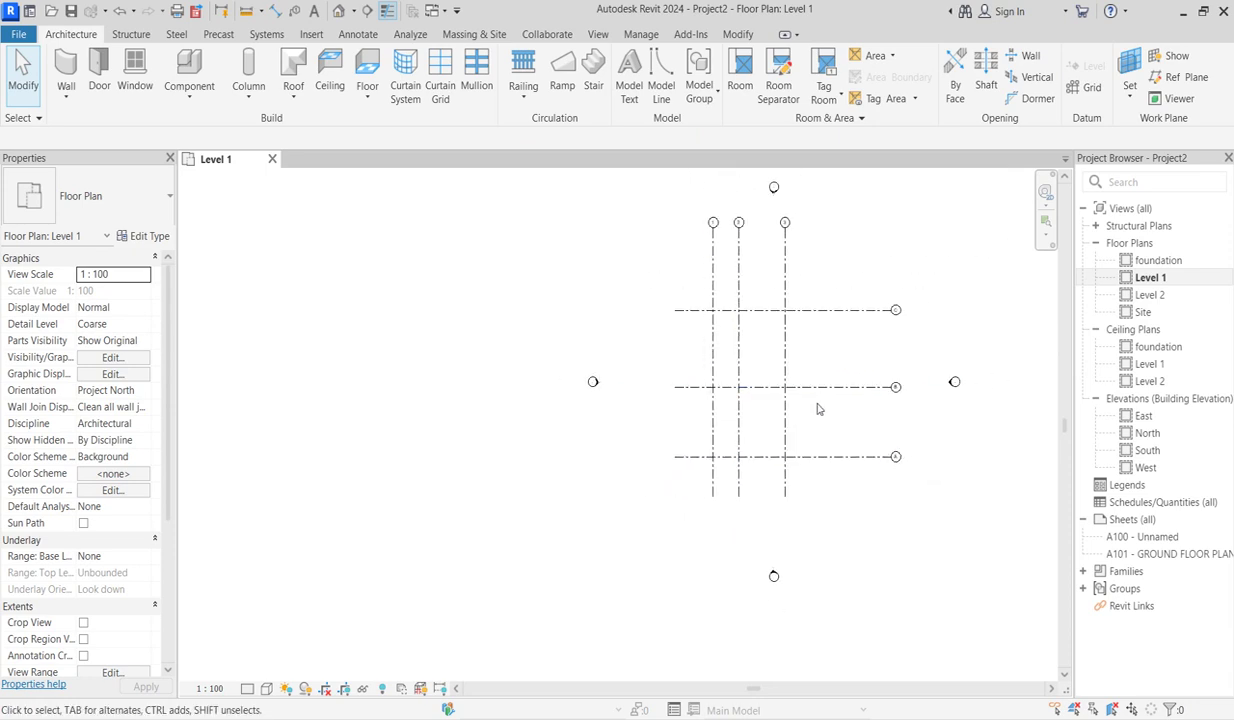
scroll(820, 425, up, 2)
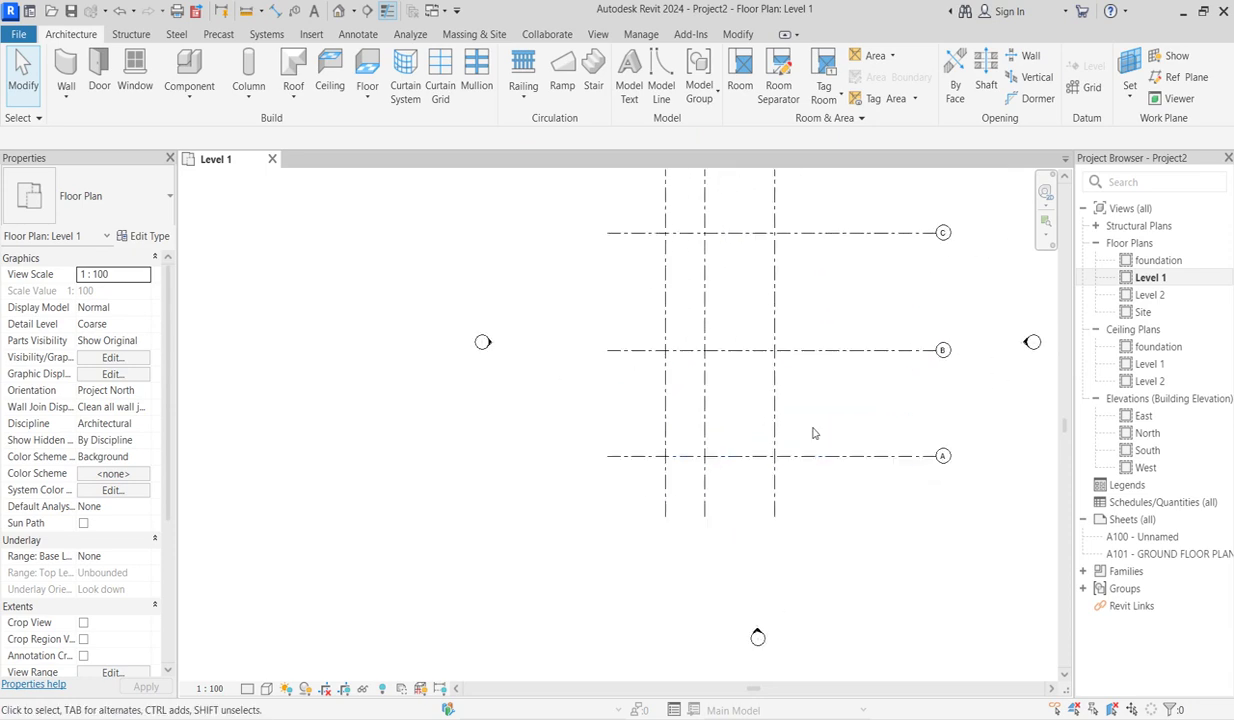
click(806, 351)
scroll(667, 410, up, 2)
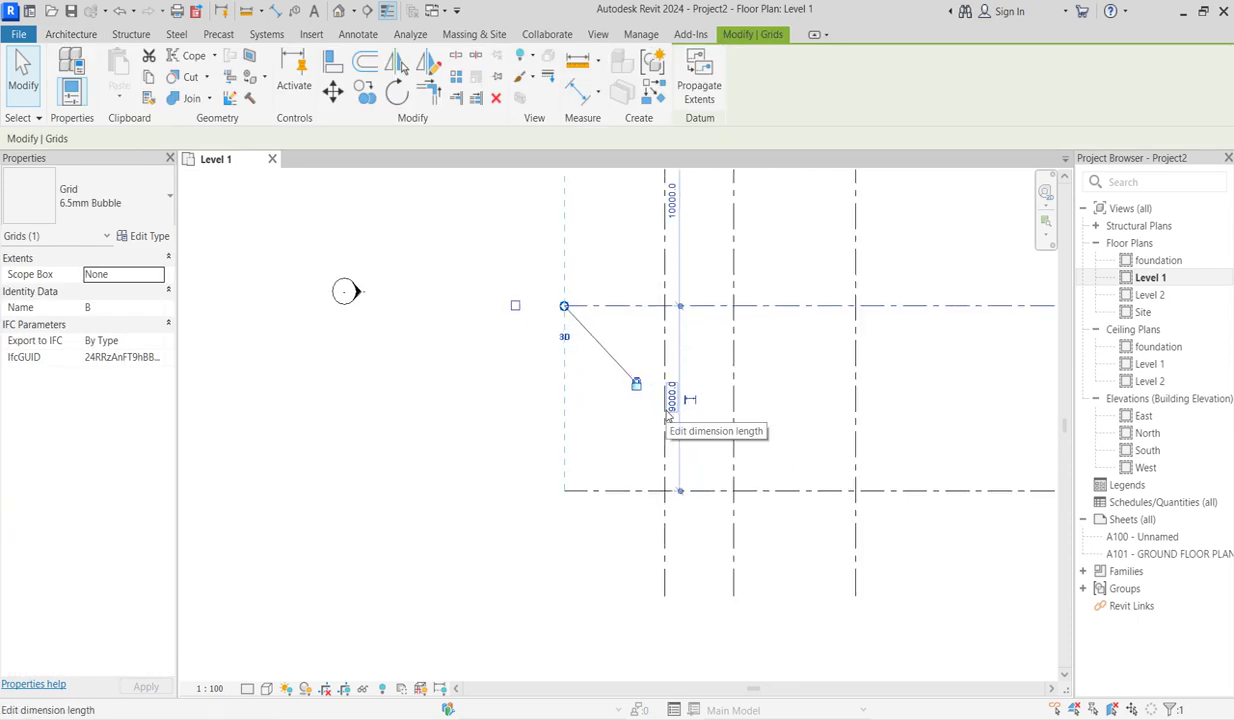
click(671, 403)
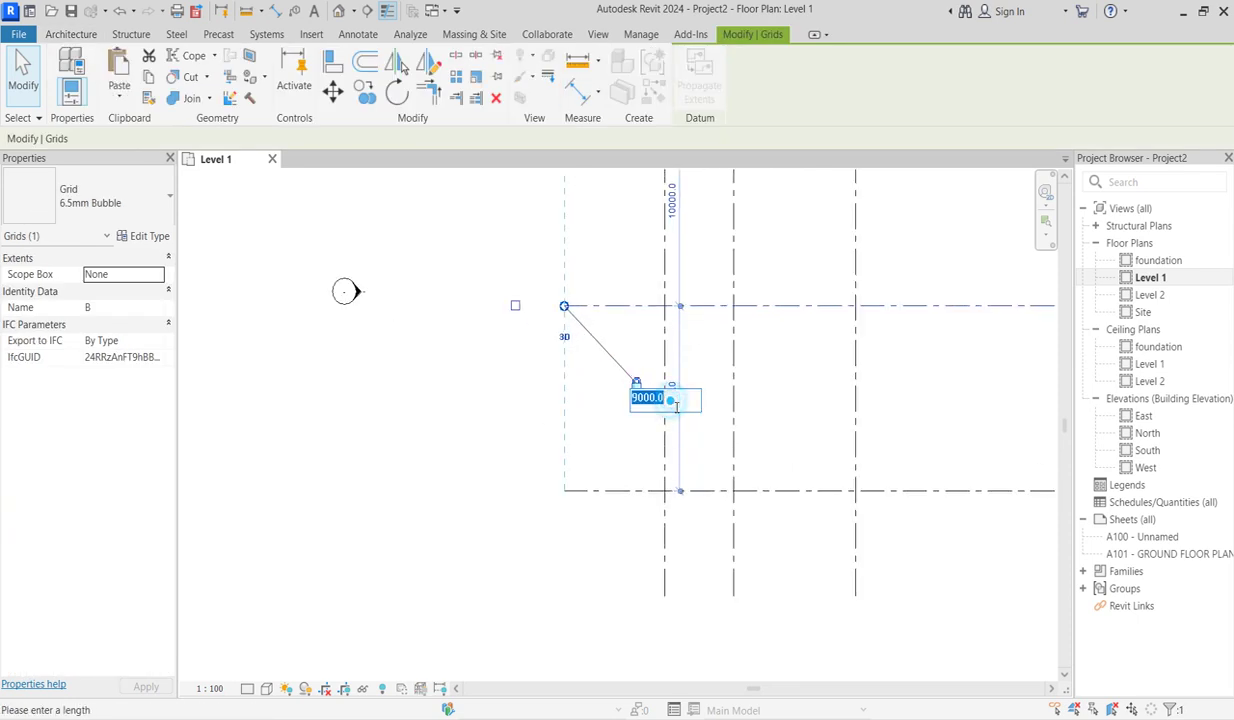
text(40)
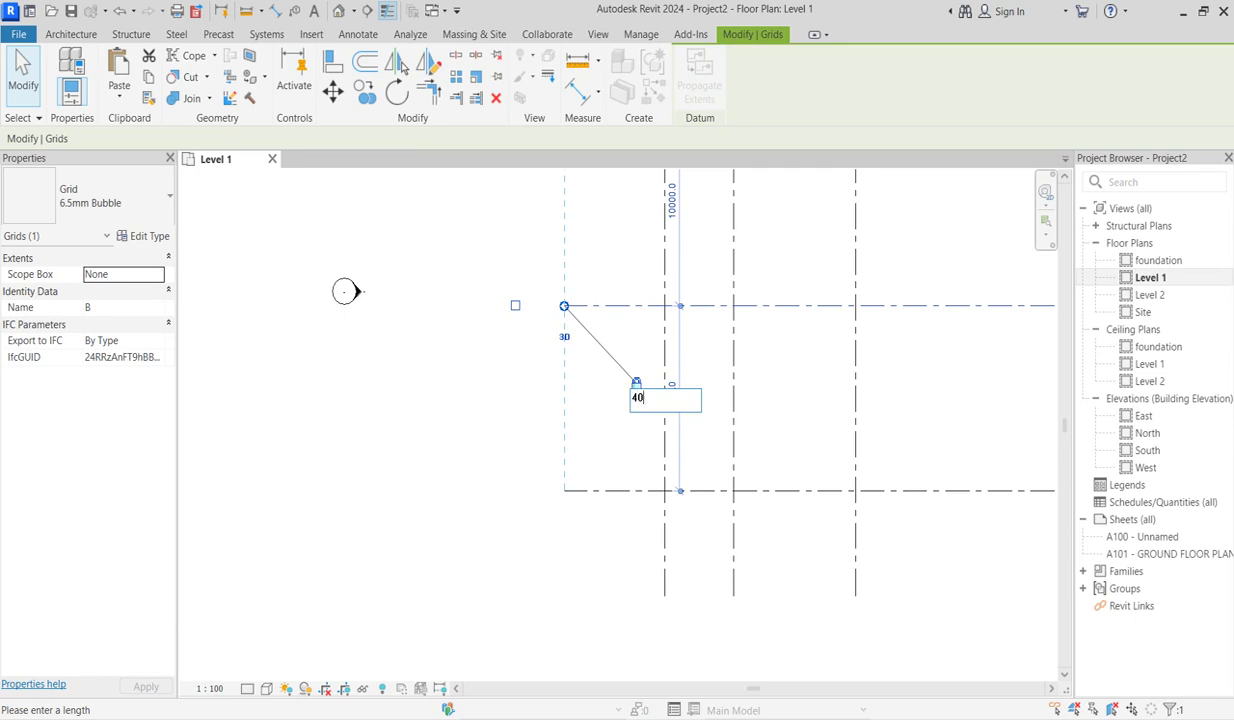
text(00)
key(Return)
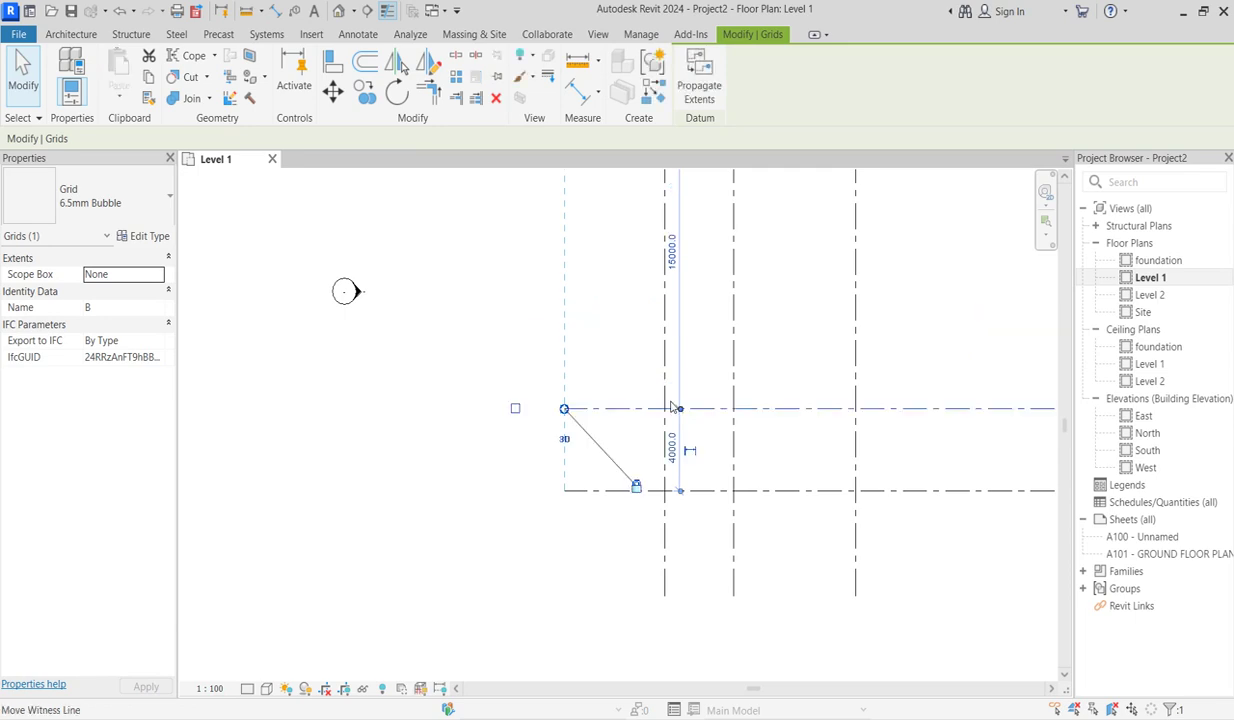
Set the spacing between horizontal grids B and C to 4000 by moving grid C.
scroll(784, 296, down, 2)
click(780, 268)
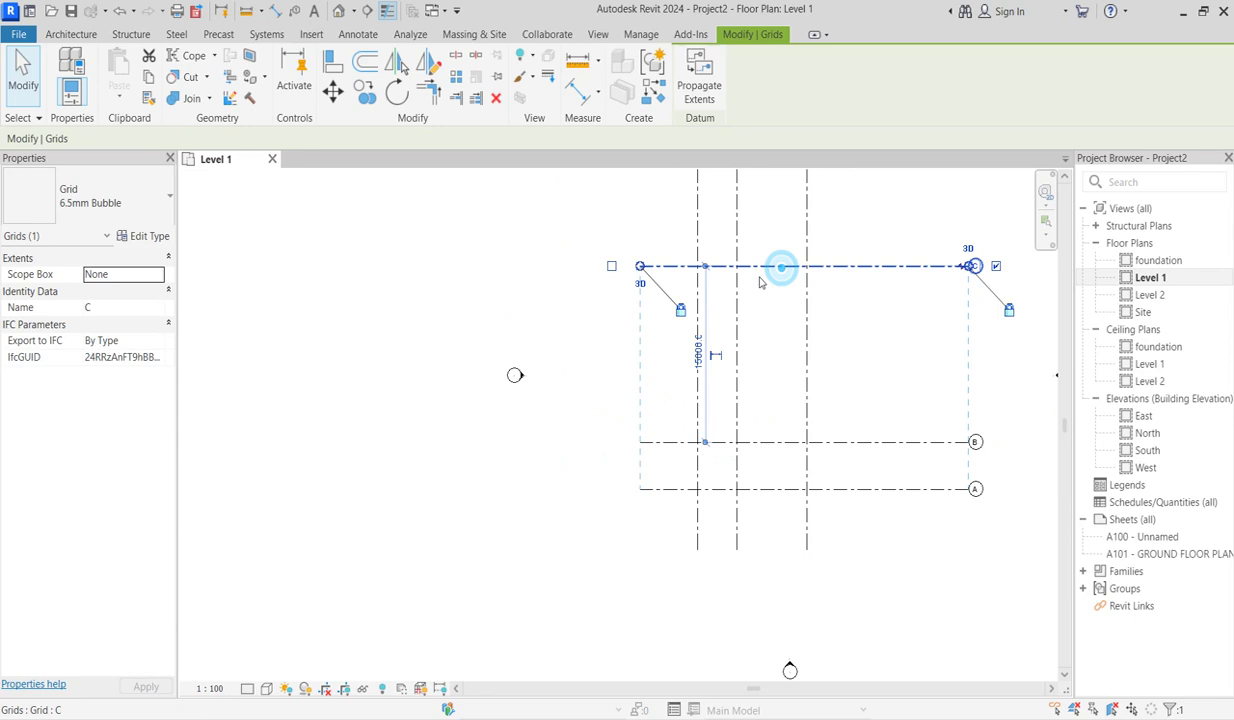
click(700, 352)
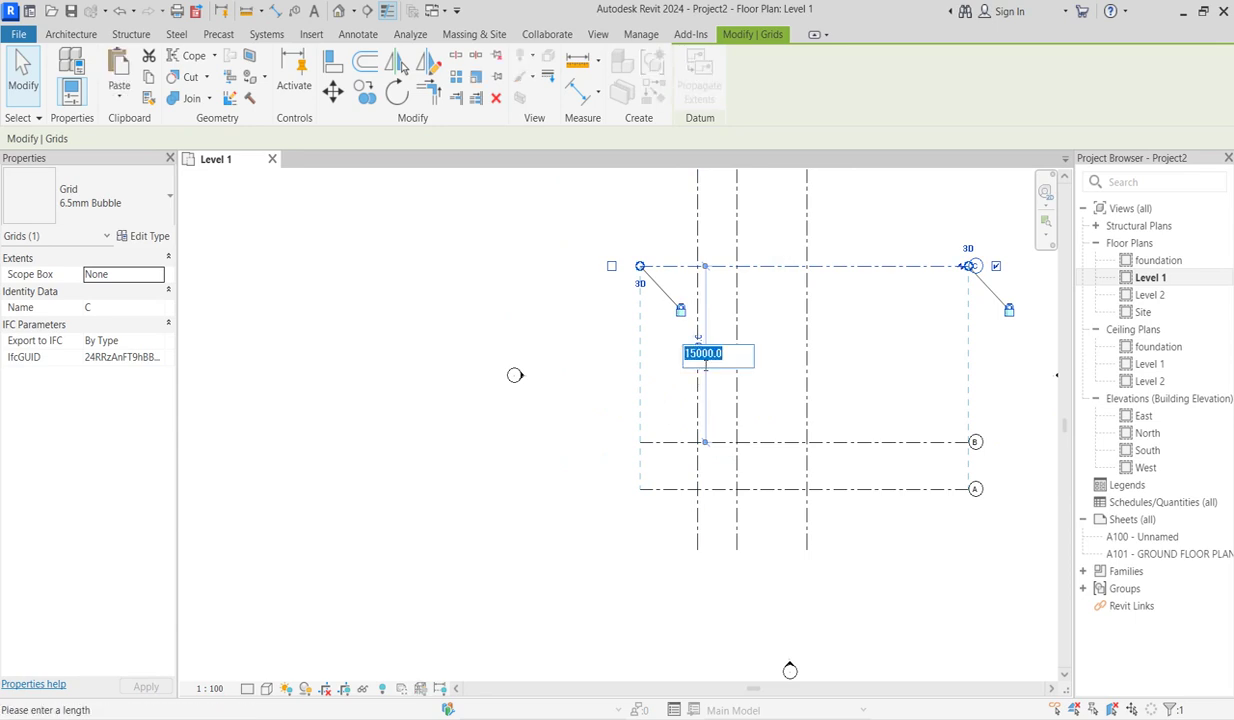
text(4000)
key(Return)
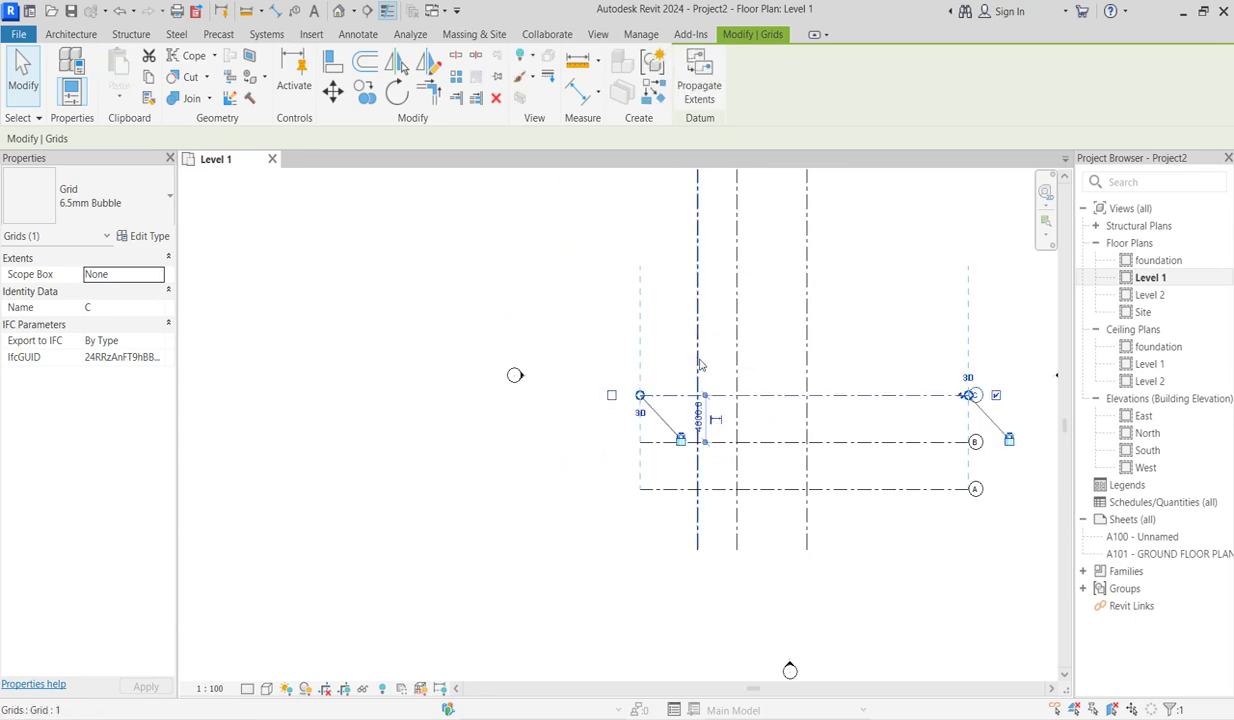
Shorten horizontal grids A, B and C at both ends so they finish just beyond vertical grids 1 and 3.
click(839, 386)
click(862, 394)
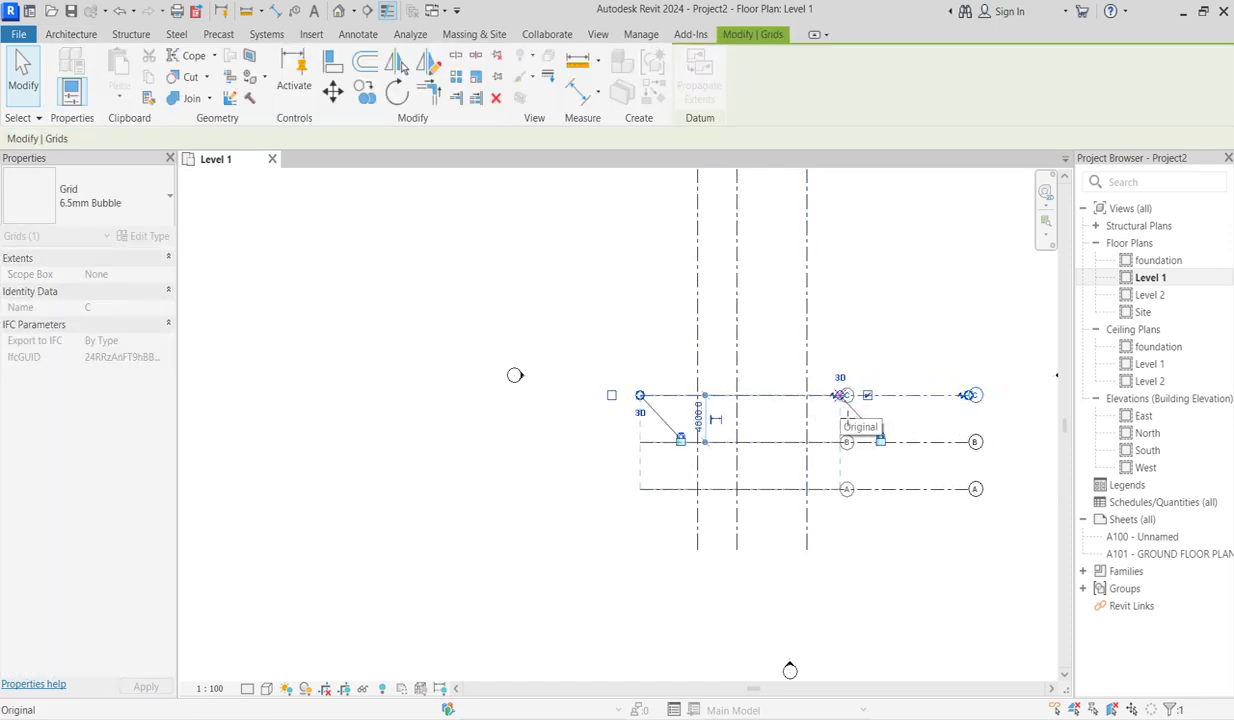
scroll(840, 639, down, 2)
scroll(731, 530, up, 3)
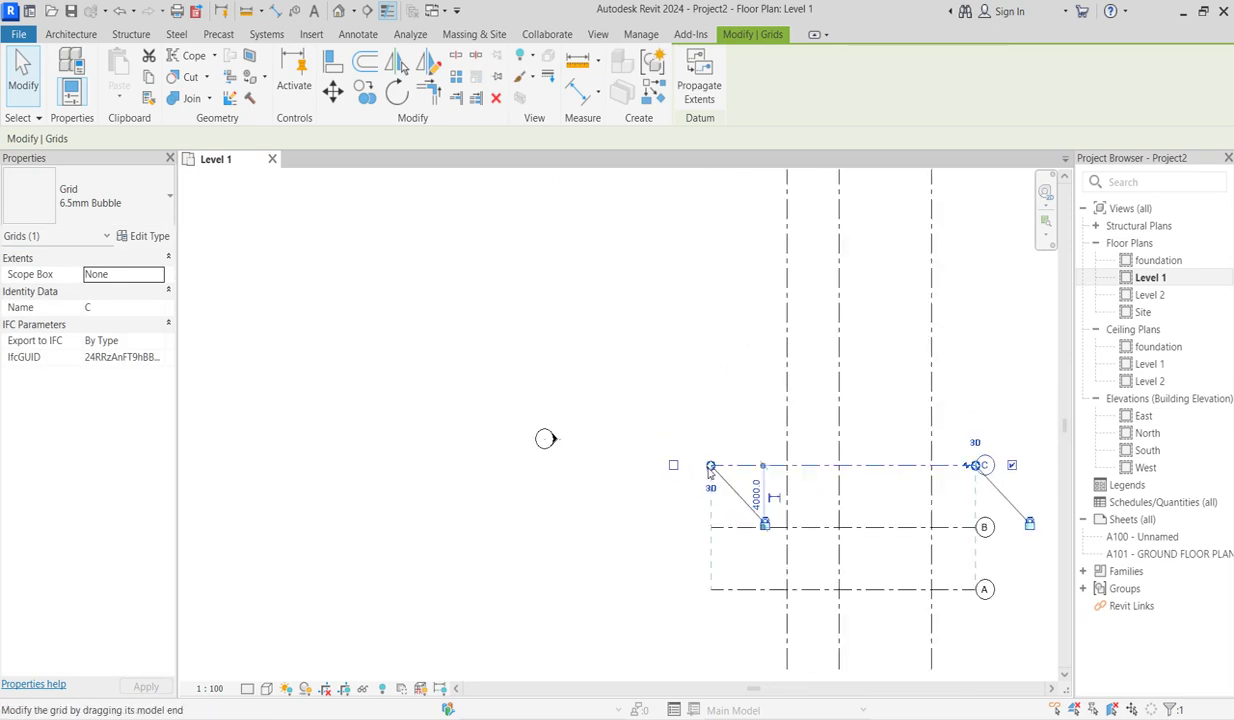
drag(710, 466, 759, 466)
scroll(740, 500, down, 4)
Shorten vertical grids 1, 2 and 3 together by bringing their bubble ends down close above grid C.
click(775, 358)
click(774, 413)
scroll(767, 369, up, 2)
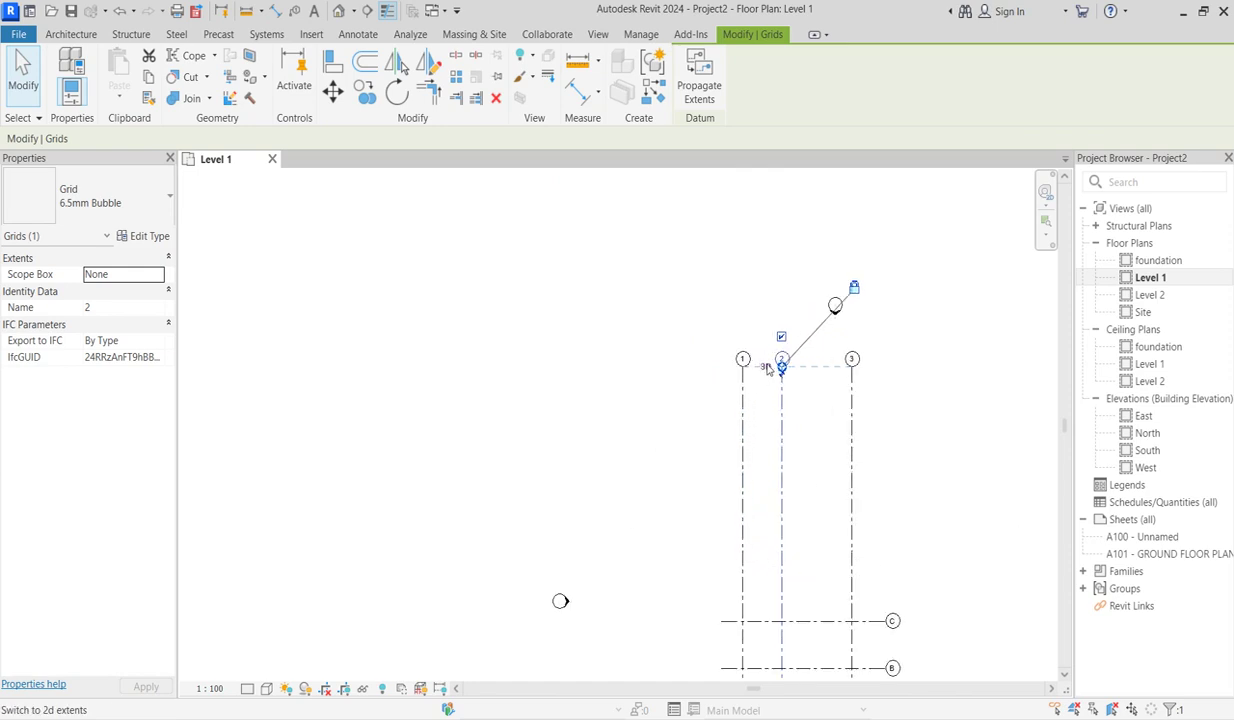
drag(781, 367, 718, 512)
scroll(790, 580, down, 4)
scroll(796, 587, up, 4)
scroll(790, 588, up, 3)
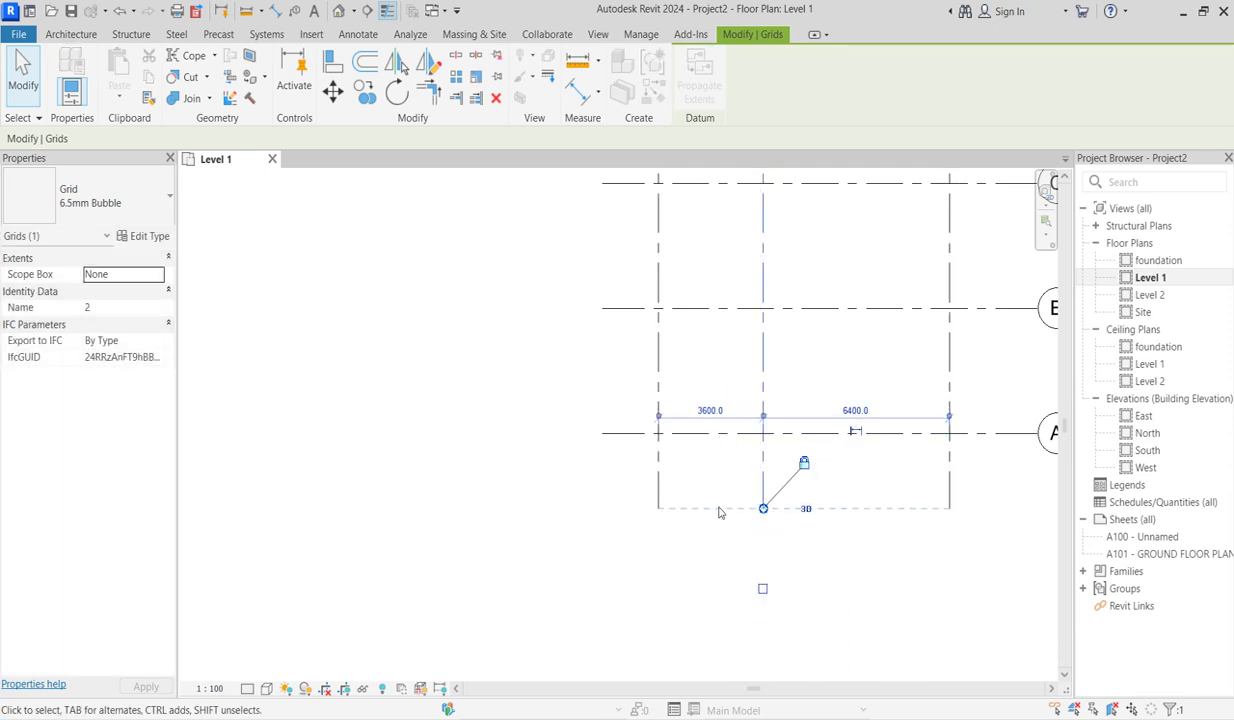
click(666, 528)
scroll(671, 440, down, 1)
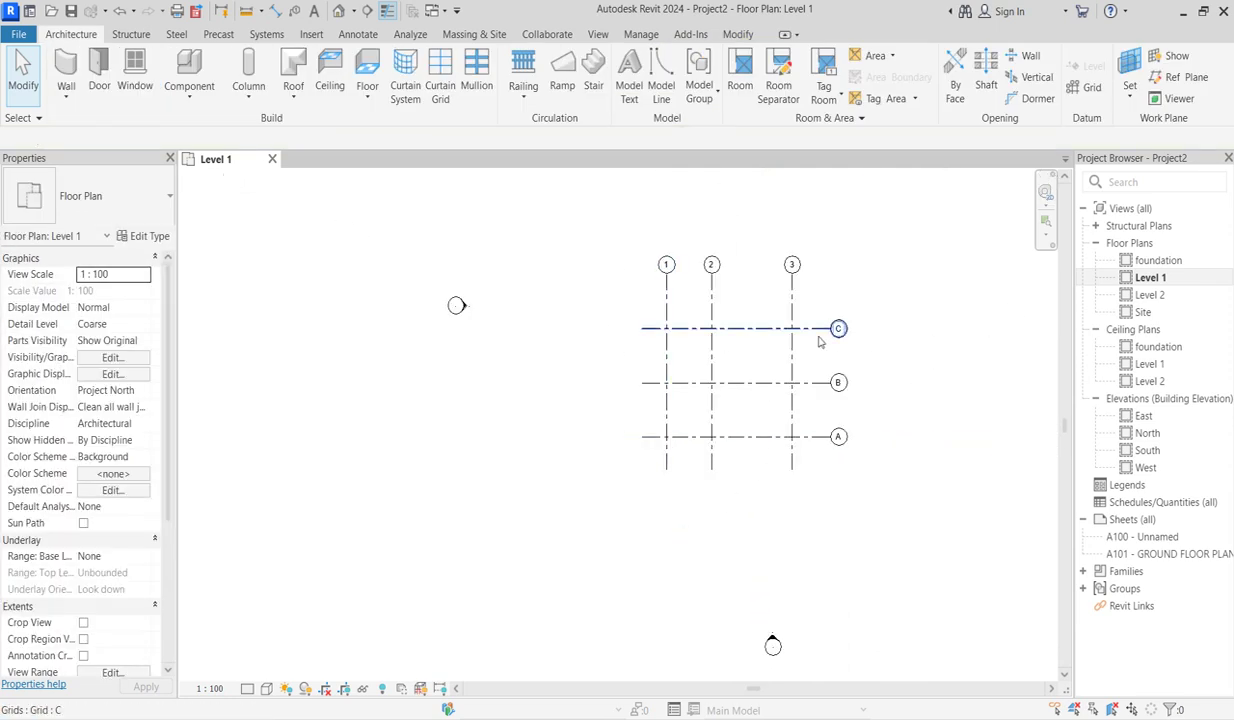
Extend the bubble ends of vertical grids 1, 2 and 3 together well above grid C.
scroll(820, 327, up, 3)
scroll(655, 306, down, 2)
scroll(631, 421, down, 2)
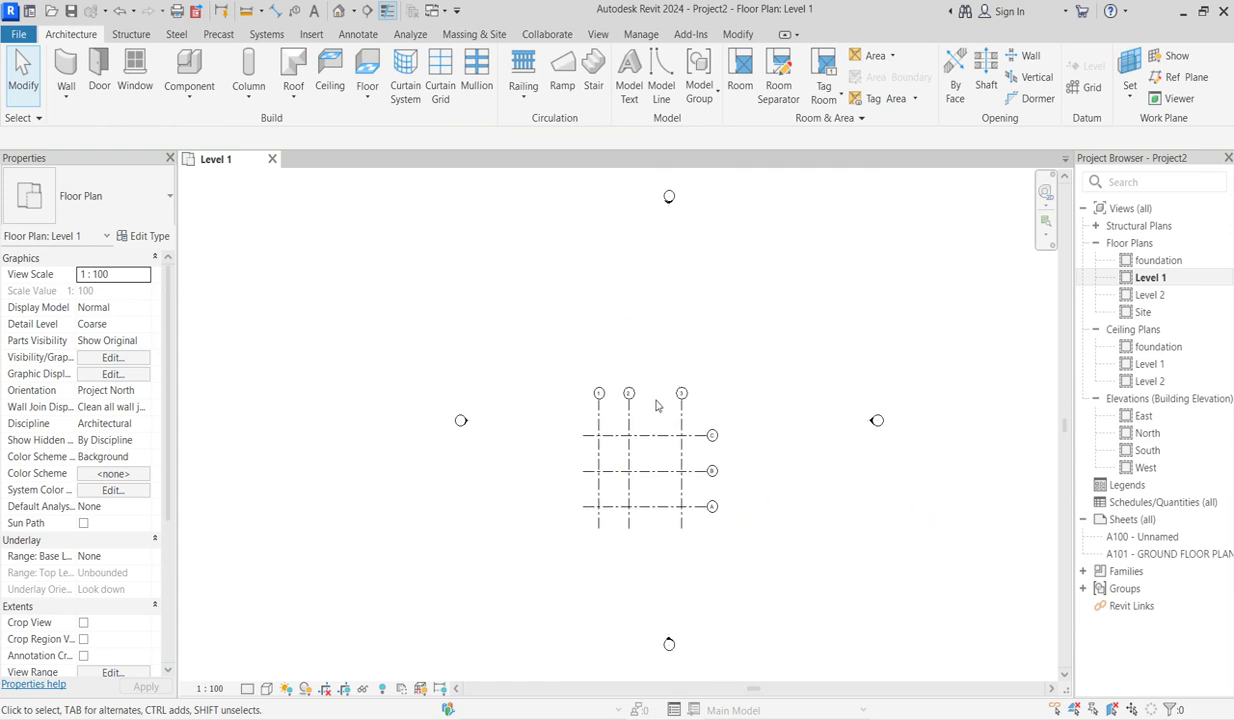
scroll(627, 400, up, 2)
click(626, 405)
drag(625, 390, 625, 233)
click(779, 283)
scroll(738, 482, down, 4)
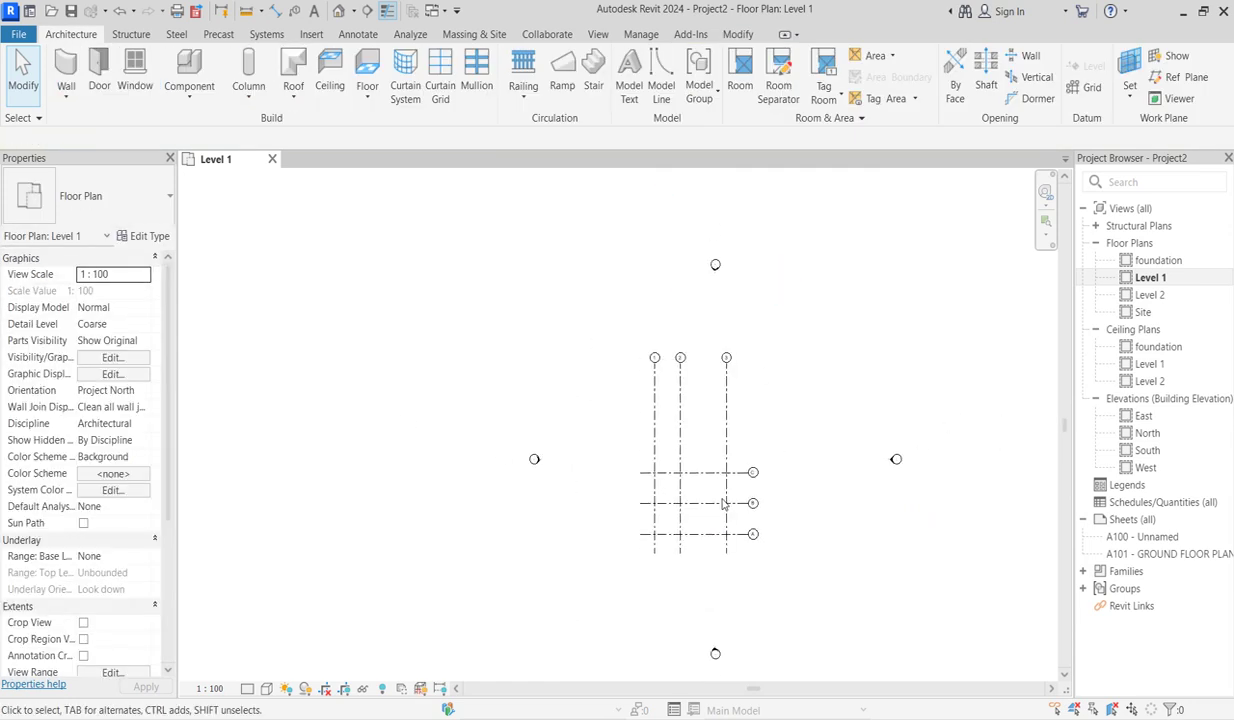
Start the Wall tool and choose the Generic - 200mm basic wall type.
scroll(728, 543, up, 3)
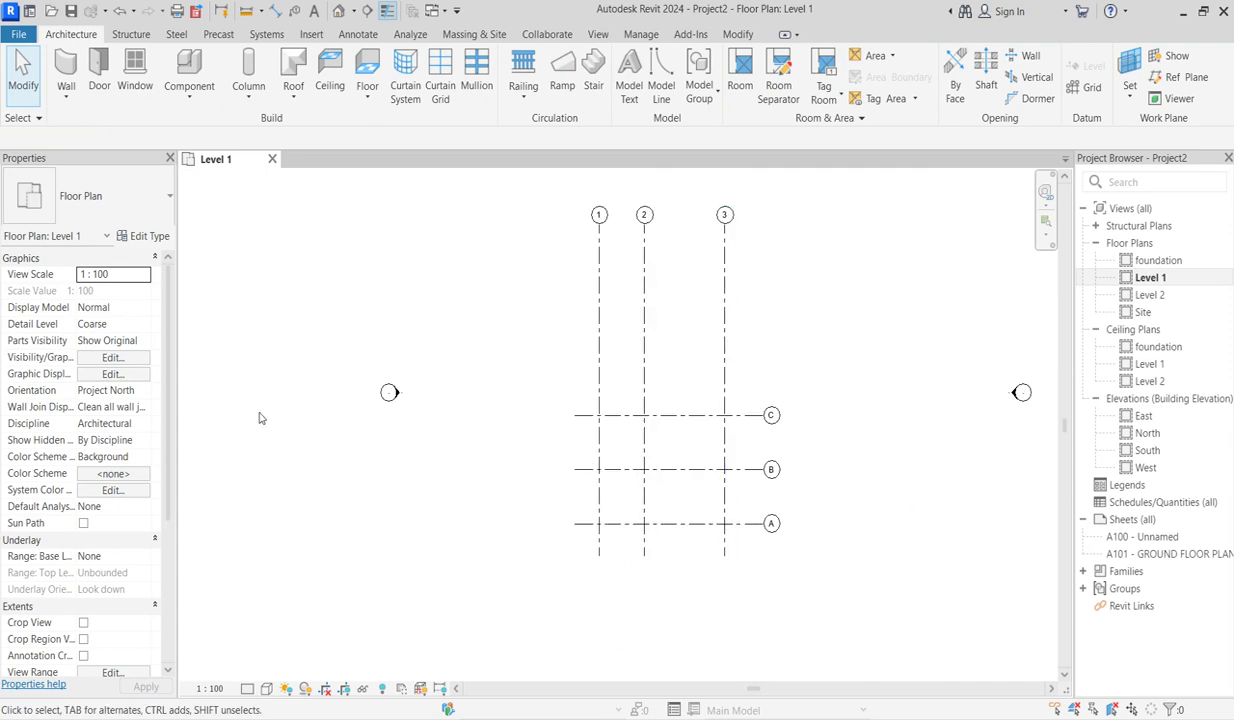
click(64, 68)
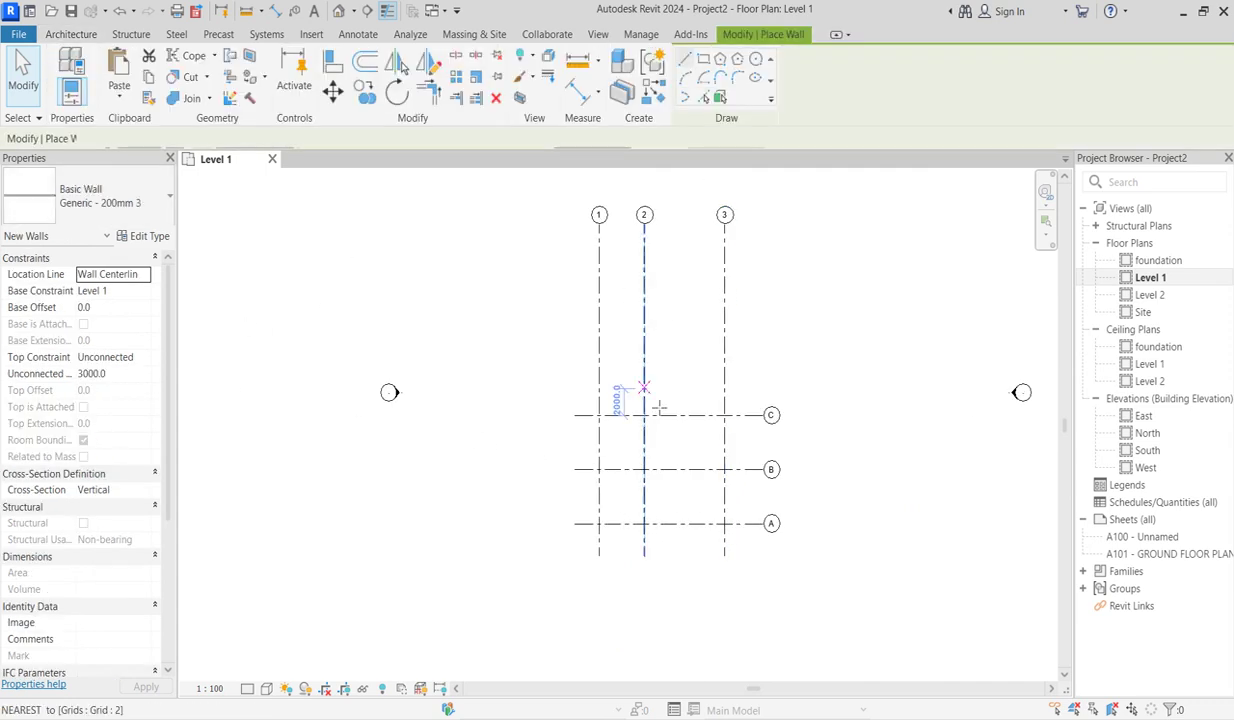
scroll(598, 569, up, 2)
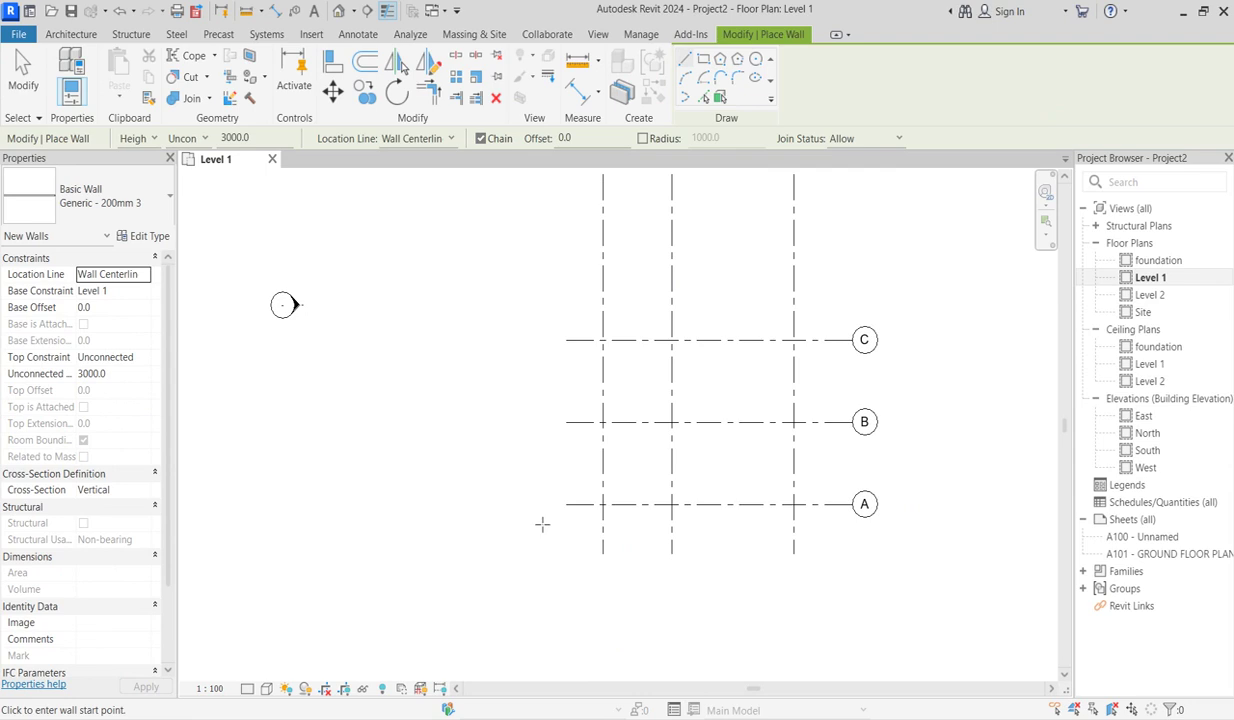
scroll(400, 512, down, 2)
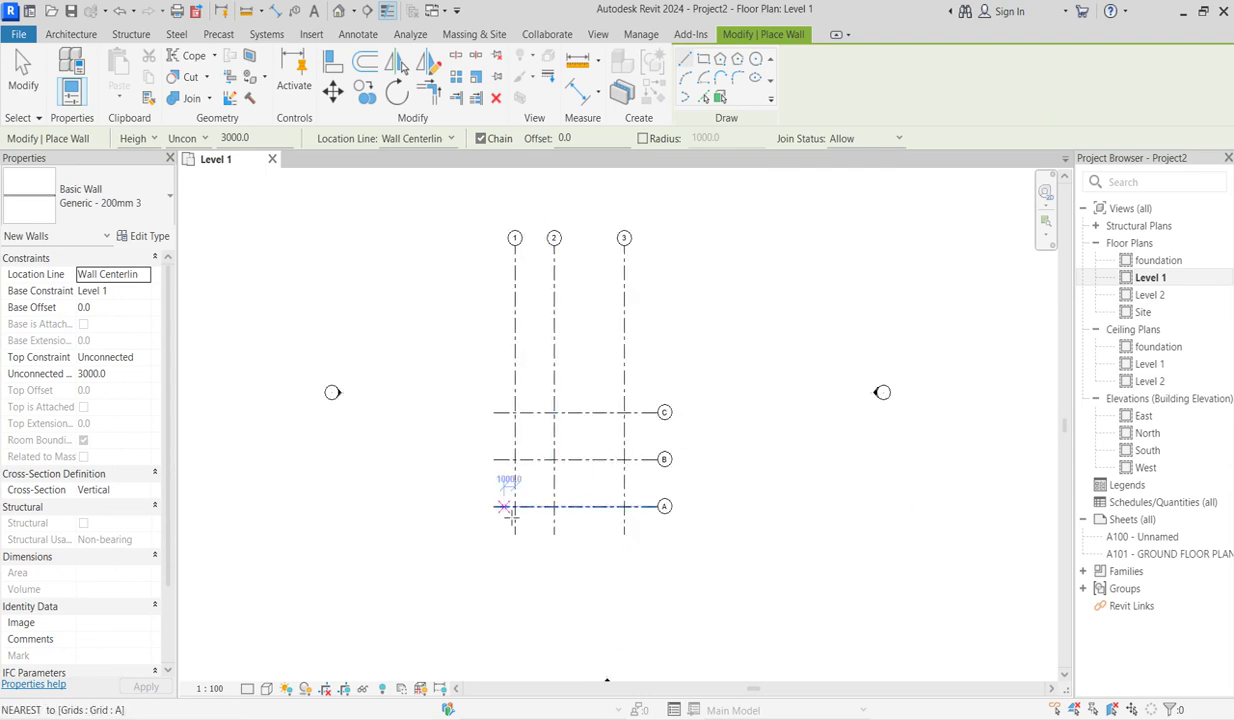
scroll(497, 503, up, 2)
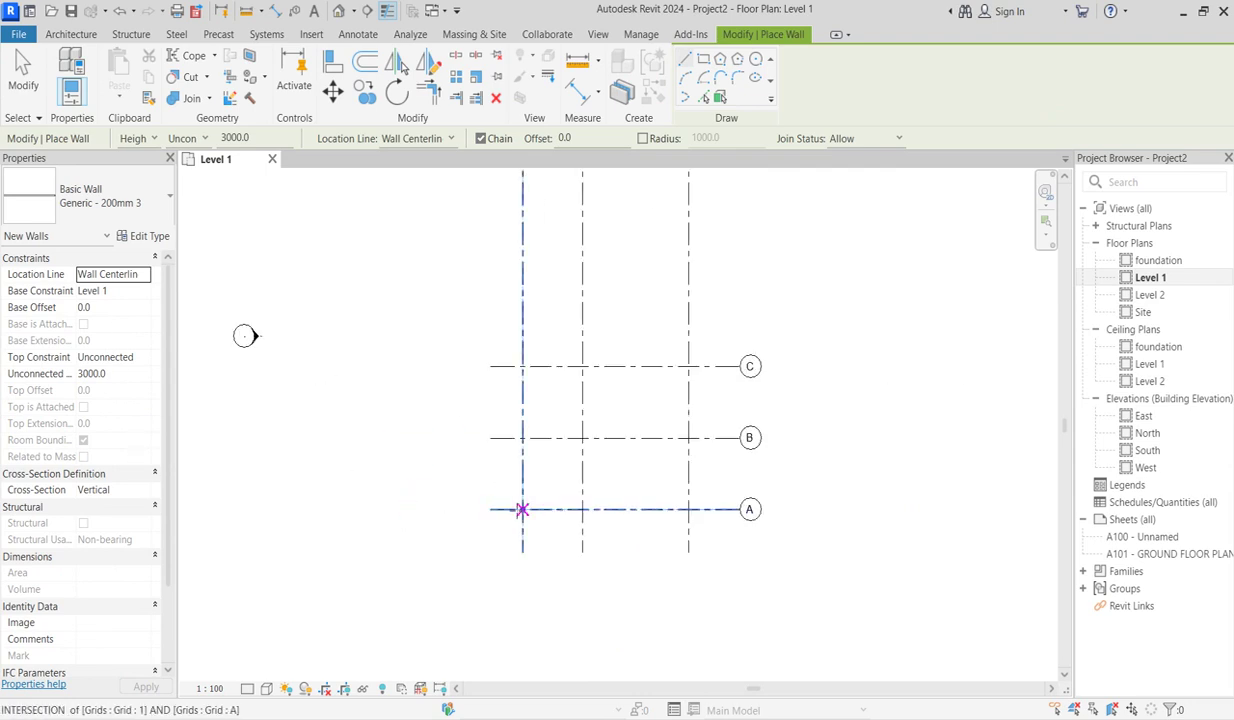
click(522, 510)
key(Escape)
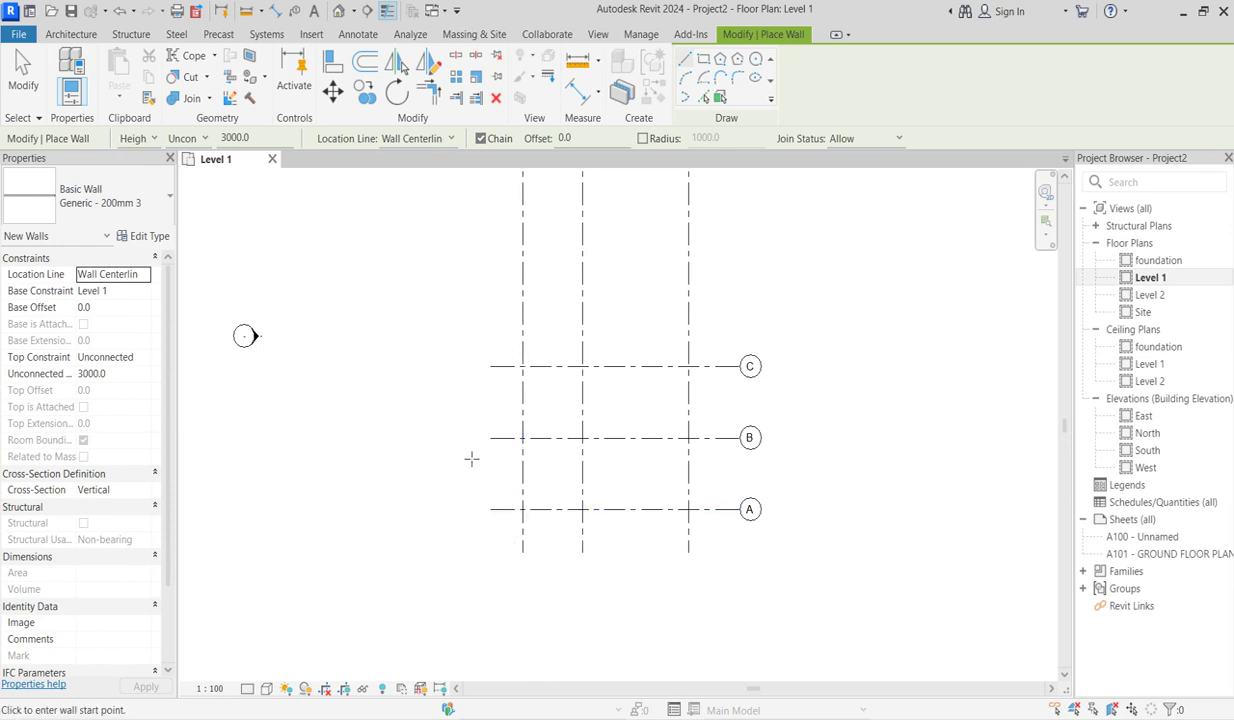
click(110, 196)
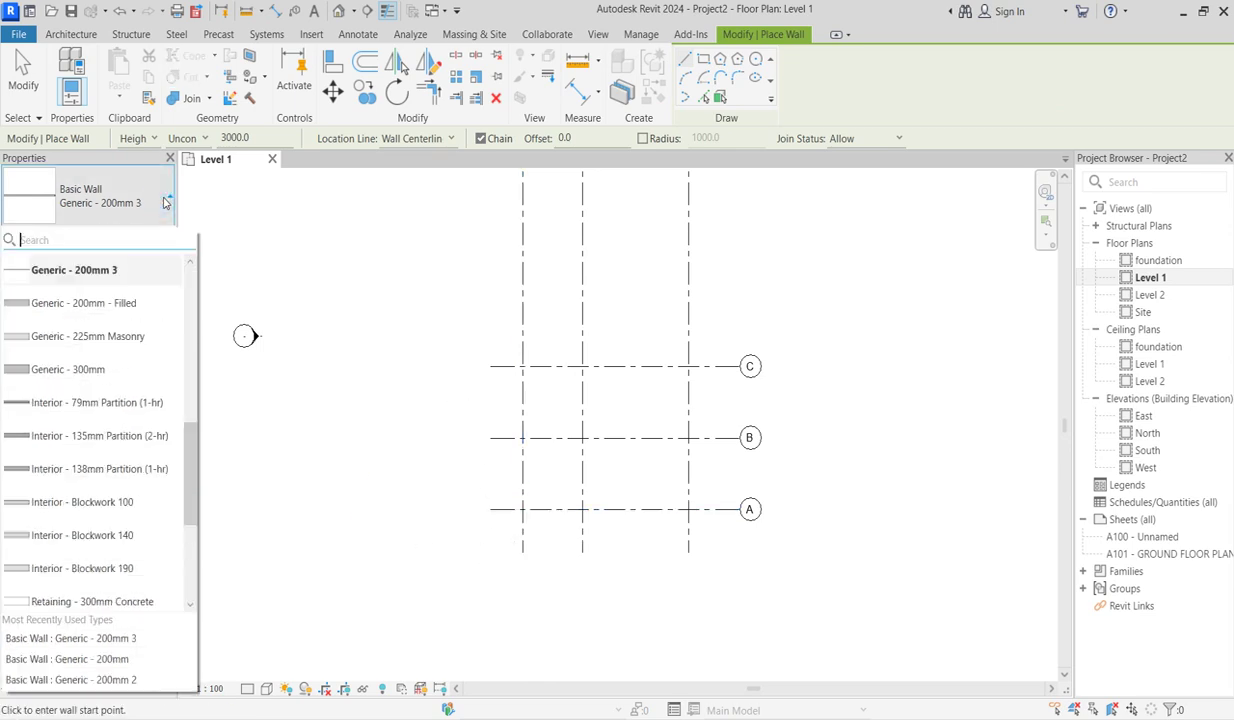
click(100, 660)
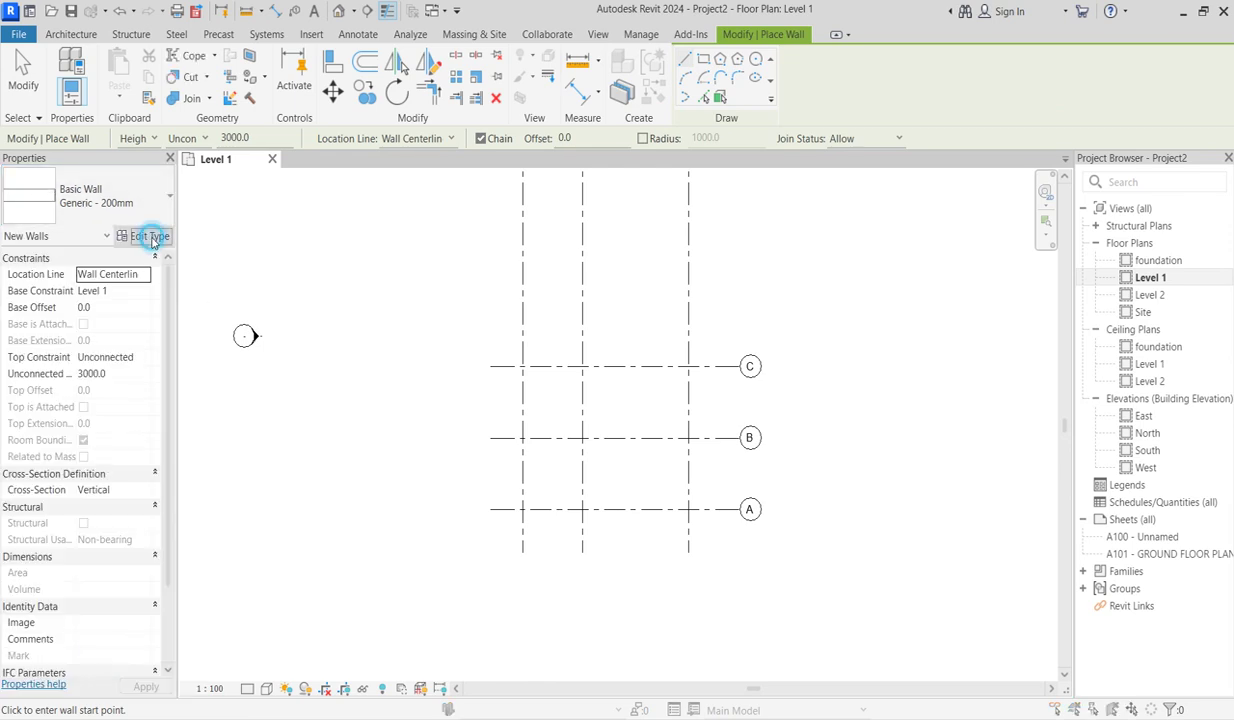
Set the structure layer thickness of the Generic - 200mm wall type to 225 mm.
click(148, 236)
click(731, 264)
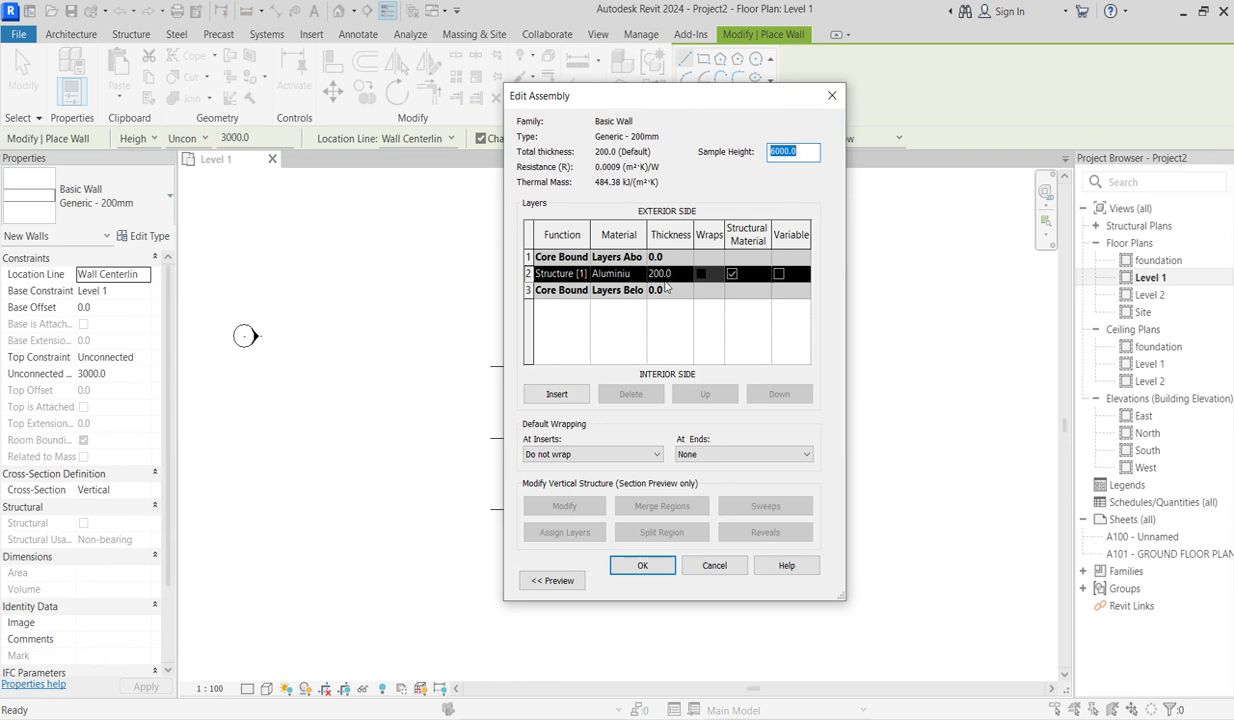
click(676, 275)
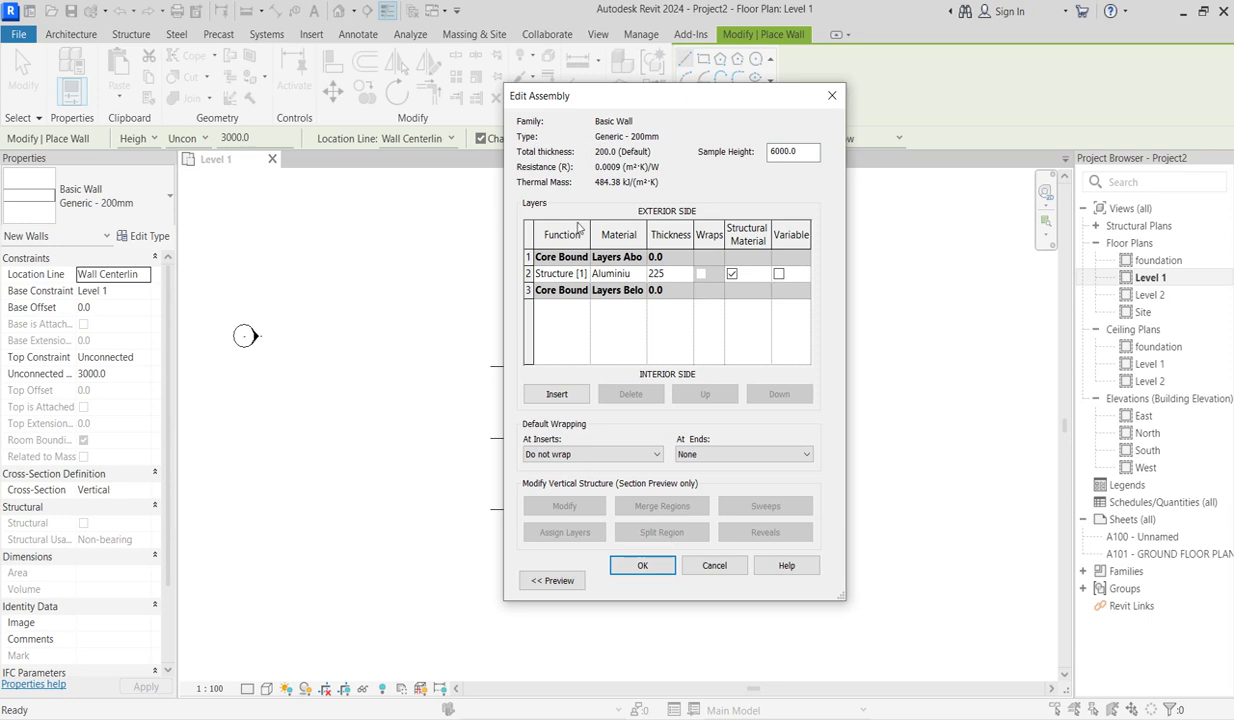
text(225)
click(644, 570)
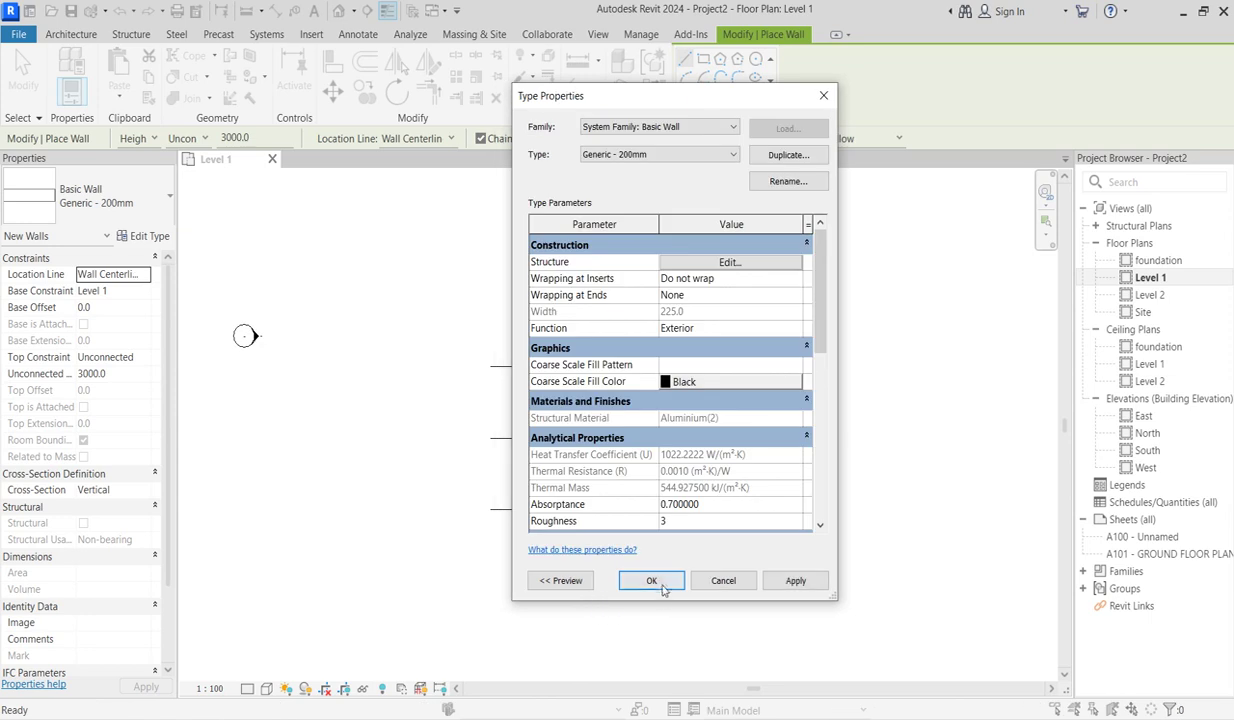
click(651, 581)
Draw a wall along grid 1 from its intersection with grid A up to a point well beyond grid C.
scroll(554, 533, up, 2)
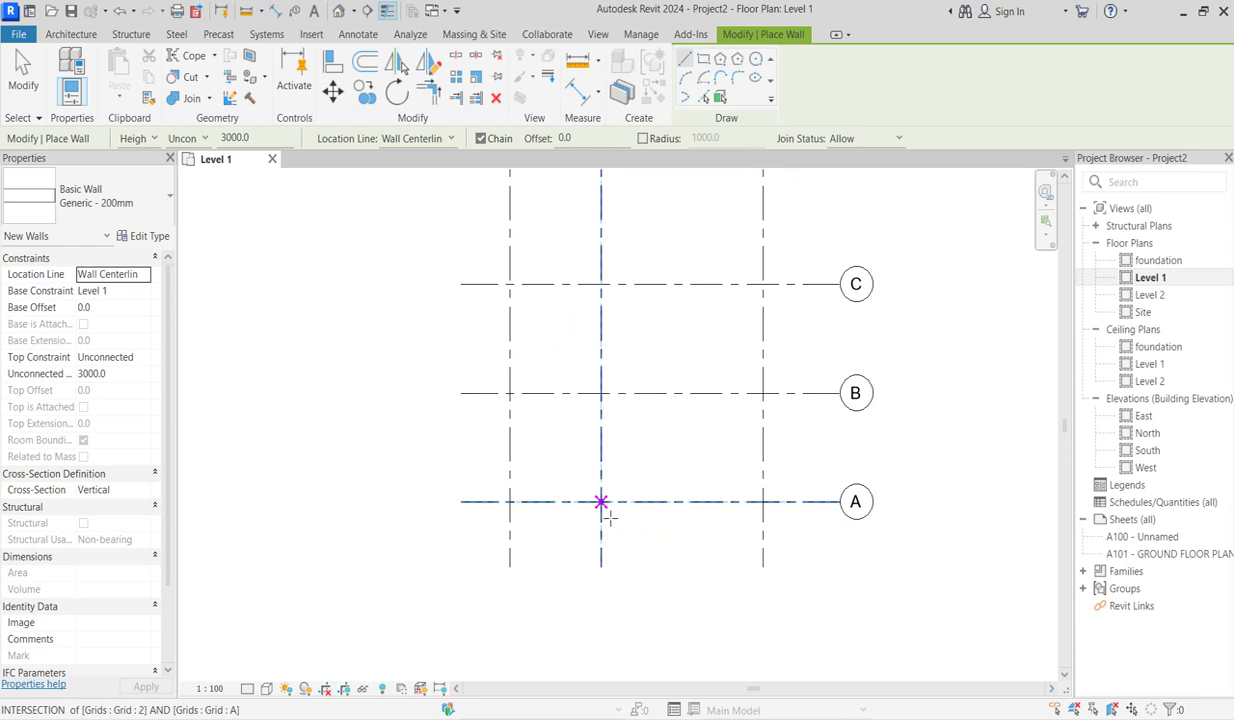
scroll(565, 559, down, 2)
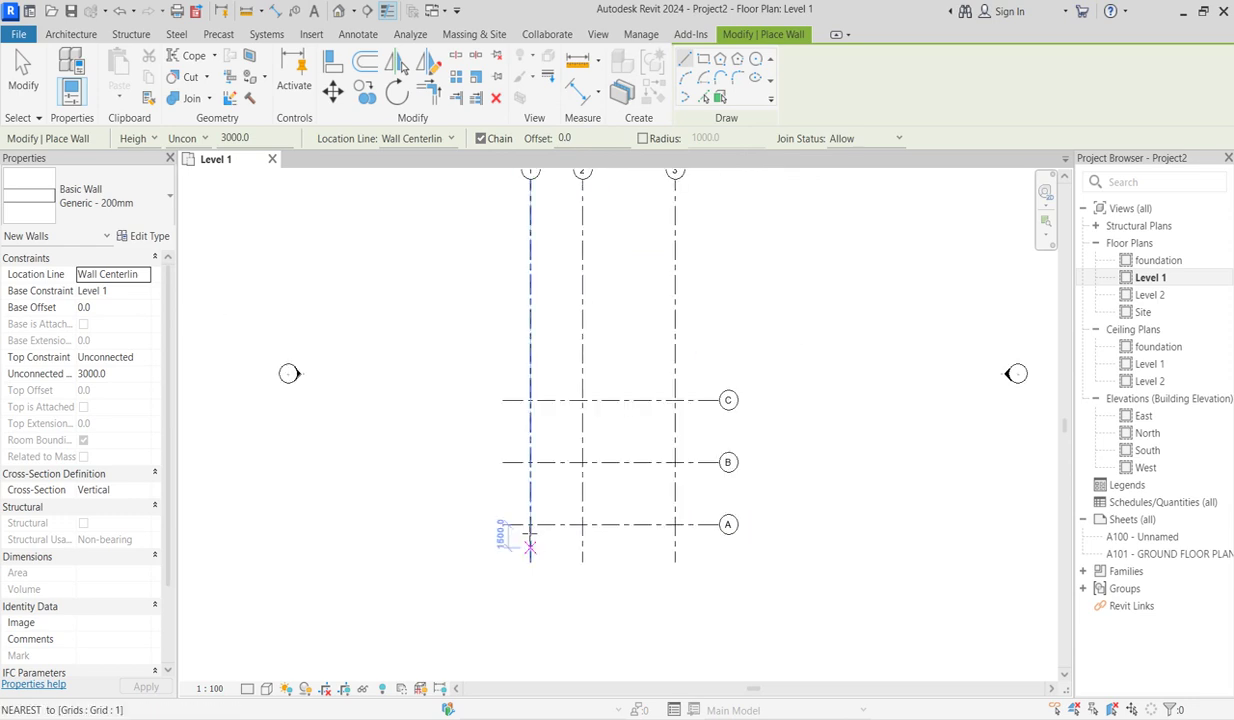
scroll(533, 528, up, 2)
click(533, 528)
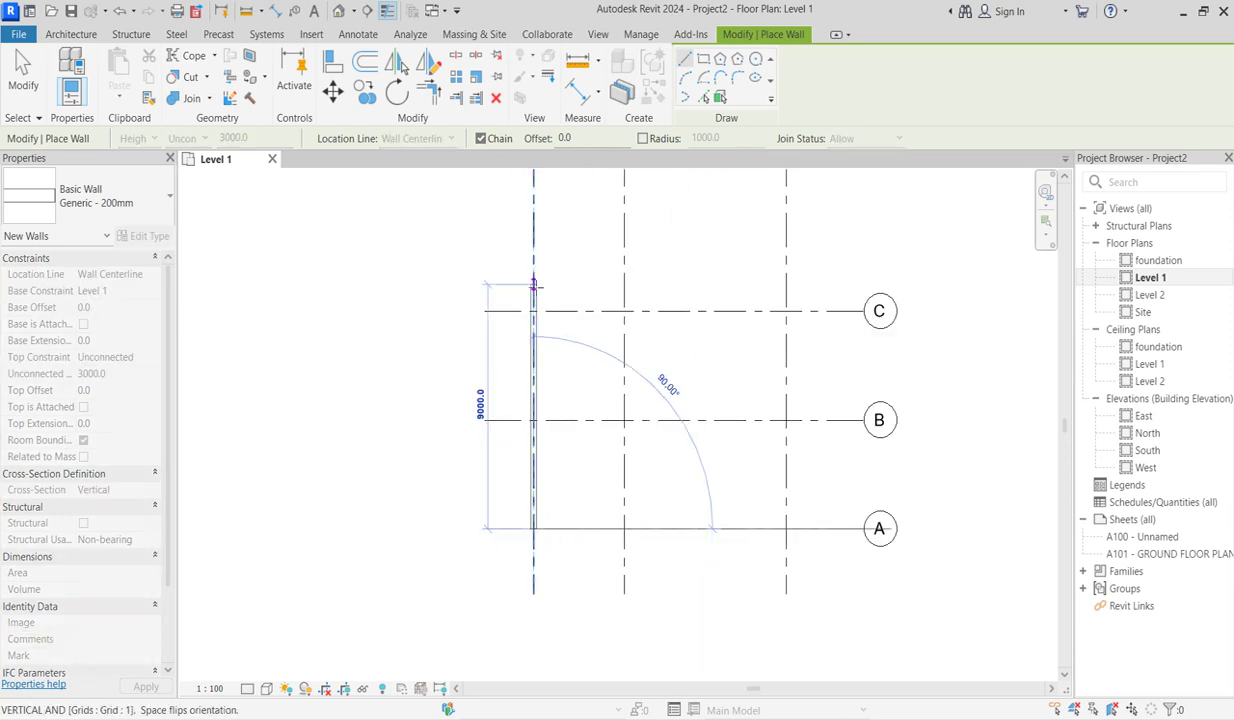
click(534, 231)
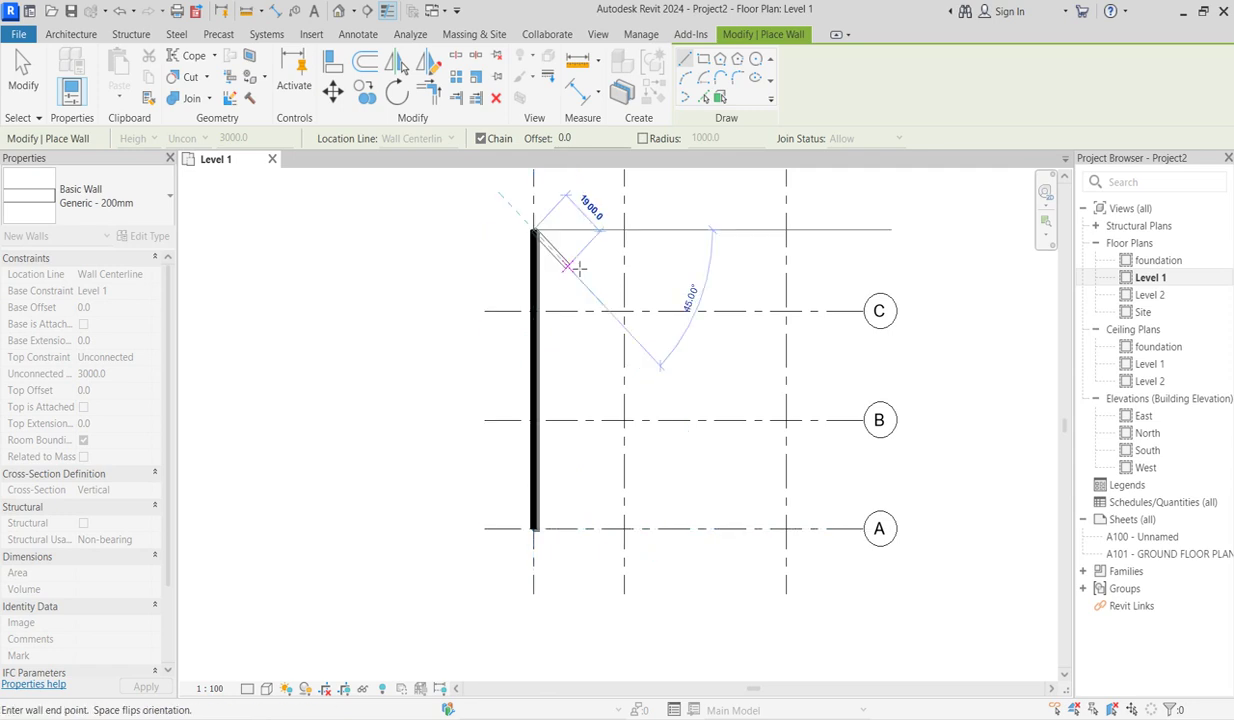
key(Escape)
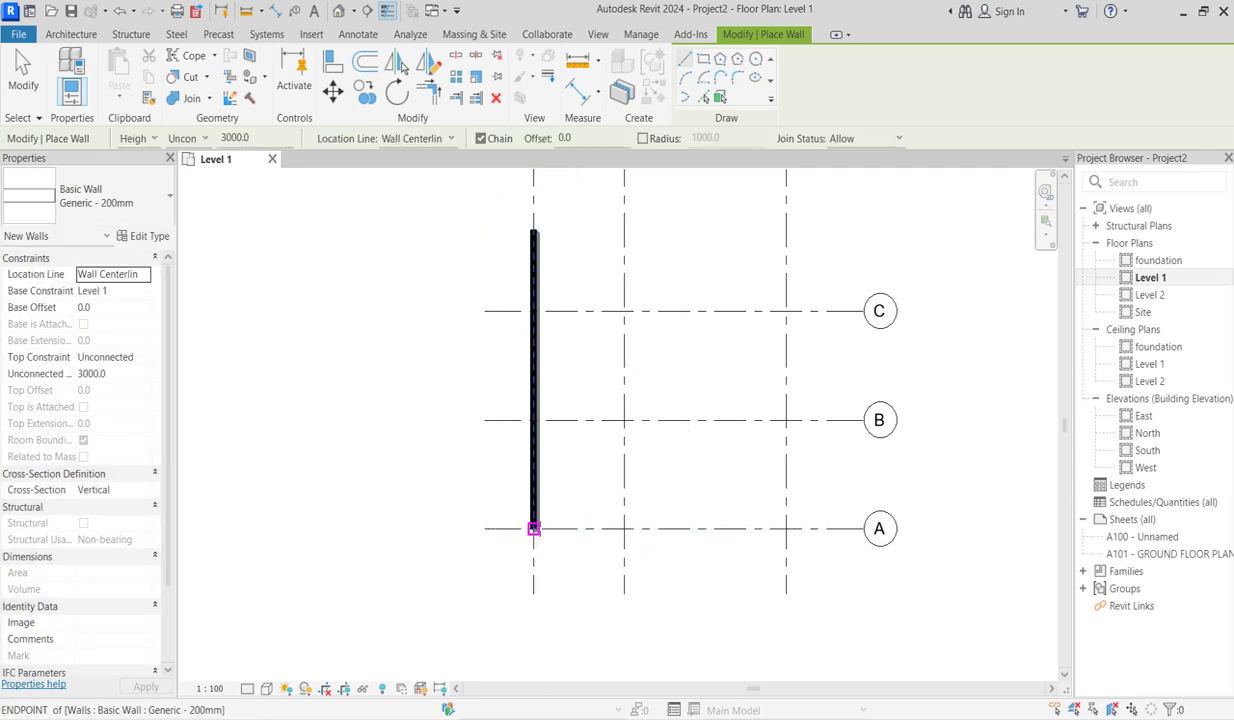
Draw chained walls from the grid 1/A corner along grid A to grid 3, up grid 3 for about 15000 mm, and back across to grid 1.
click(533, 528)
click(786, 528)
scroll(787, 490, down, 3)
click(785, 320)
click(673, 320)
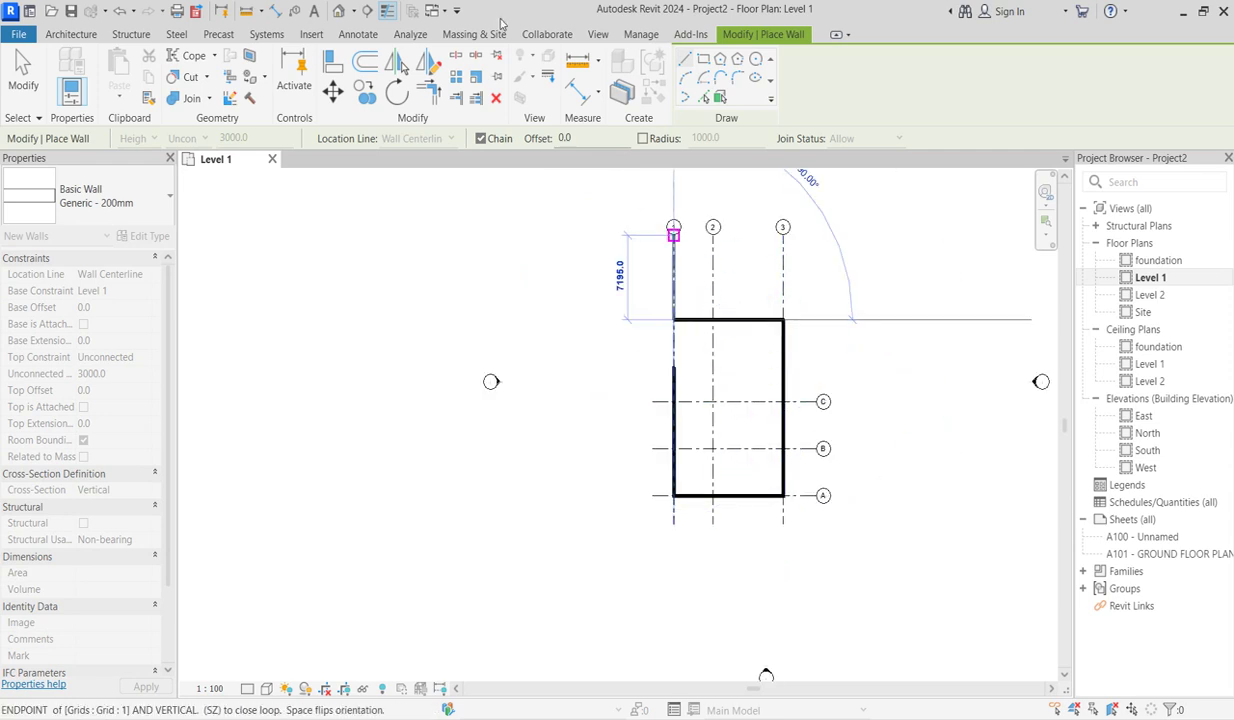
Trim/extend the grid 1 wall and the uppermost wall to a corner, closing the rectangular outline.
click(431, 92)
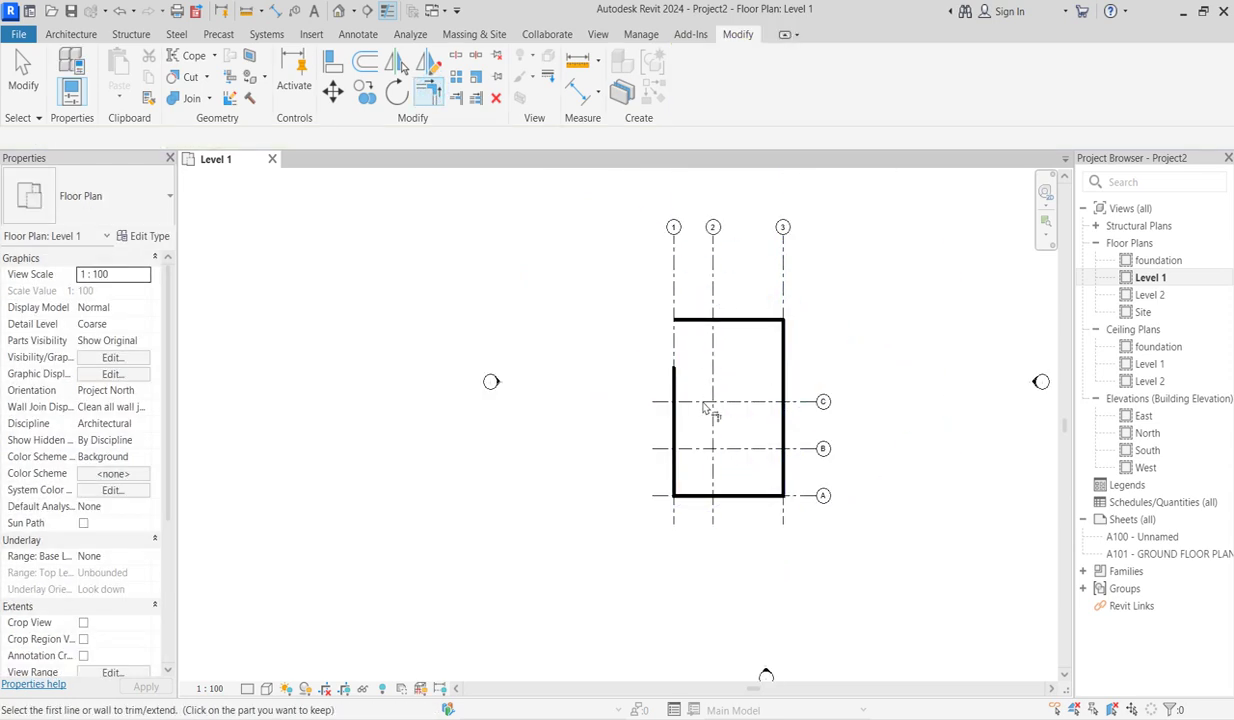
click(702, 321)
scroll(703, 420, down, 2)
key(Escape)
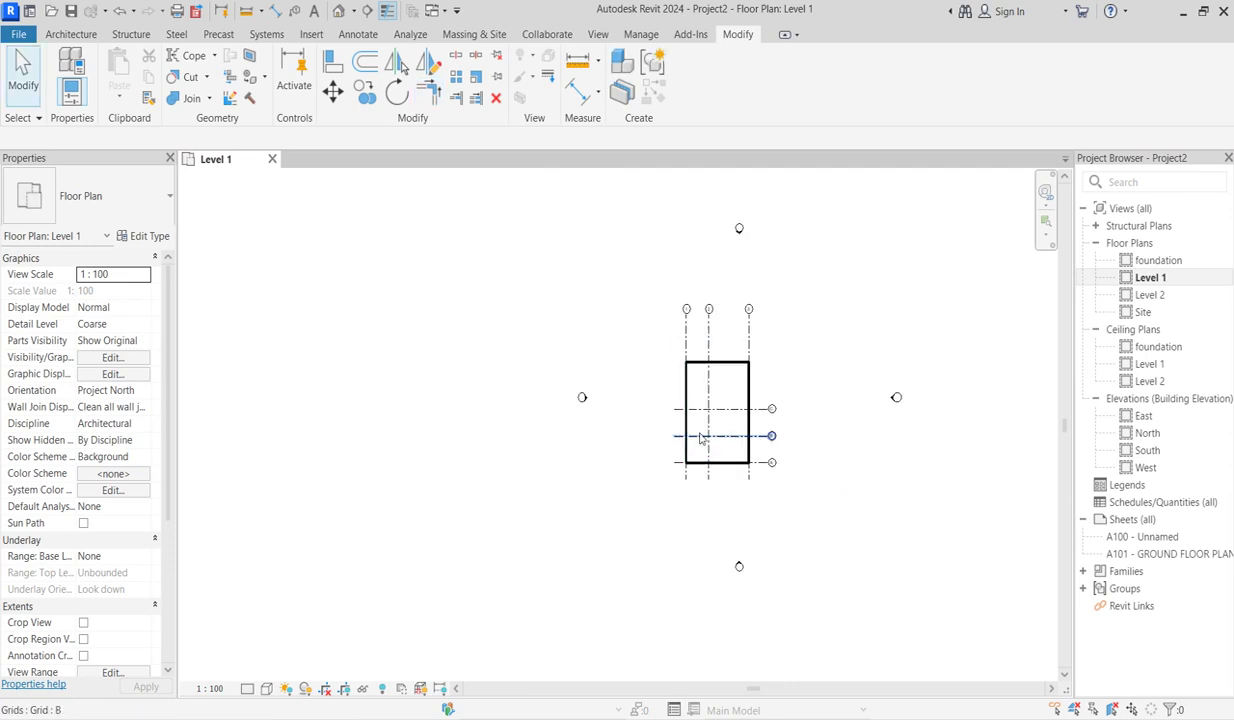
scroll(702, 437, up, 4)
right_click(727, 316)
click(745, 325)
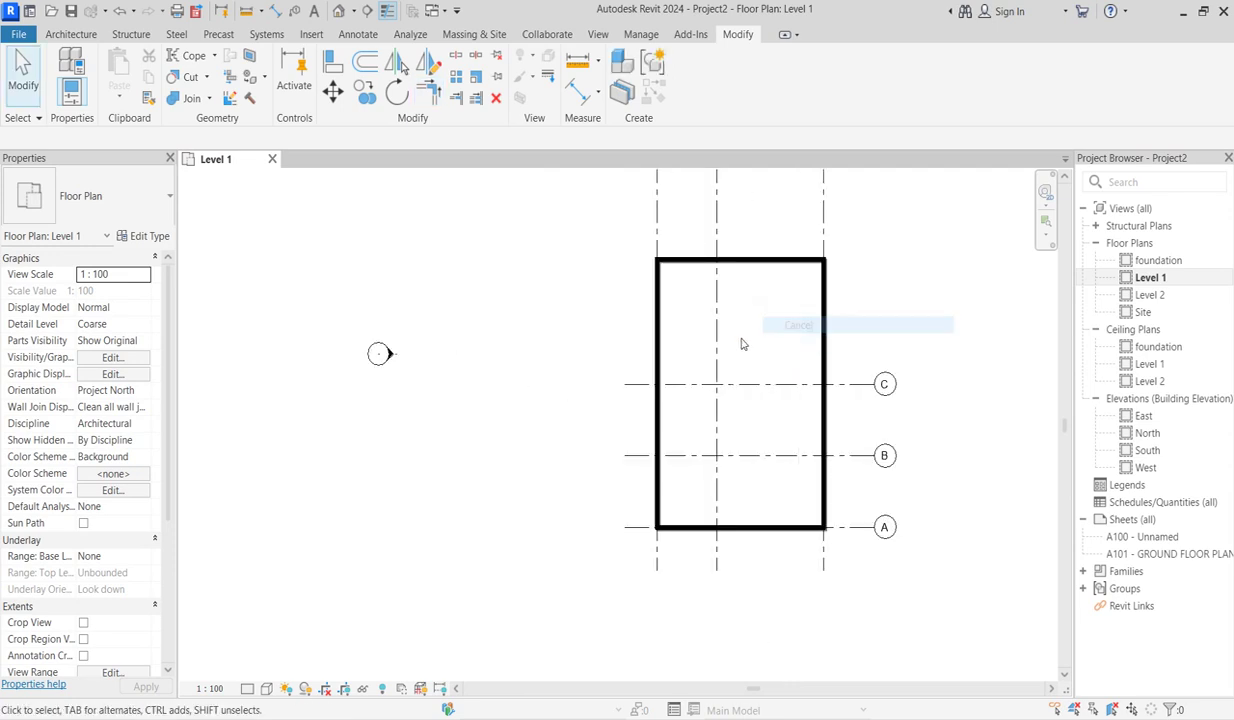
scroll(722, 441, down, 2)
scroll(722, 455, up, 3)
scroll(726, 480, down, 2)
scroll(740, 470, up, 3)
scroll(724, 495, down, 2)
scroll(766, 434, up, 3)
scroll(746, 463, down, 2)
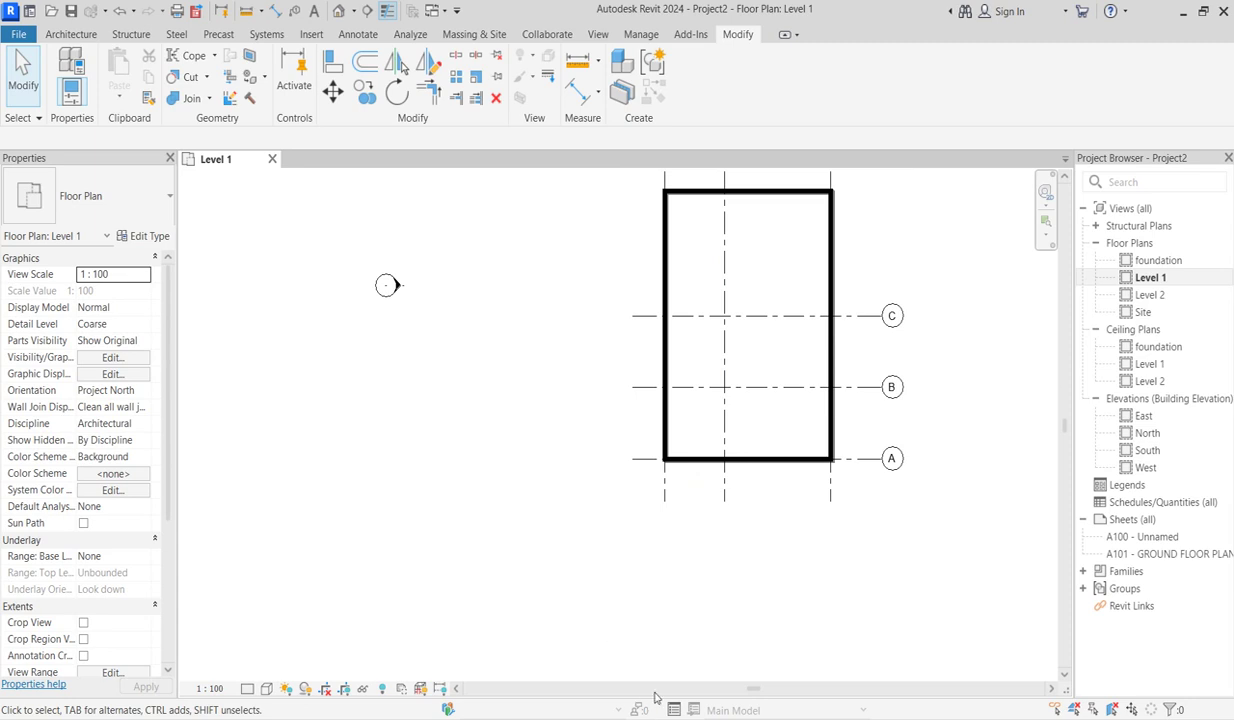
scroll(772, 445, up, 2)
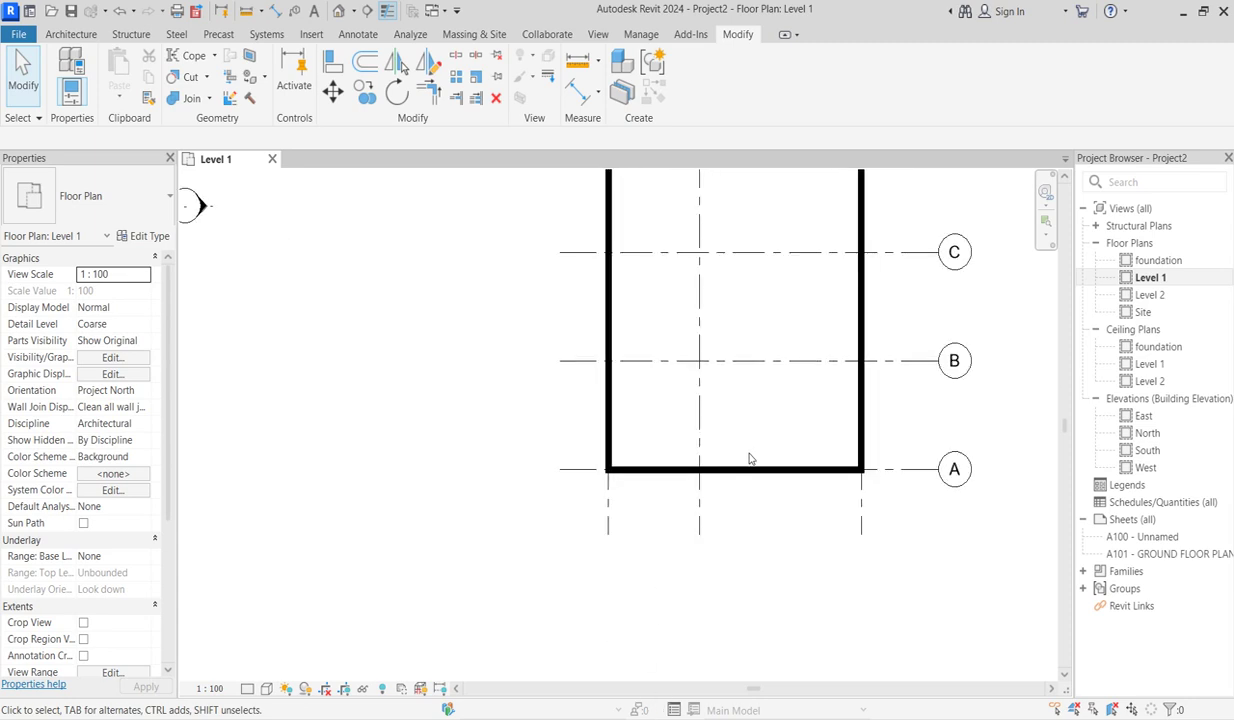
scroll(729, 495, up, 1)
scroll(722, 495, down, 3)
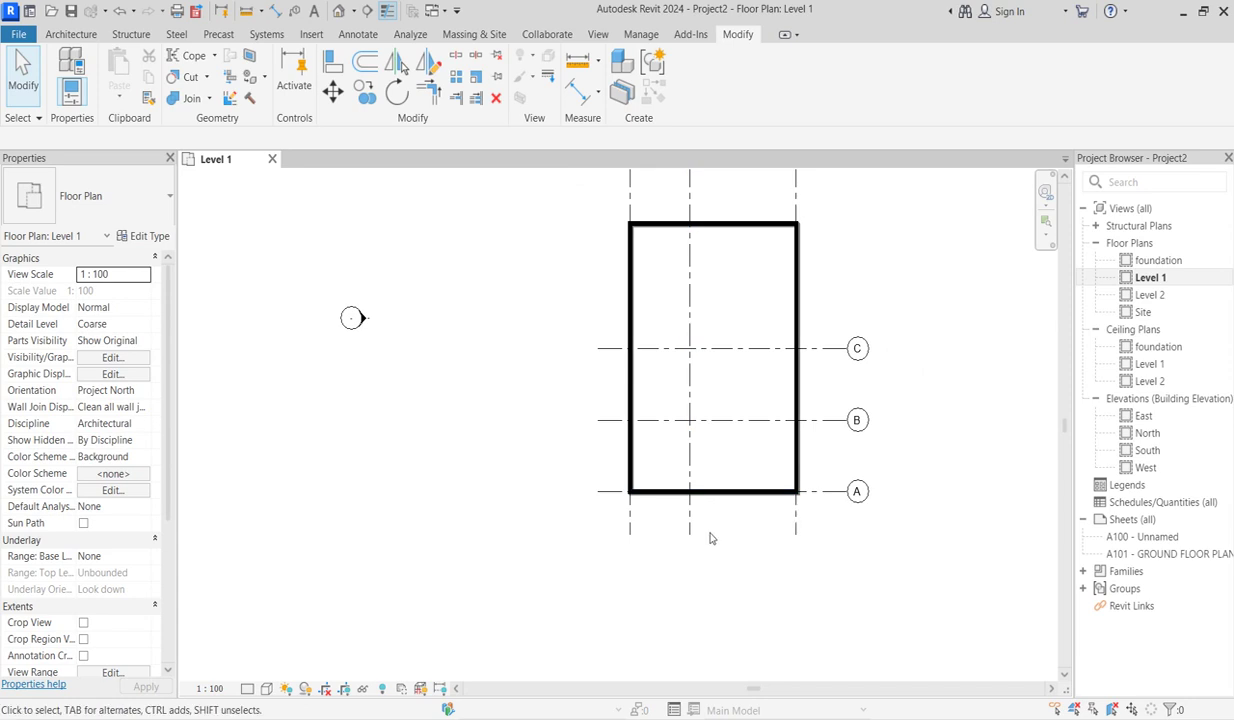
scroll(672, 529, up, 1)
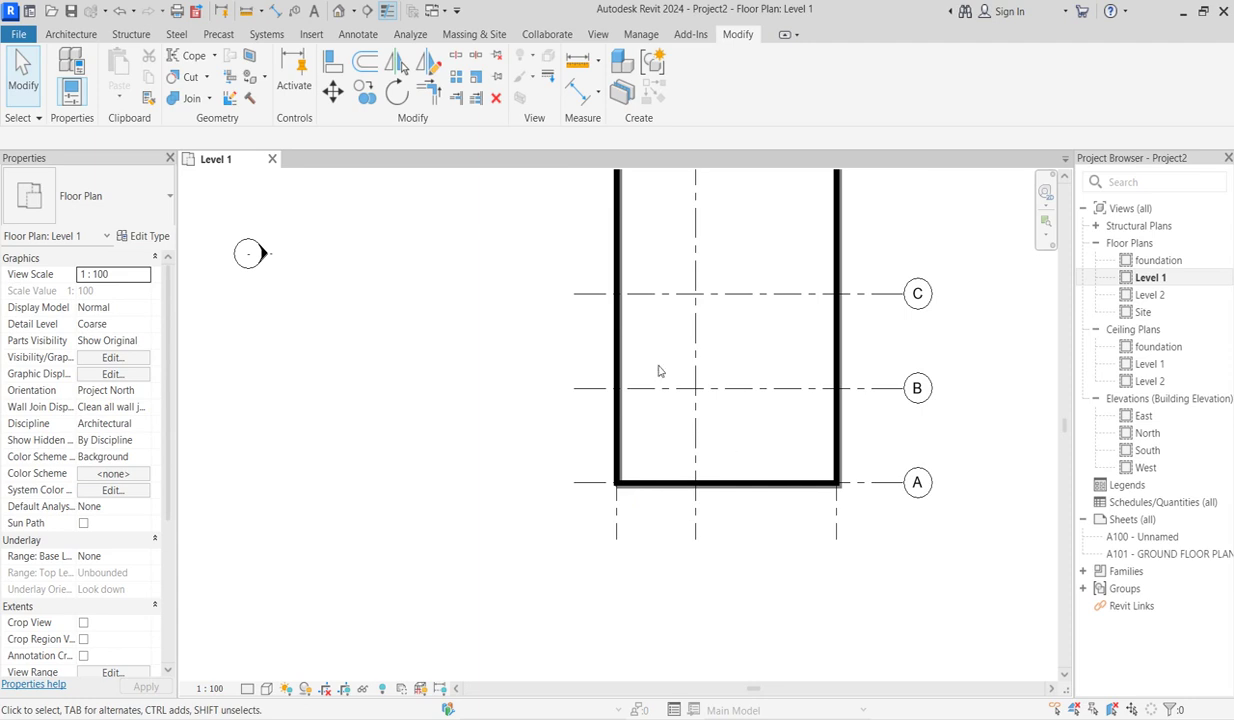
Draw walls along grid B from grid 1 to grid 2 and down grid 2 to grid A, enclosing the corner room.
scroll(658, 371, up, 2)
click(594, 424)
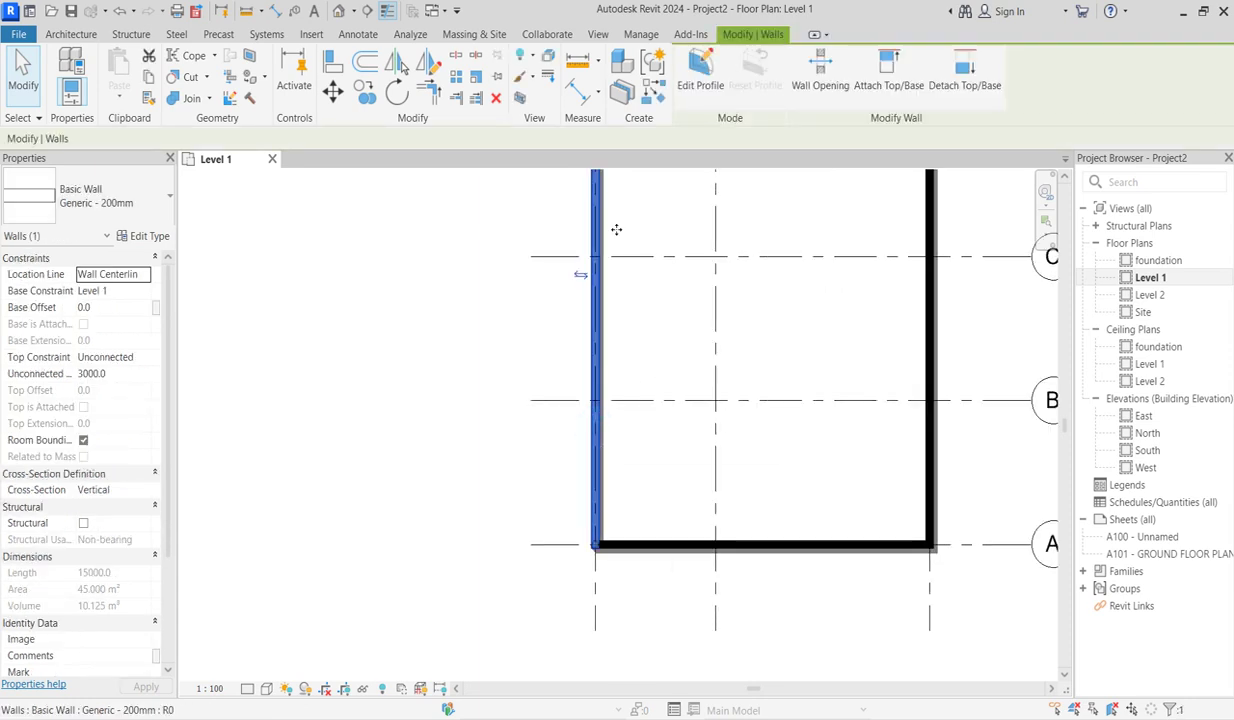
key(w)
key(a)
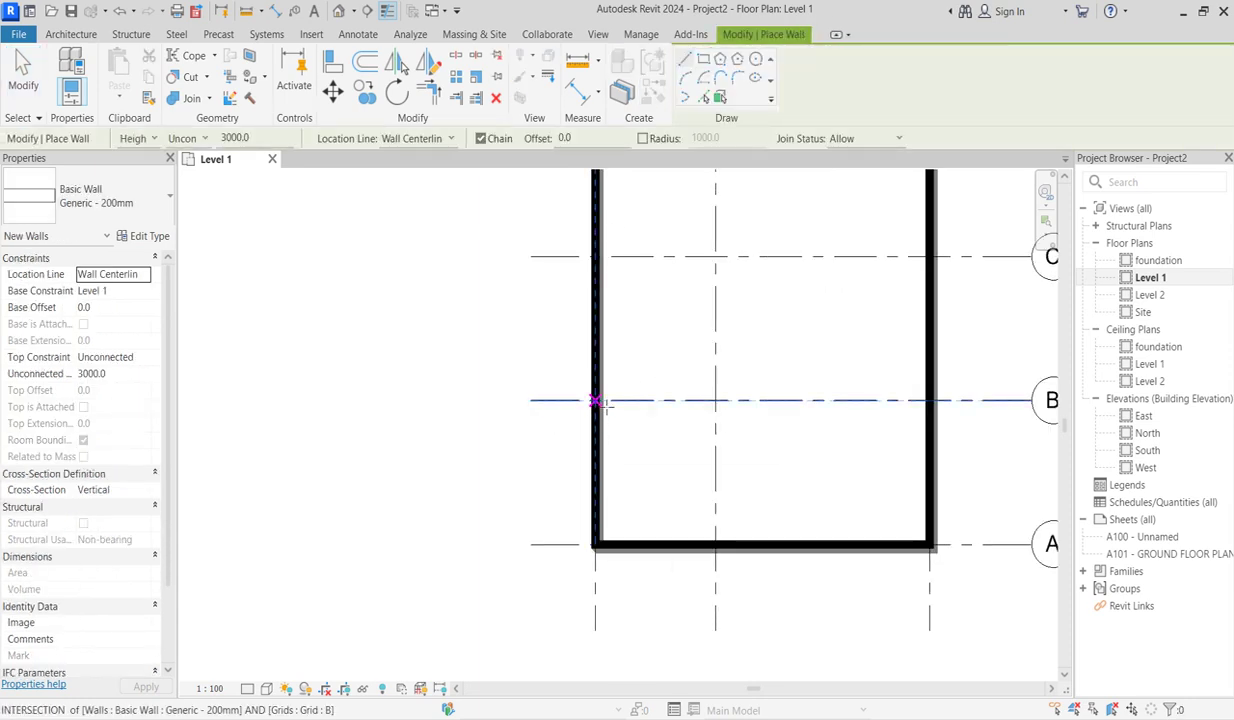
click(594, 401)
click(715, 402)
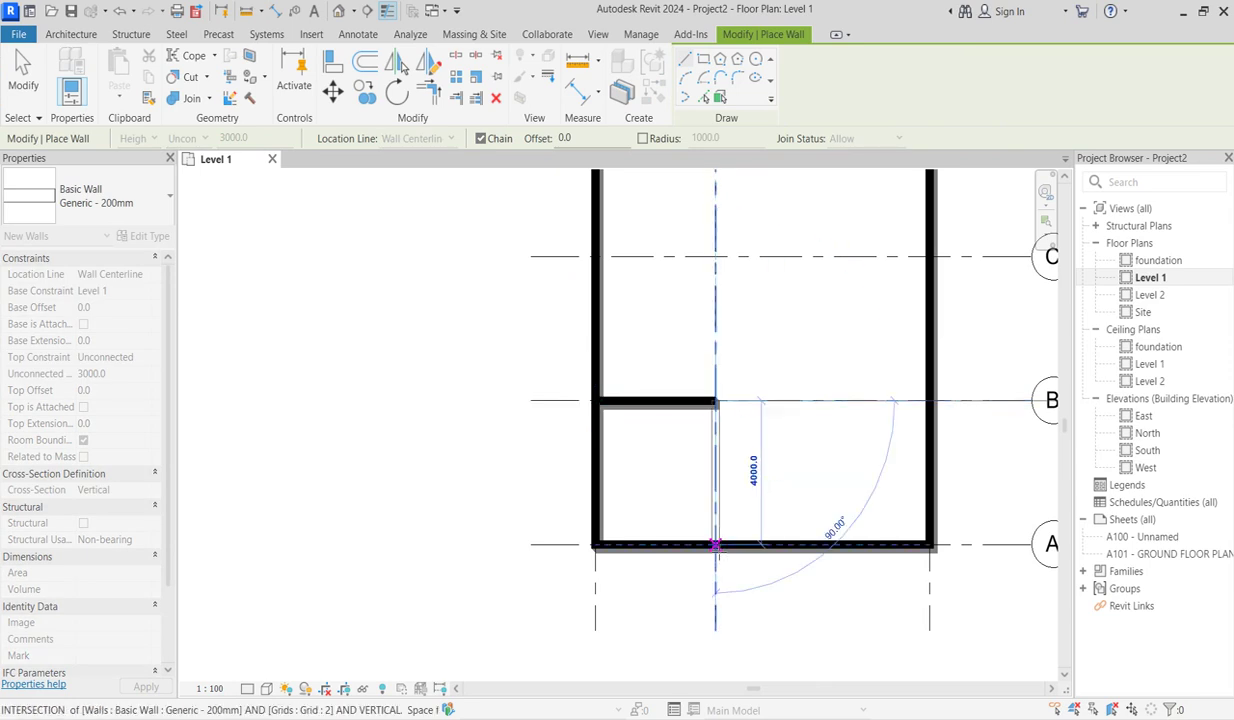
click(715, 545)
key(Escape)
scroll(752, 540, down, 2)
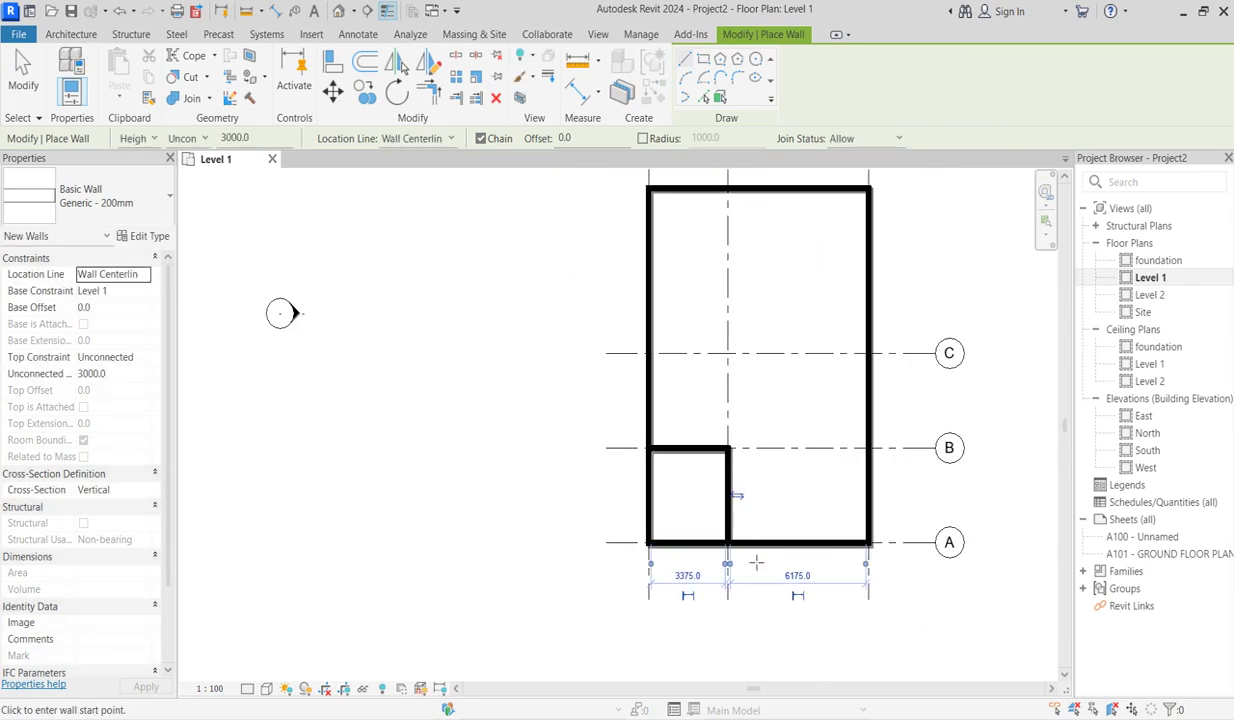
Draw a wall along grid C from the grid 1 wall to the grid 3 wall.
scroll(683, 380, up, 3)
click(635, 342)
click(970, 344)
Draw a horizontal wall from the grid 1 wall to the grid 3 wall, about midway between grid C and the uppermost wall.
scroll(509, 372, down, 3)
scroll(768, 348, up, 2)
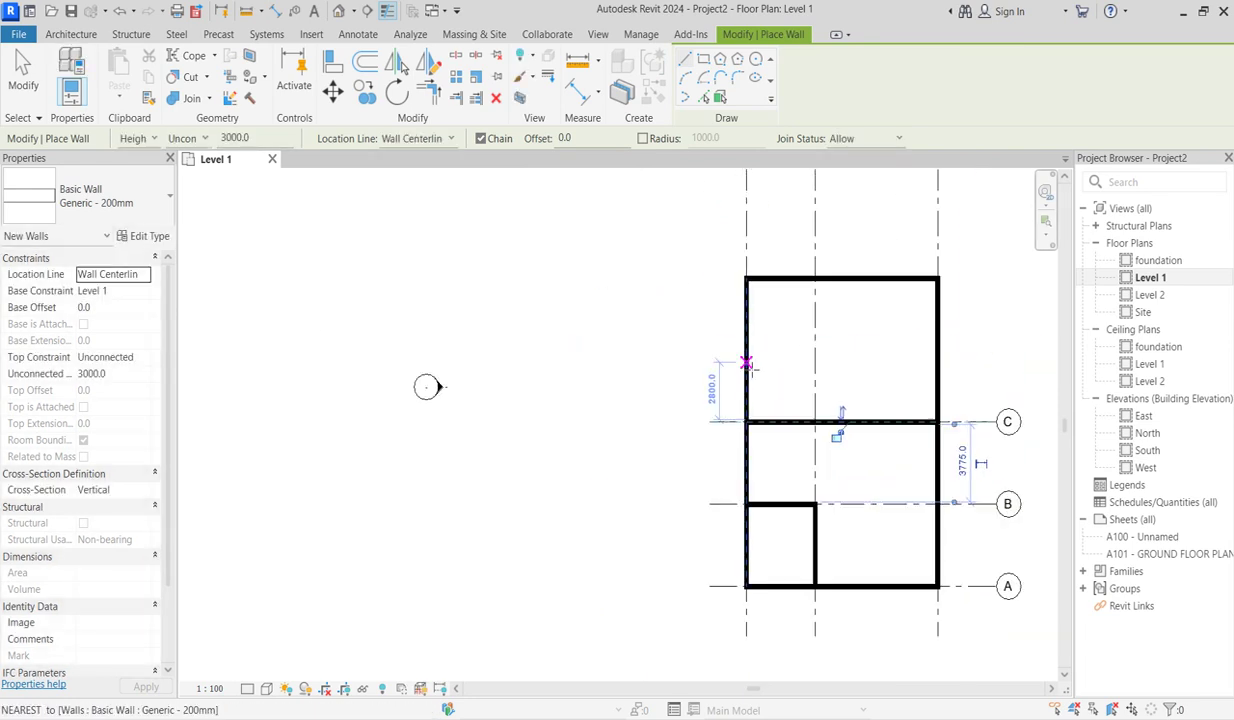
click(746, 349)
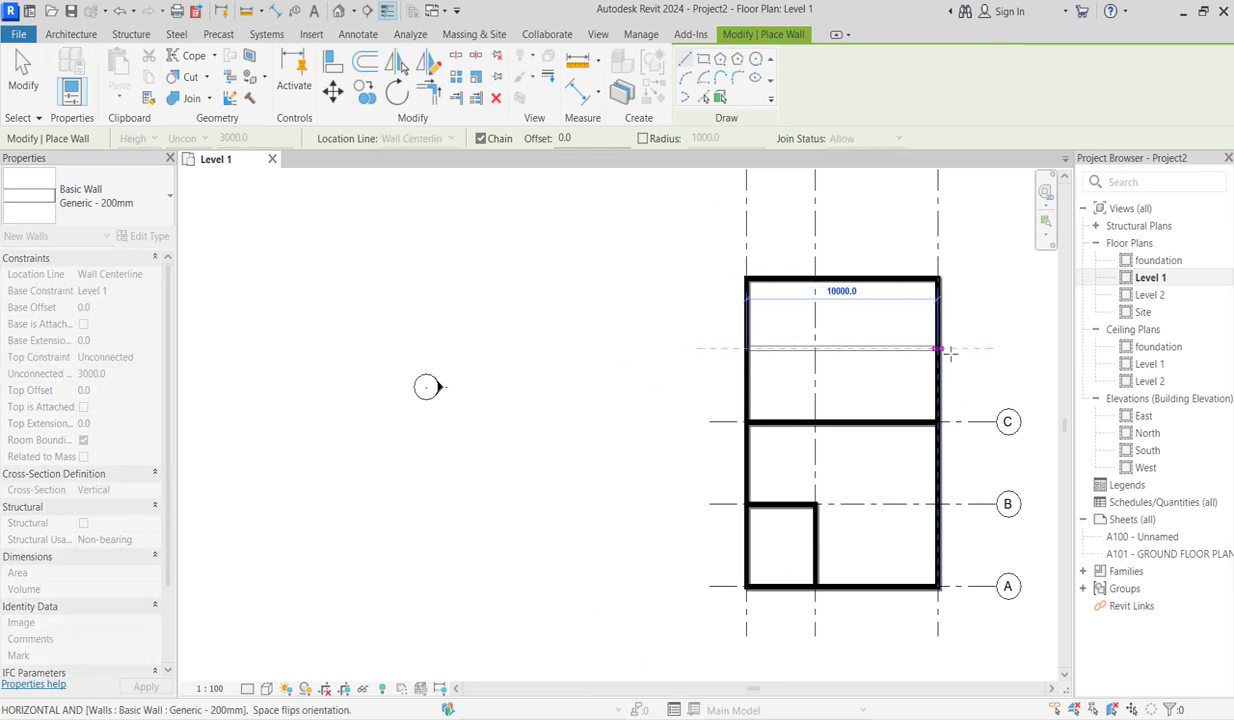
click(938, 349)
key(Escape)
scroll(836, 490, down, 2)
scroll(836, 490, down, 1)
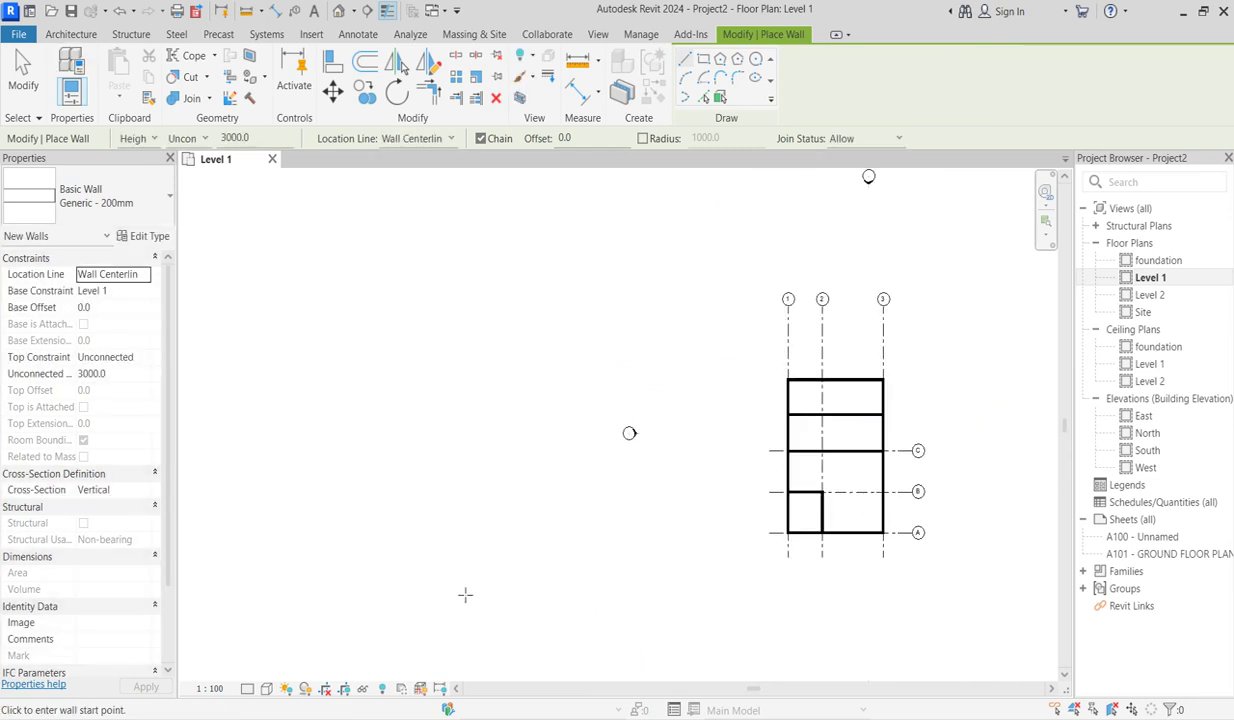
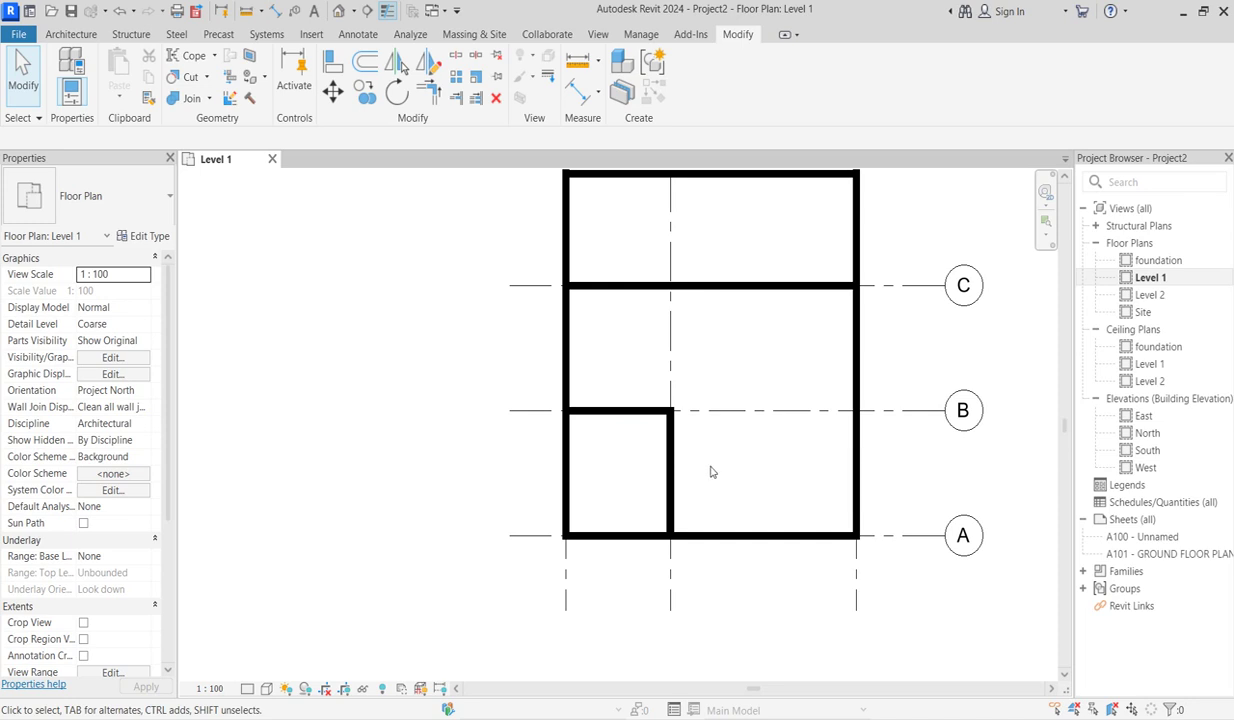
Stretch the lower ends of the grid 2 and grid 3 walls past grid A, making them about 5100 mm and 16500 mm long.
scroll(660, 472, up, 2)
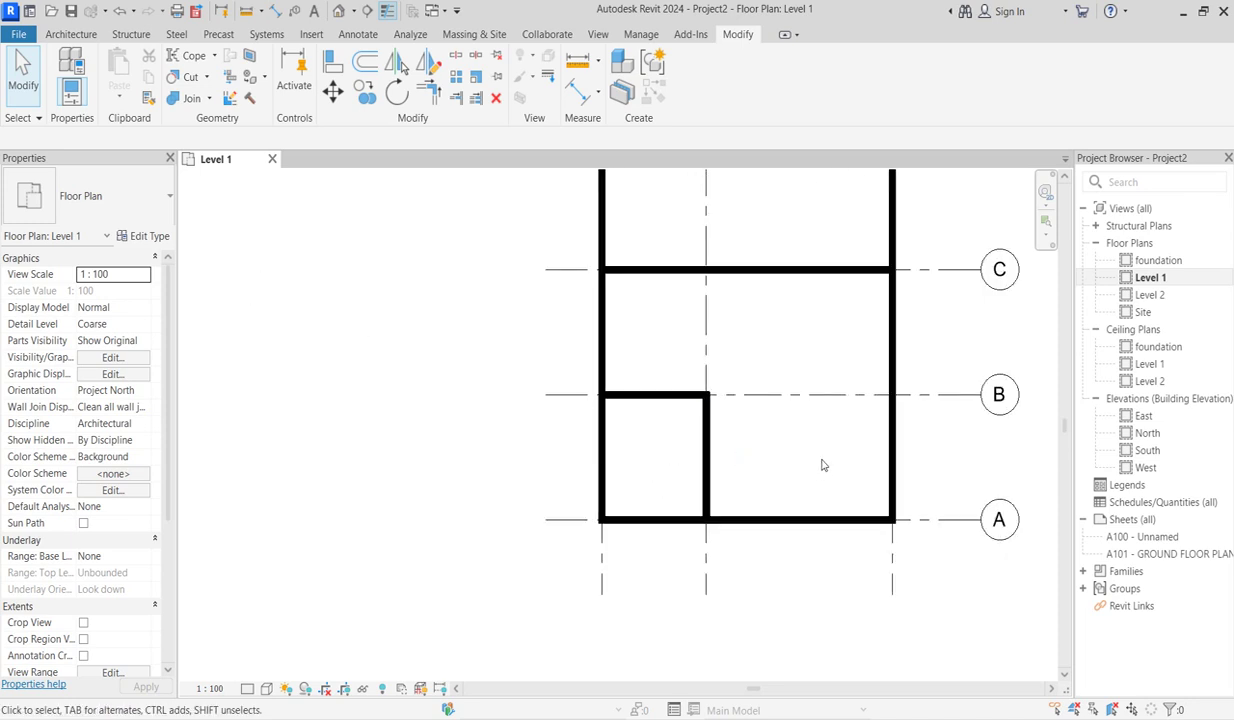
click(709, 505)
drag(708, 531, 706, 553)
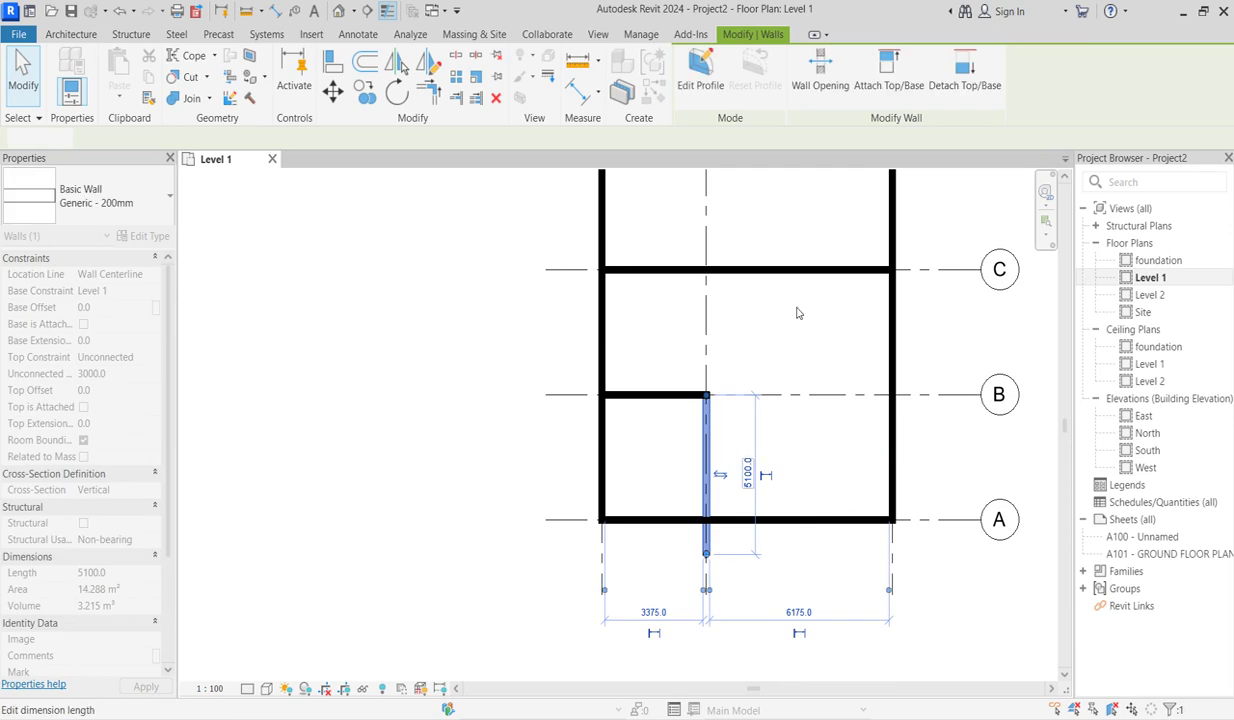
click(891, 472)
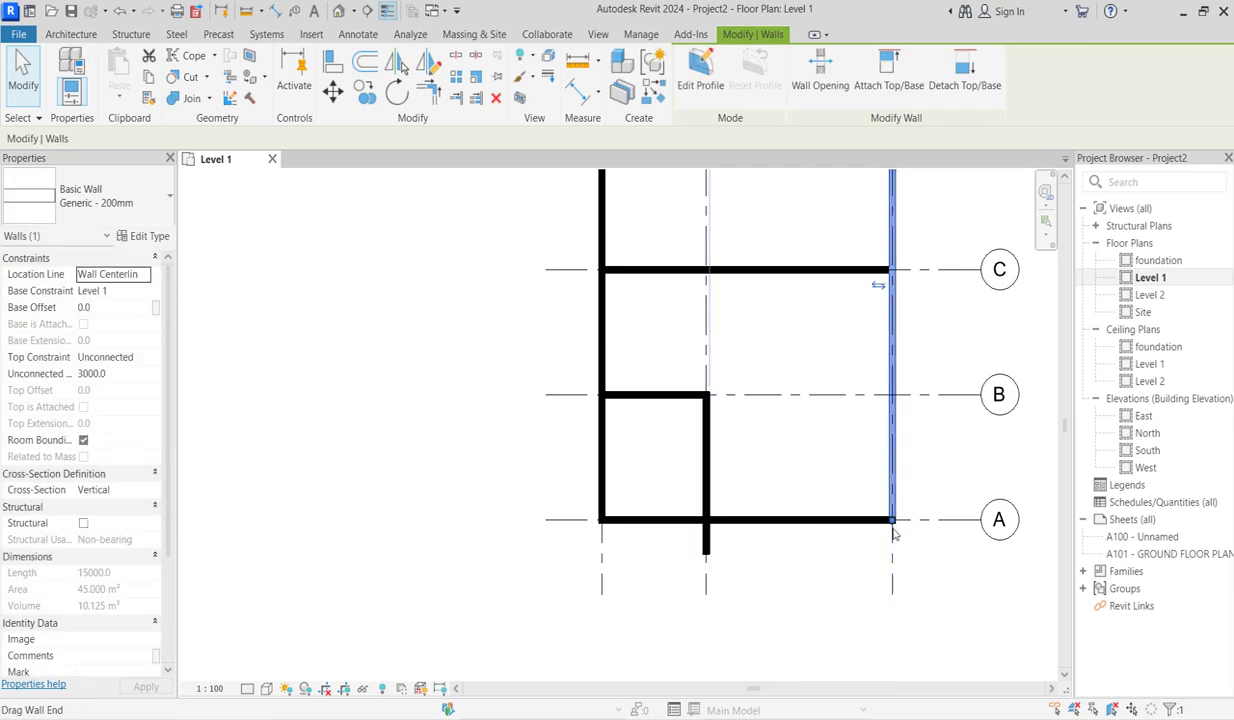
drag(891, 538, 892, 567)
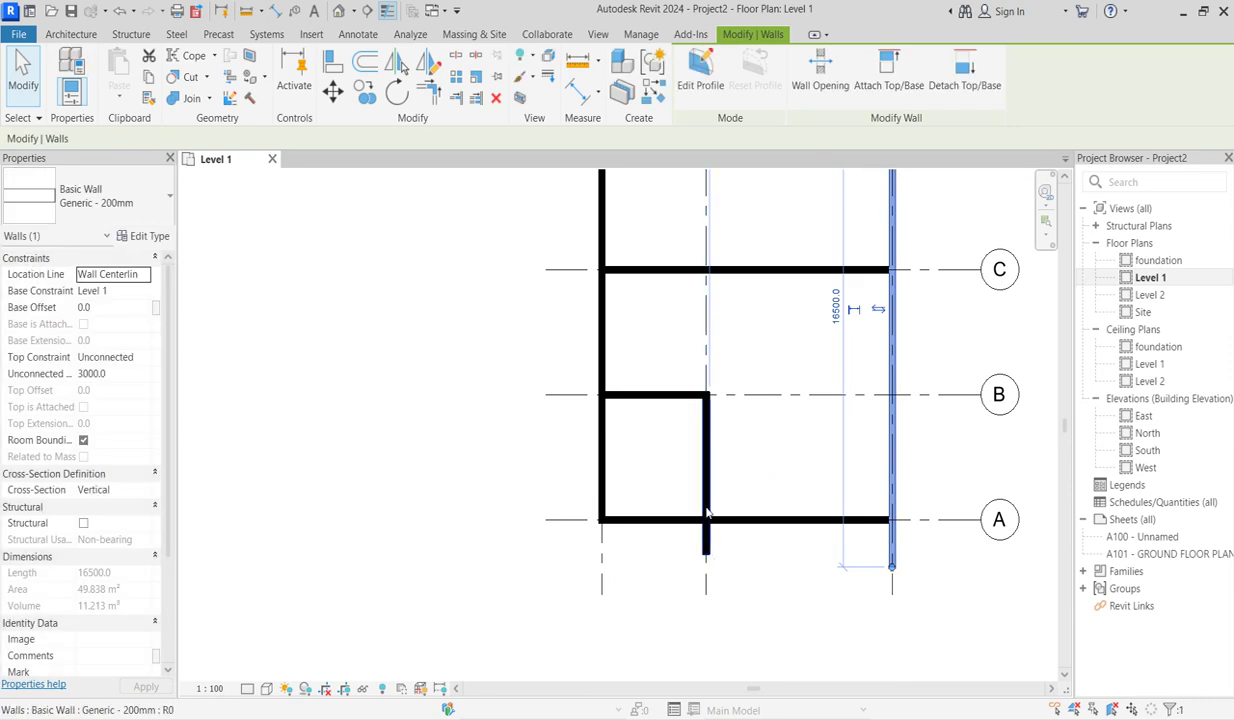
Draw a matching wall from the lower end of the grid 3 wall across to grid 2 and join it to the grid 2 wall.
click(622, 93)
click(891, 566)
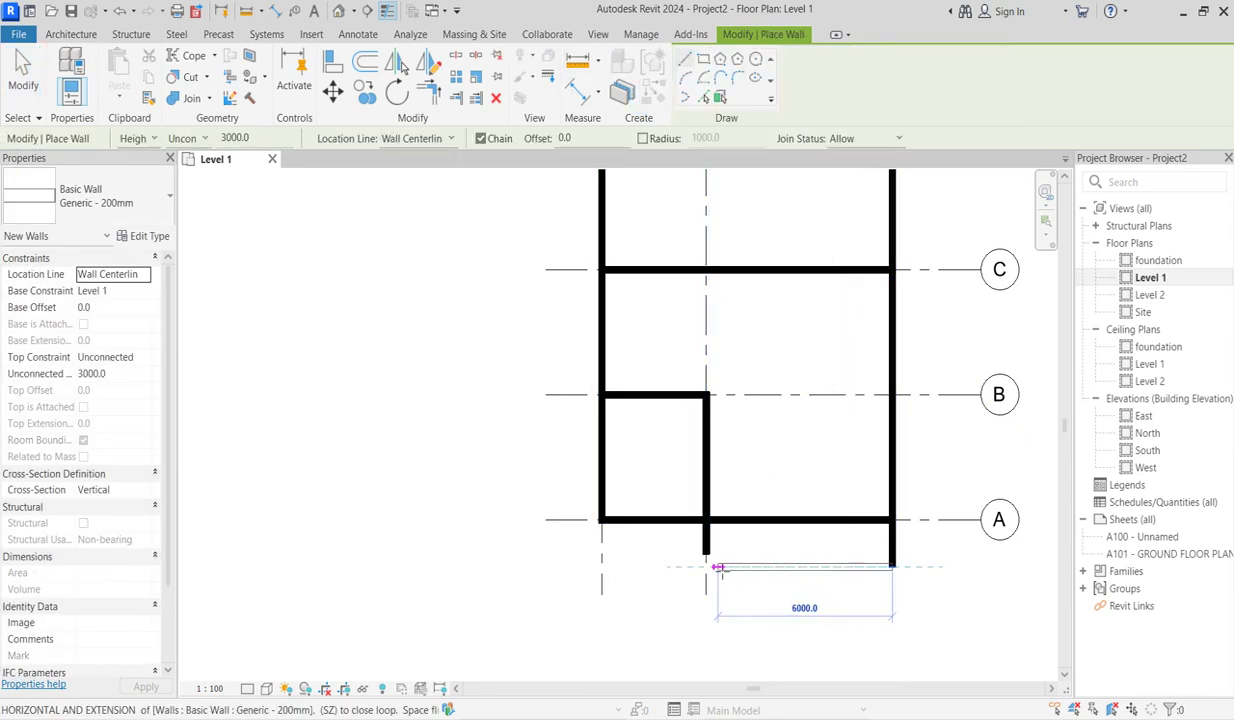
click(706, 566)
click(429, 92)
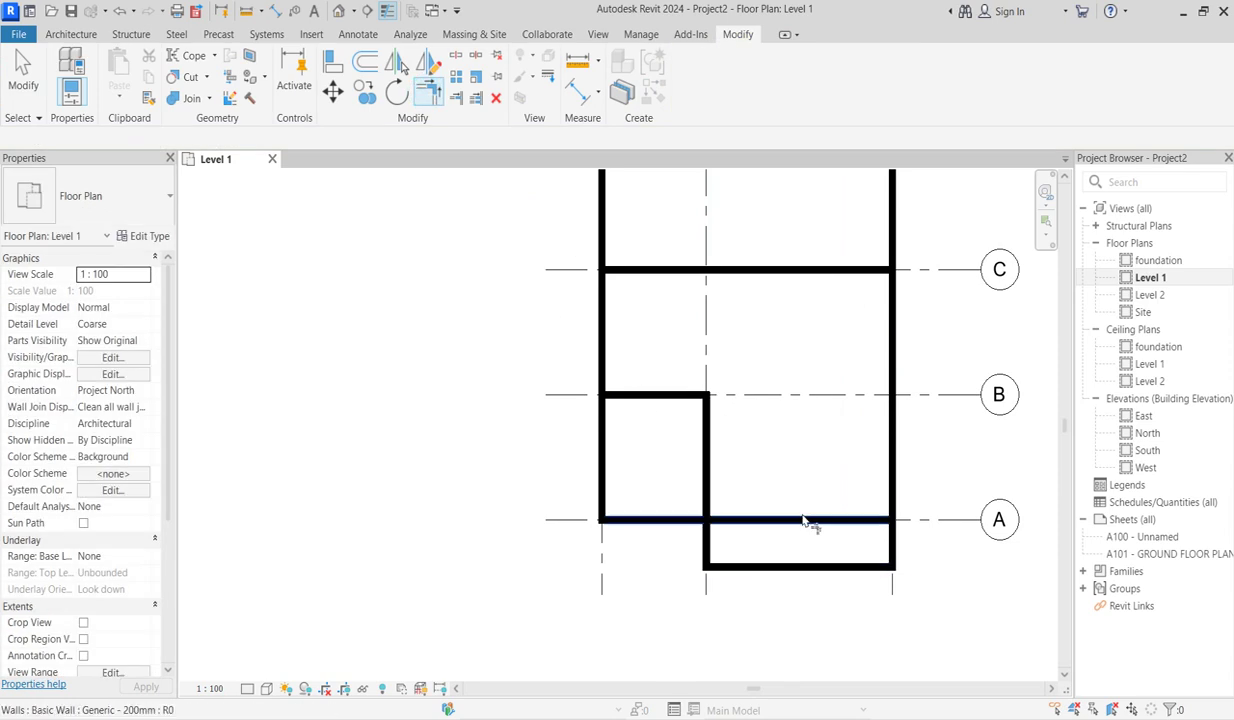
click(757, 480)
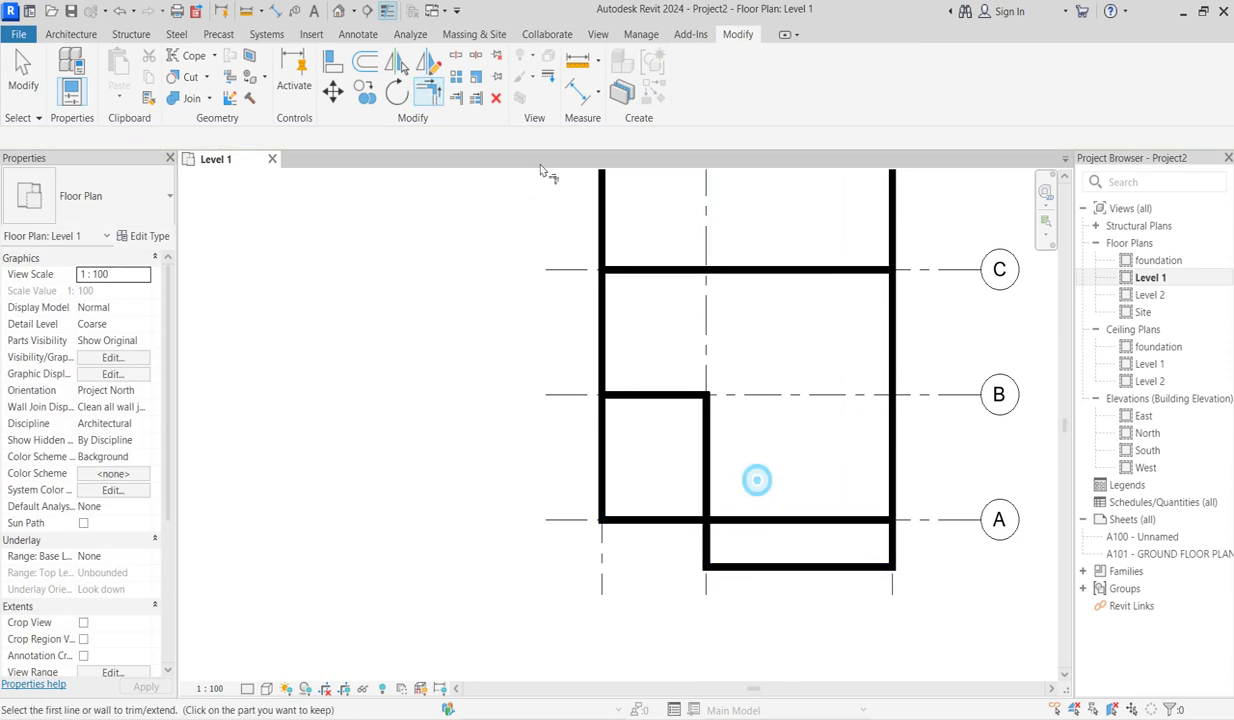
Trim the grid A wall at the grid 2 wall, keeping only the part between grids 1 and 2.
click(477, 99)
click(660, 519)
scroll(766, 485, down, 3)
key(Escape)
key(Escape)
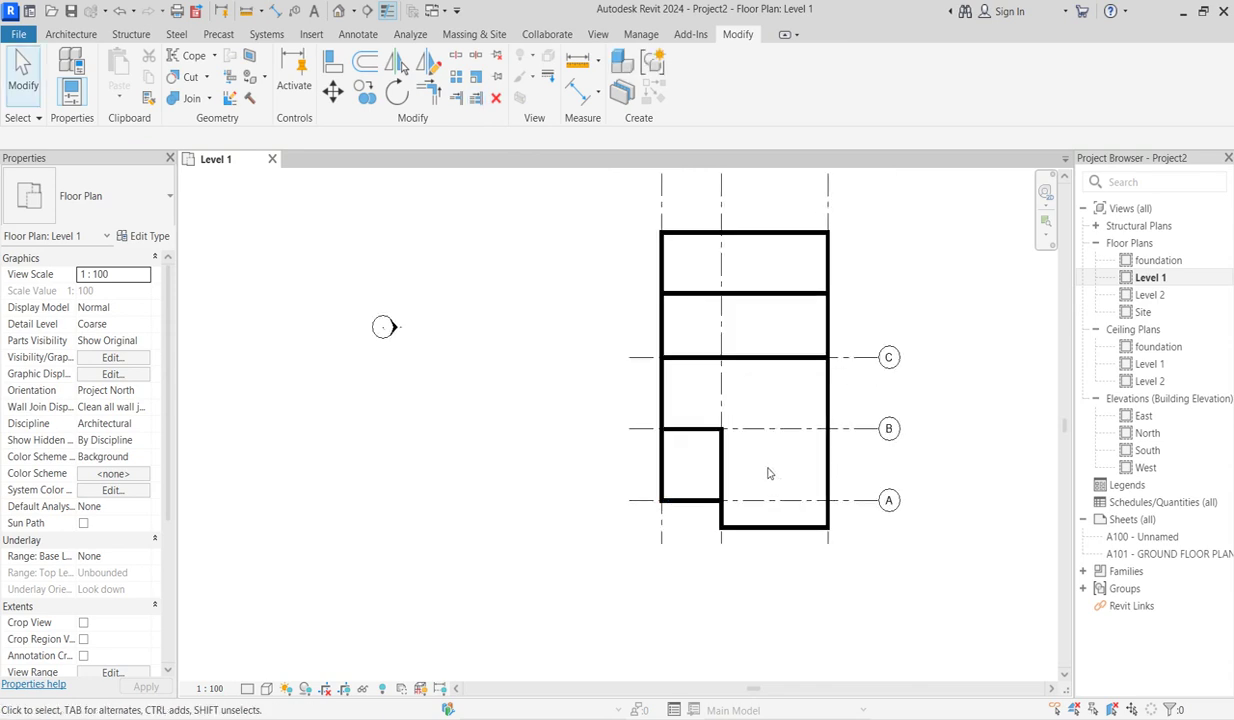
Extend the upper end of the grid 2 wall from grid B to the wall on grid C.
scroll(724, 463, up, 3)
click(718, 445)
drag(714, 406, 724, 293)
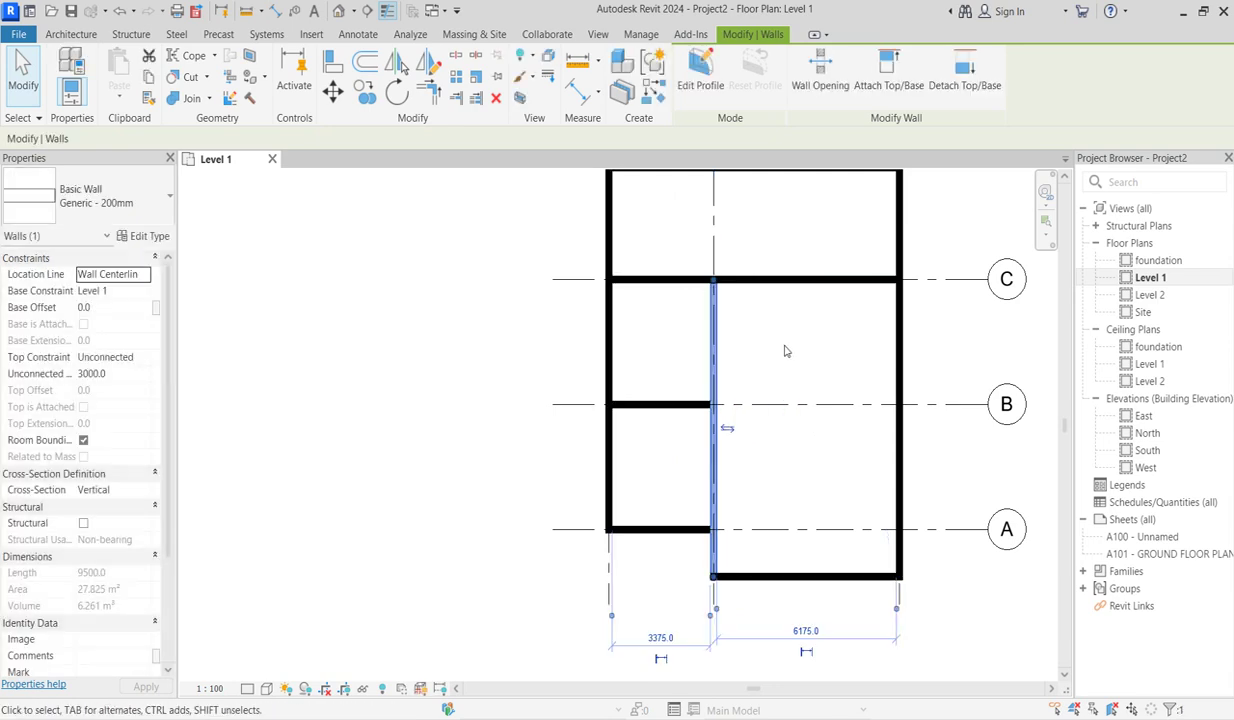
click(783, 343)
Draw a Generic - 200mm wall from the grid 1 wall to the grid 2 wall, about 990 mm above the grid B wall.
scroll(757, 474, down, 3)
scroll(737, 398, up, 3)
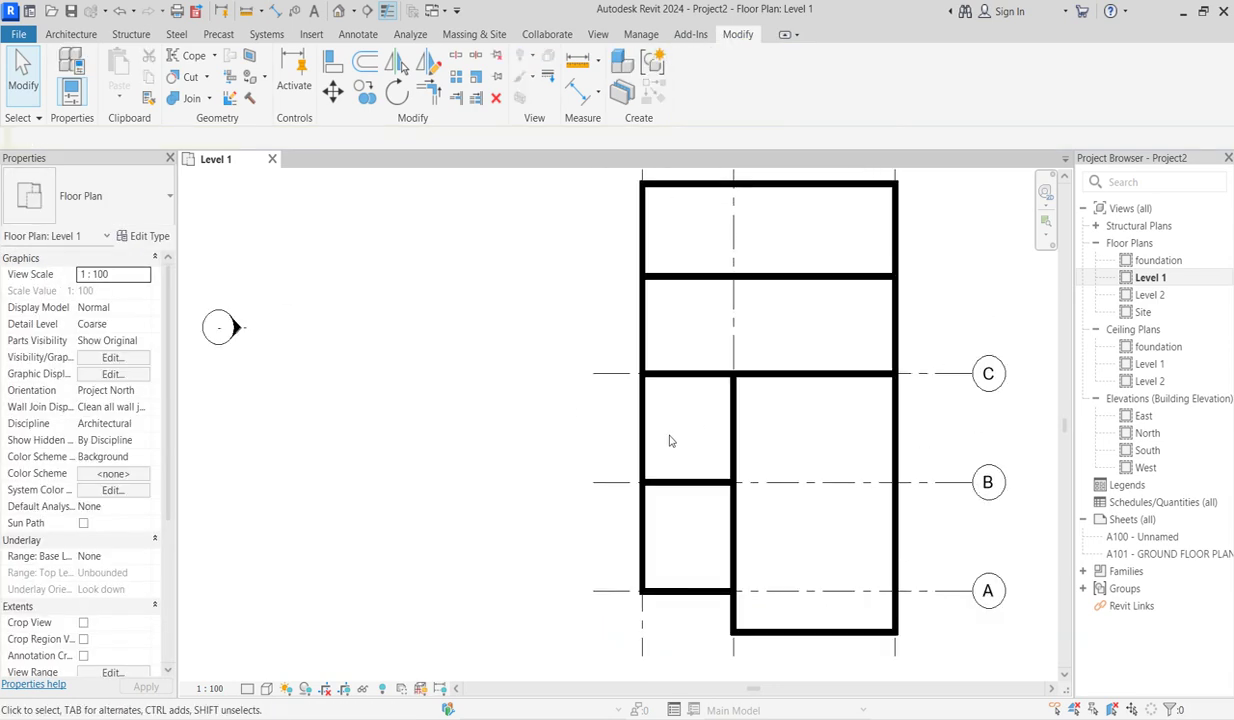
click(731, 447)
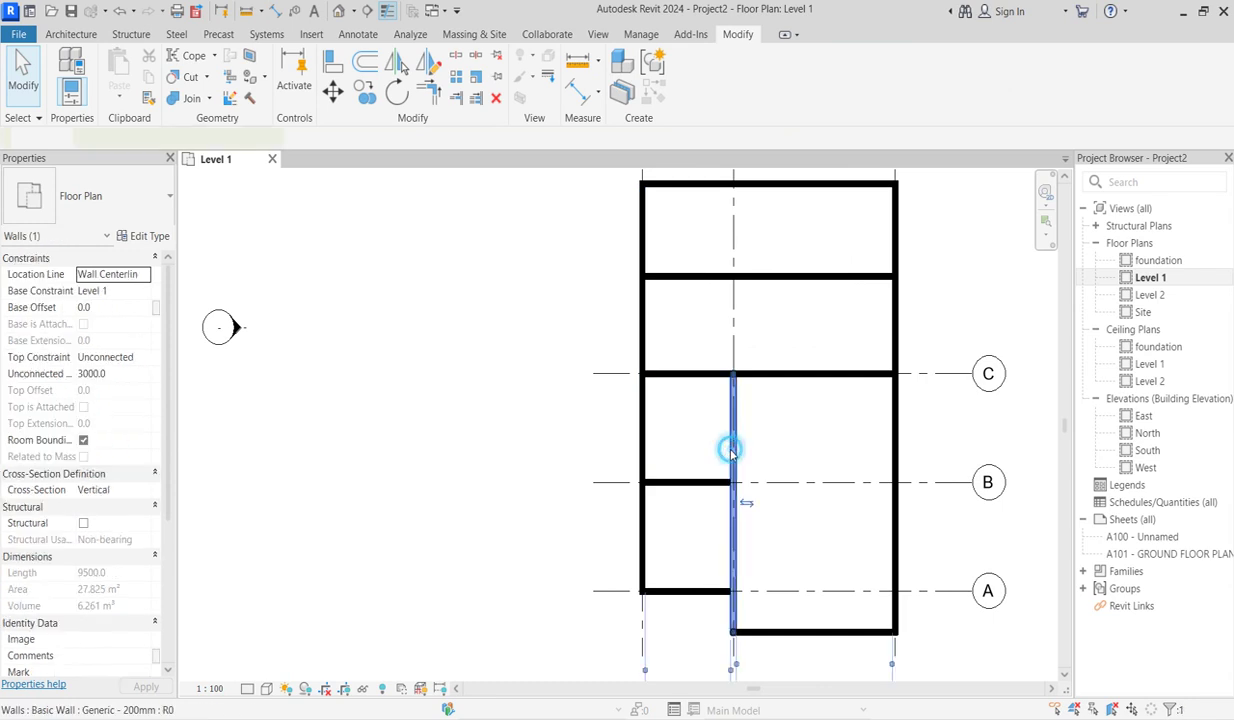
key(w)
key(a)
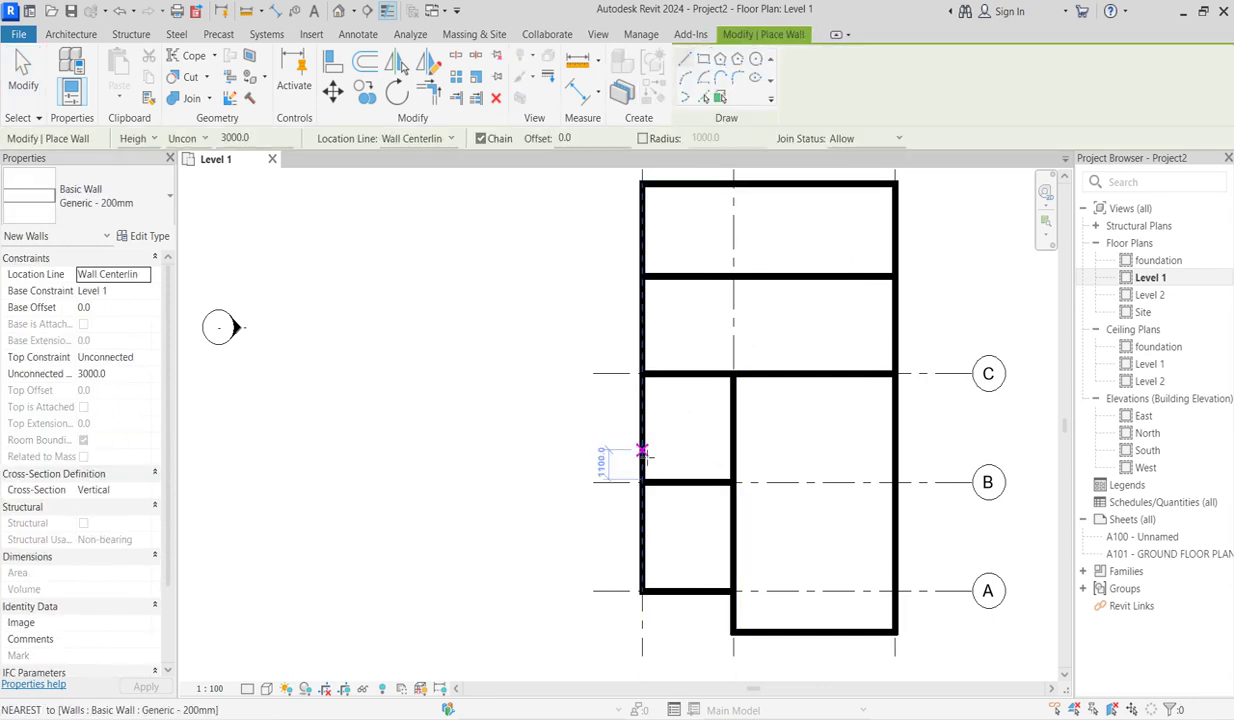
click(642, 449)
click(733, 449)
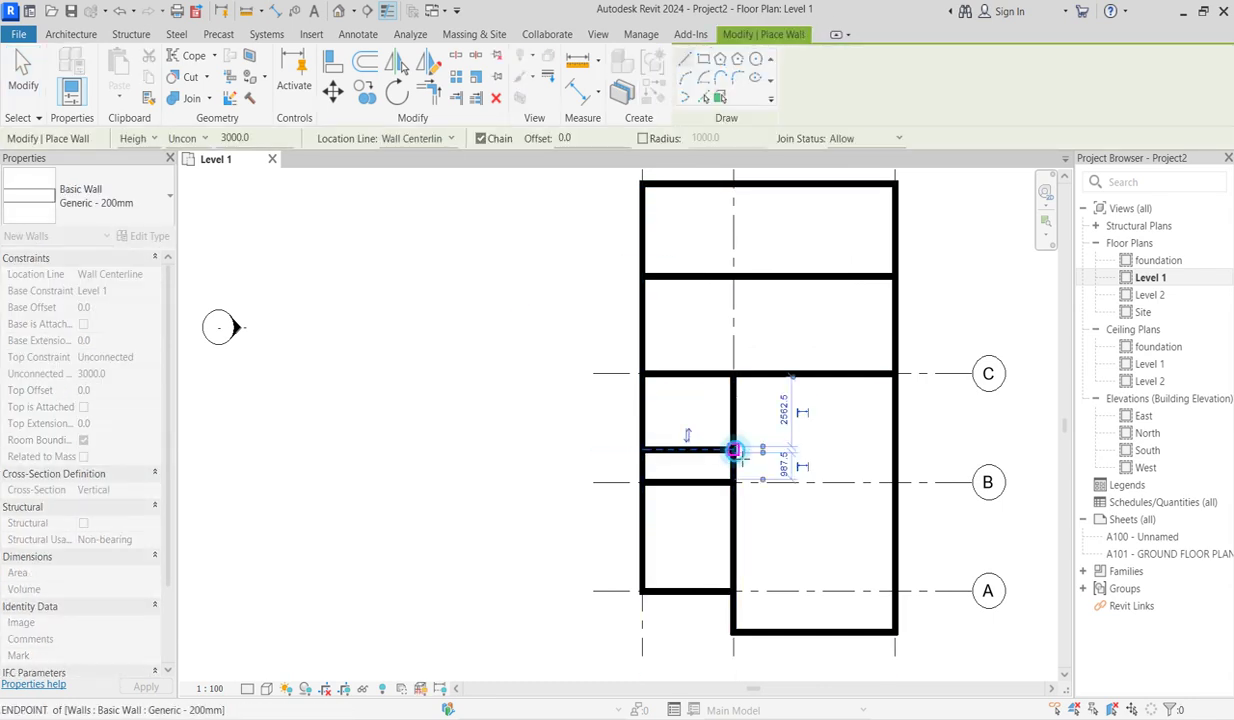
key(Escape)
Draw a wall from the grid 3 wall straight across to the grid 1 wall, about 1650 mm above the grid C wall.
scroll(774, 565, up, 2)
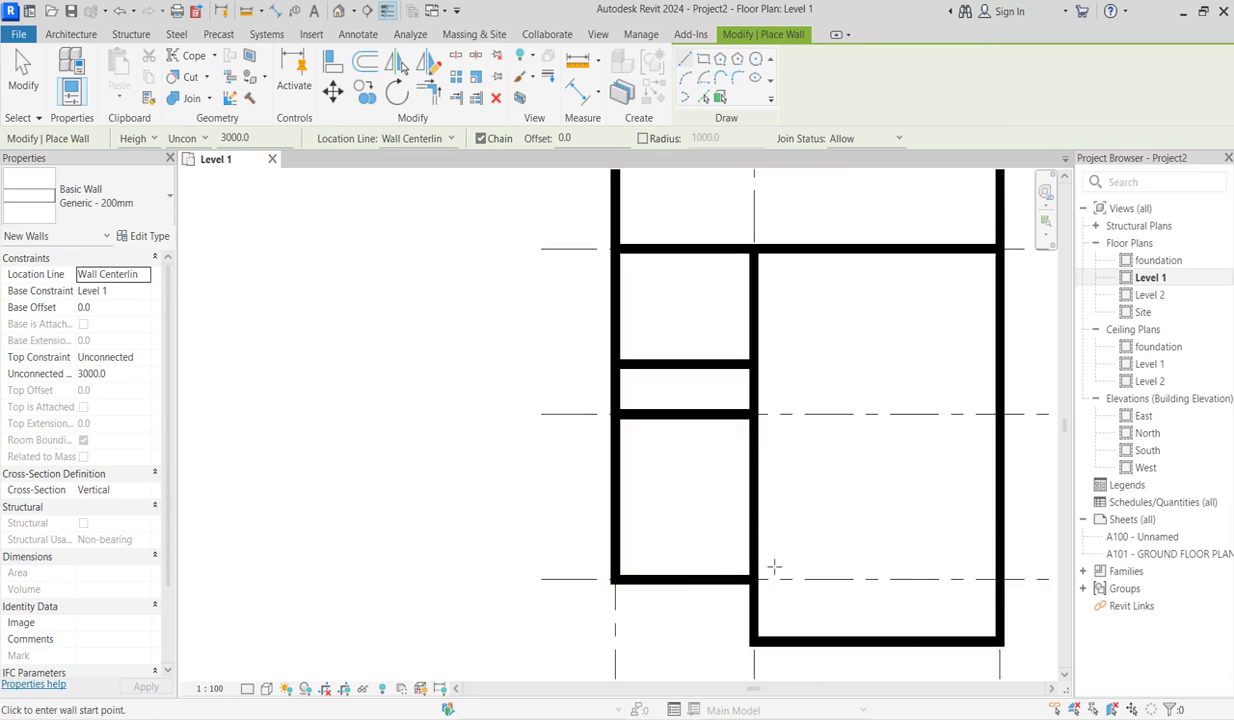
scroll(804, 556, down, 2)
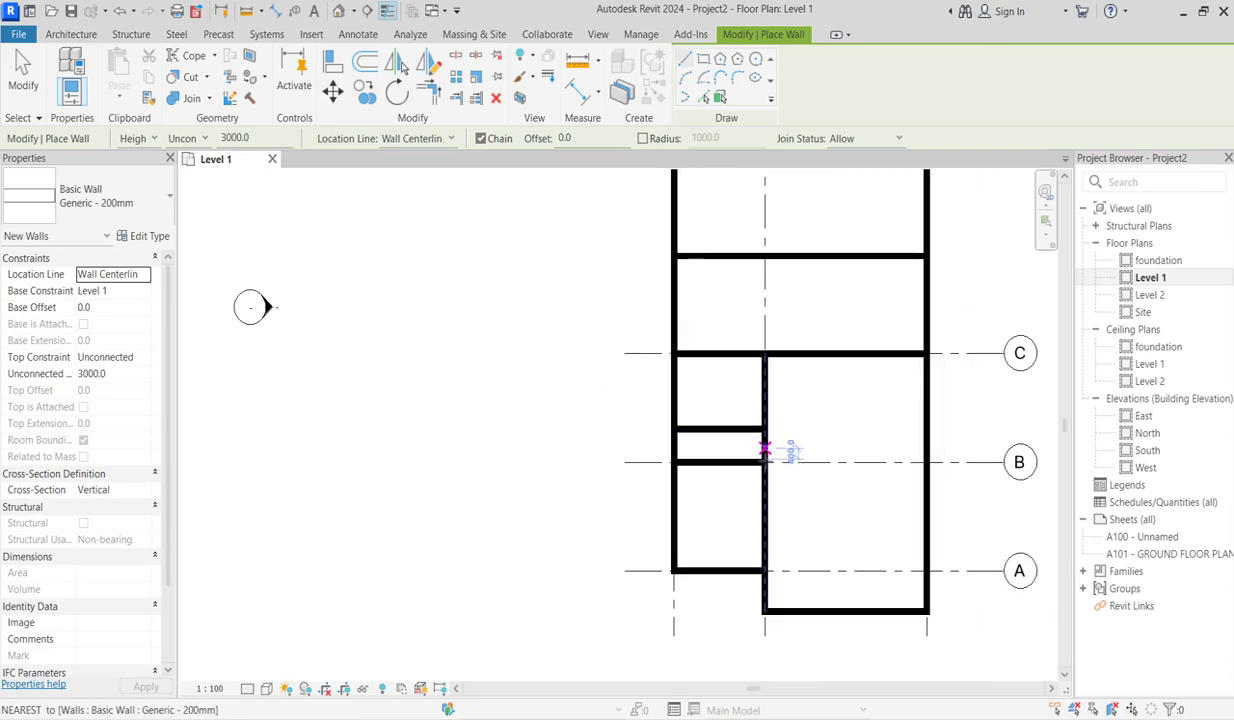
scroll(738, 432, up, 3)
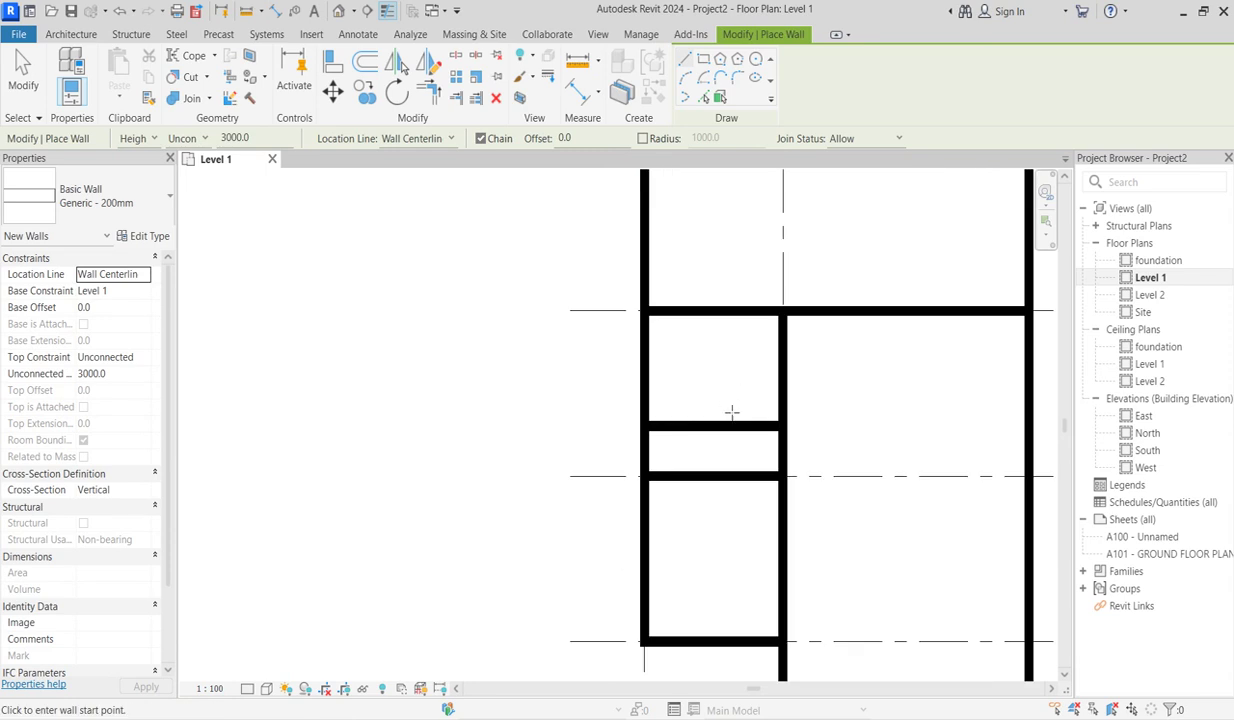
scroll(790, 447, down, 1)
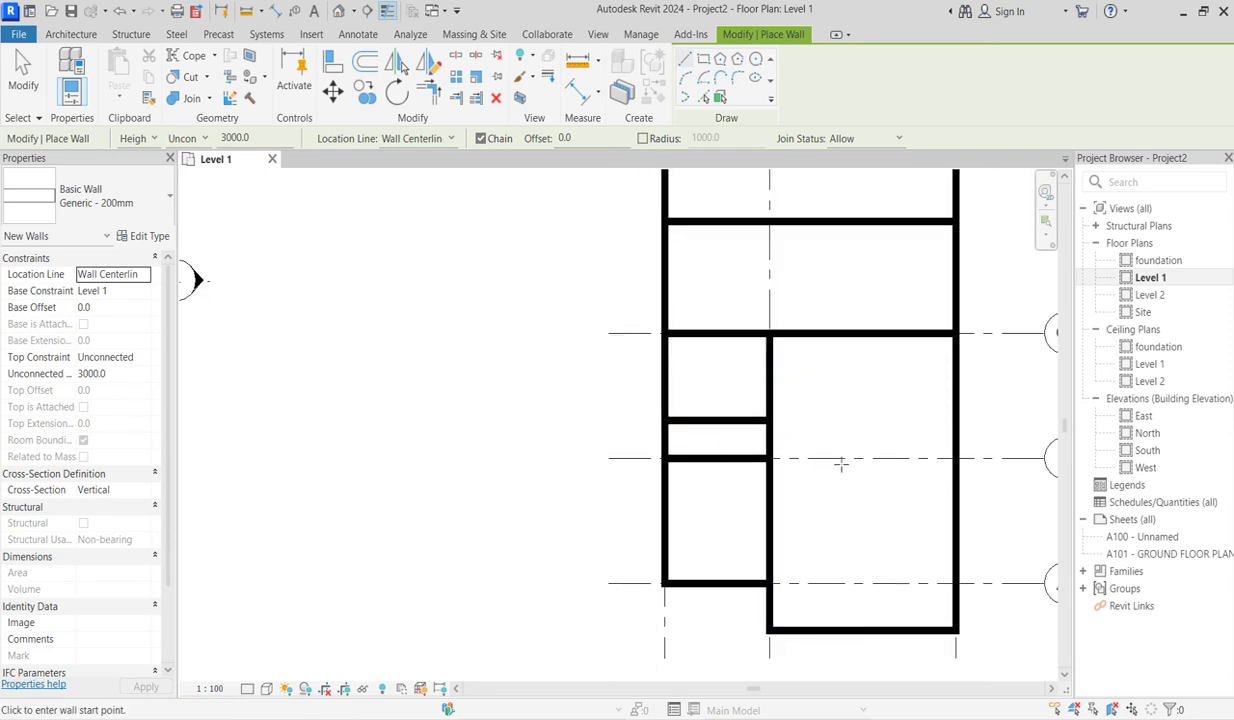
scroll(755, 442, down, 2)
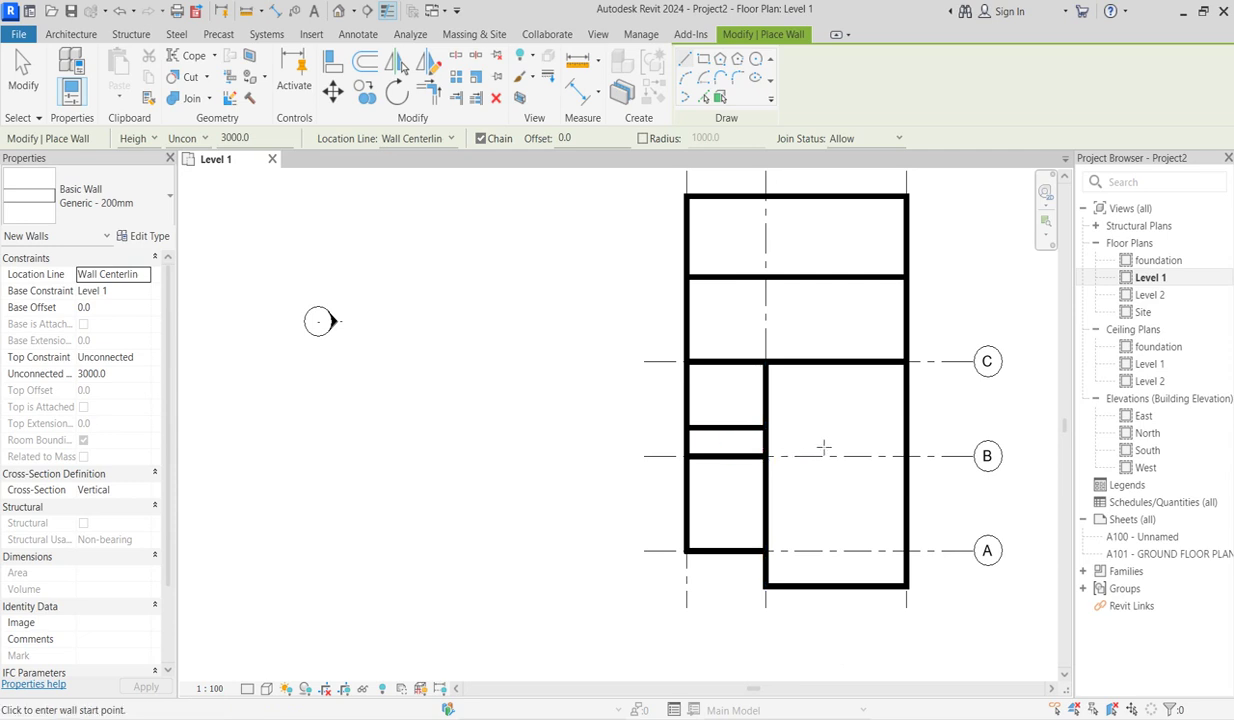
scroll(910, 308, up, 1)
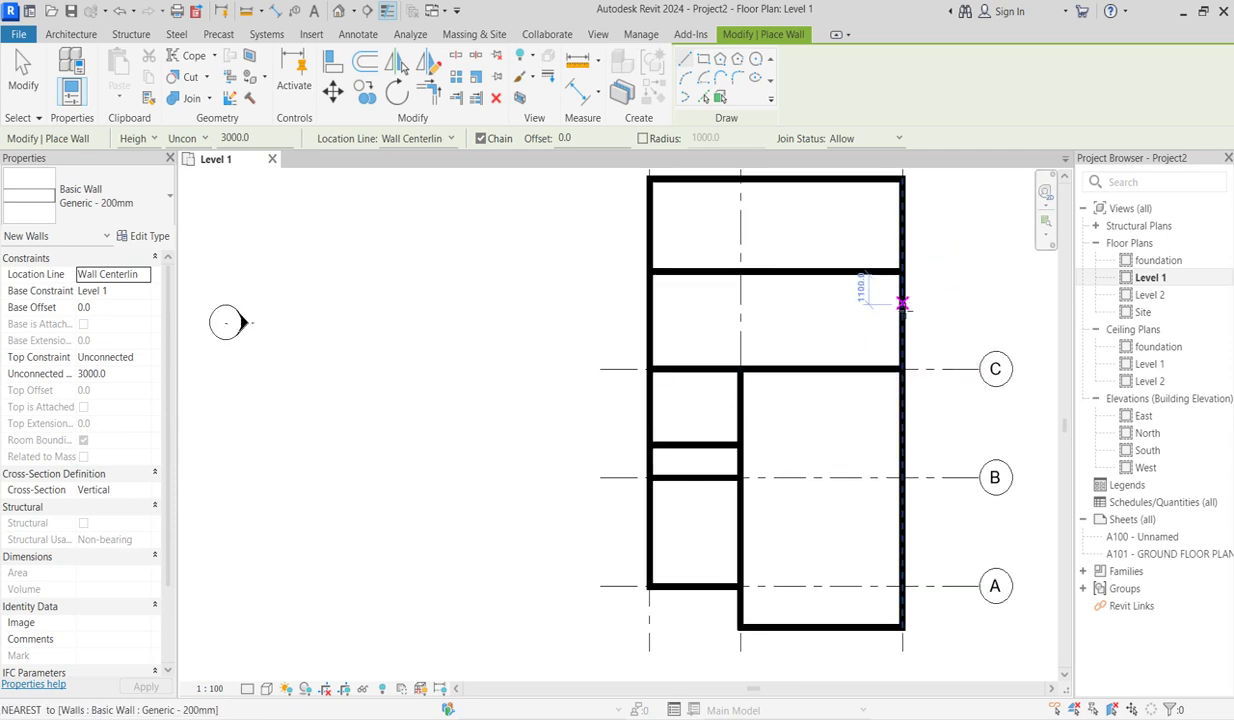
click(903, 320)
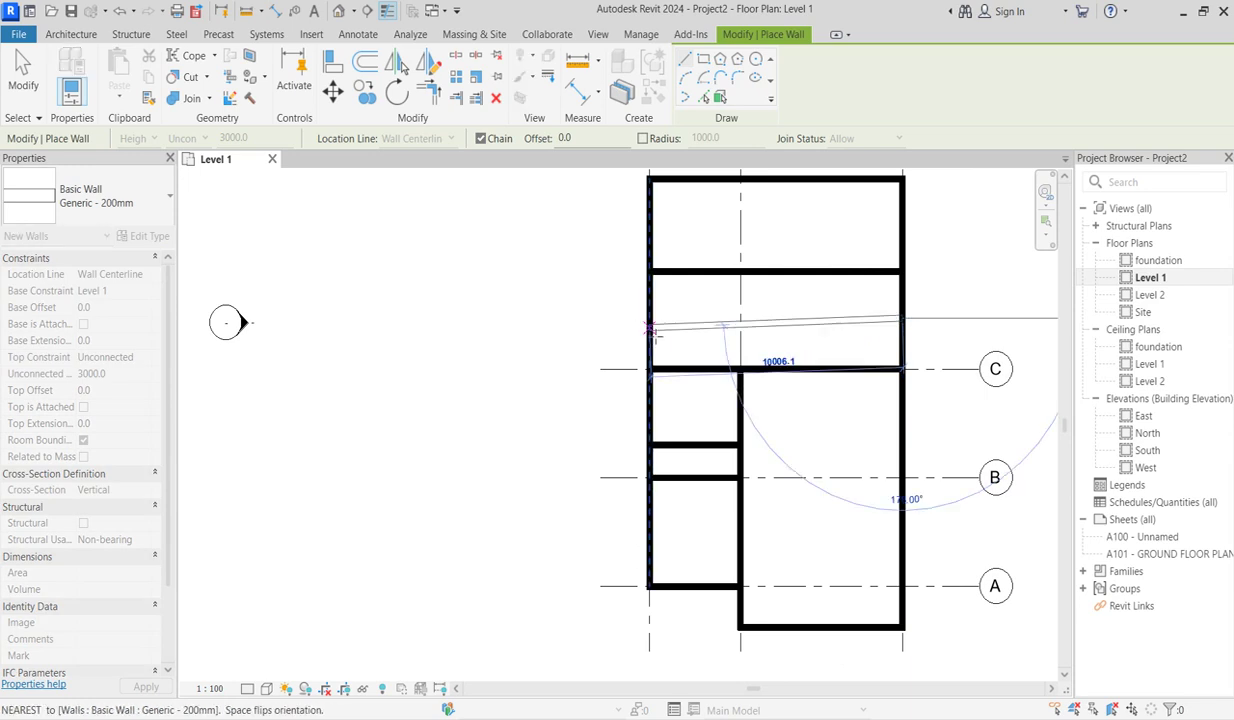
click(648, 318)
key(Escape)
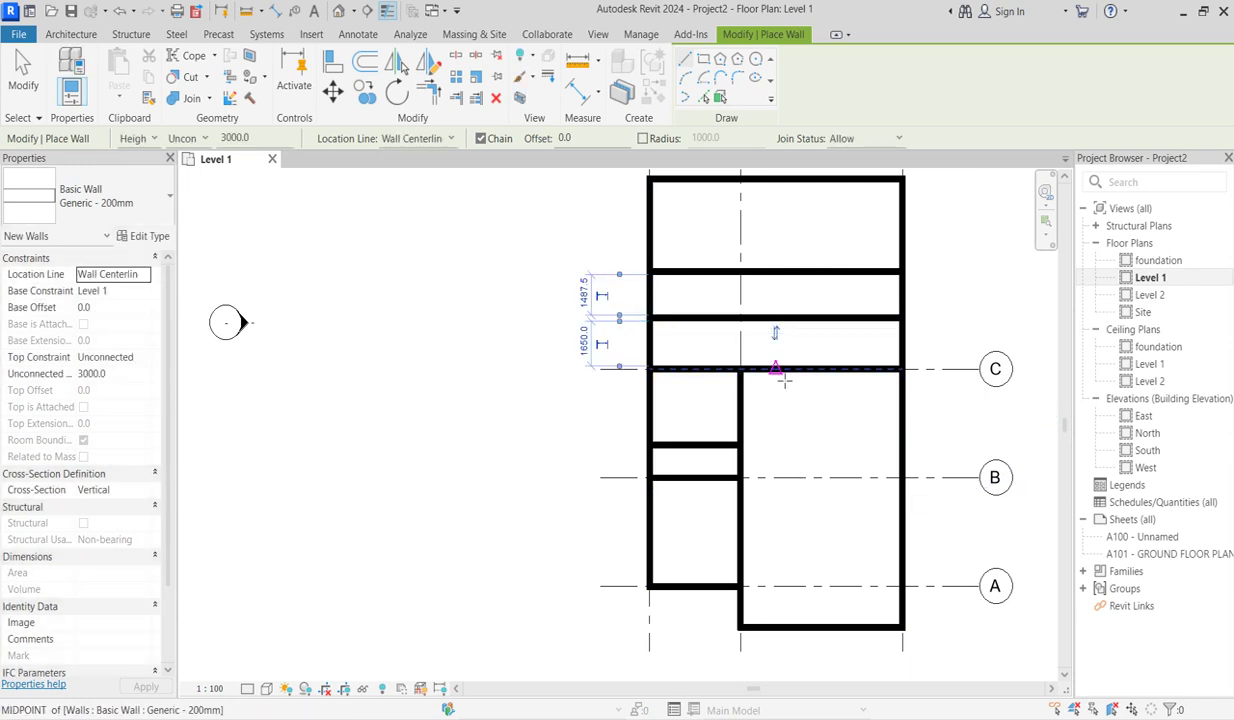
Set the clear distance between the new cross wall and the grid C wall to 2100 mm.
key(Escape)
click(782, 322)
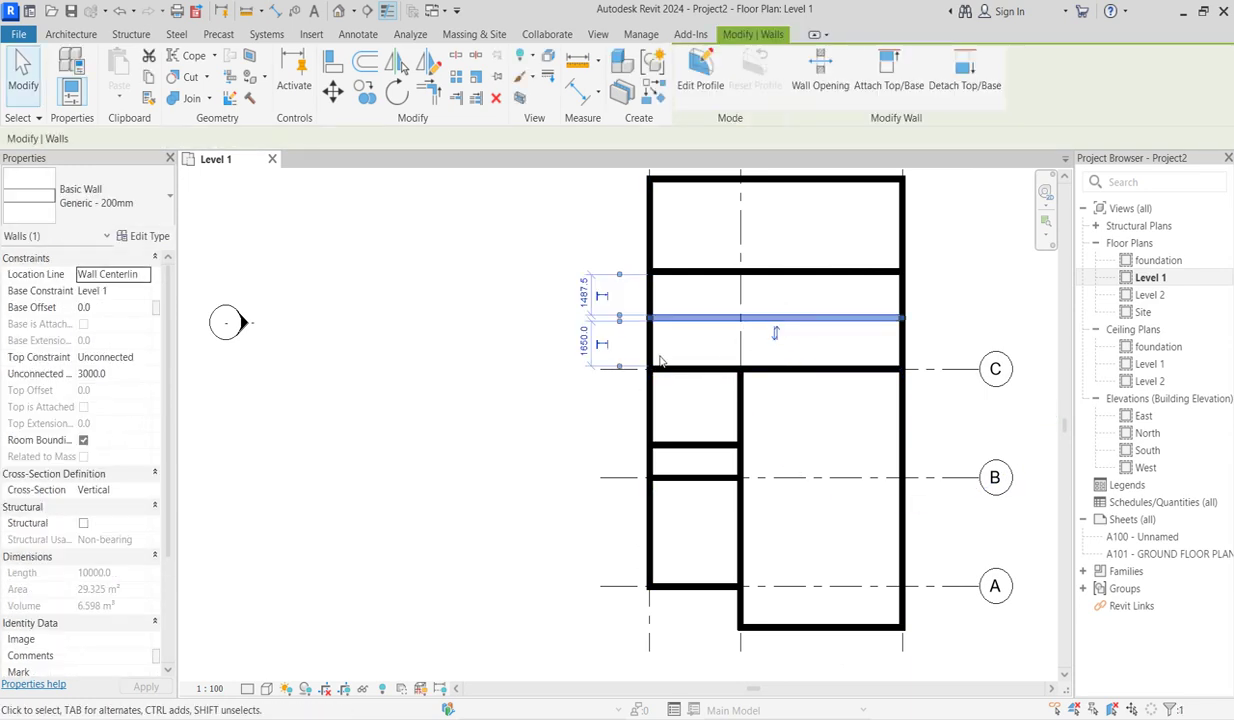
scroll(590, 345, up, 2)
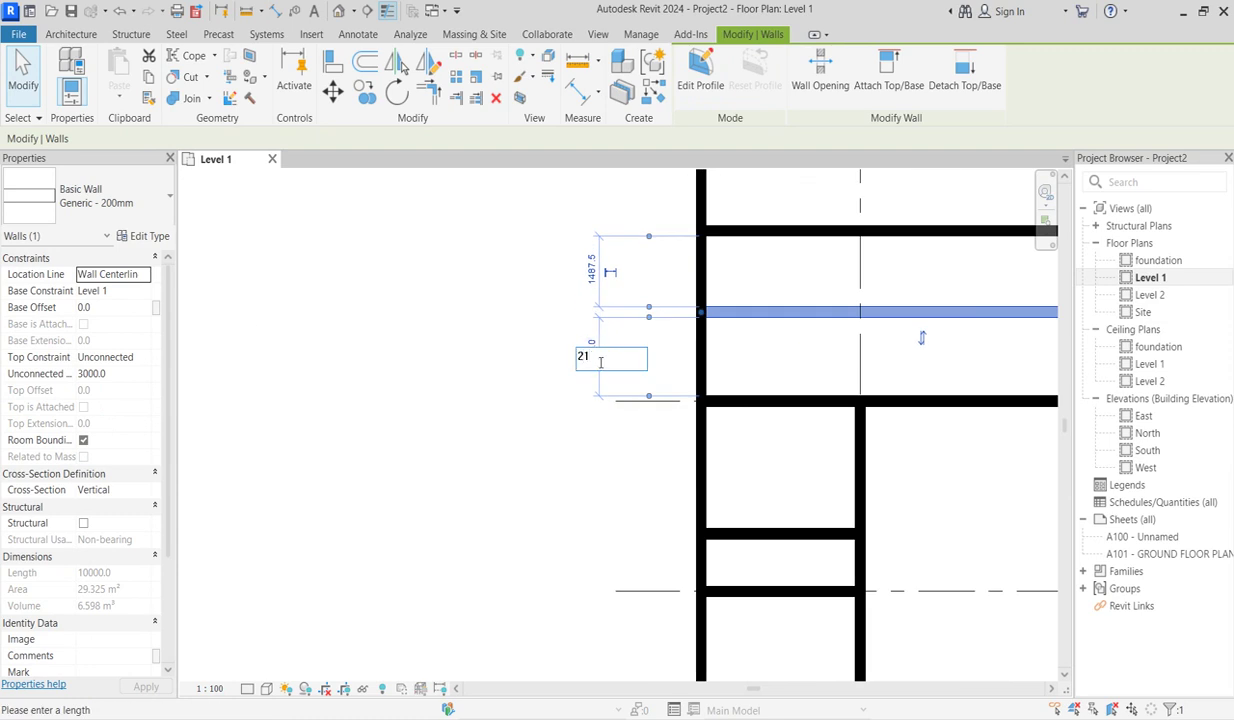
key(Return)
scroll(721, 400, down, 3)
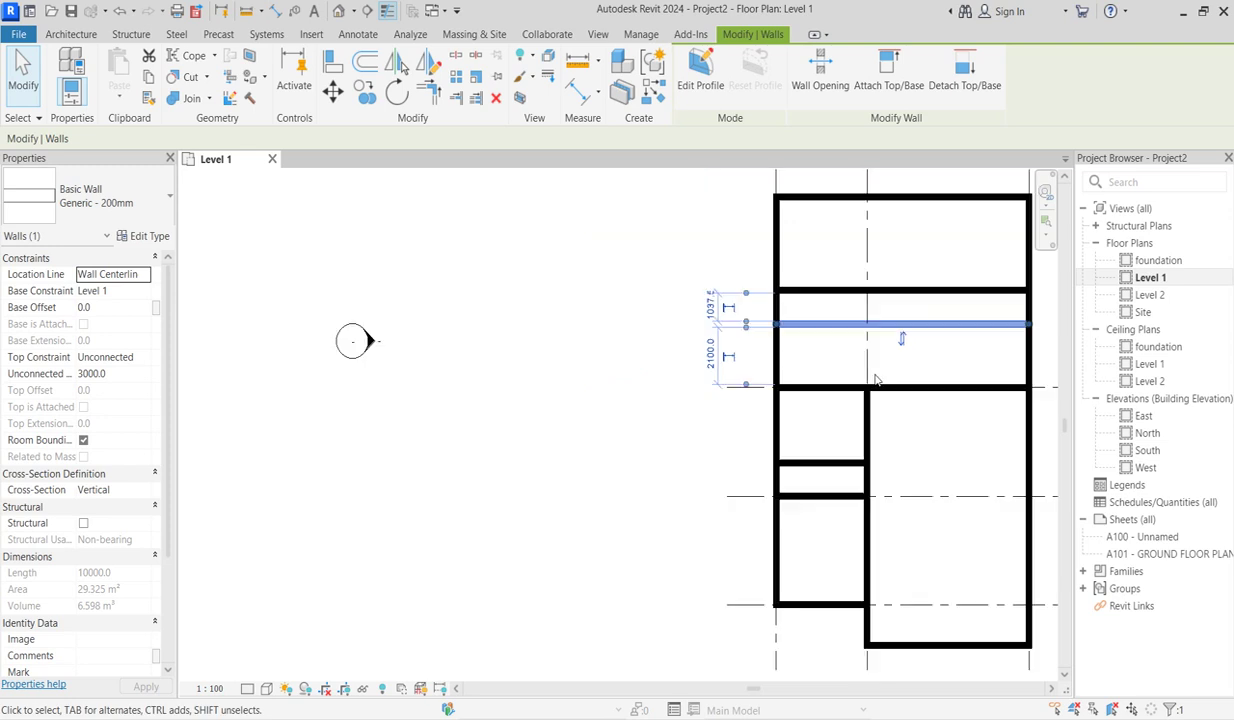
Draw a vertical wall from that cross wall down to the grid C wall, about 4060 mm from the grid 3 wall.
click(932, 384)
key(c)
key(s)
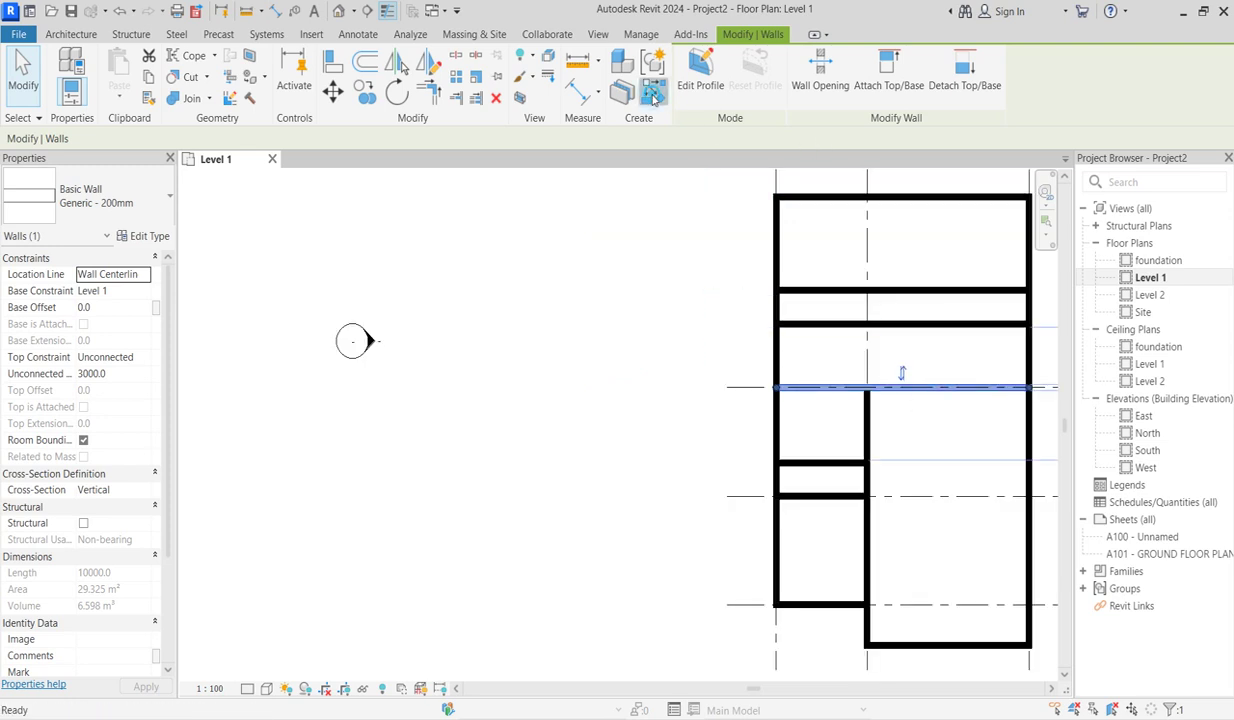
click(920, 325)
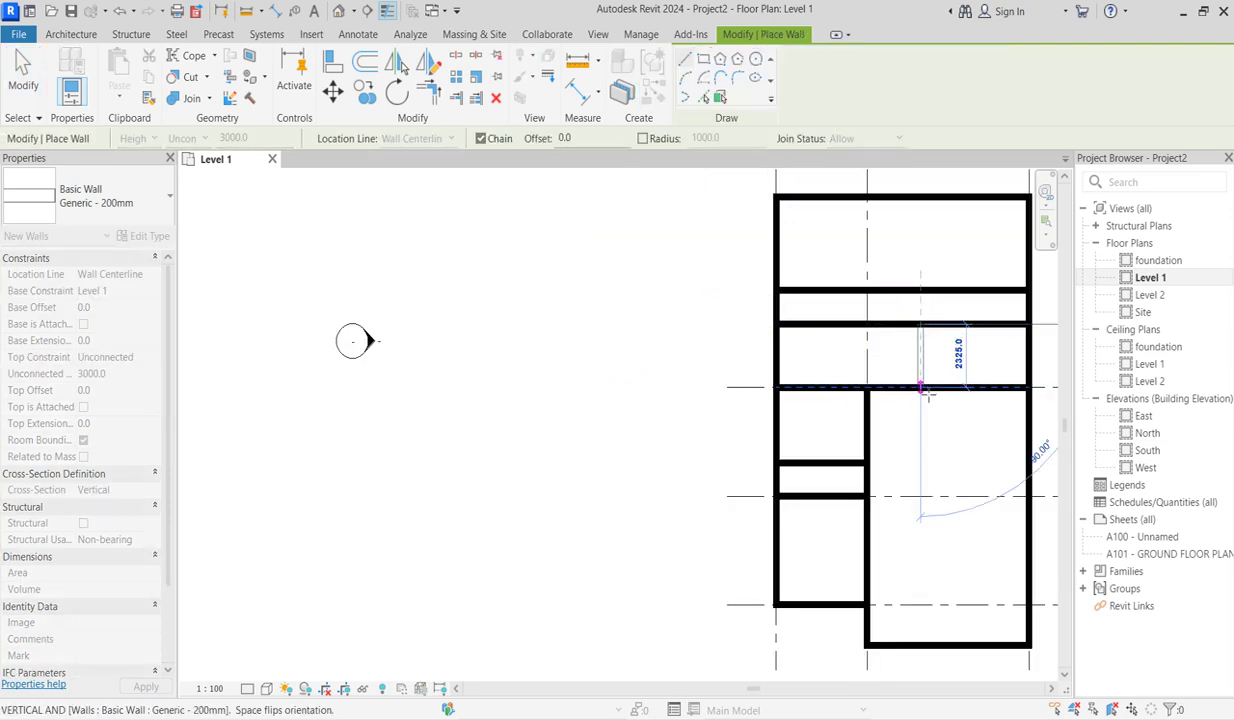
click(921, 387)
key(Escape)
Draw a wall along grid 2 from the first cross wall above grid C up to the upper exterior wall.
scroll(954, 356, up, 2)
scroll(986, 352, down, 3)
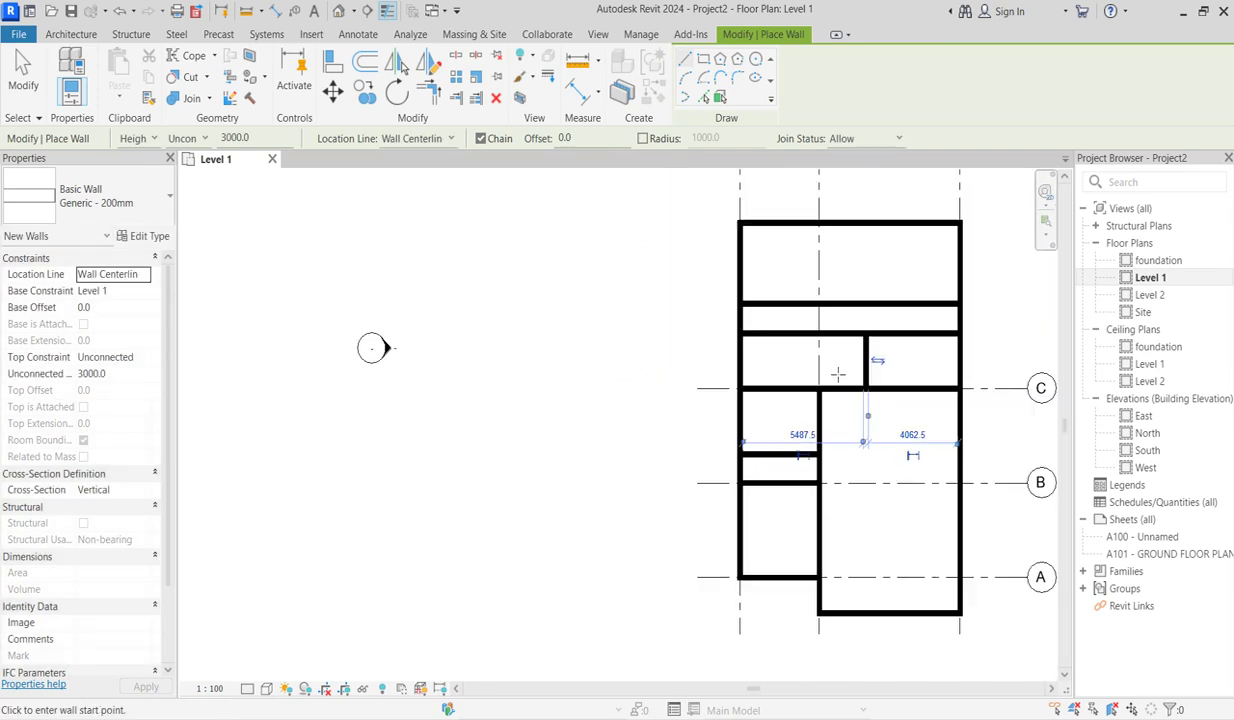
scroll(908, 369, up, 2)
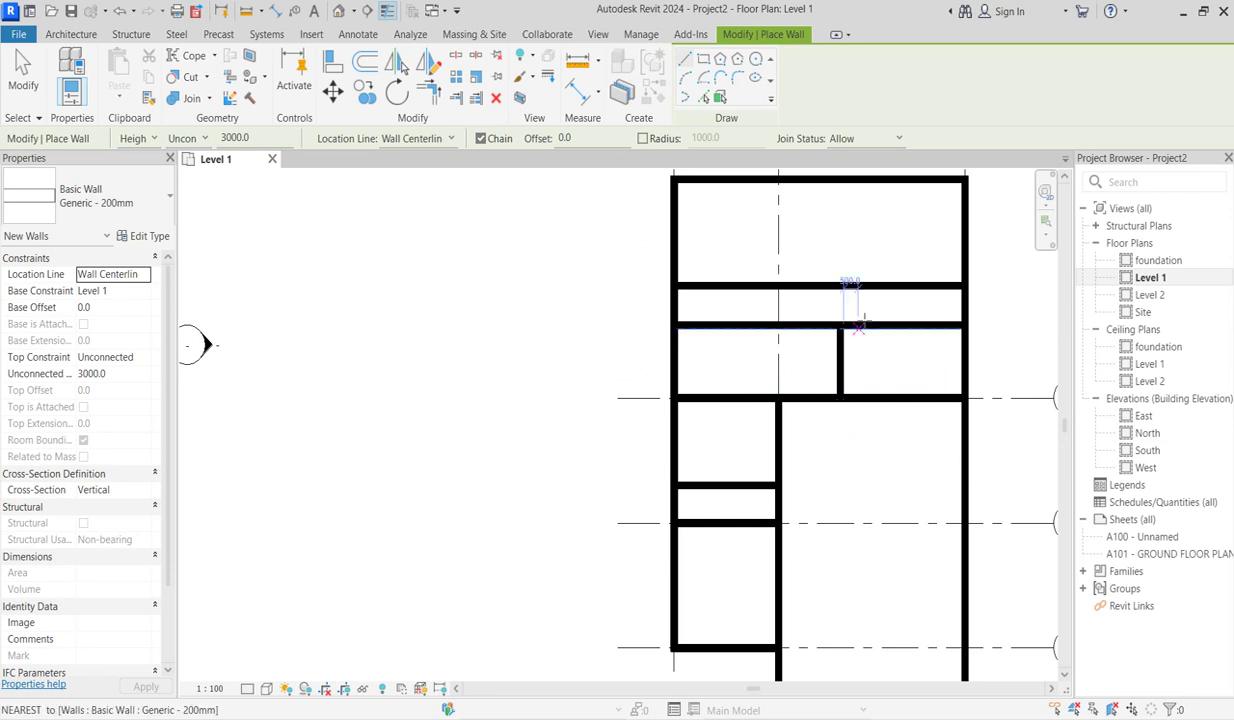
scroll(857, 296, up, 2)
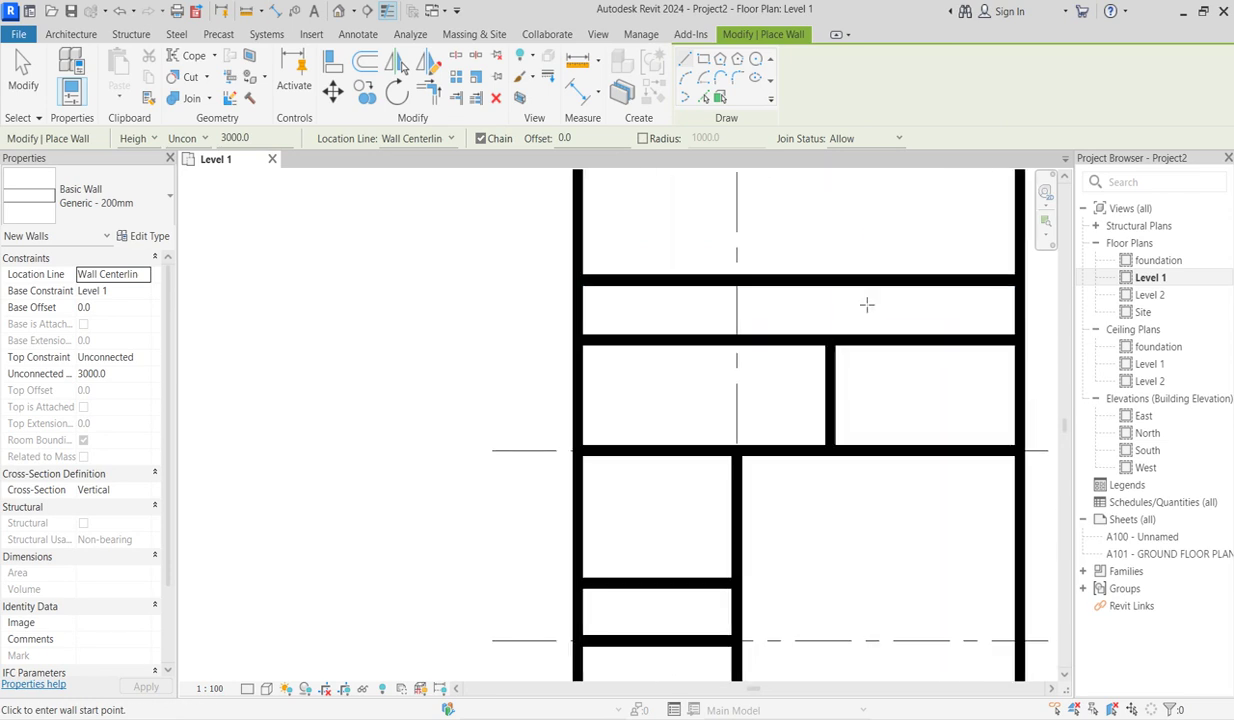
click(737, 341)
scroll(751, 313, down, 4)
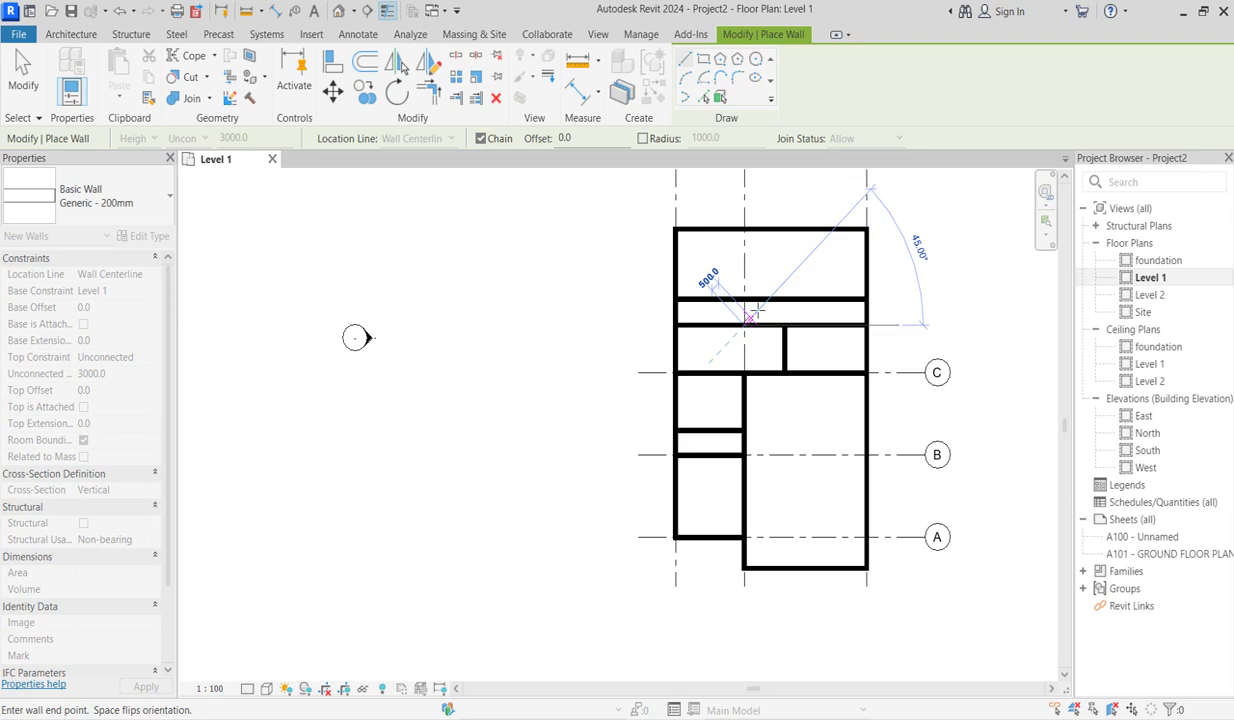
click(746, 231)
key(Escape)
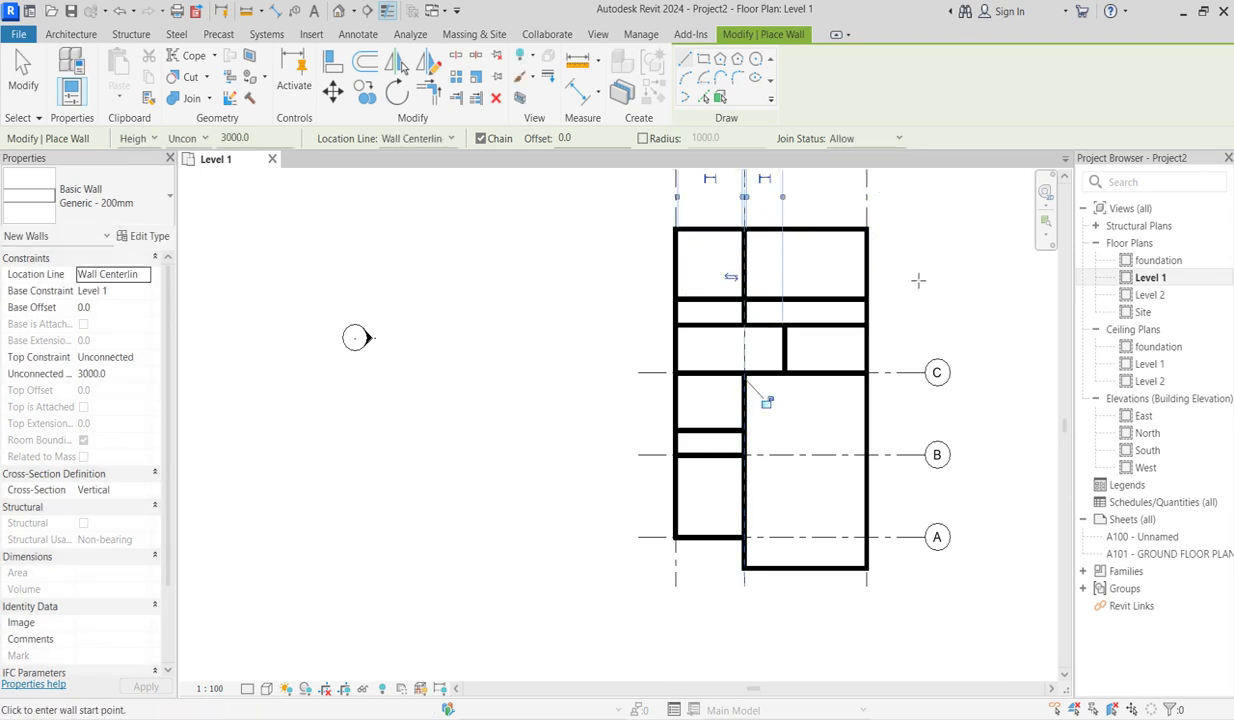
Split the second cross wall above grid C at the grid 2 wall and remove its part between grids 2 and 3.
scroll(790, 318, up, 2)
key(Escape)
click(832, 286)
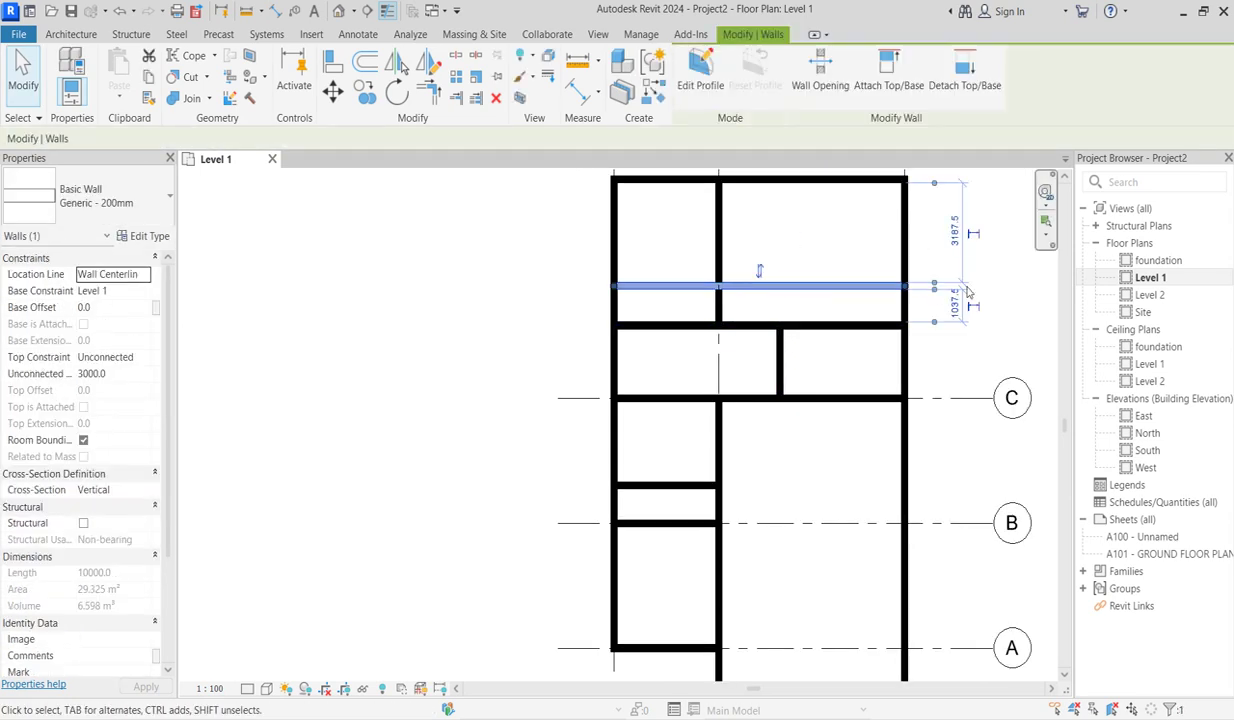
key(s)
key(l)
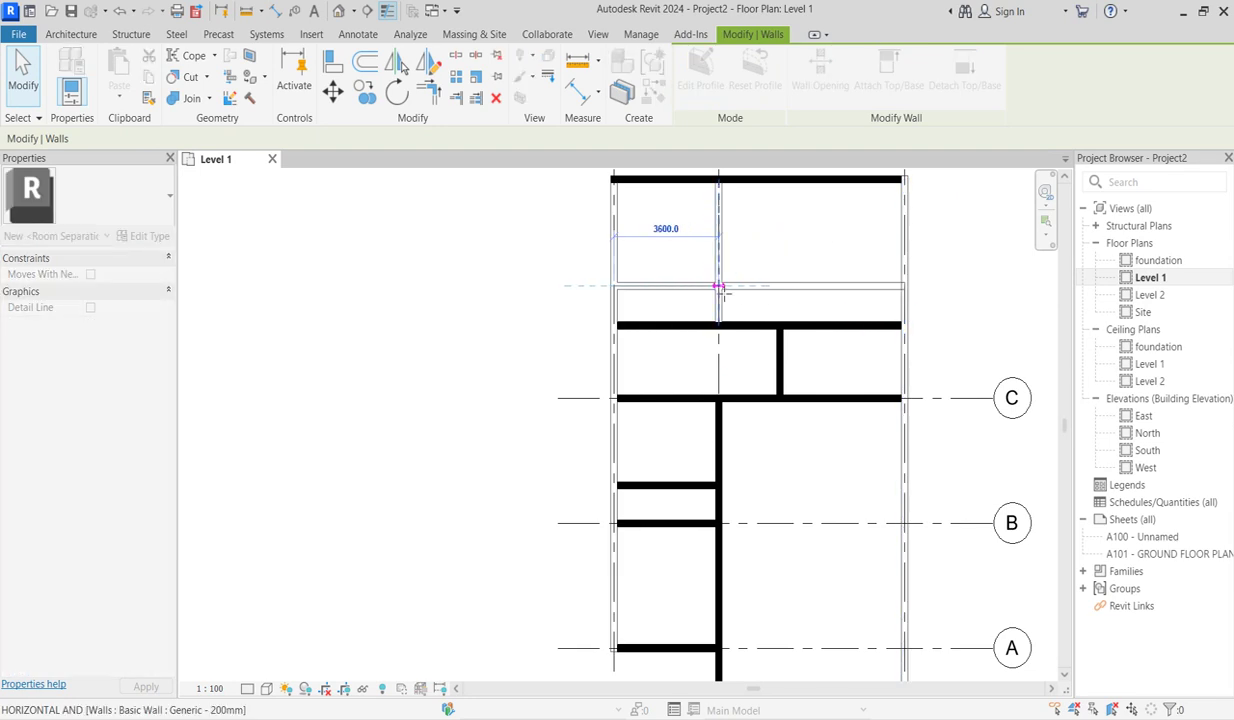
click(718, 287)
click(799, 248)
scroll(793, 336, down, 2)
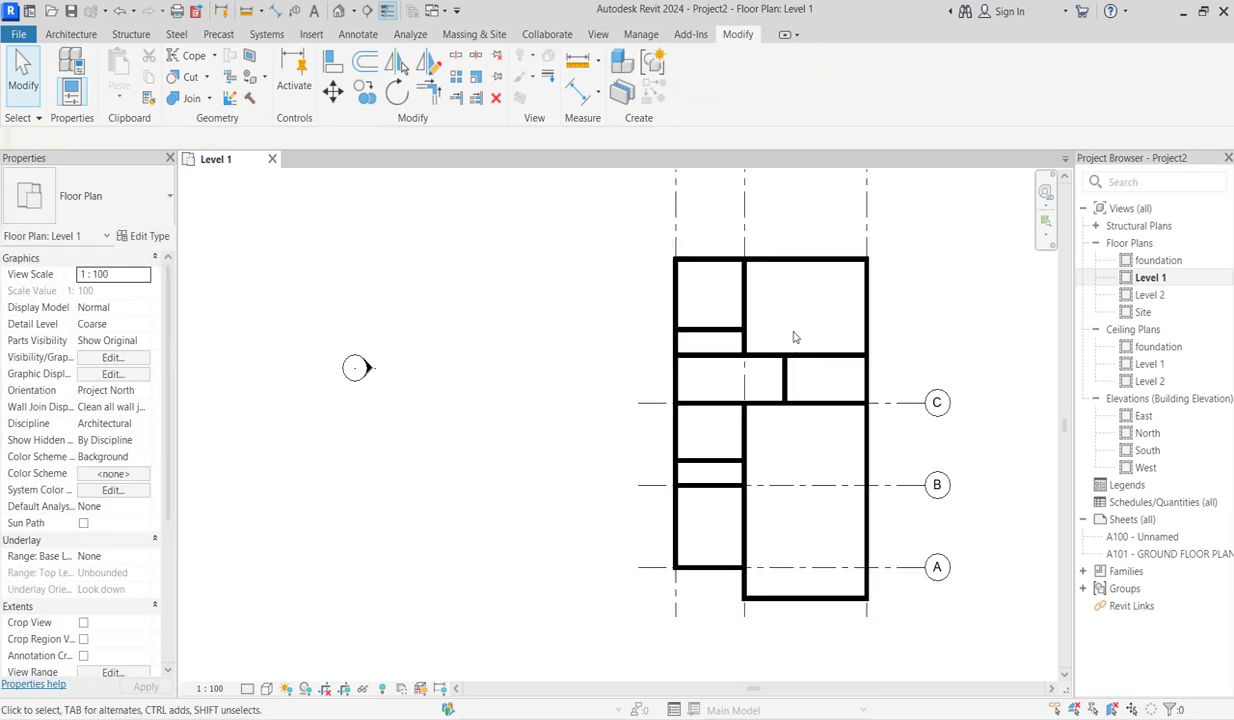
Draw a vertical wall from the upper exterior wall down to the cross wall above grid C, about 2150 mm from the grid 3 wall.
scroll(855, 240, up, 2)
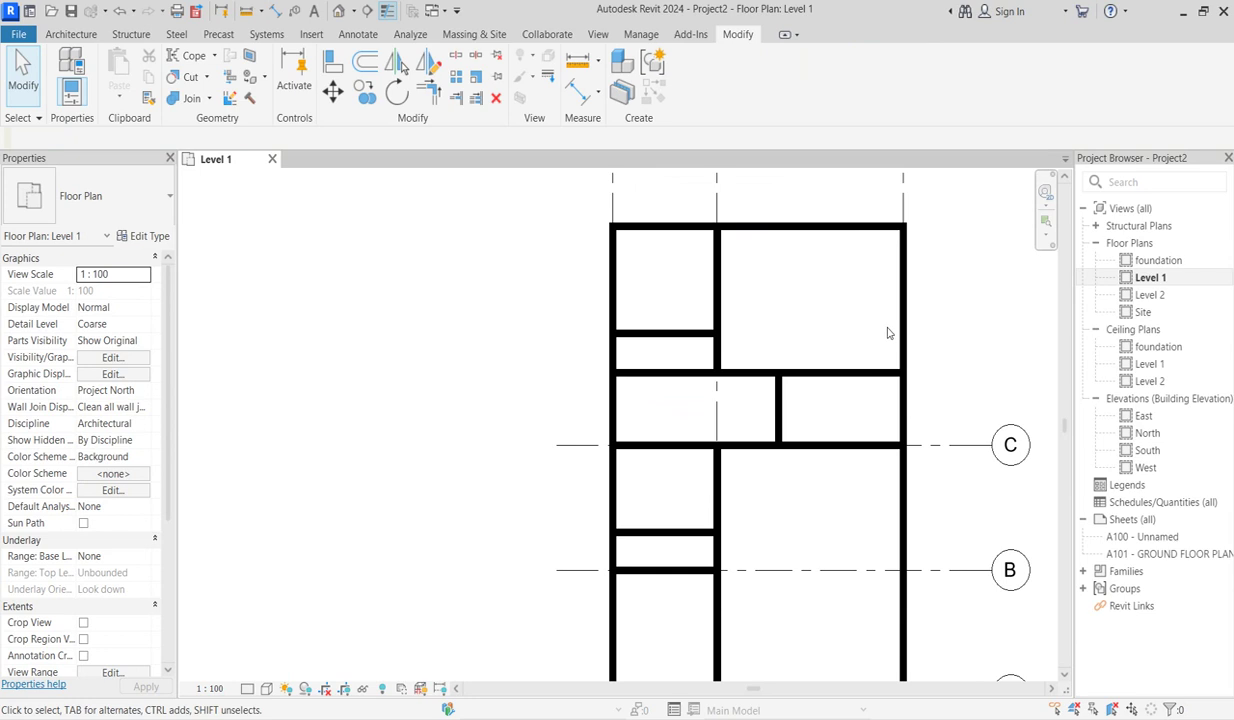
scroll(862, 345, down, 1)
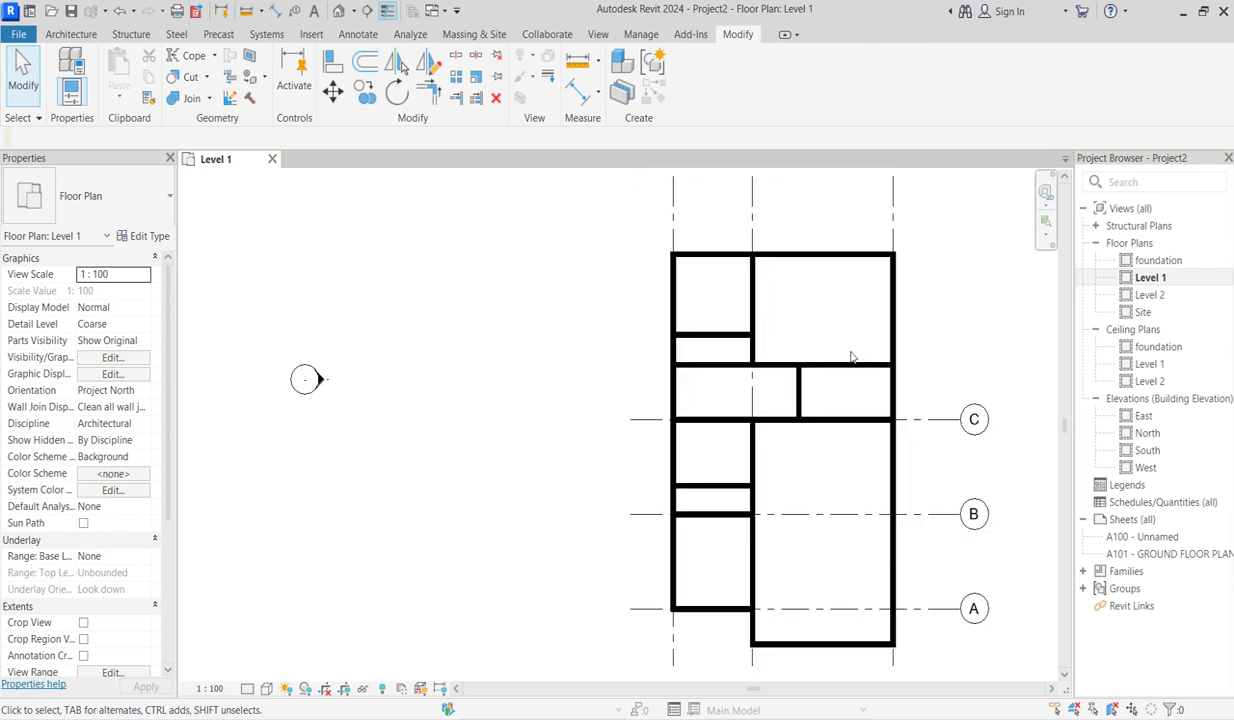
scroll(850, 345, up, 1)
scroll(855, 342, down, 2)
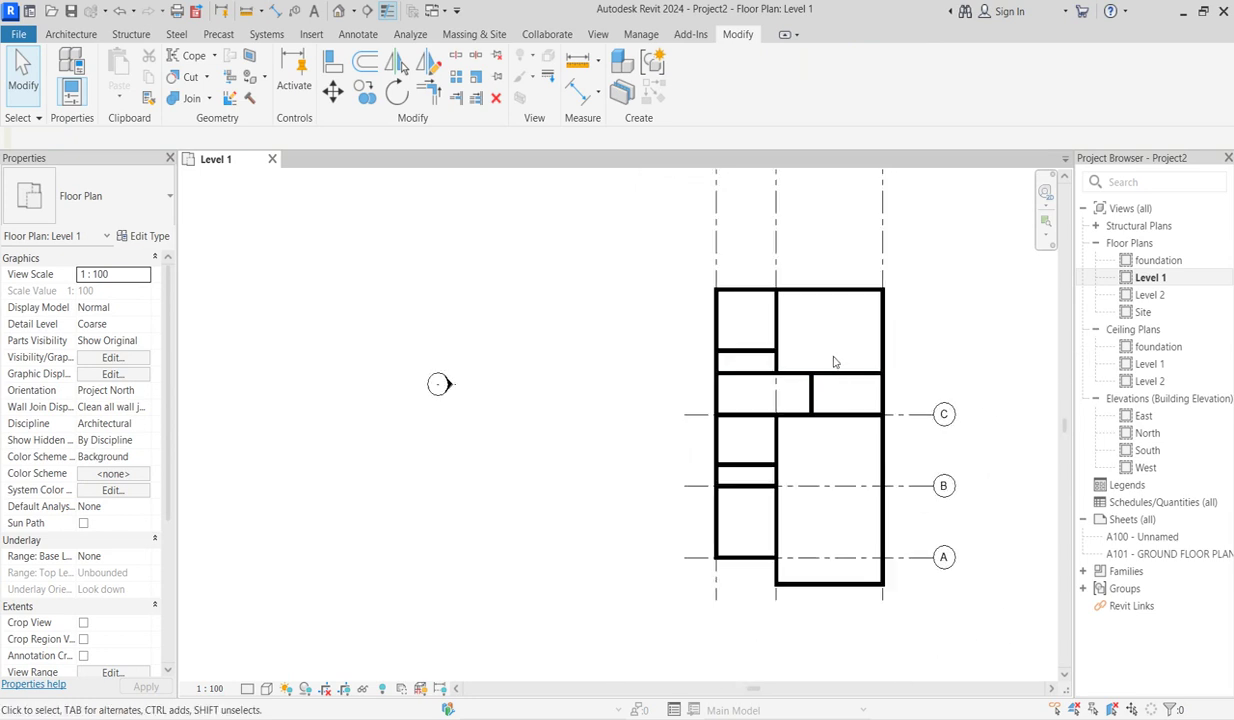
scroll(842, 315, up, 1)
click(843, 284)
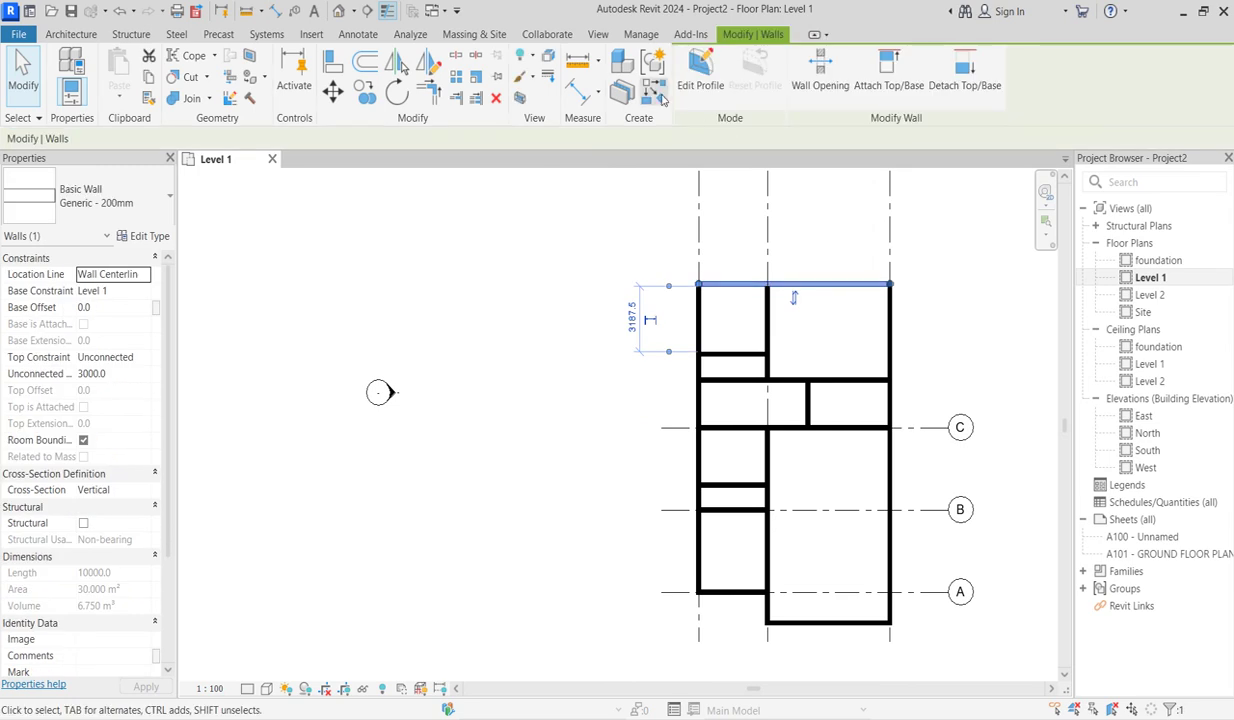
key(w)
key(a)
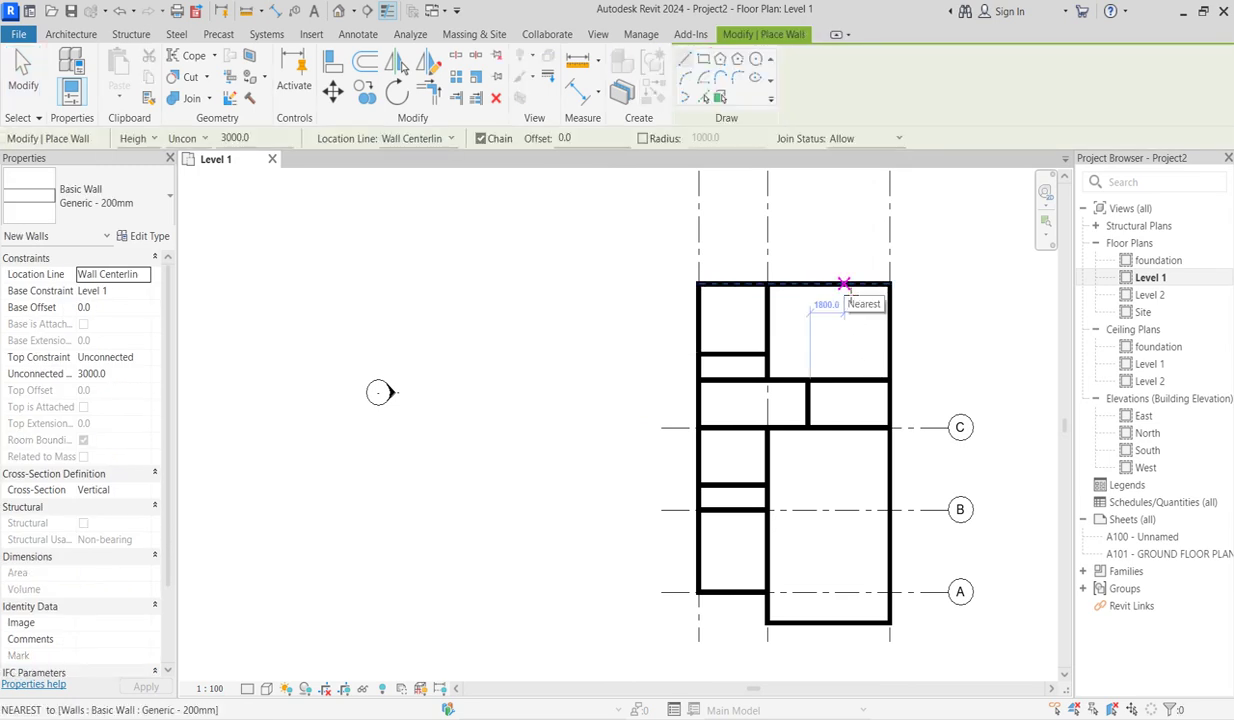
click(843, 284)
click(846, 410)
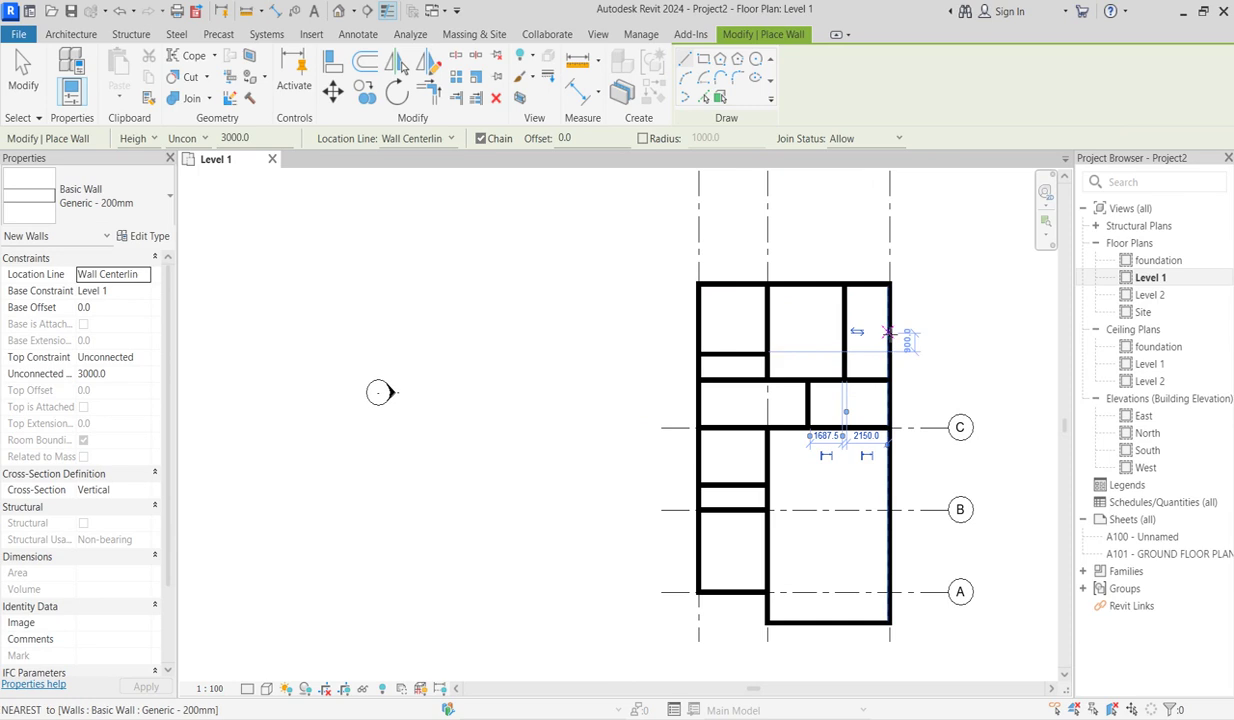
scroll(888, 332, up, 2)
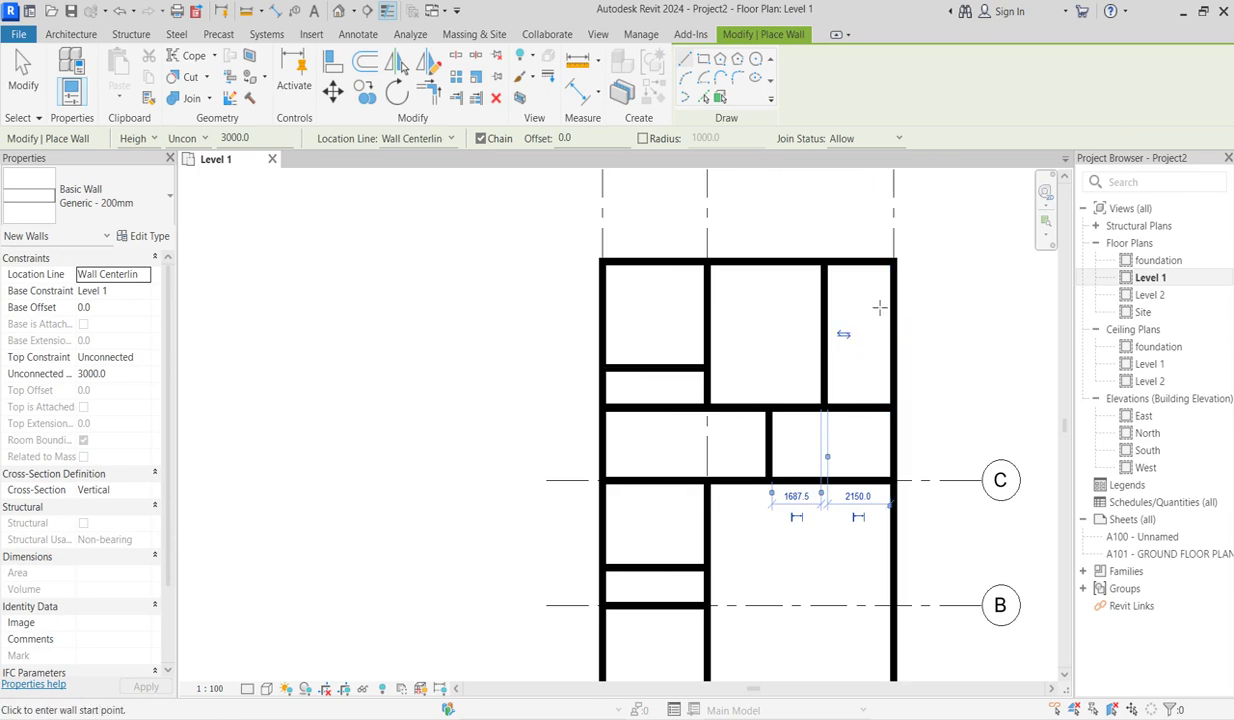
scroll(879, 308, up, 1)
scroll(930, 300, down, 3)
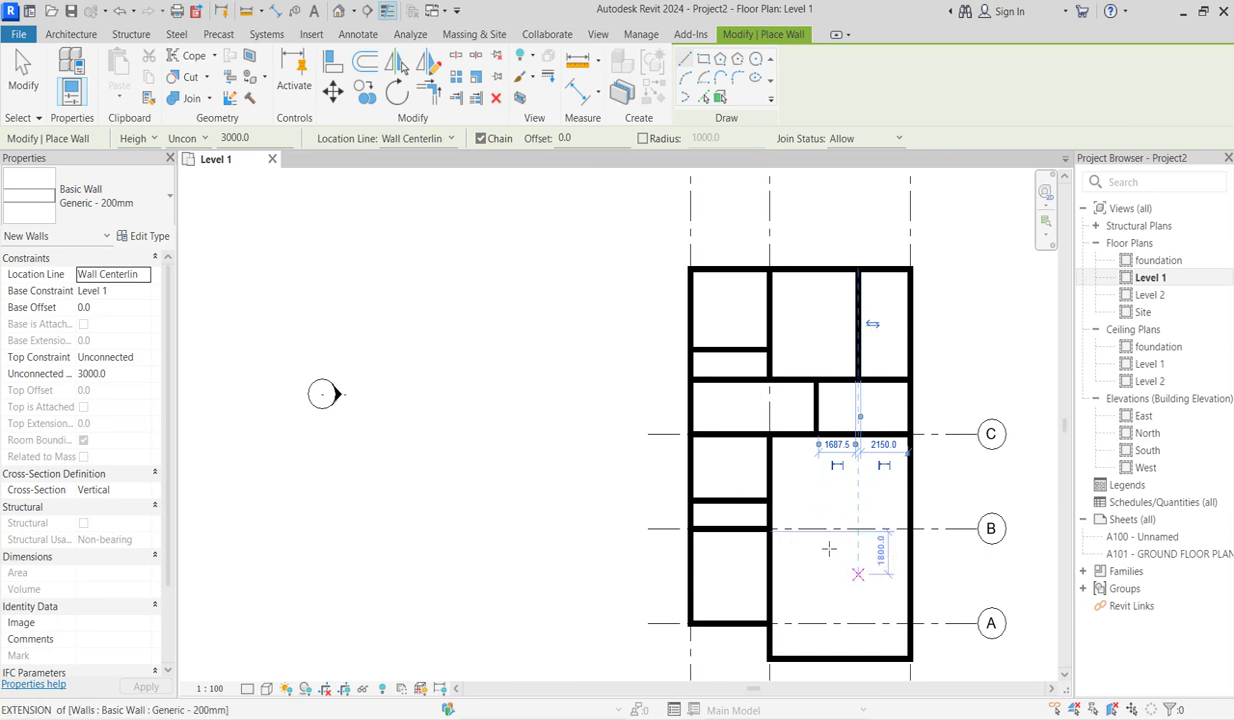
scroll(661, 400, up, 2)
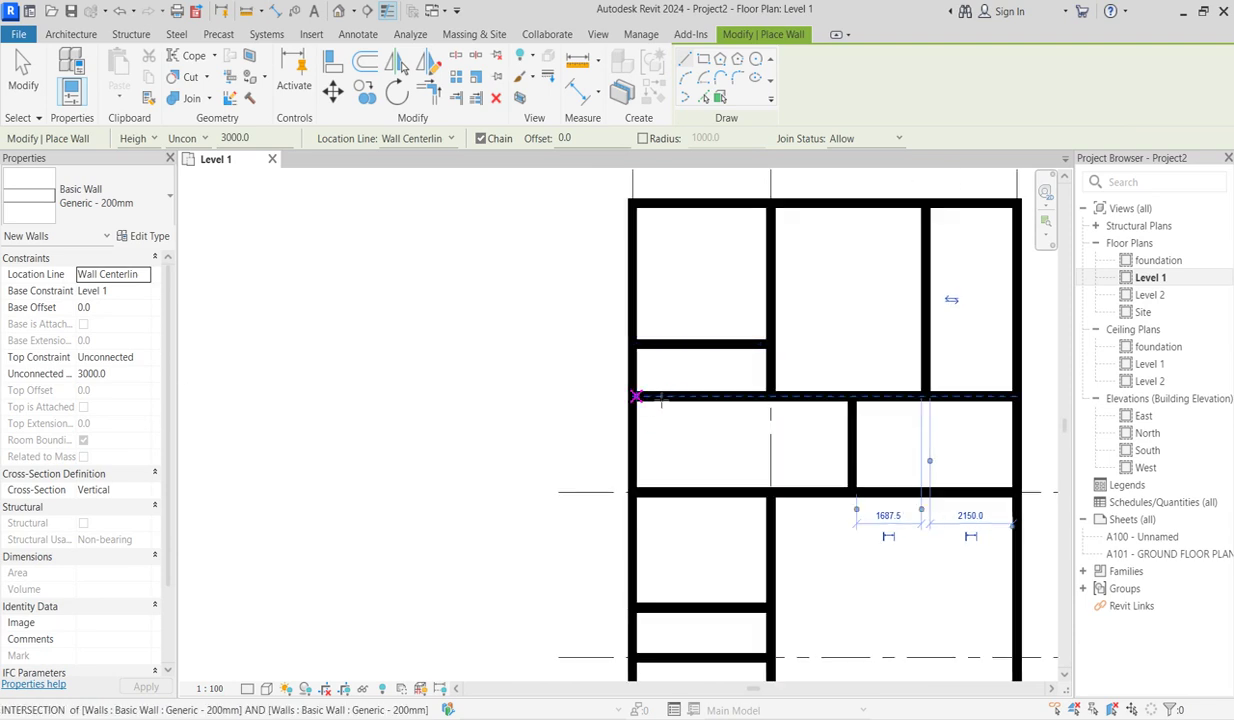
scroll(790, 380, up, 1)
scroll(760, 345, down, 2)
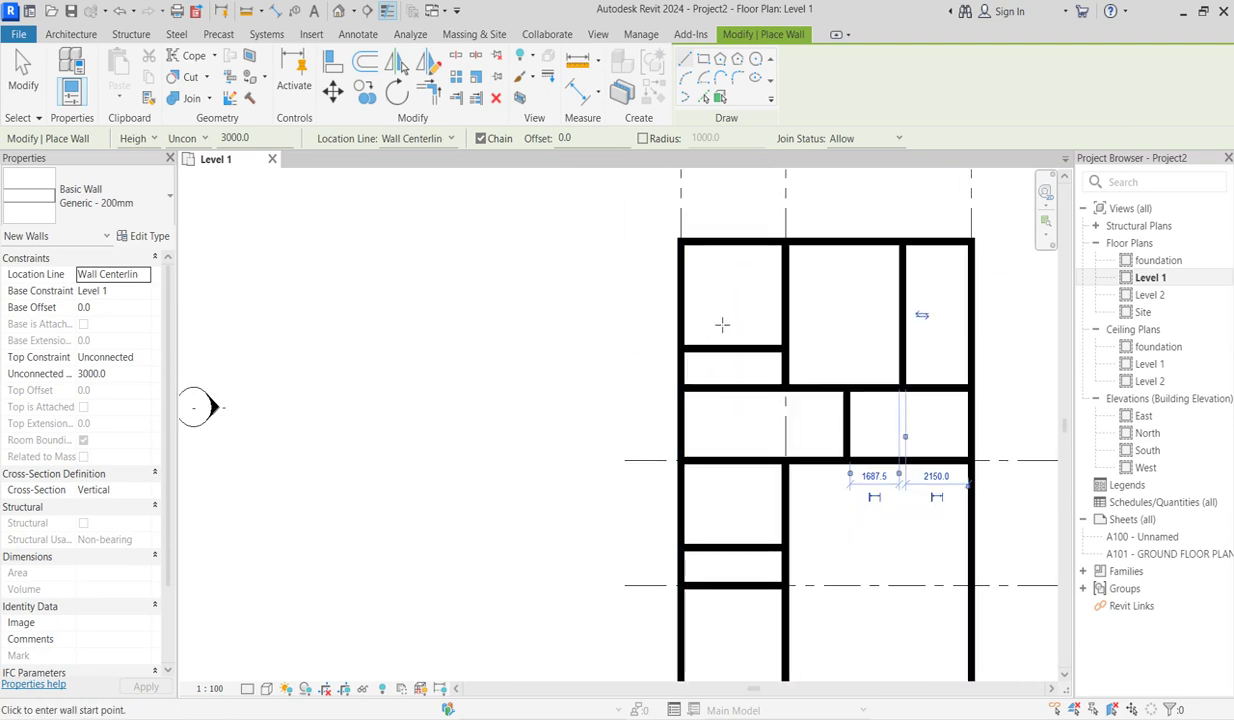
Examine the Level 1 wall layout between grids 1 and 3, from the upper exterior wall down to grid A.
scroll(753, 324, up, 1)
scroll(730, 340, down, 2)
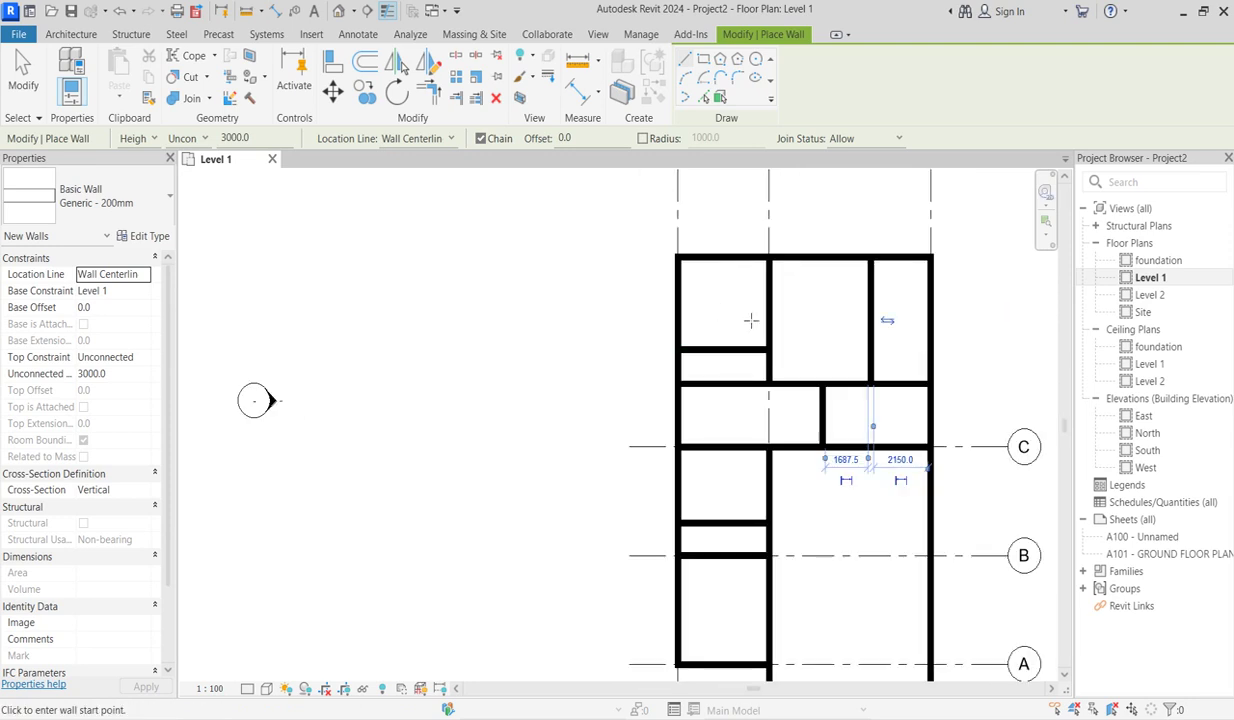
scroll(697, 316, up, 1)
scroll(735, 350, down, 2)
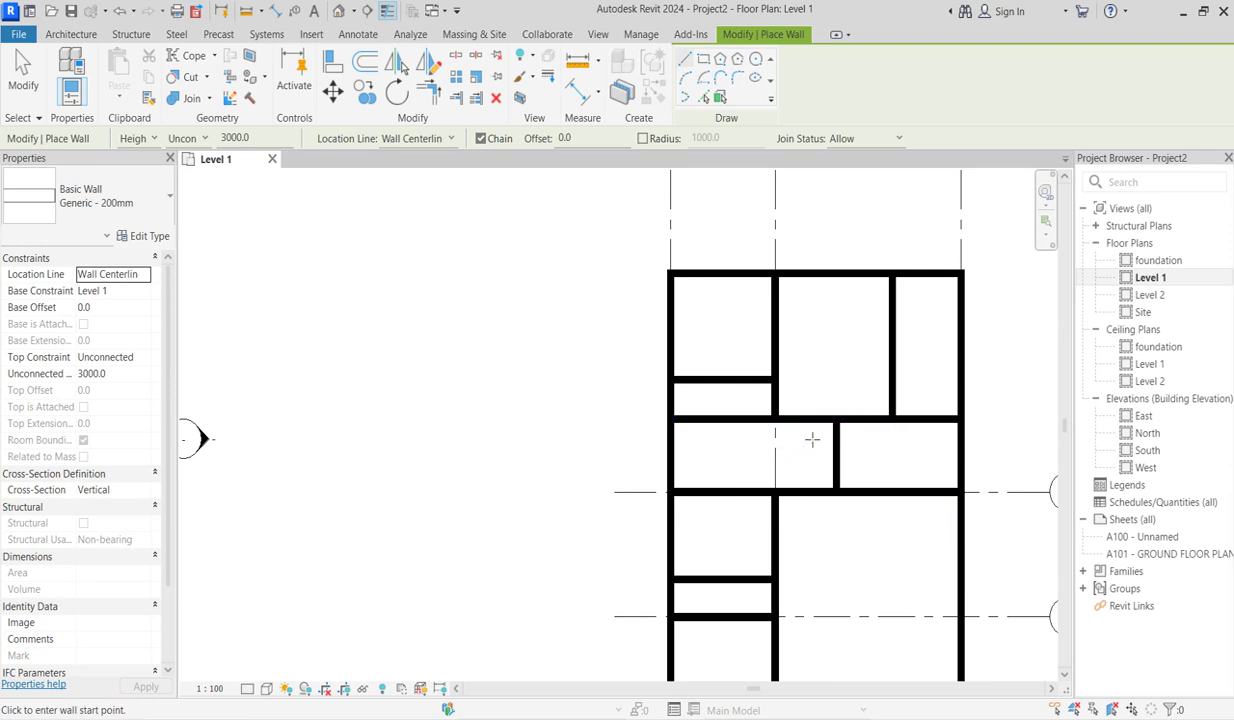
scroll(810, 450, up, 1)
scroll(795, 462, down, 2)
scroll(783, 474, up, 2)
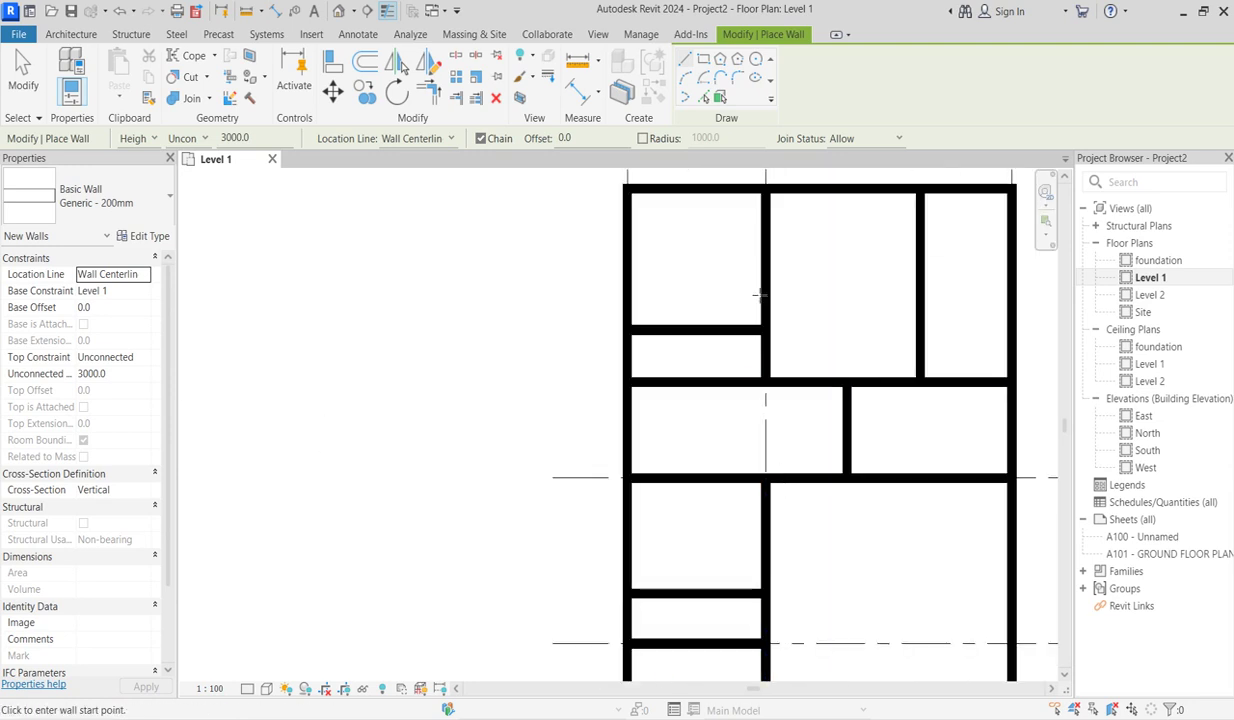
scroll(703, 425, down, 4)
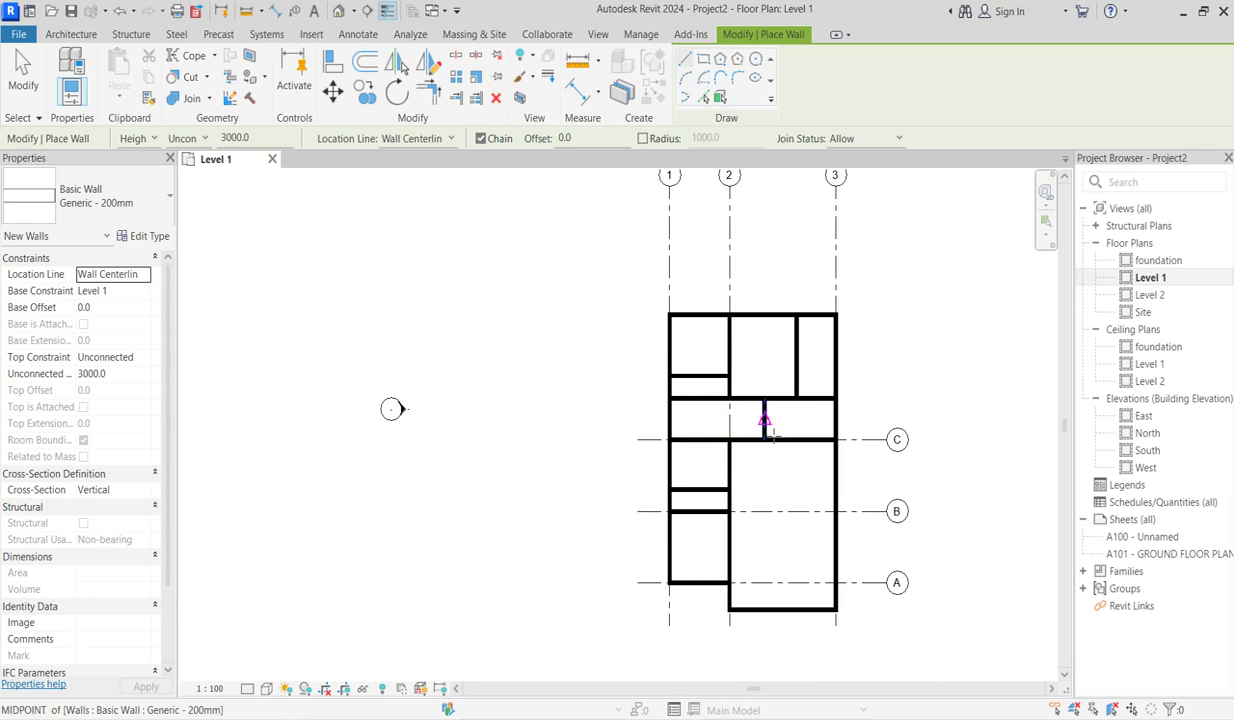
scroll(828, 457, up, 1)
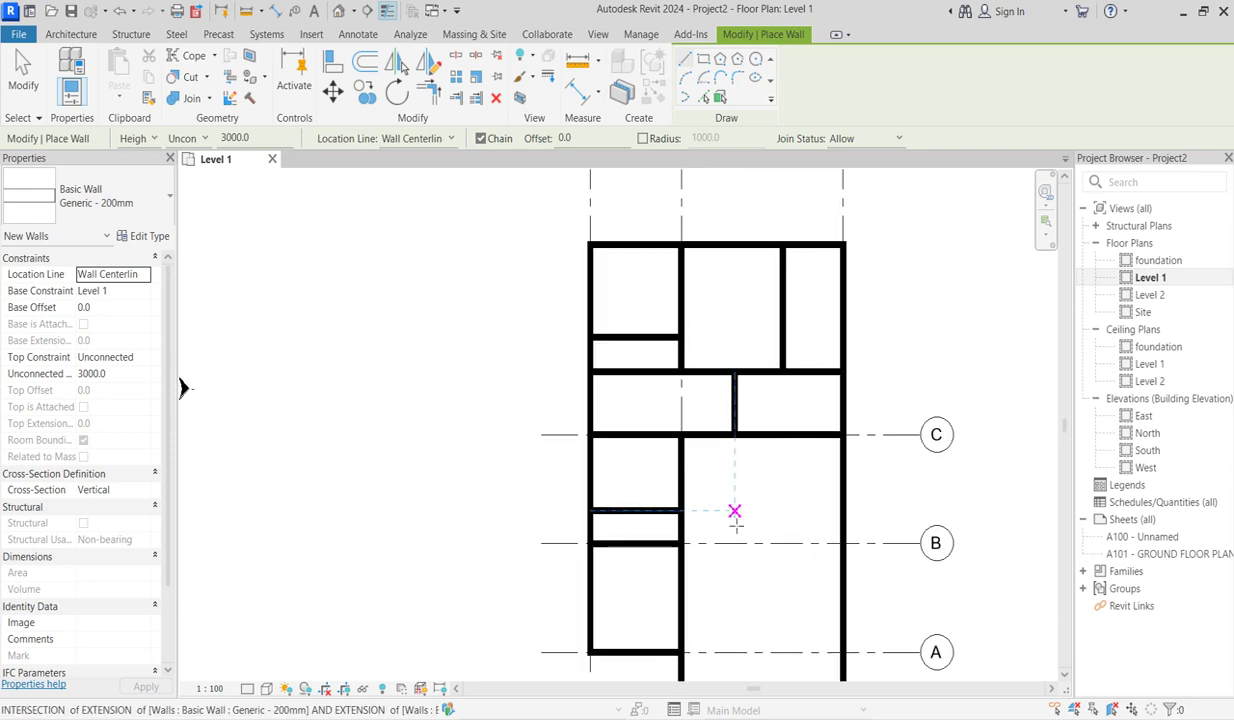
scroll(760, 520, down, 2)
key(Escape)
key(Escape)
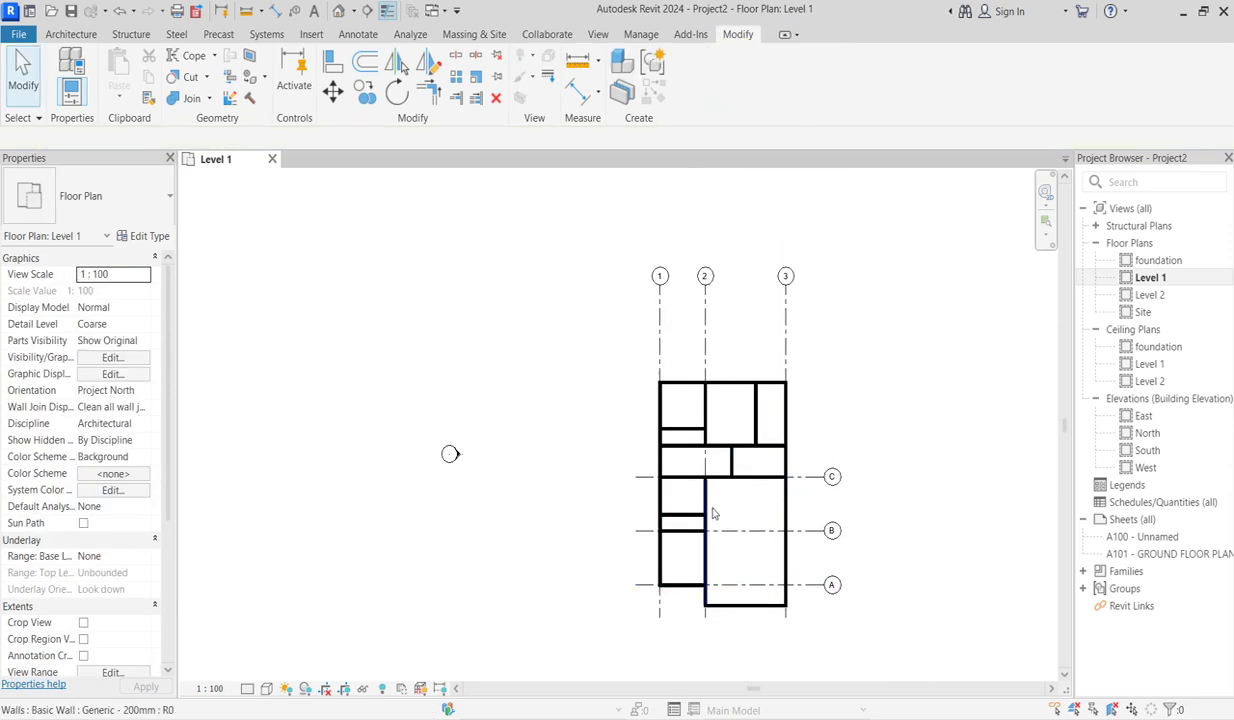
scroll(706, 476, up, 2)
scroll(706, 476, down, 2)
scroll(706, 476, up, 2)
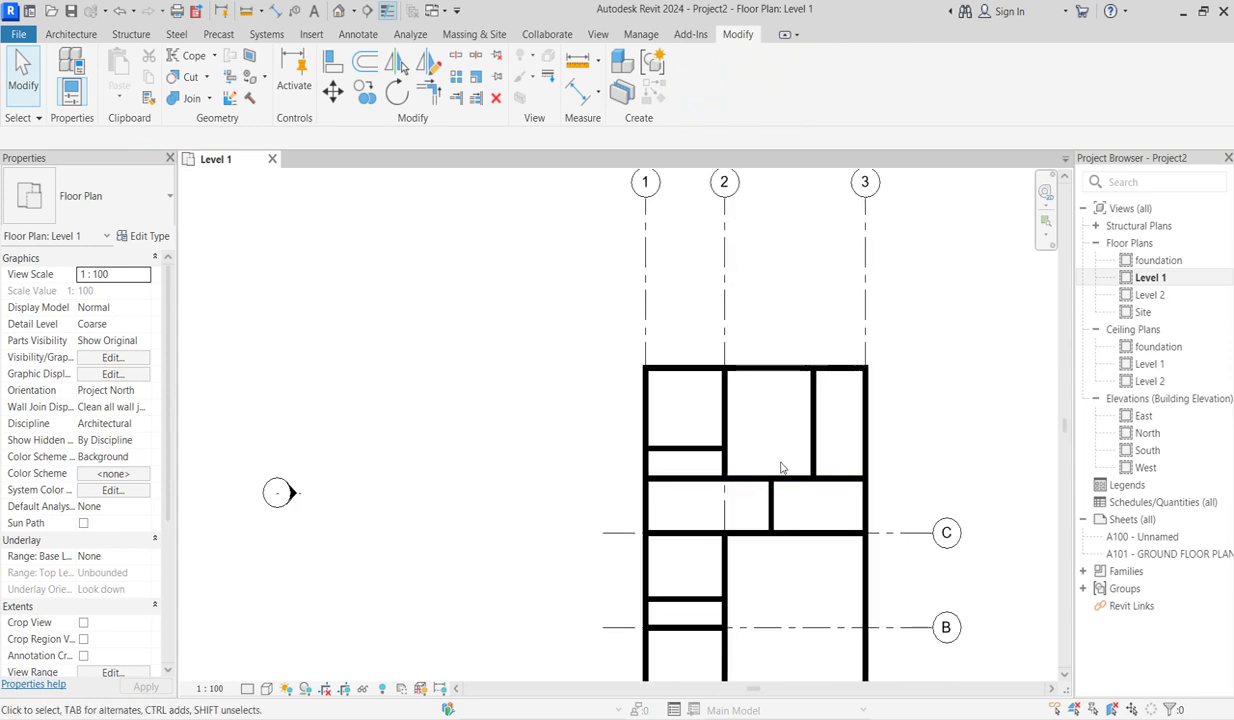
scroll(768, 497, down, 2)
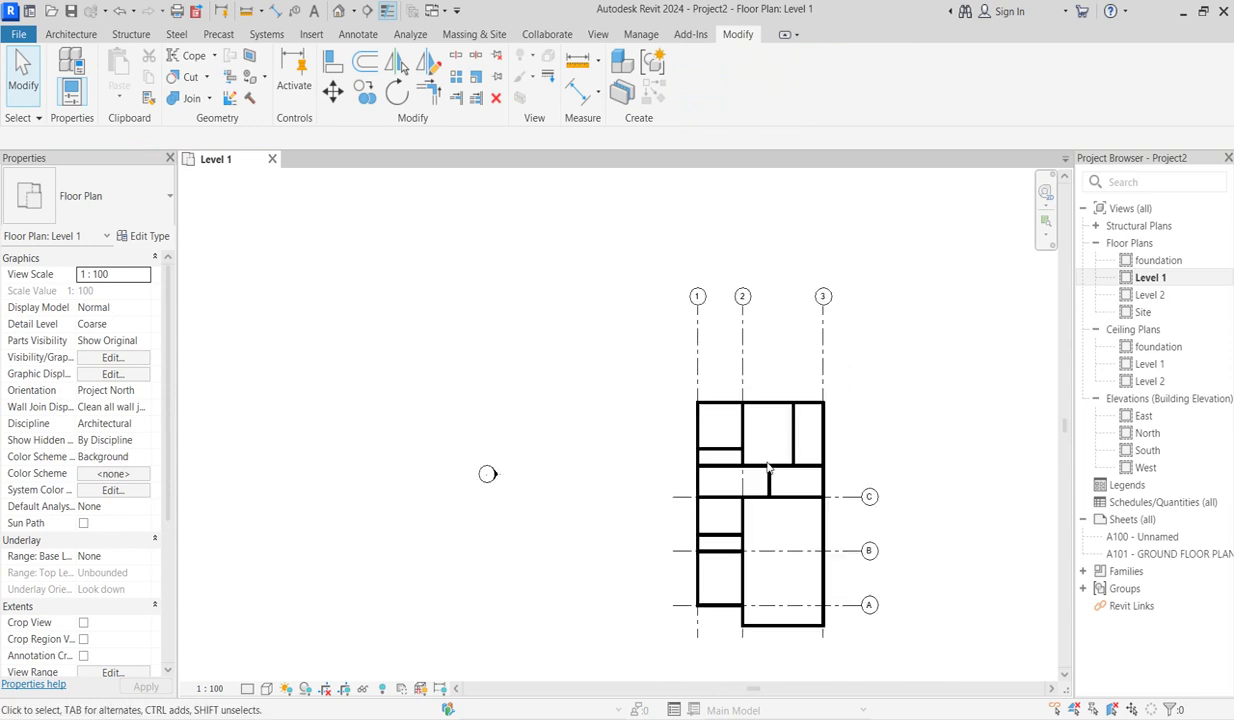
Draw generic 200 mm walls forming a projection above the upper exterior wall, between the partition near grid 3 and grid 3.
scroll(801, 467, up, 3)
click(786, 420)
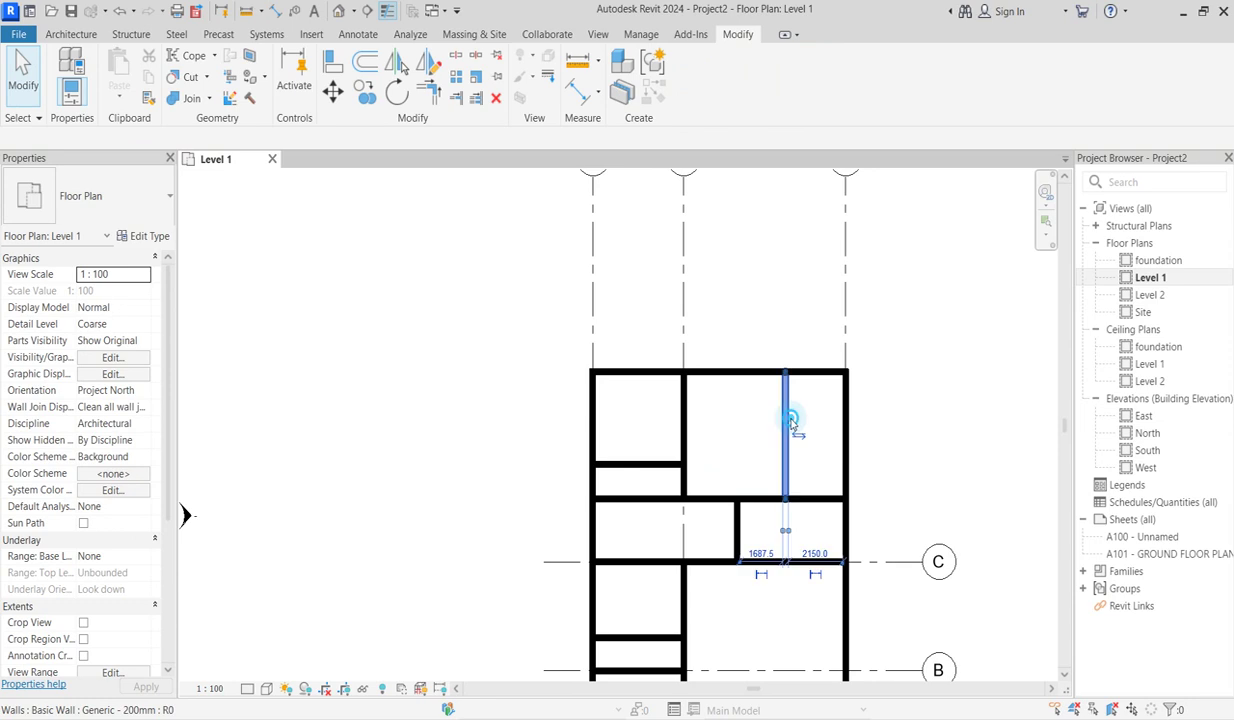
click(621, 90)
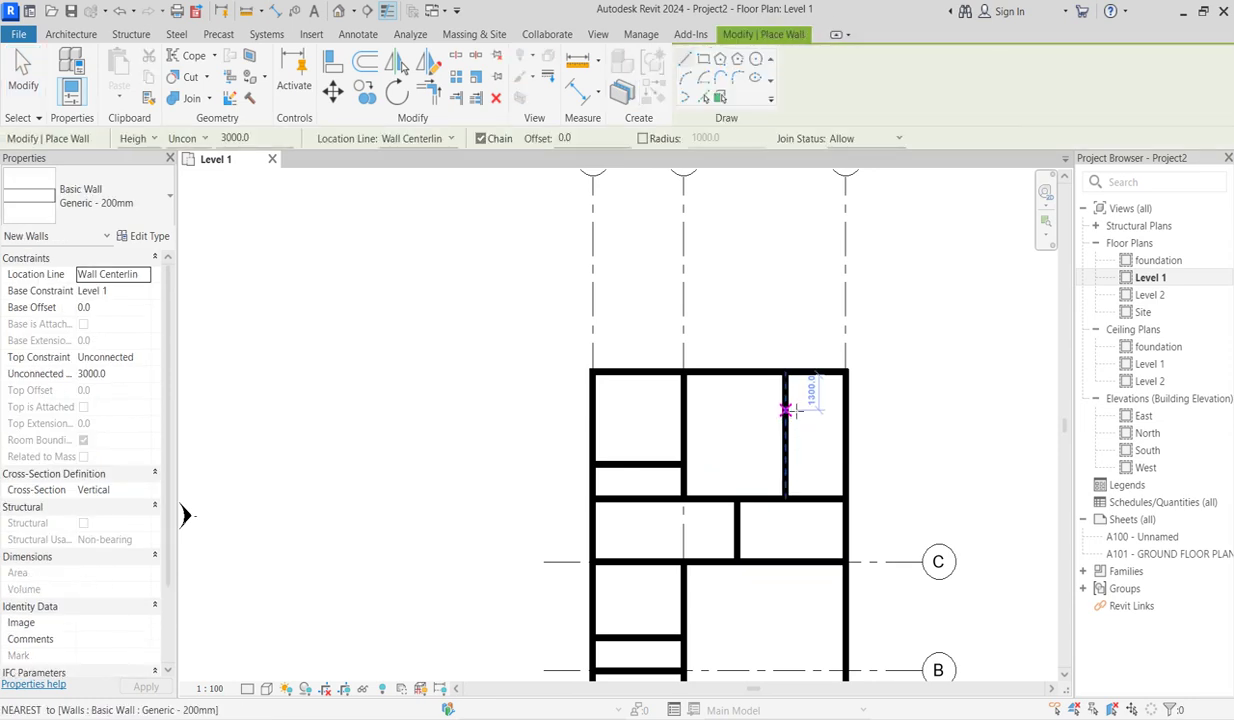
click(786, 370)
click(833, 345)
click(848, 340)
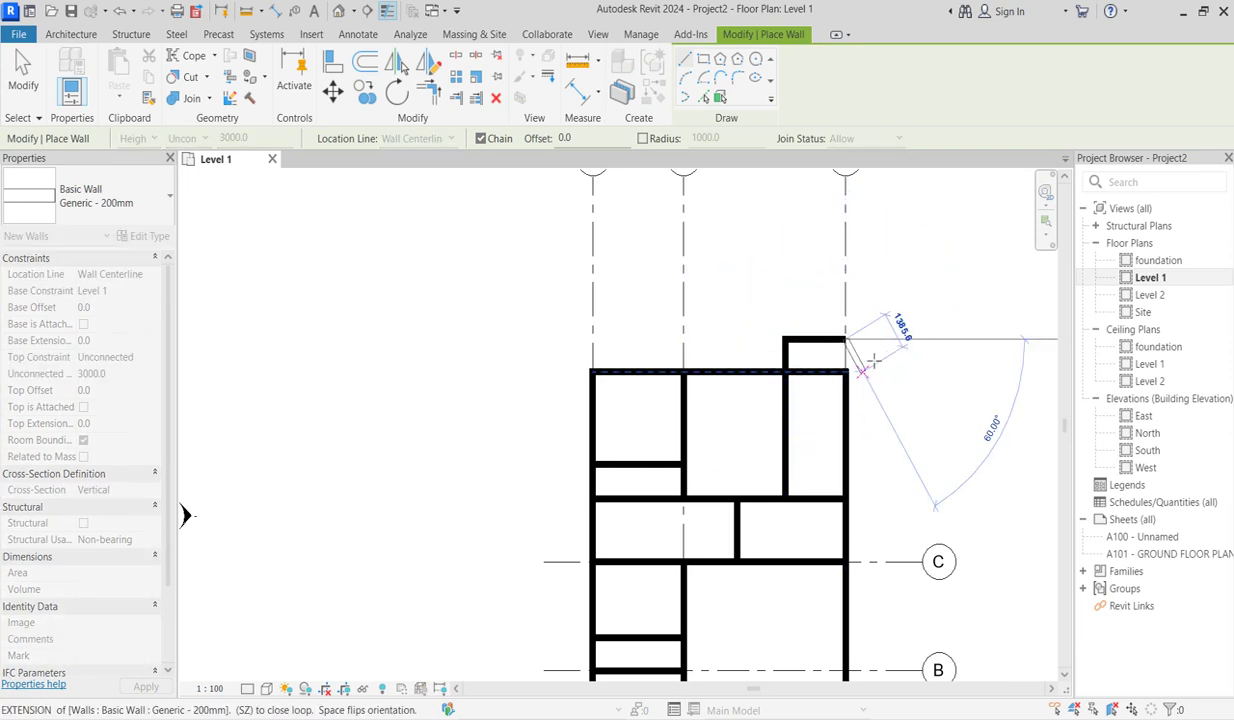
scroll(870, 333, up, 2)
right_click(886, 328)
click(900, 331)
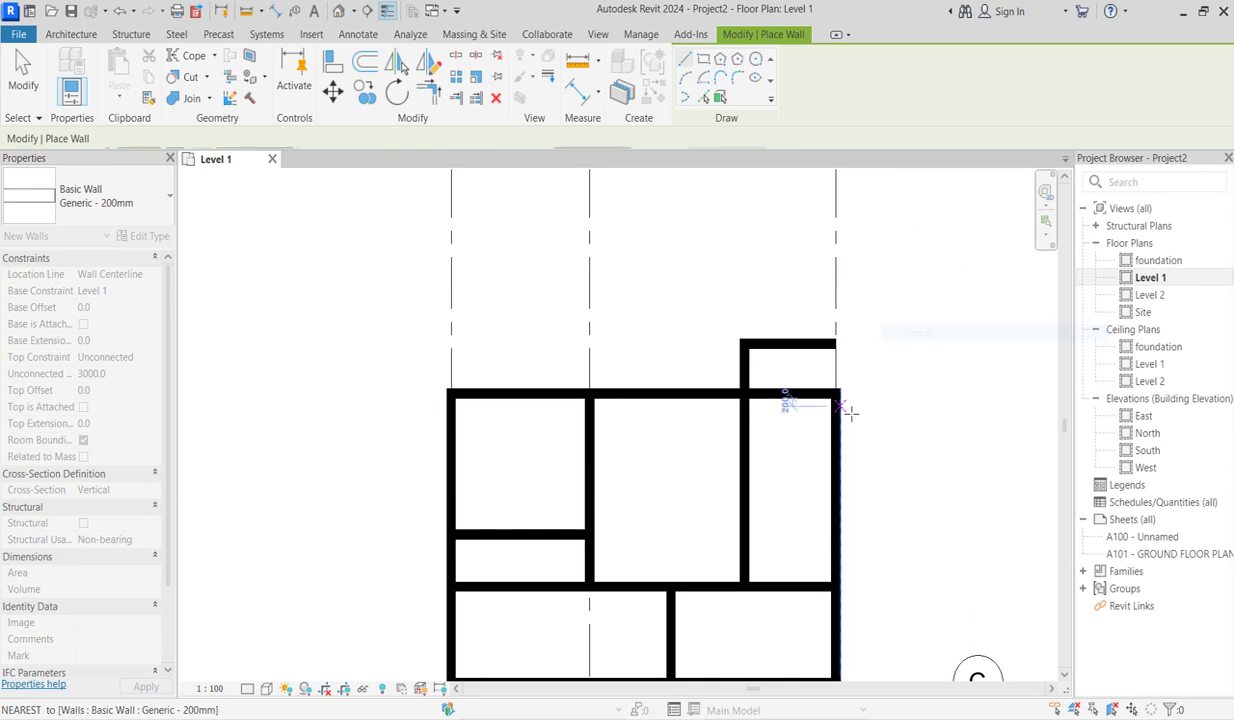
click(836, 394)
key(Escape)
scroll(689, 378, down, 2)
scroll(635, 395, up, 2)
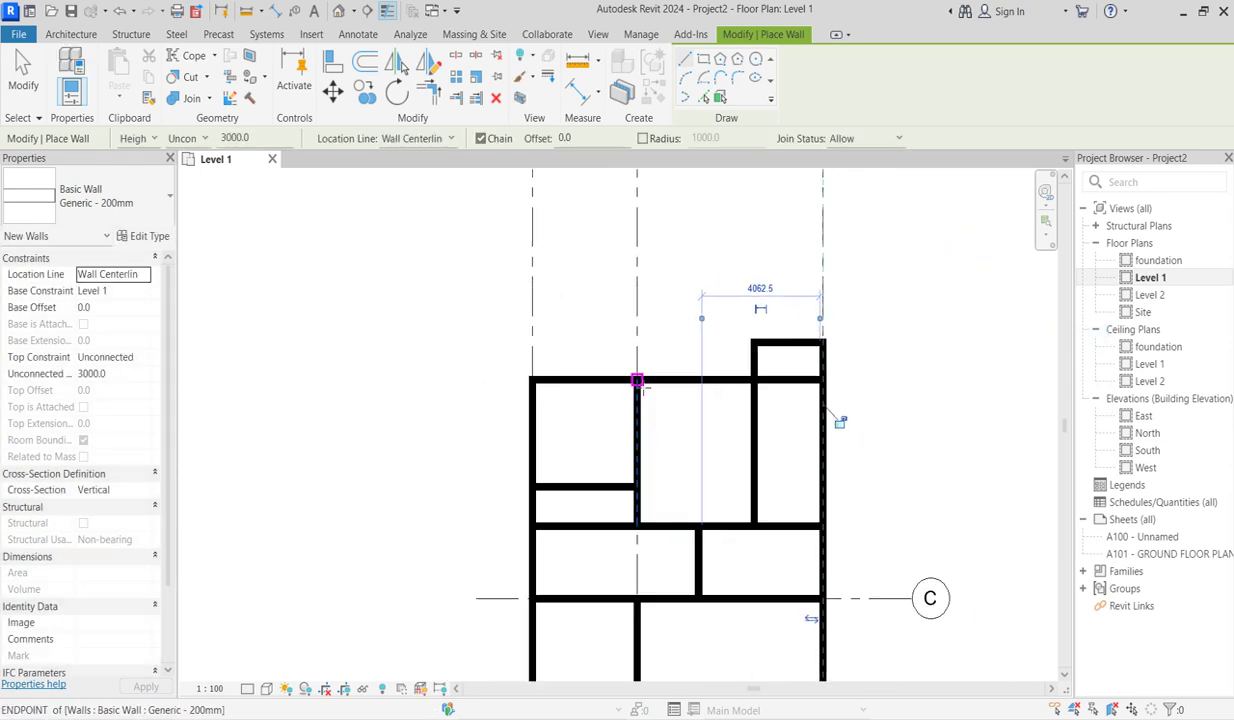
Draw walls forming a second projection above the upper exterior wall between grids 2 and 1, level with the projection at grid 3.
click(637, 343)
click(532, 343)
key(Escape)
key(Escape)
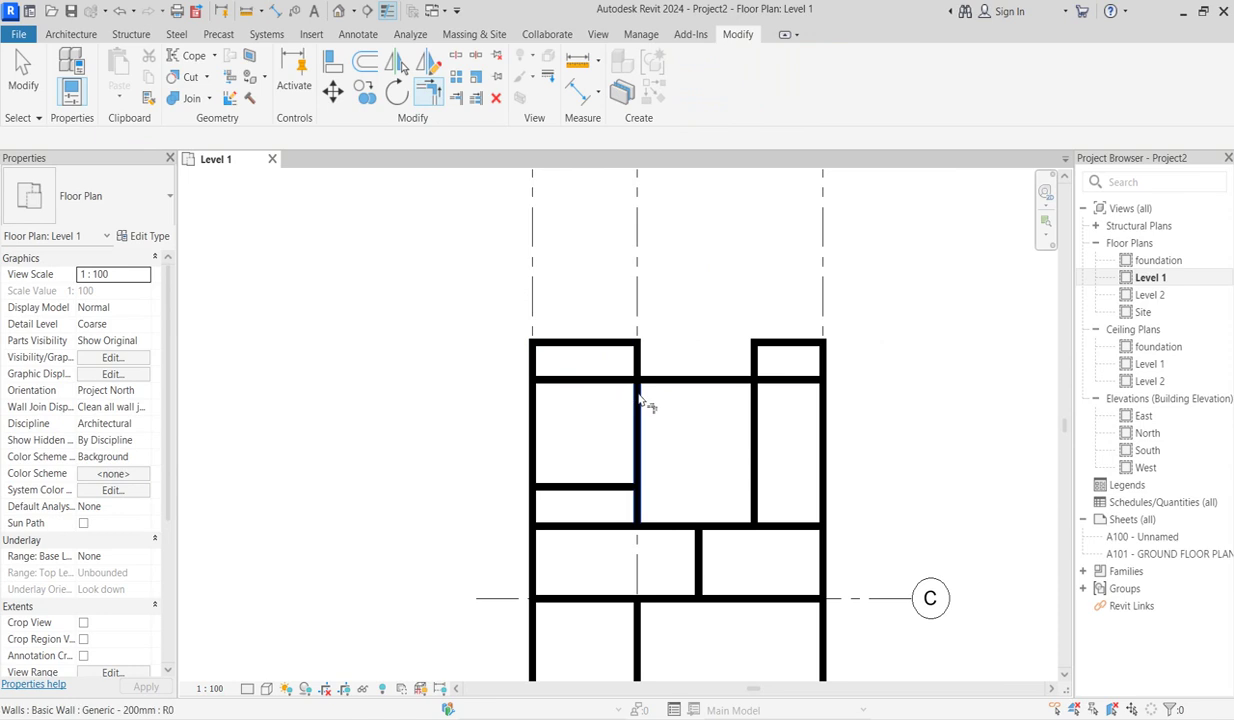
Trim the former upper exterior wall to the grid 2 wall and the partition near grid 3, keeping only its middle part.
click(436, 60)
click(475, 98)
click(631, 432)
click(660, 381)
click(725, 437)
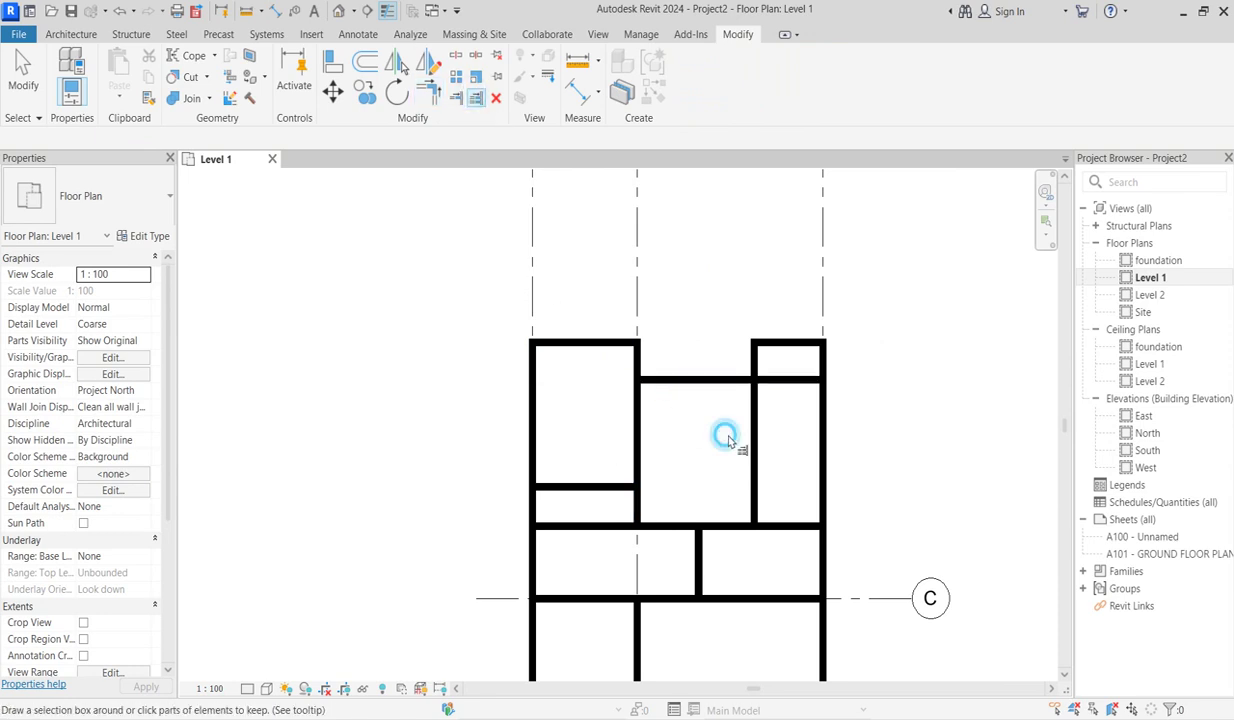
click(750, 423)
click(725, 384)
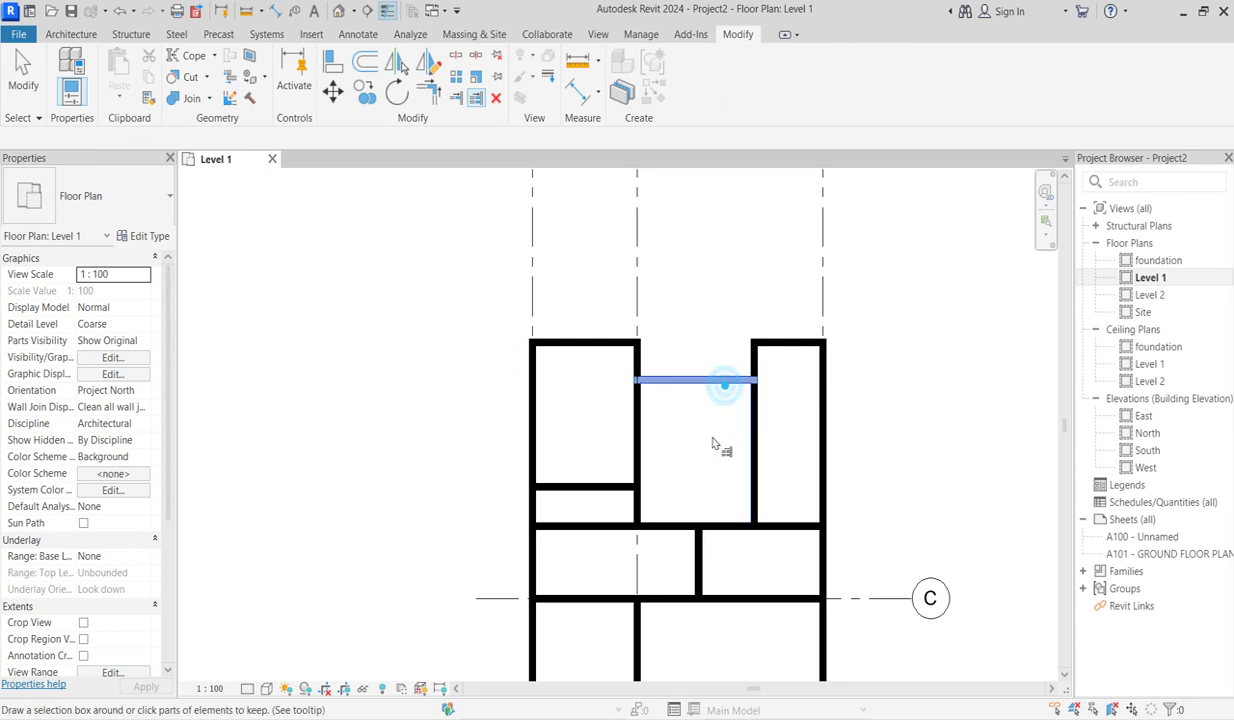
scroll(713, 444, down, 2)
right_click(677, 234)
click(695, 239)
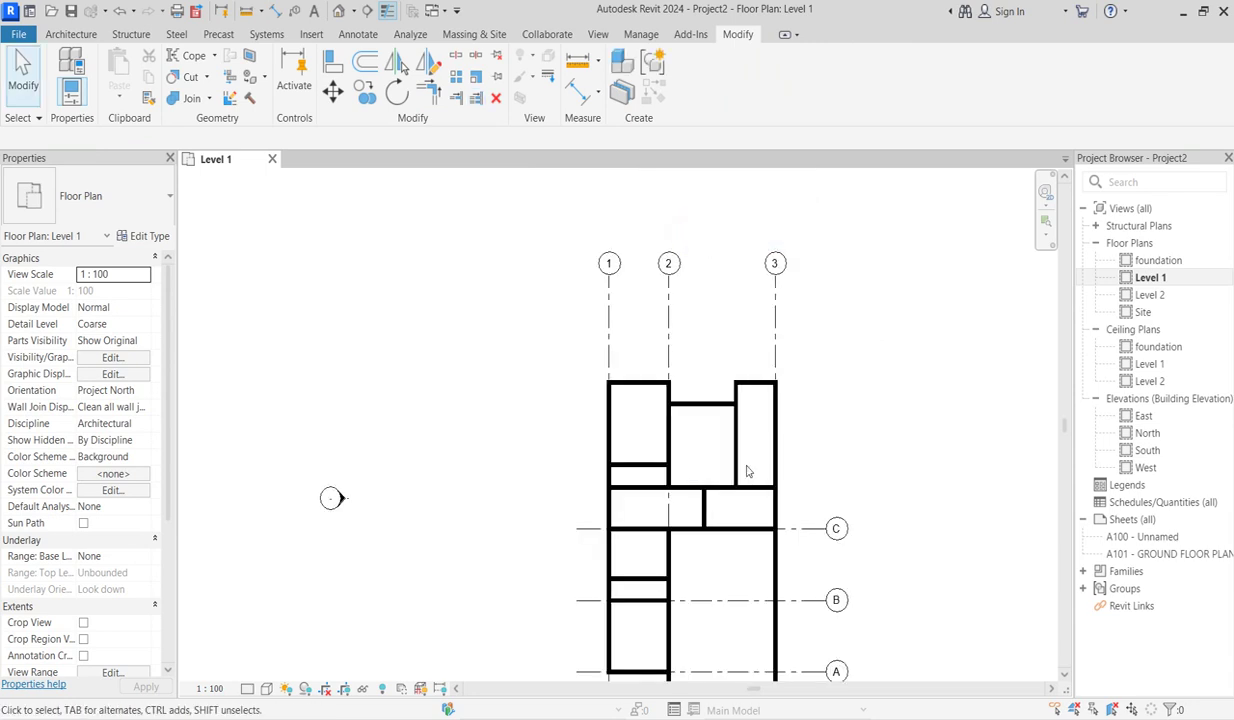
Draw a horizontal wall about 2375 mm long across the narrow room beside grid 3, dividing it into two rooms.
click(738, 443)
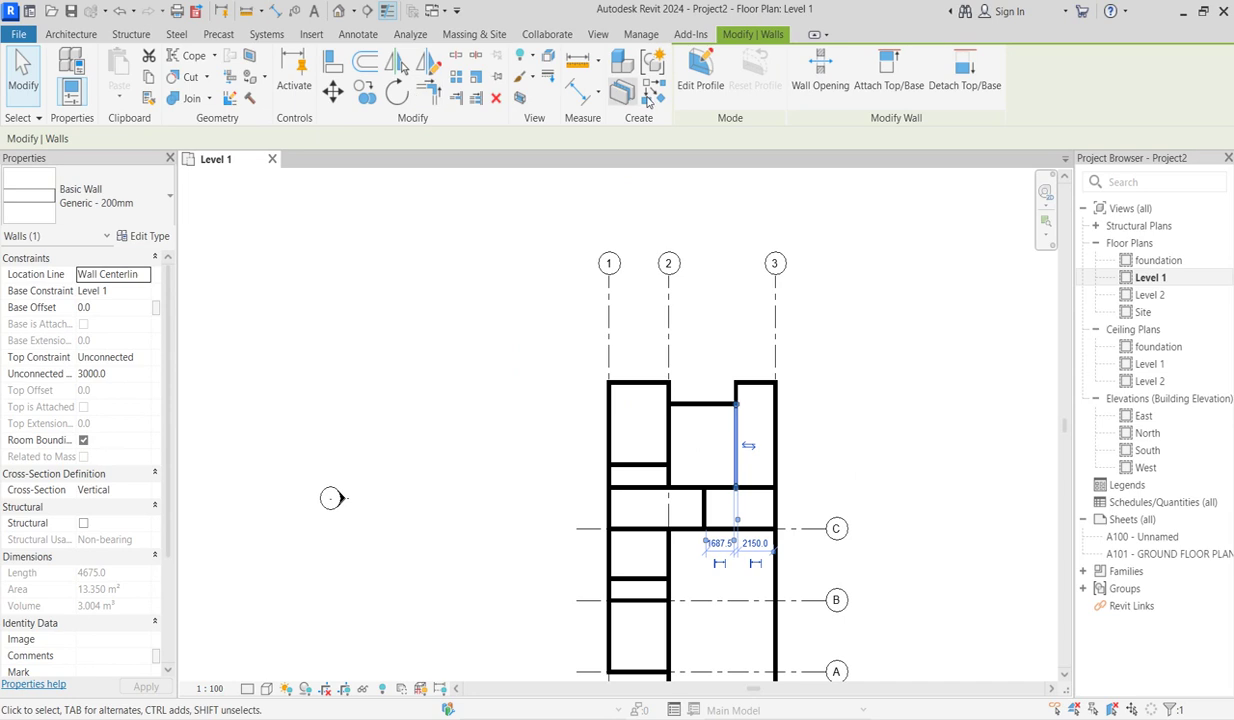
click(660, 100)
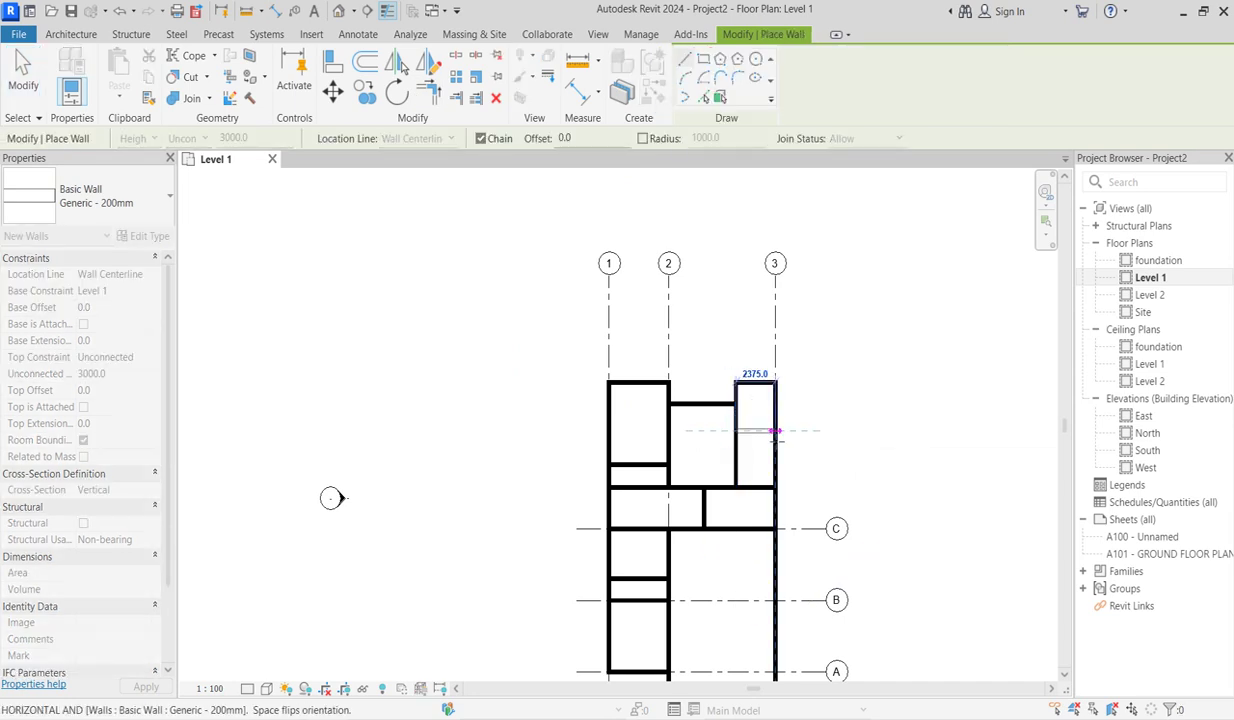
scroll(740, 420, up, 2)
right_click(730, 318)
click(767, 330)
scroll(750, 465, up, 2)
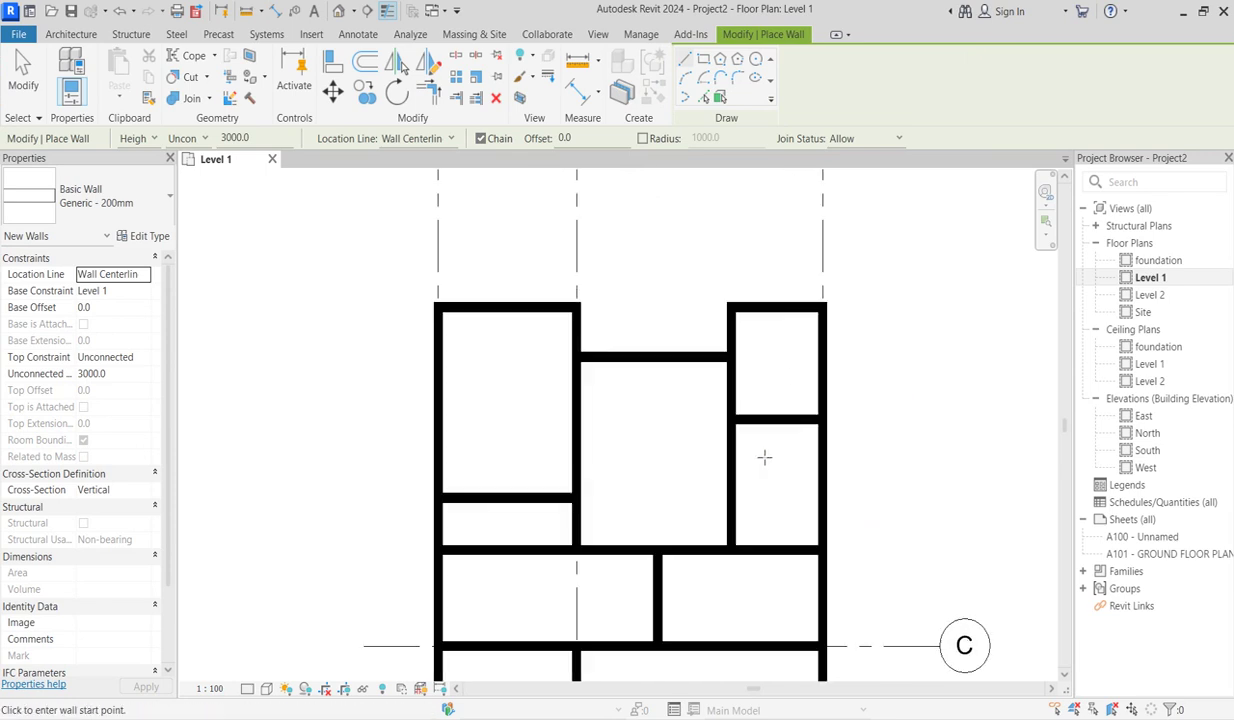
Draw a short vertical partition in the narrow room between grids 1 and 2 above grid C, about 990 mm from the grid 2 wall.
scroll(773, 358, down, 1)
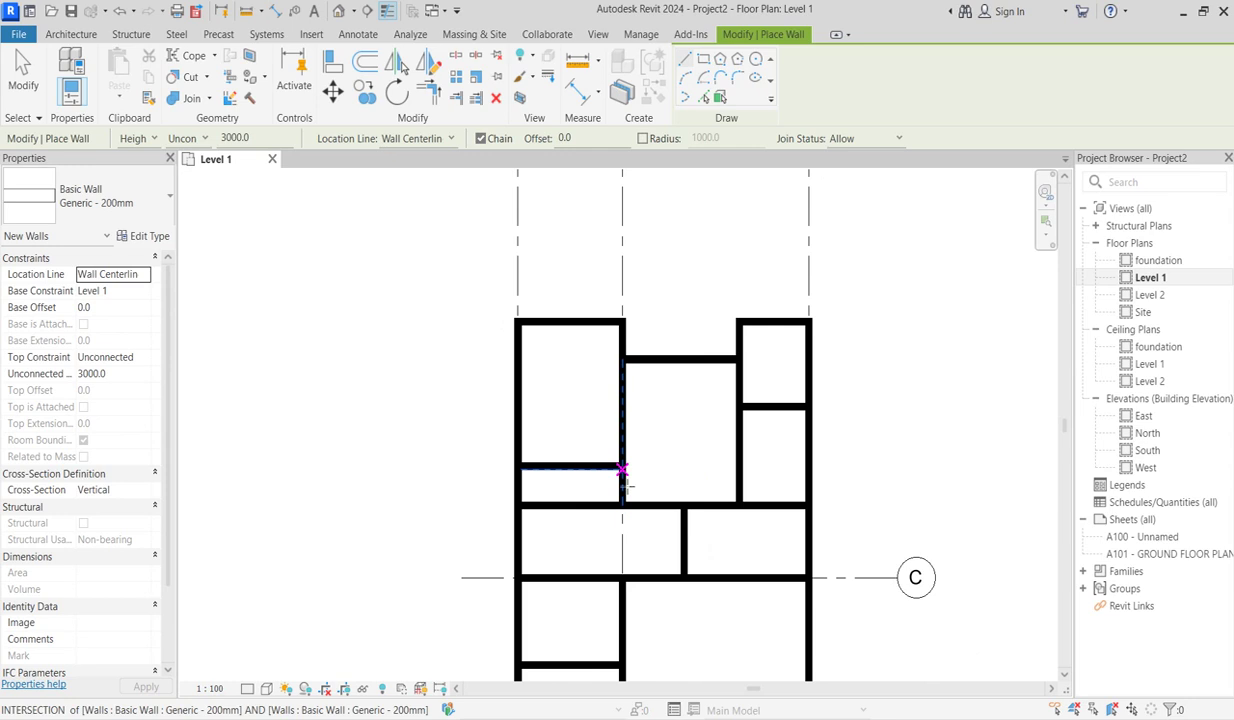
scroll(606, 399, down, 2)
scroll(595, 430, up, 1)
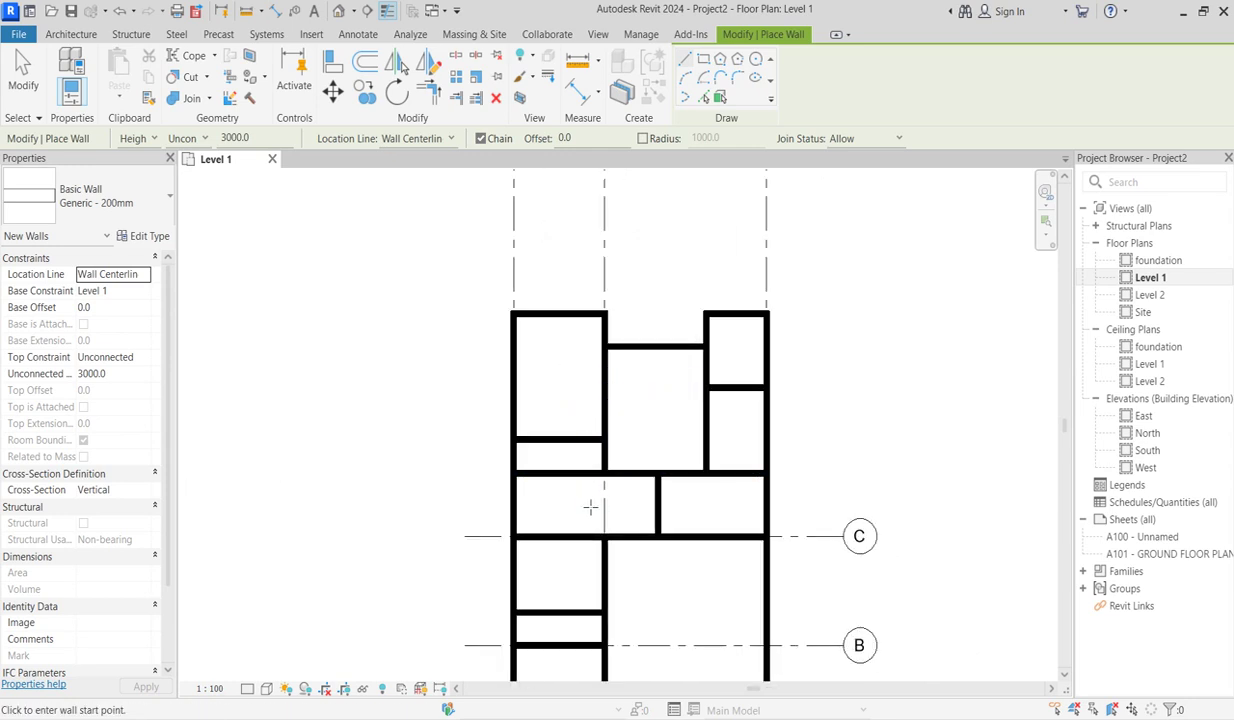
scroll(590, 508, down, 2)
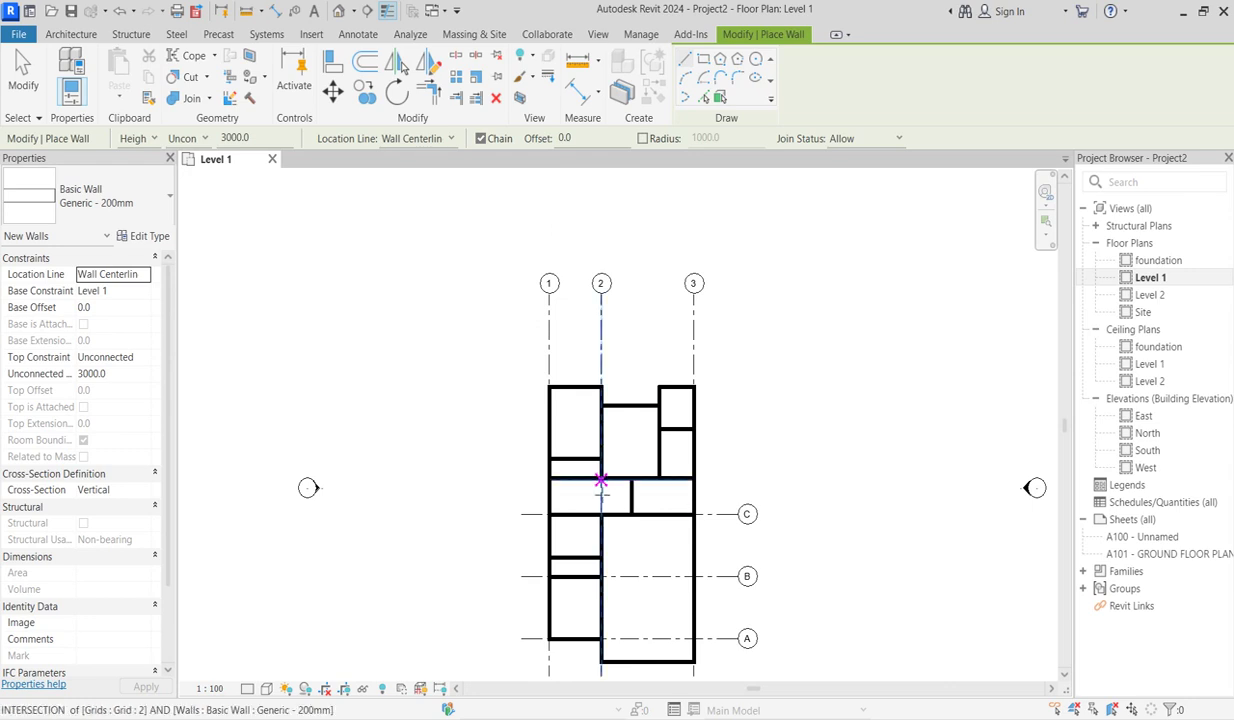
scroll(600, 520, up, 3)
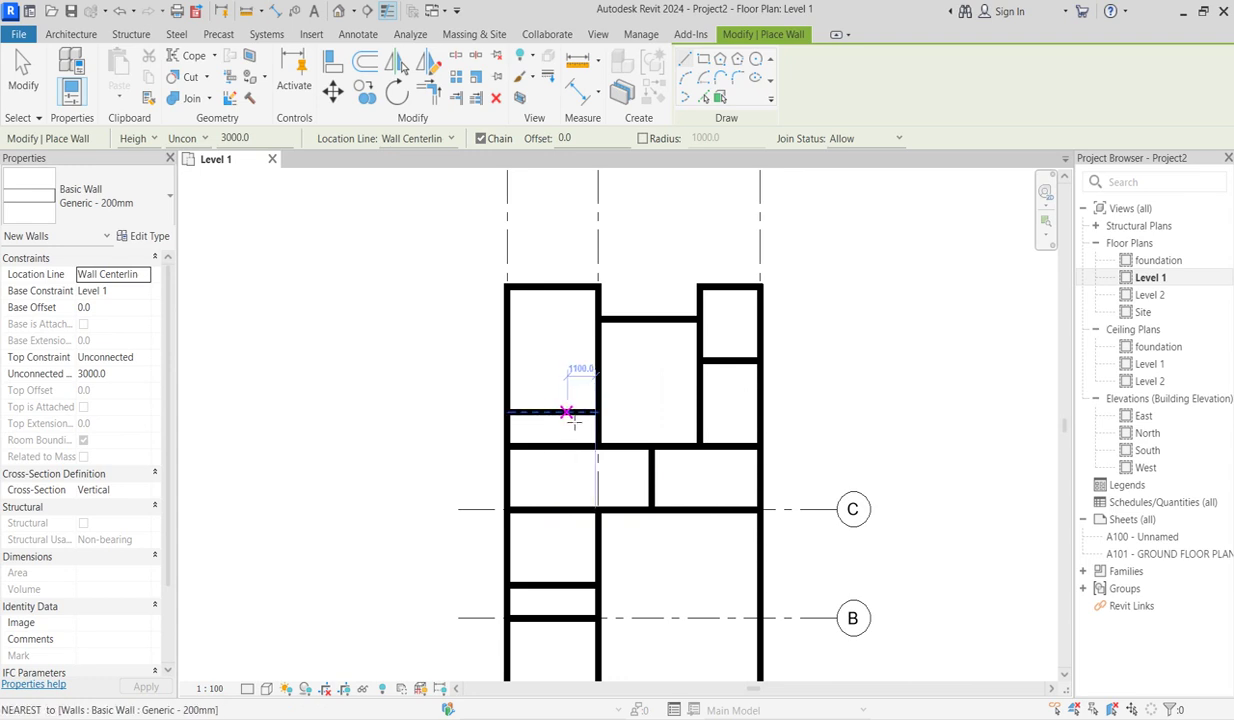
click(568, 413)
click(568, 446)
key(Escape)
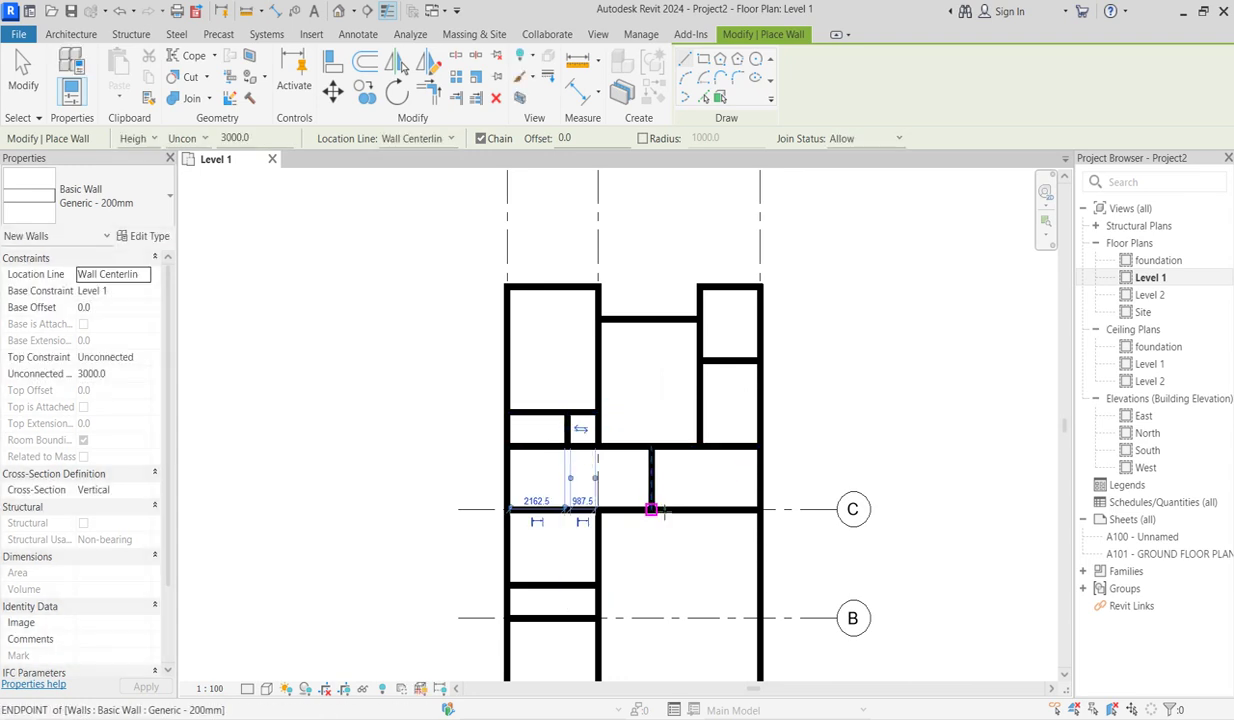
scroll(565, 408, up, 3)
key(Escape)
key(Escape)
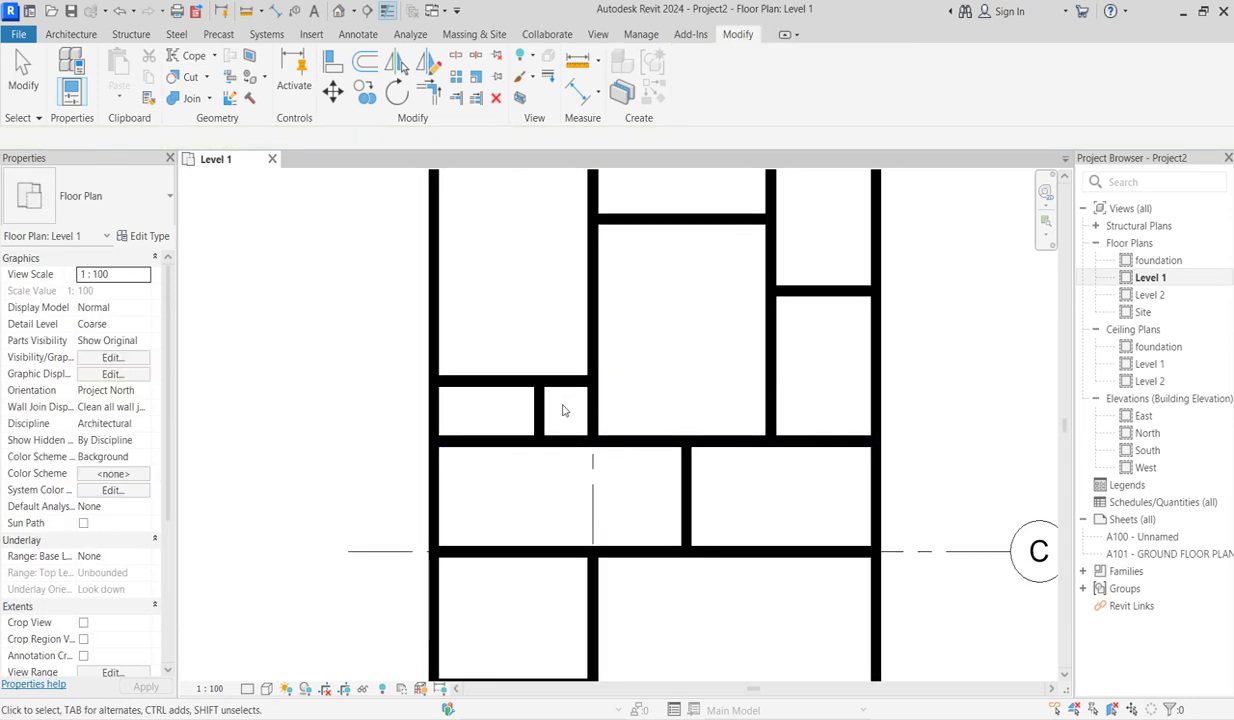
Set the distance between the small divided room's upper wall and the cross wall below it to 1300 mm.
scroll(565, 386, up, 2)
click(570, 386)
drag(570, 384, 570, 371)
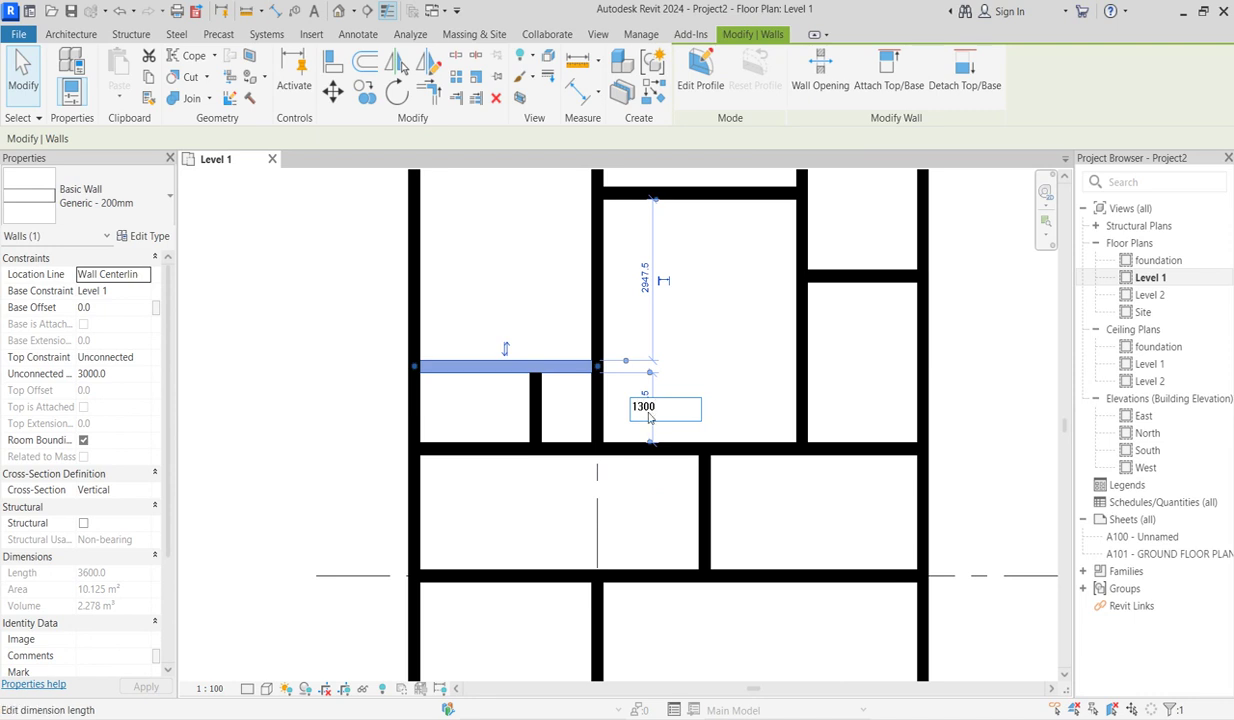
key(Return)
Set the distance from the short vertical partition to the grid 2 wall to 1200 mm.
click(533, 418)
click(564, 500)
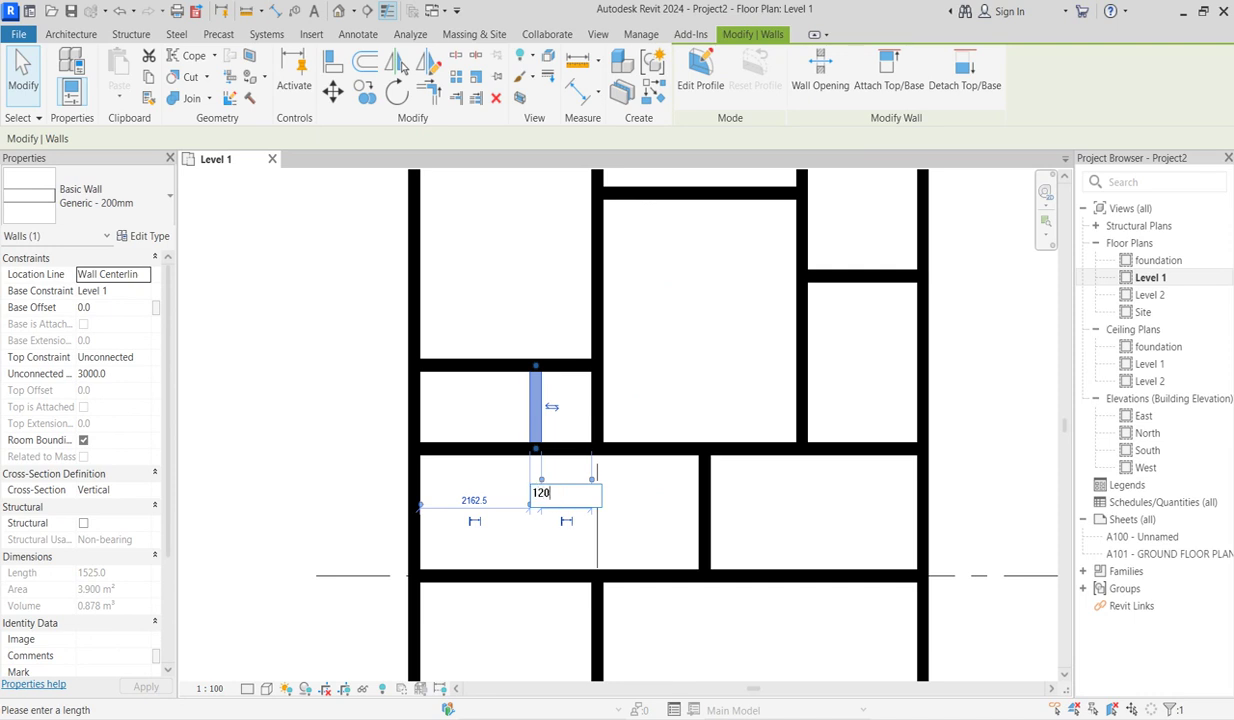
key(Return)
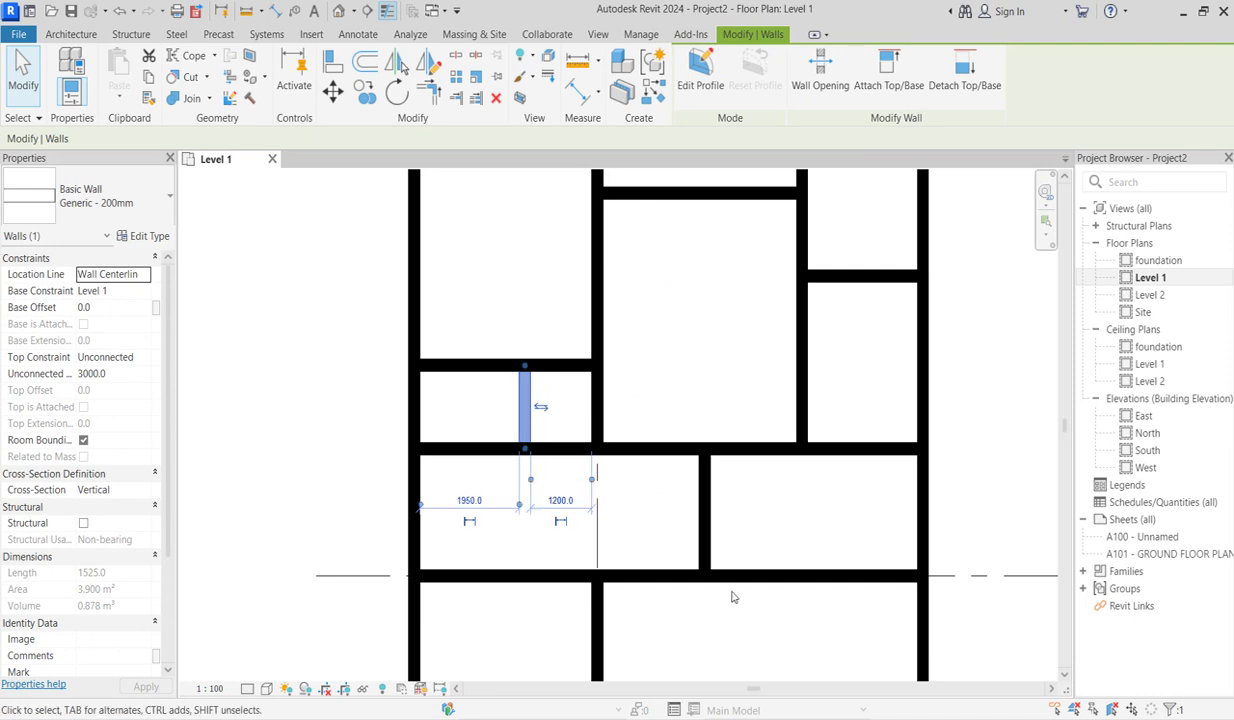
click(713, 295)
Shorten the lower grid 2 wall by moving its upper end from grid C down to the cross wall just above grid B.
scroll(617, 499, down, 3)
scroll(603, 458, up, 2)
scroll(603, 458, down, 3)
scroll(610, 500, up, 1)
scroll(617, 516, down, 1)
scroll(622, 592, up, 2)
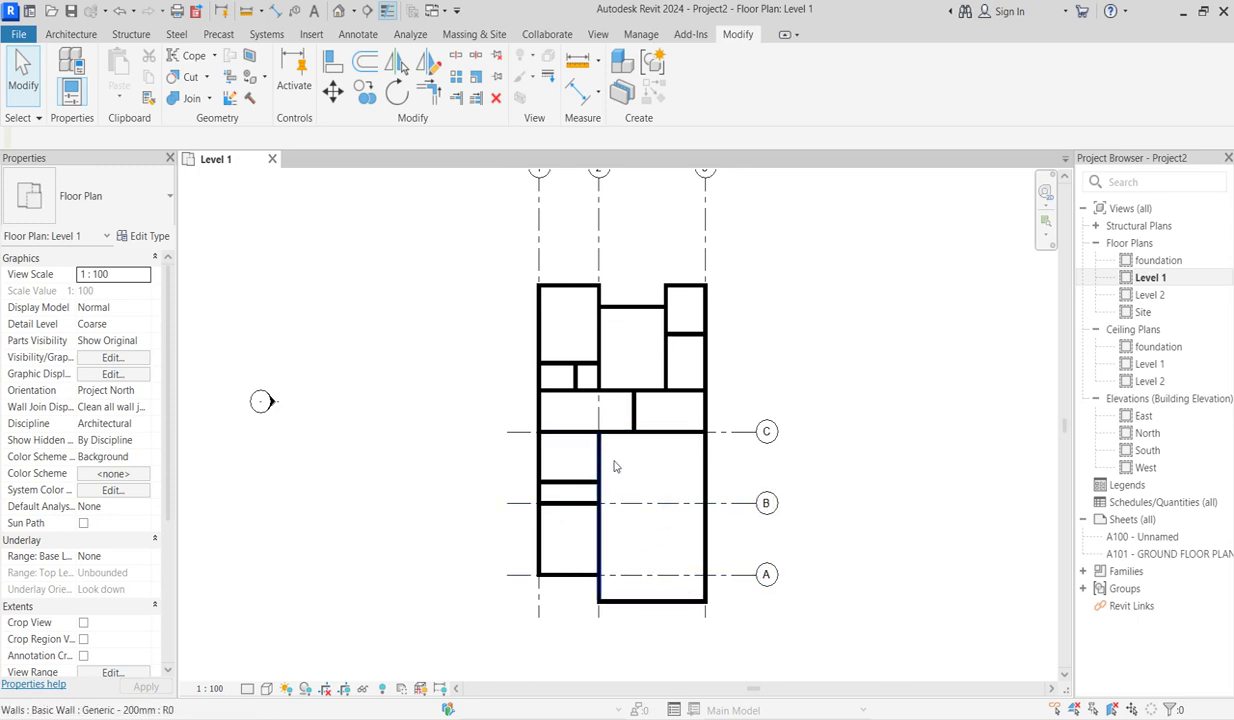
scroll(677, 466, up, 1)
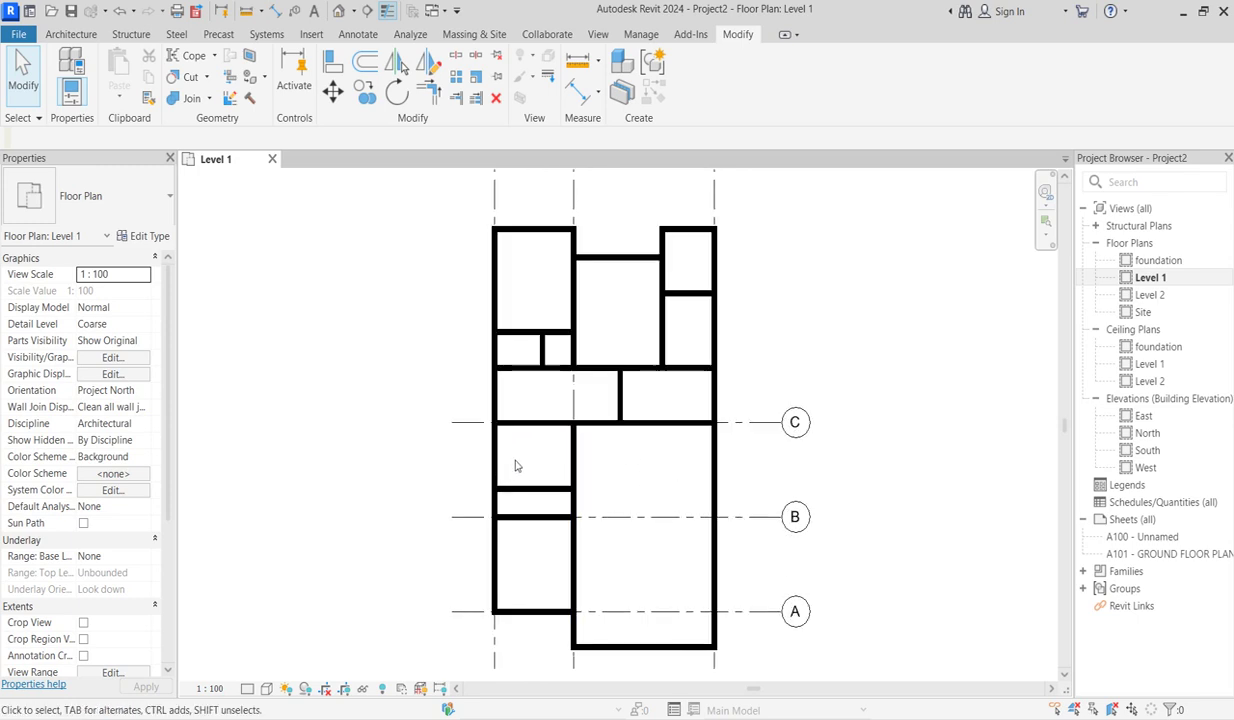
scroll(571, 458, up, 1)
click(572, 436)
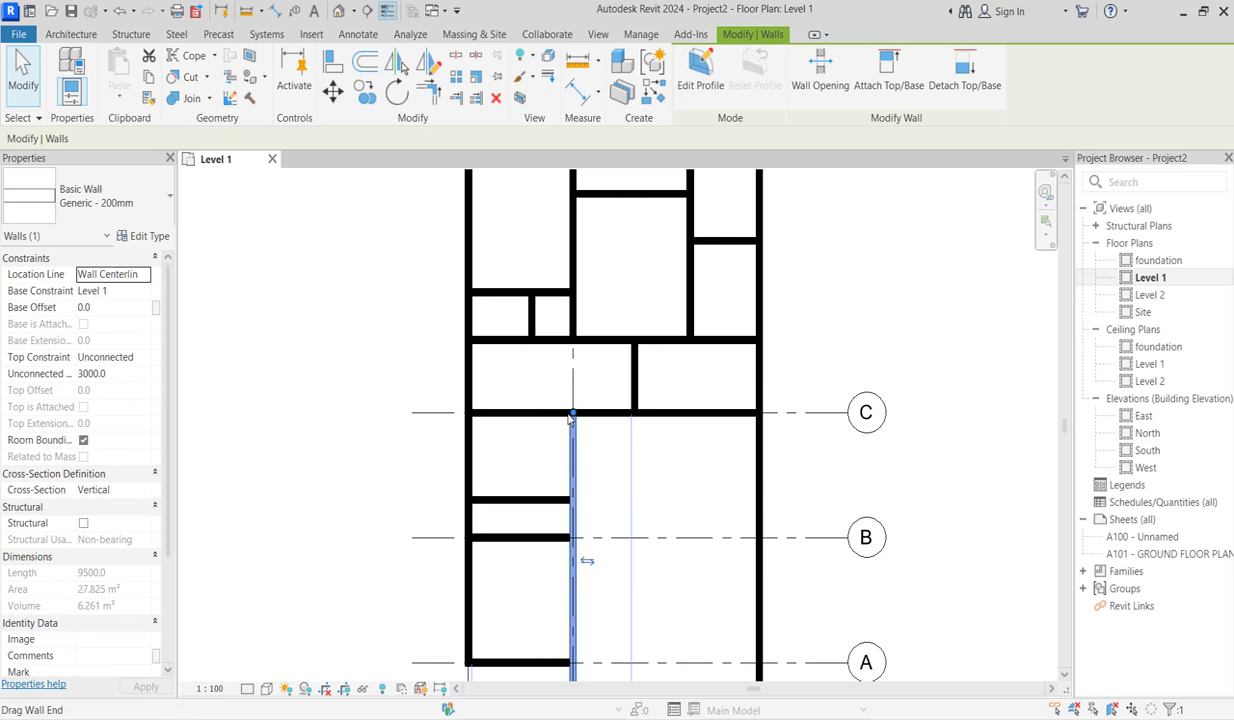
drag(572, 415, 572, 500)
click(695, 490)
scroll(628, 488, down, 3)
scroll(642, 504, up, 2)
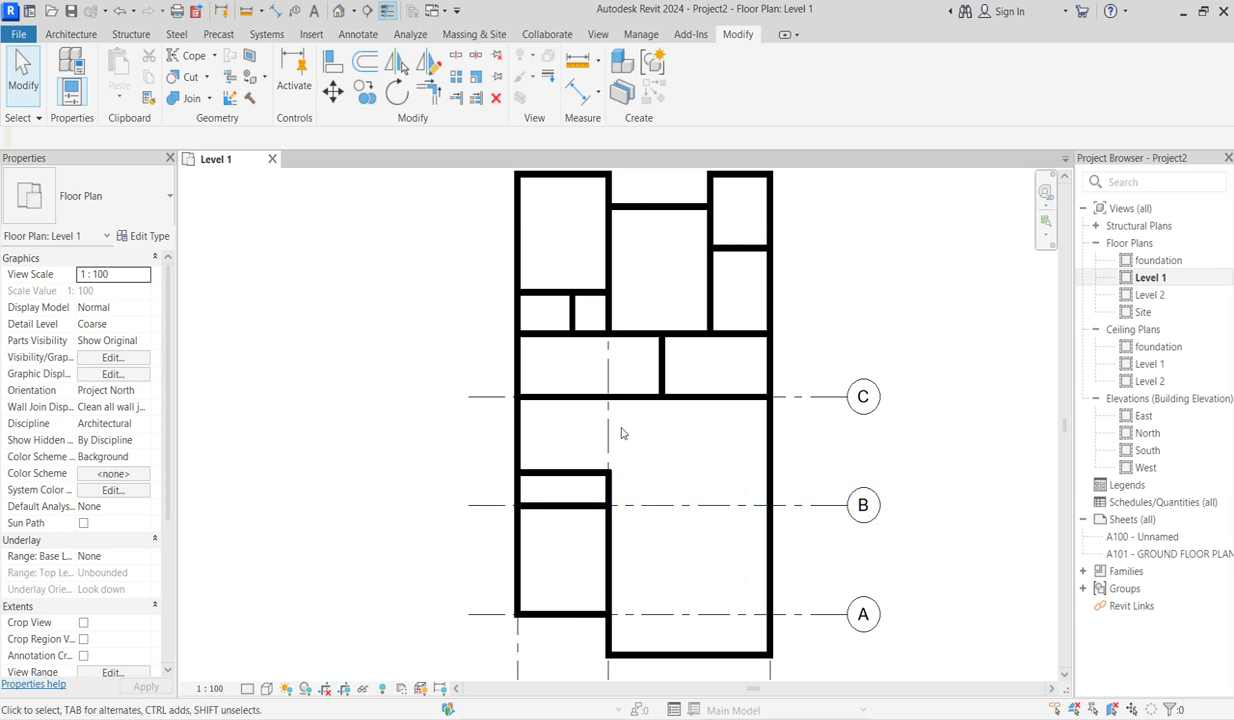
scroll(629, 495, down, 2)
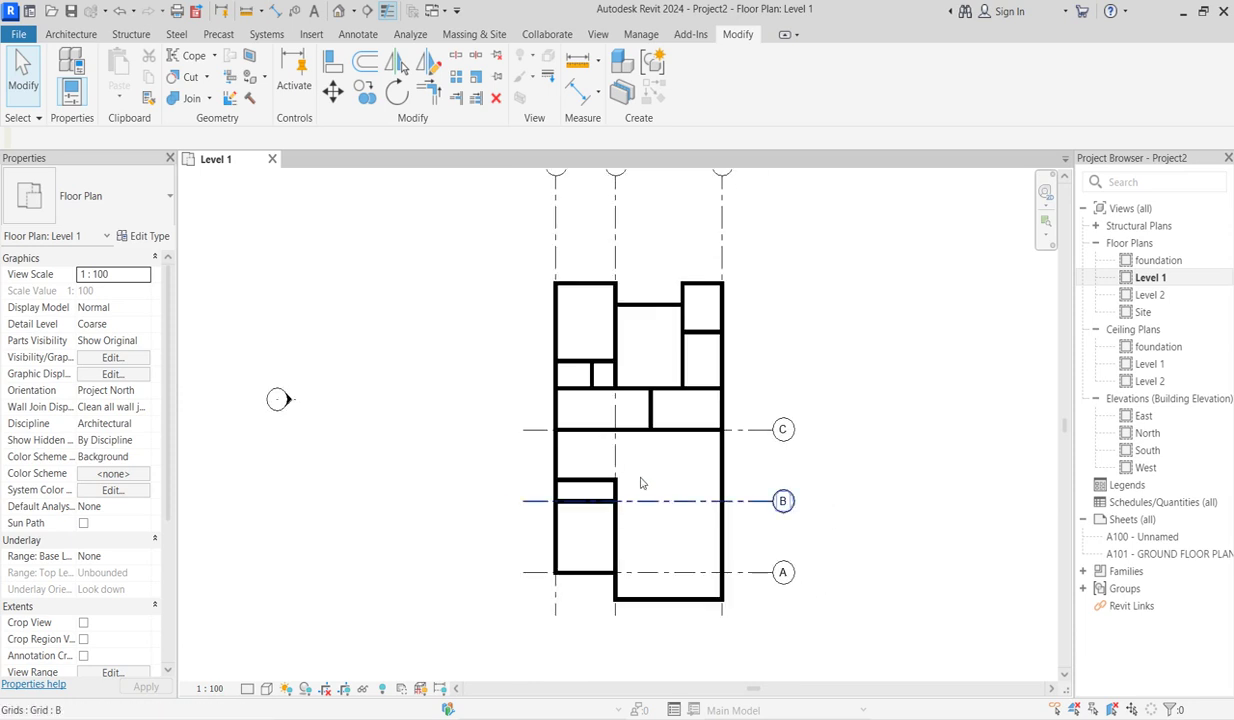
scroll(642, 483, up, 2)
scroll(660, 511, down, 2)
scroll(617, 538, up, 2)
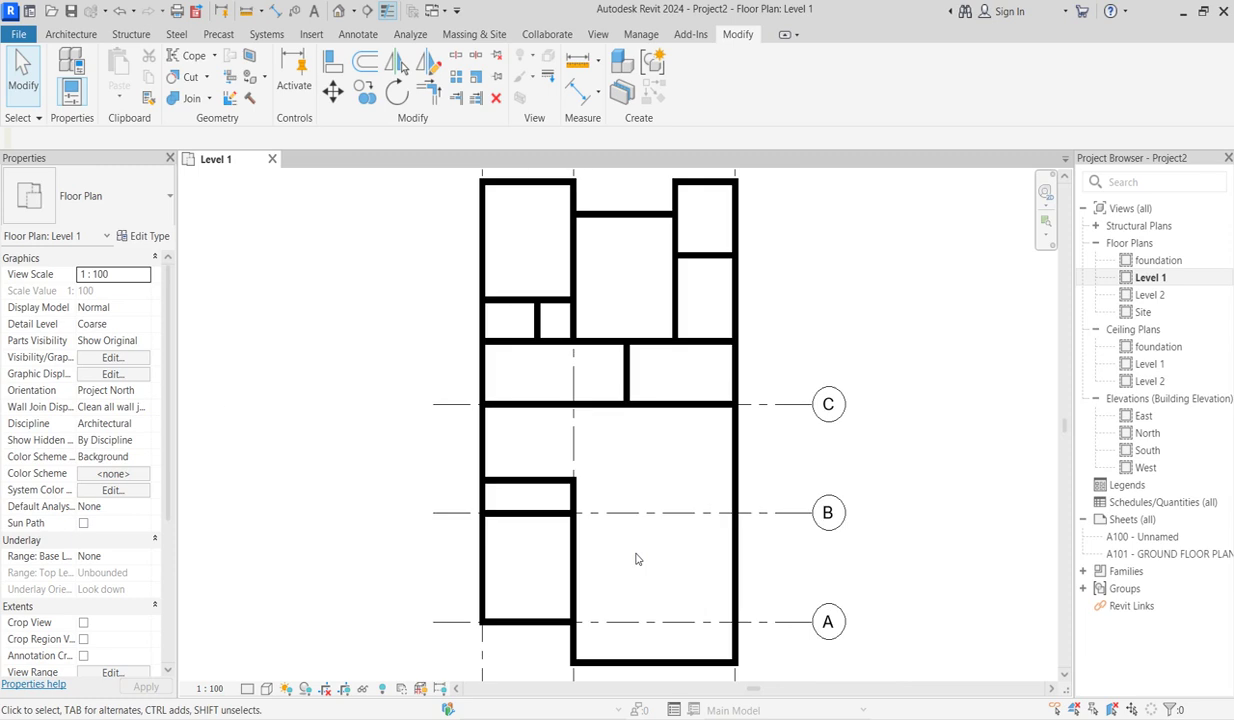
Draw a vertical detail line about 2675 mm long beside grid 2, from the cross wall above grid B up to grid C.
scroll(622, 510, down, 3)
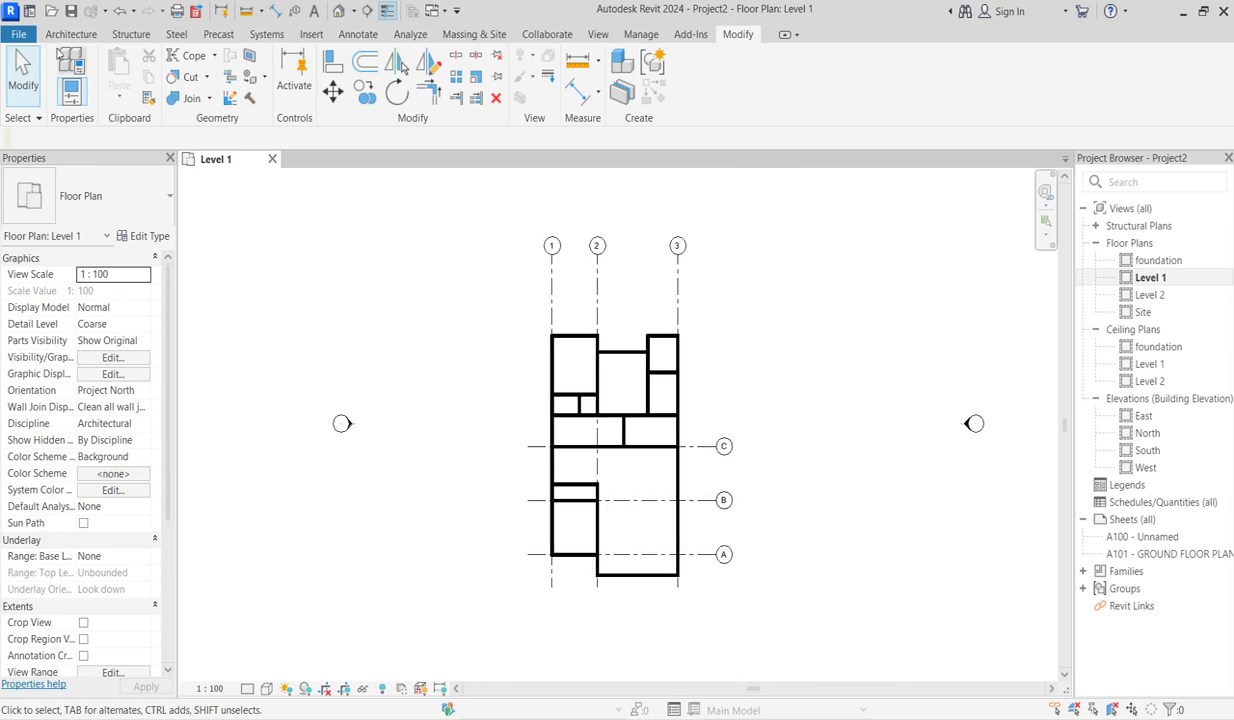
click(358, 34)
click(389, 56)
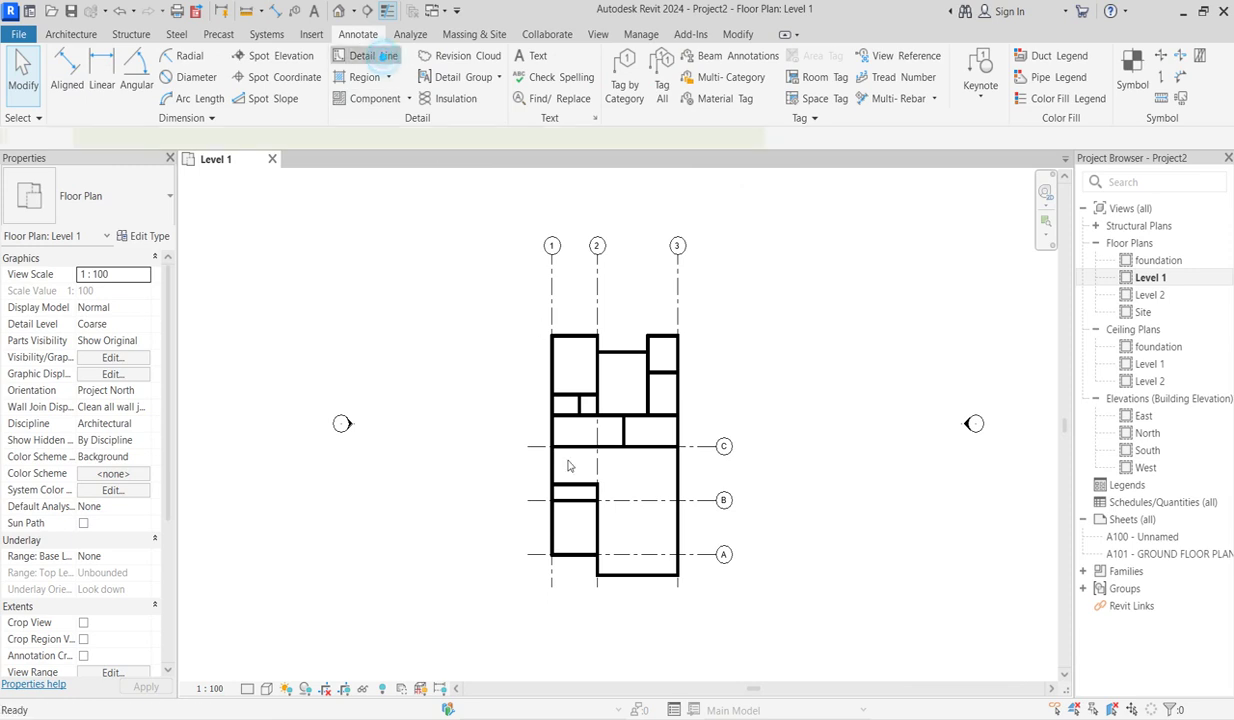
scroll(560, 470, up, 5)
click(620, 416)
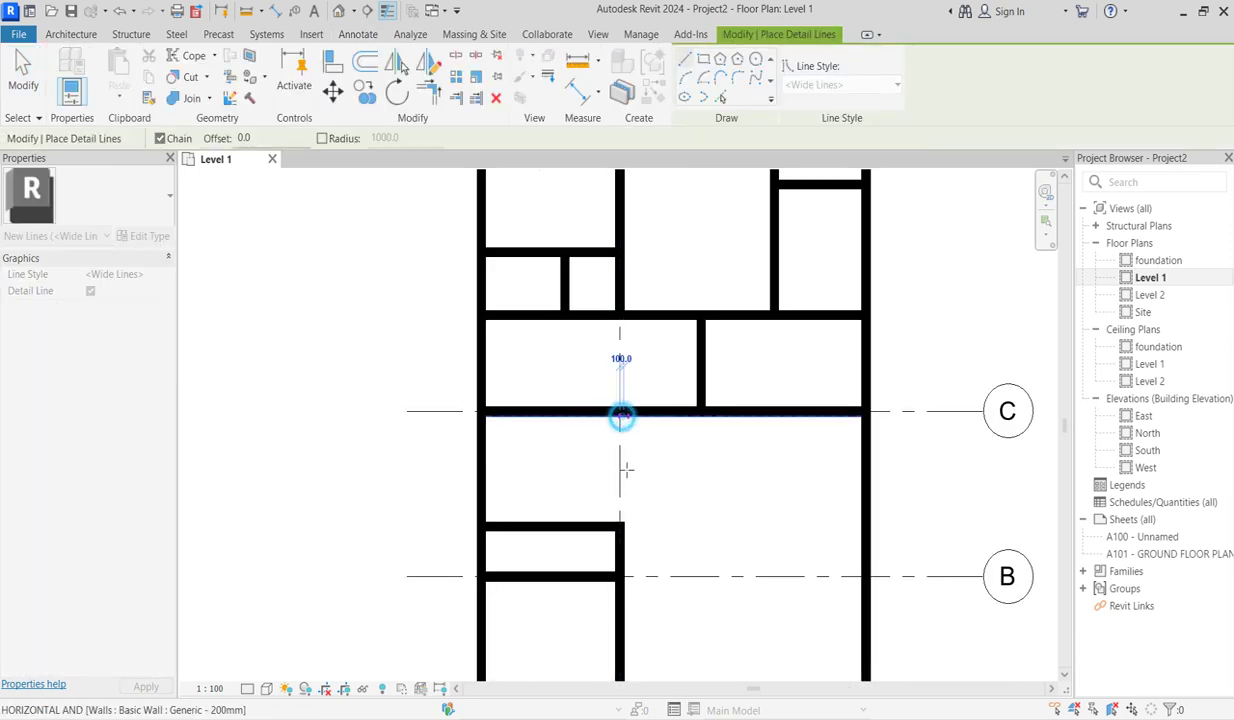
key(Escape)
click(632, 526)
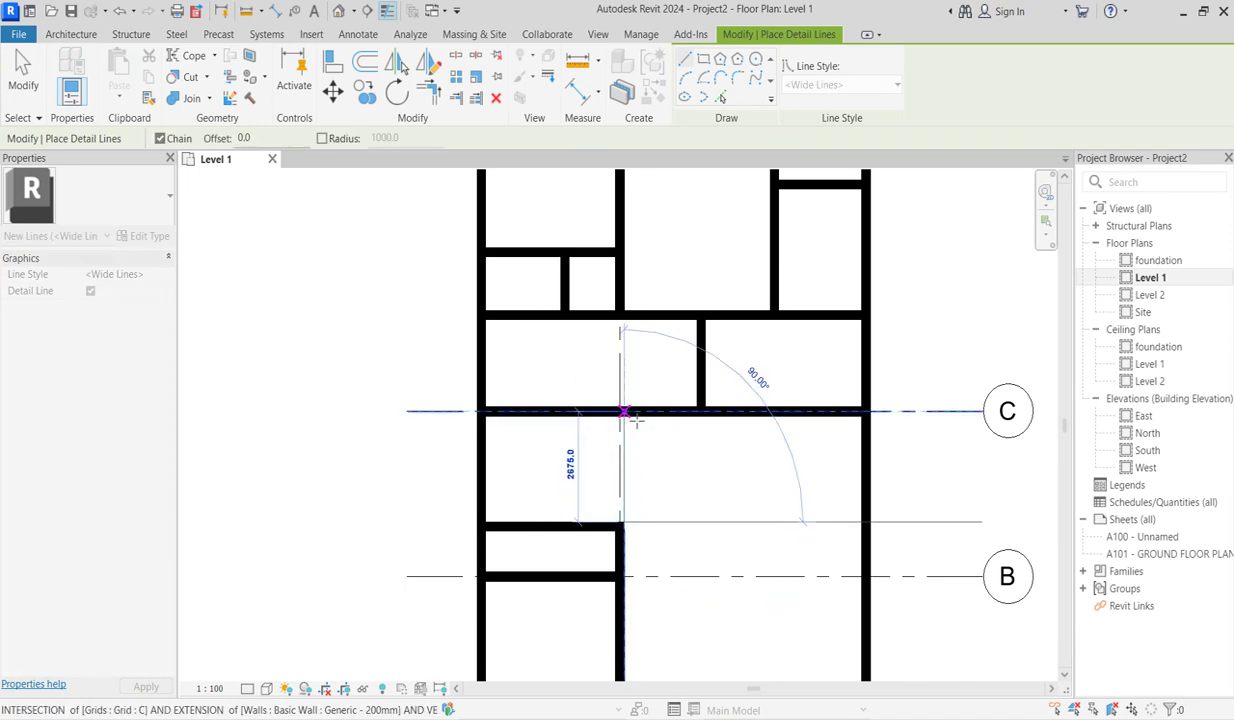
click(630, 413)
key(Escape)
Draw a horizontal detail line about 6175 mm long from the end of the cross wall above grid B to the grid 3 wall.
click(624, 521)
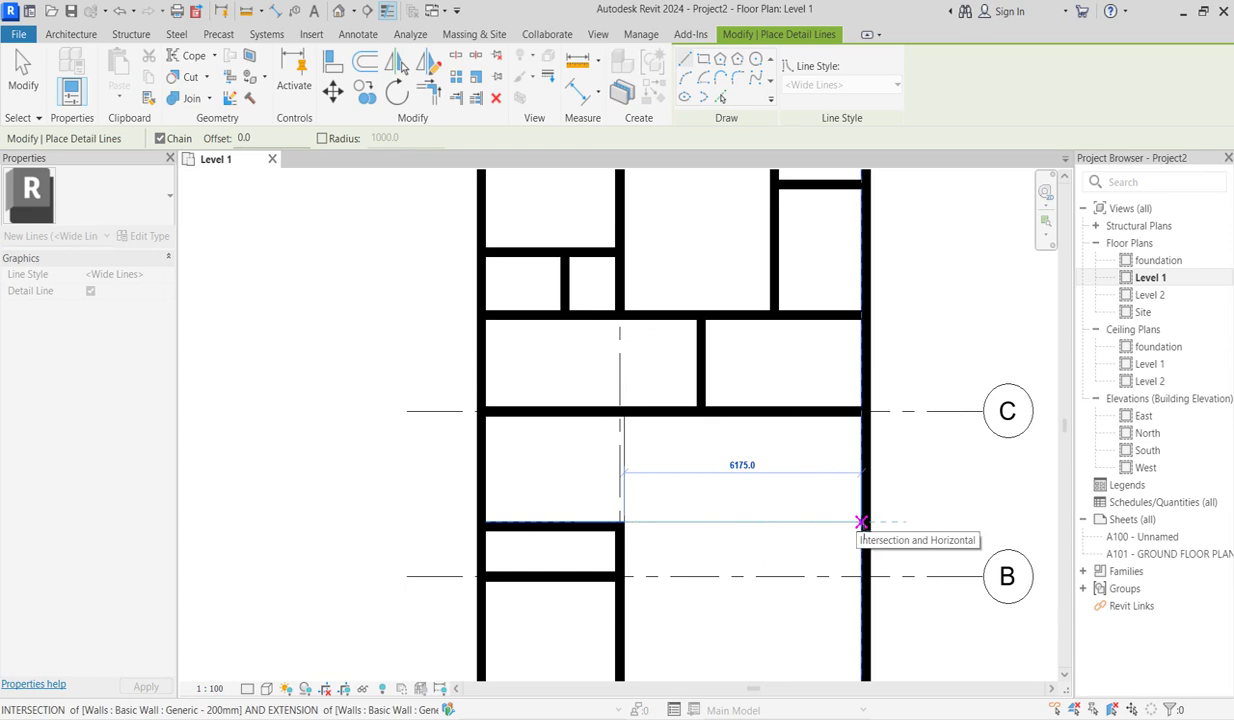
click(861, 521)
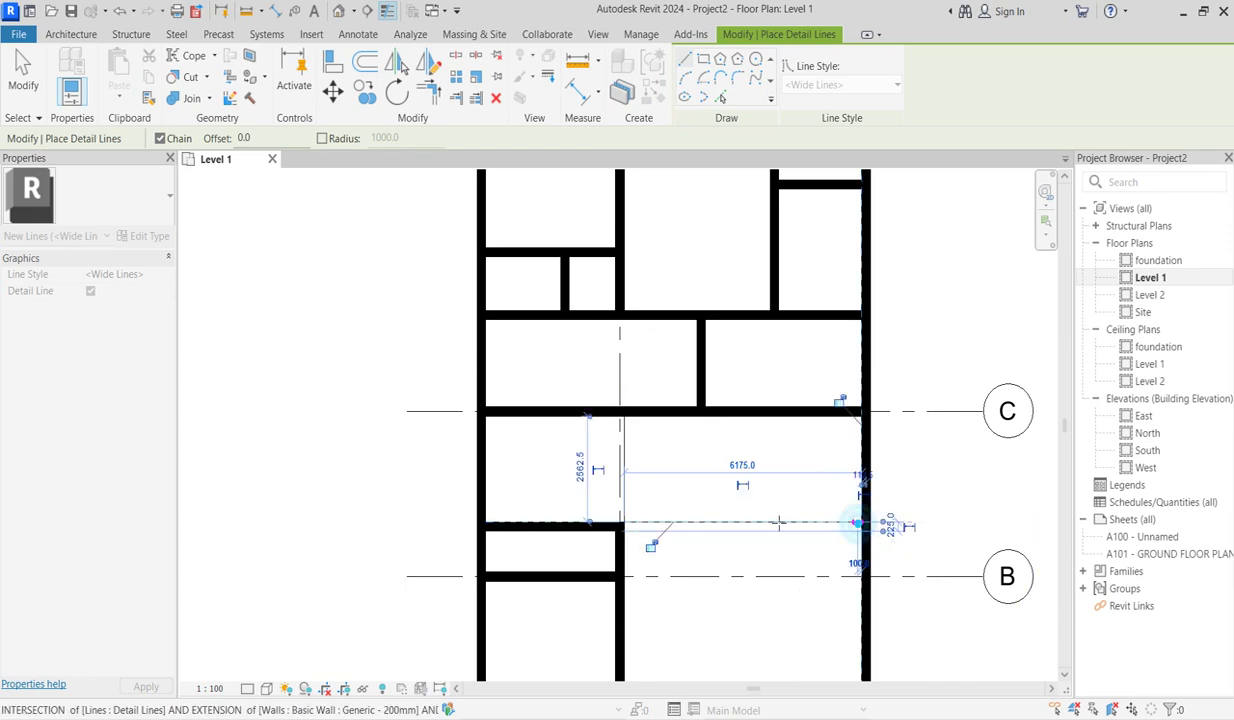
scroll(775, 520, down, 3)
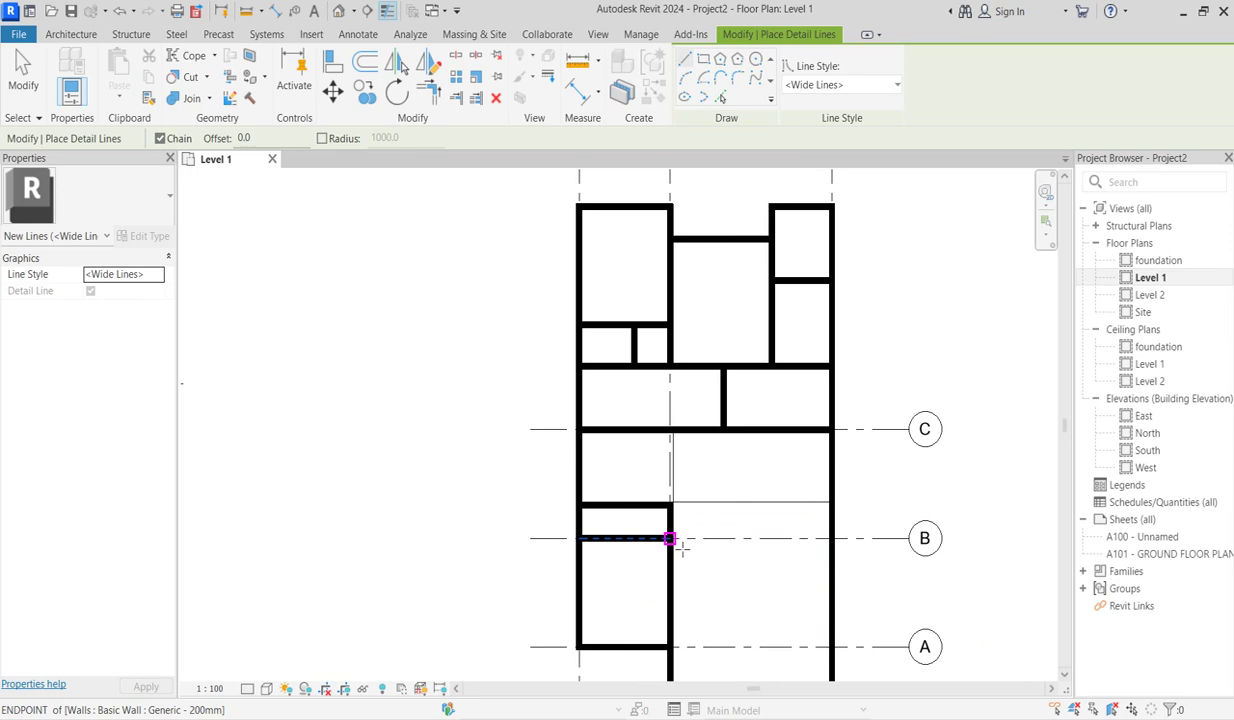
key(Escape)
key(Escape)
Delete the horizontal detail line between the grid 2 and grid 3 walls.
scroll(807, 509, up, 2)
click(808, 508)
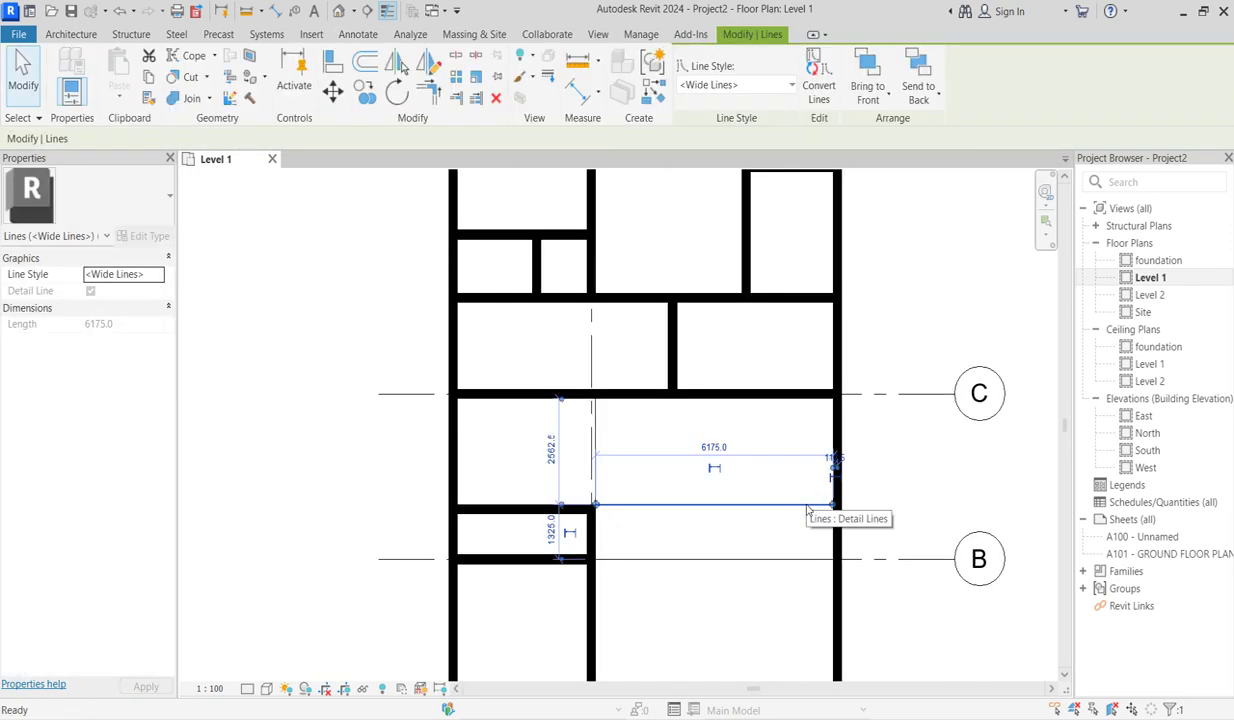
key(Delete)
scroll(738, 612, down, 3)
scroll(735, 626, up, 2)
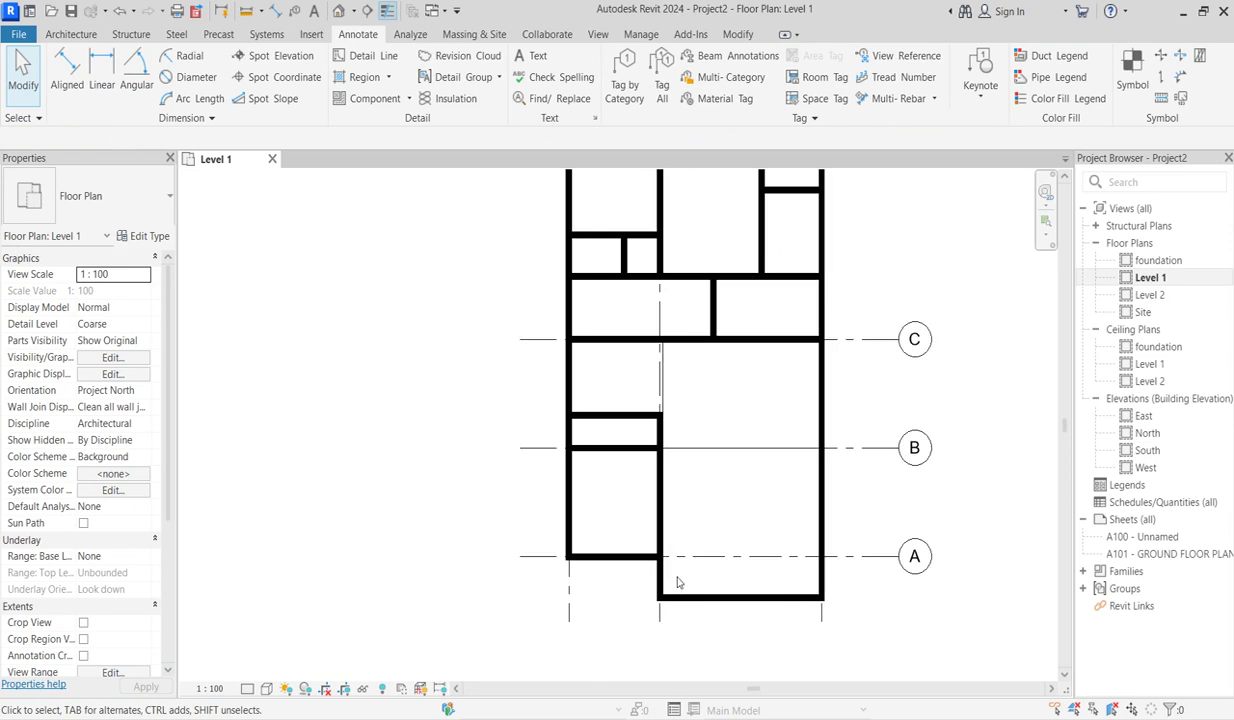
Examine the exterior walls and interior partitions across the whole Level 1 plan.
scroll(670, 582, down, 3)
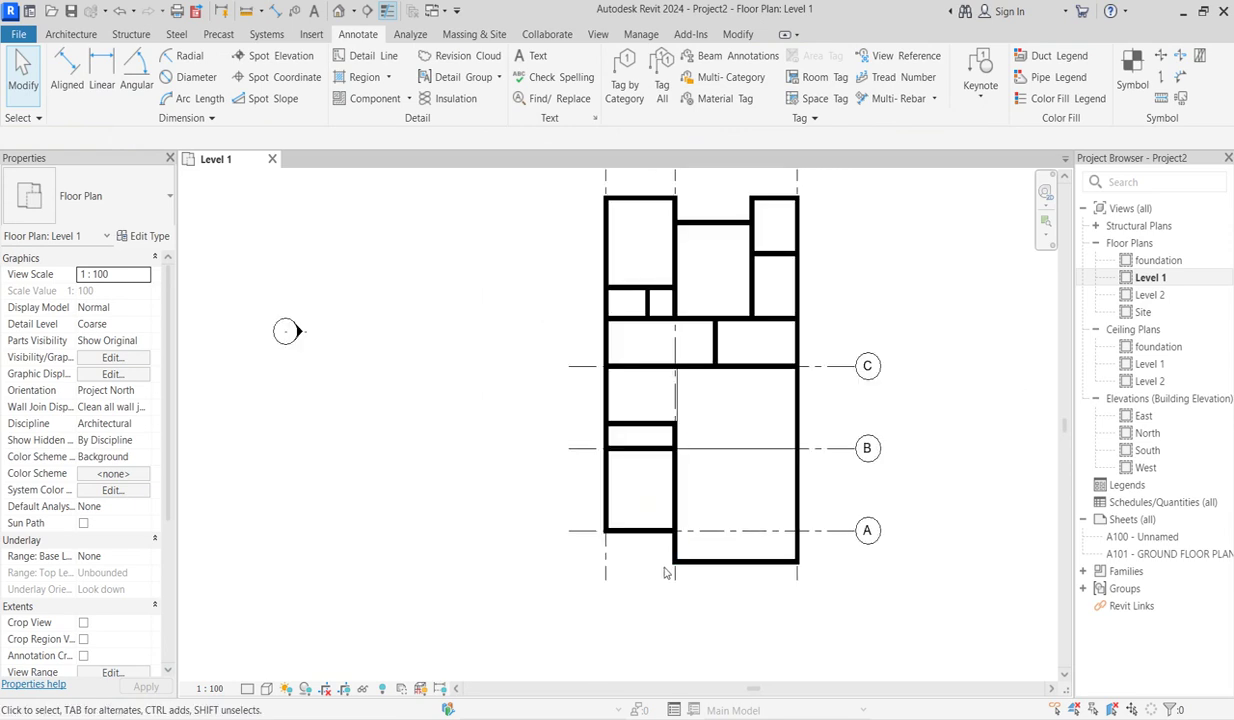
scroll(667, 572, down, 2)
scroll(662, 560, up, 2)
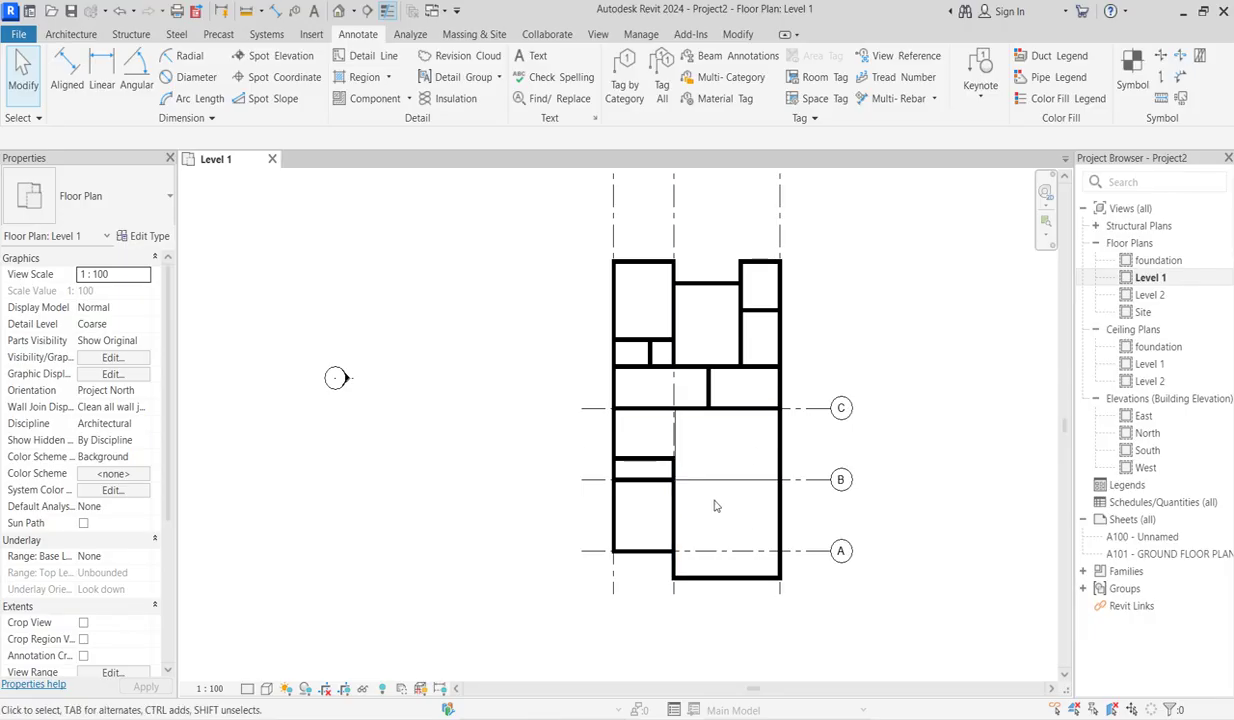
scroll(735, 560, up, 2)
scroll(735, 560, down, 4)
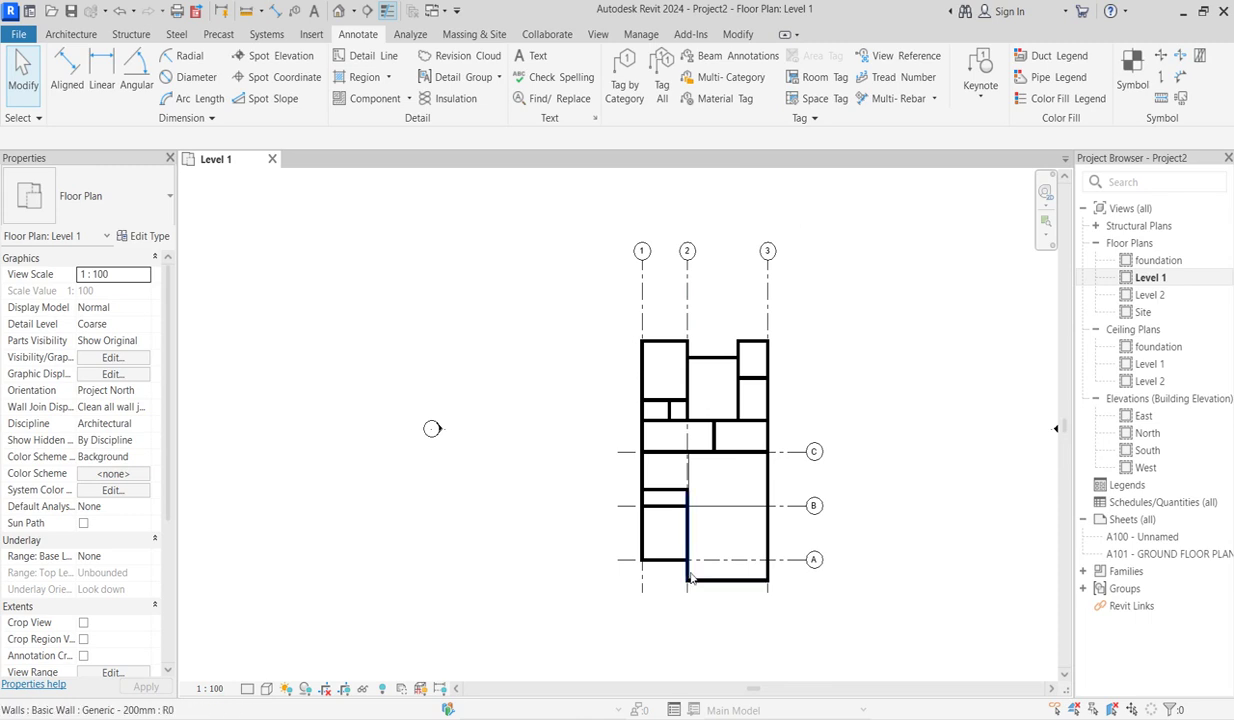
scroll(691, 560, up, 1)
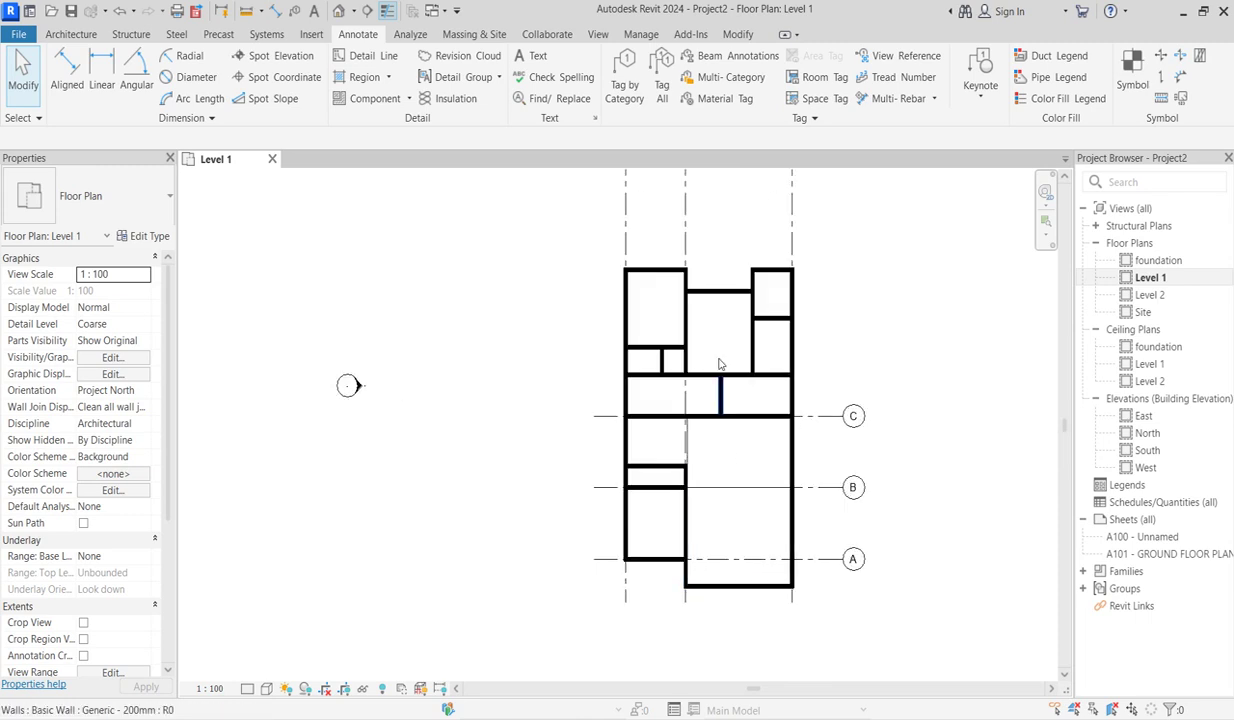
scroll(685, 280, up, 3)
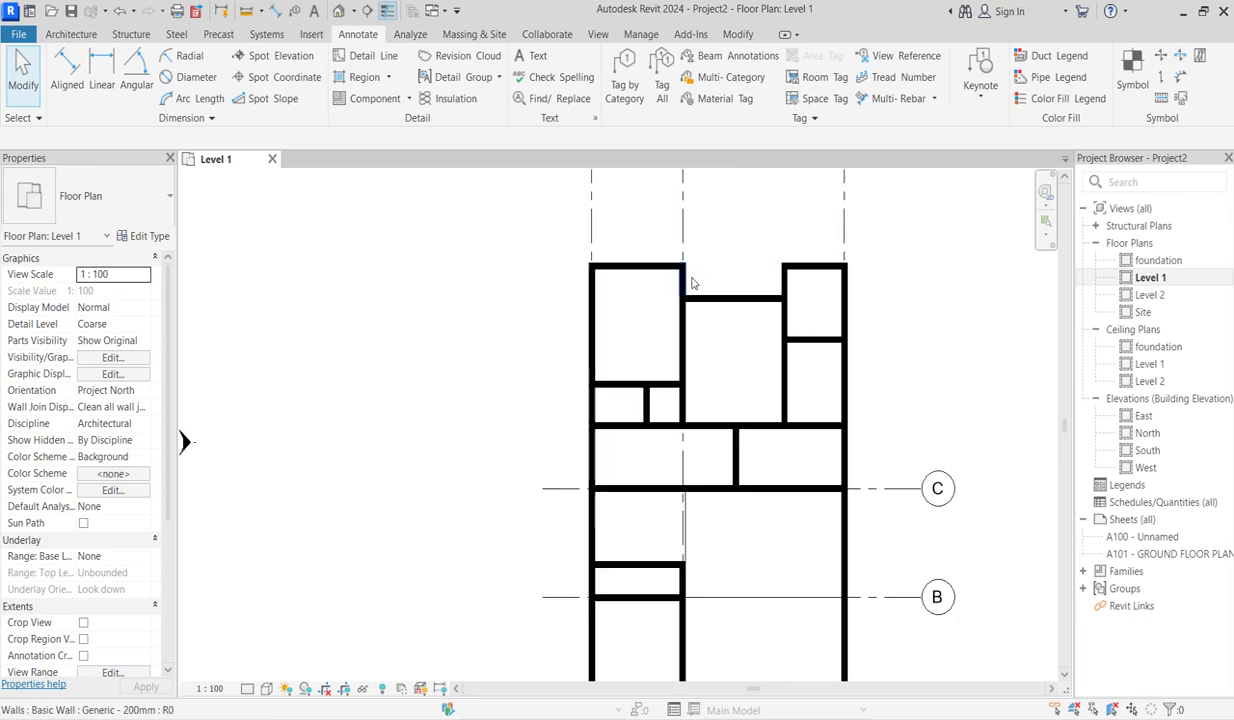
scroll(785, 282, down, 5)
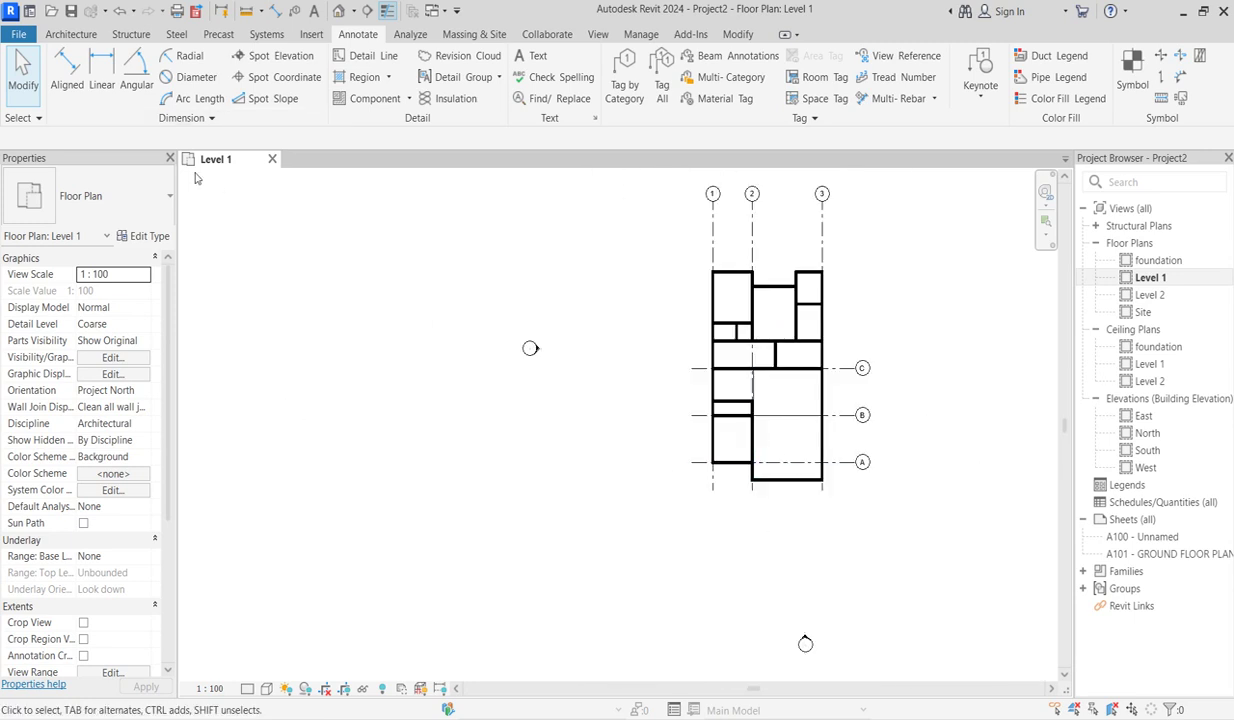
Create a rectangular Generic 150mm architectural floor on Level 1, about 10112.5 by 17925 mm, from the upper grid 3 corner to grid 1.
click(73, 36)
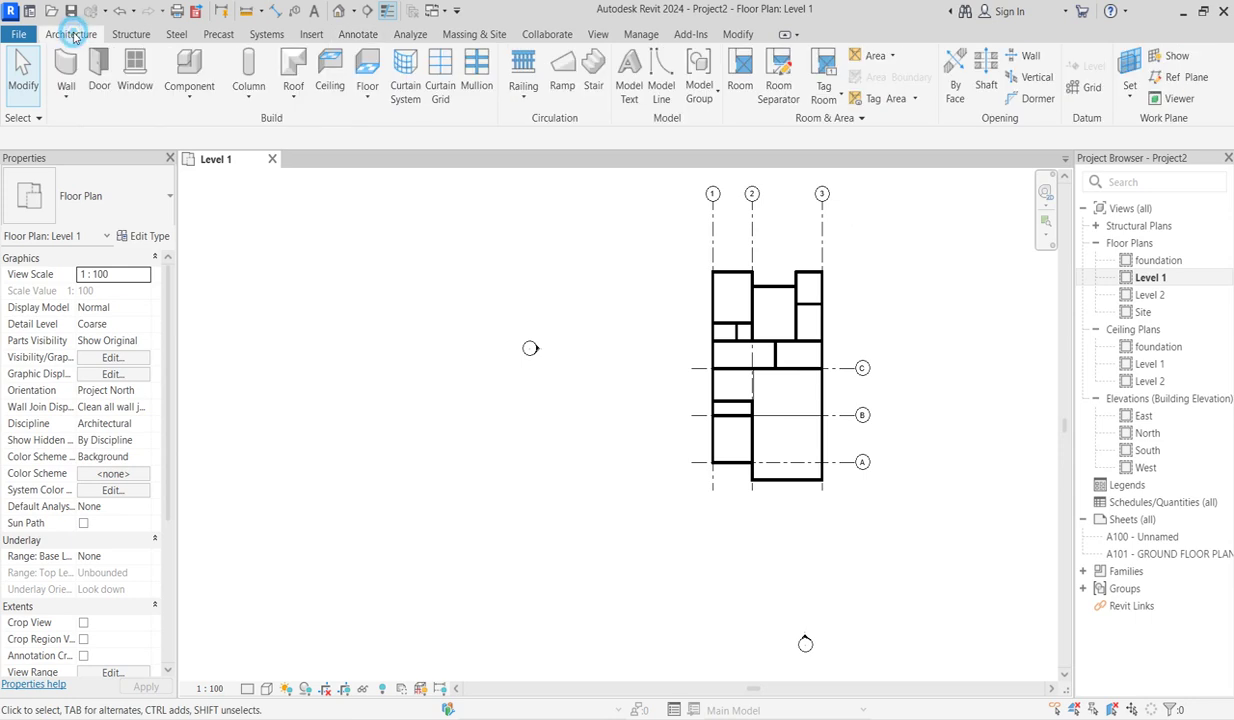
click(369, 104)
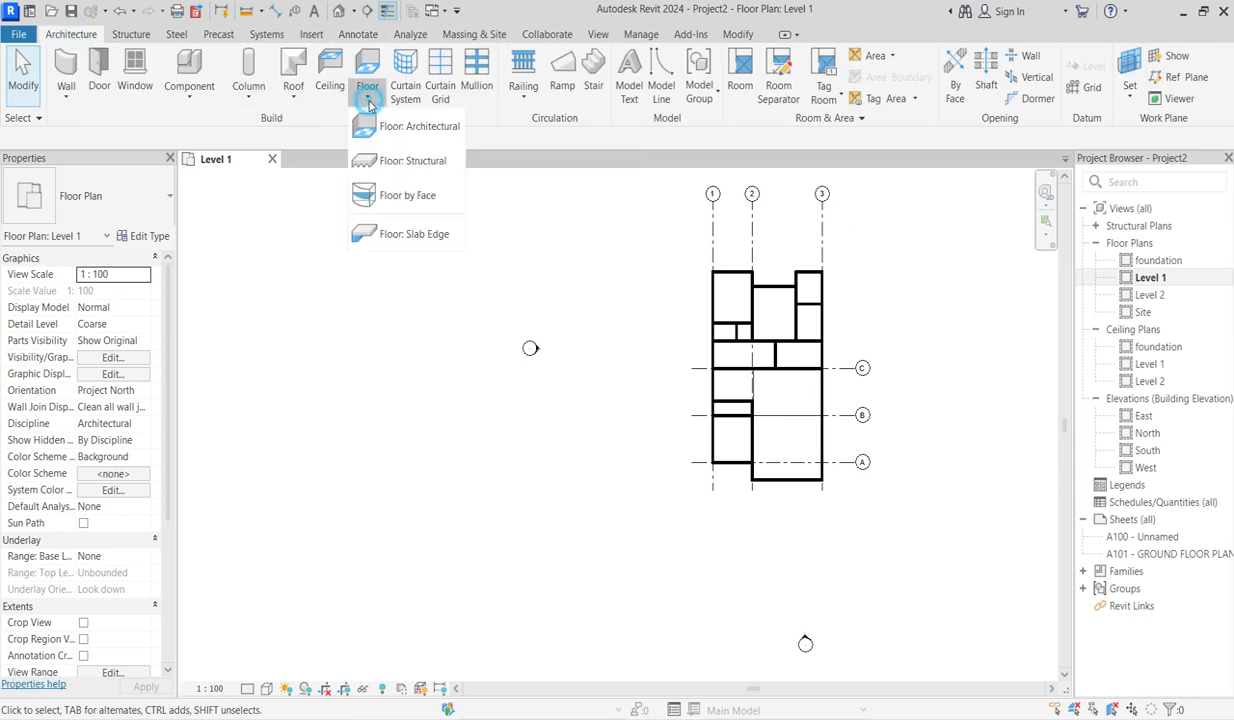
click(419, 127)
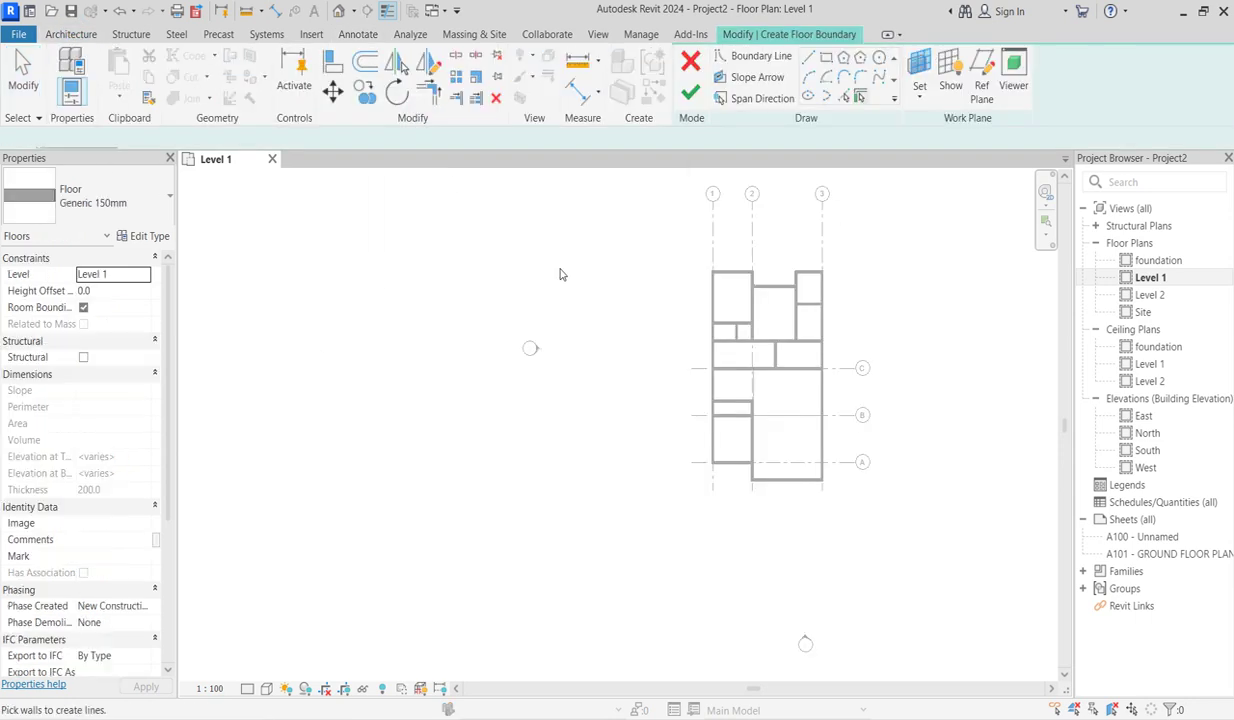
click(827, 58)
click(822, 270)
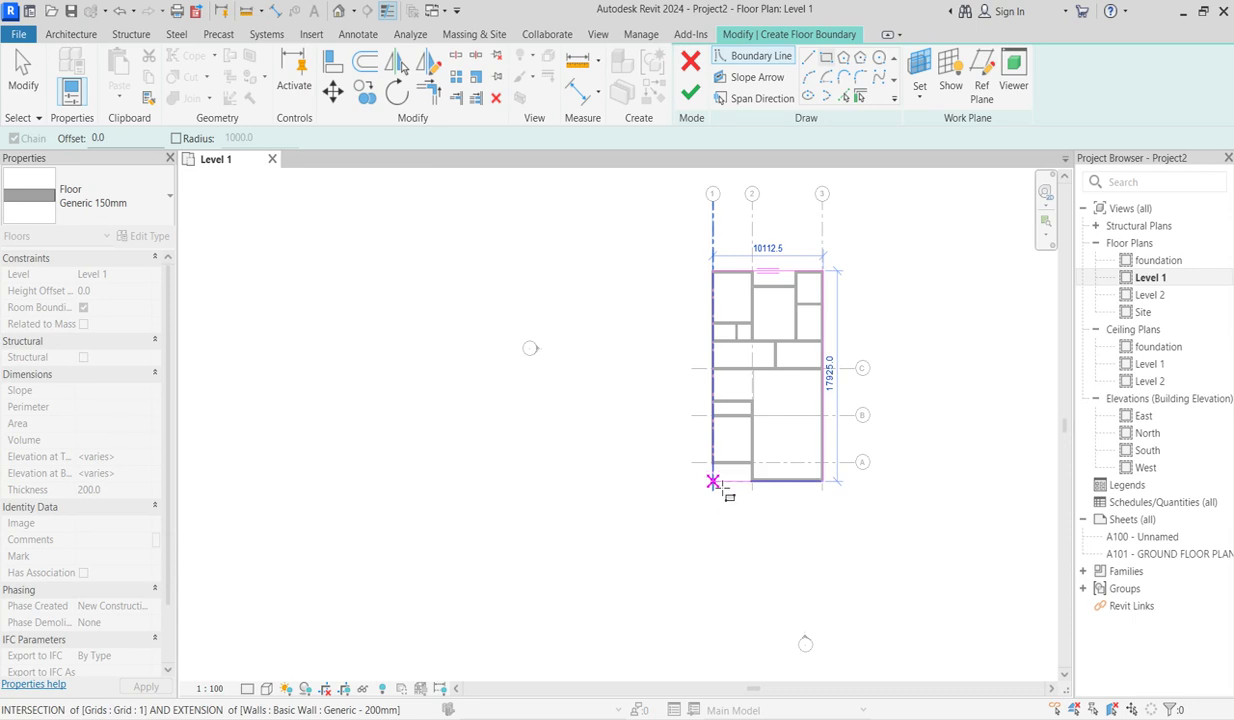
click(713, 483)
scroll(817, 400, up, 2)
scroll(693, 520, down, 2)
scroll(693, 520, down, 1)
right_click(568, 352)
click(605, 363)
click(690, 91)
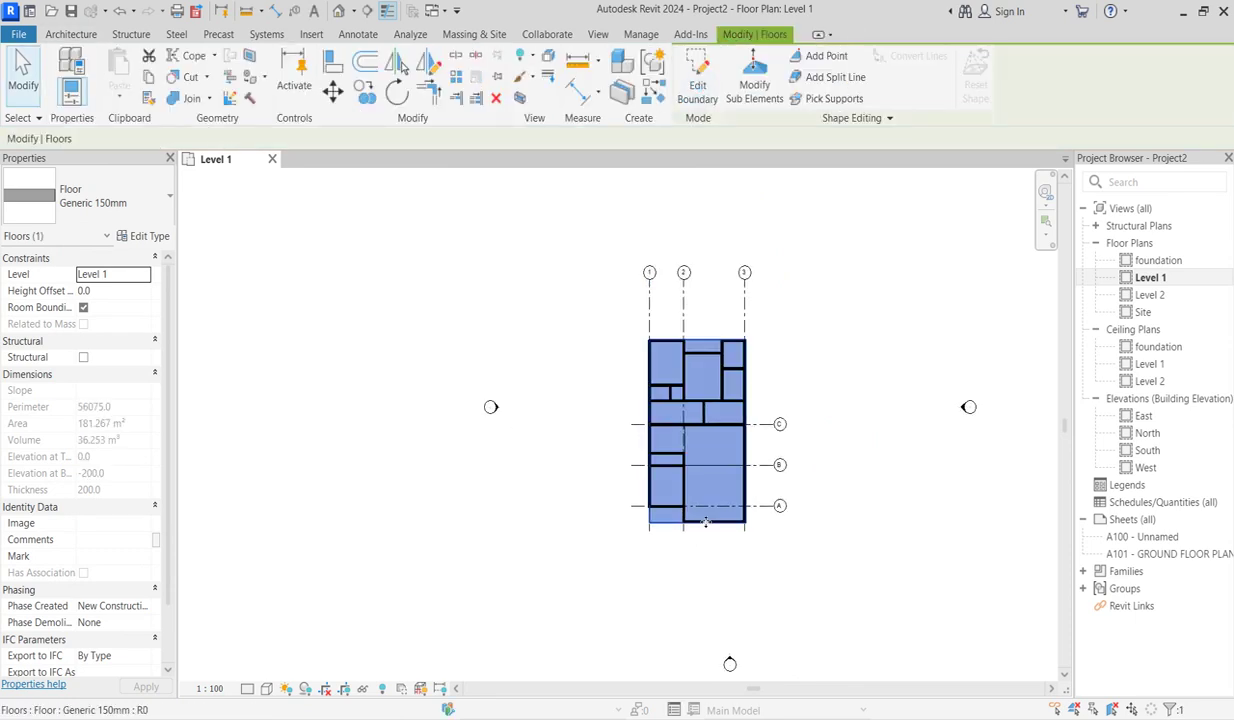
Edit the floor boundary, aligning its grid 1 edge with the outer face of the grid 1 wall, and finish the sketch.
scroll(647, 531, up, 3)
scroll(647, 531, up, 1)
click(512, 523)
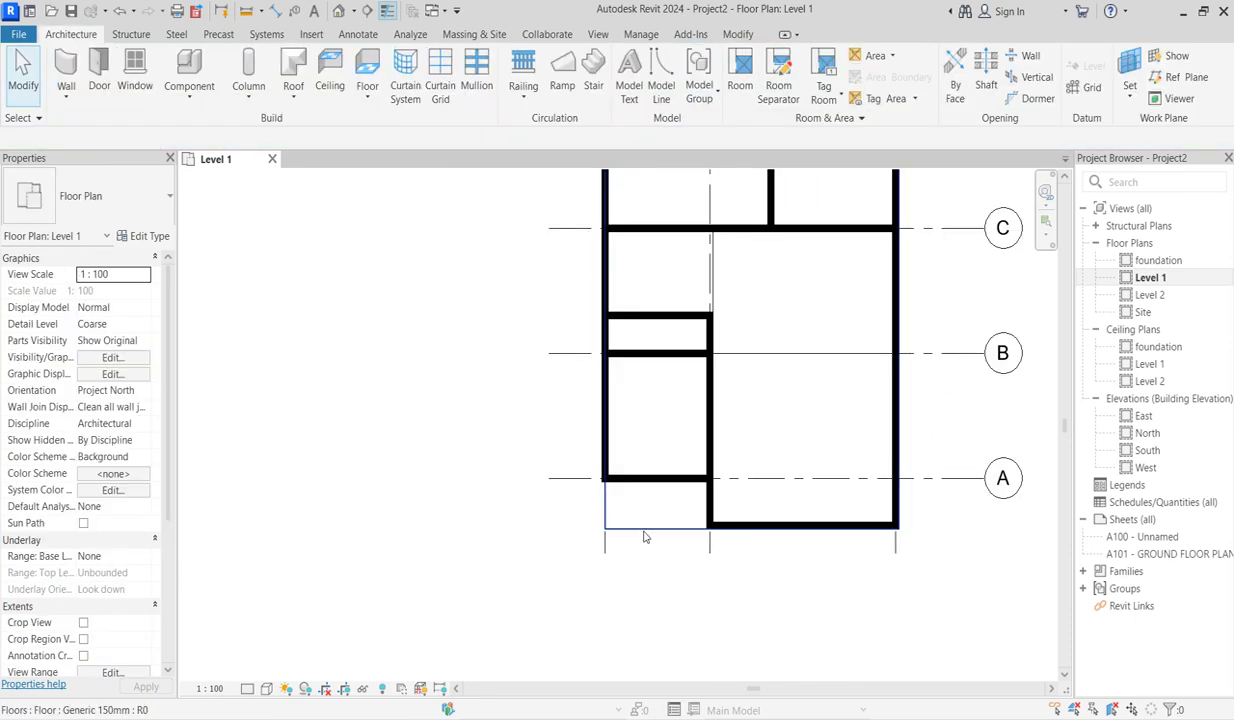
click(624, 518)
click(697, 78)
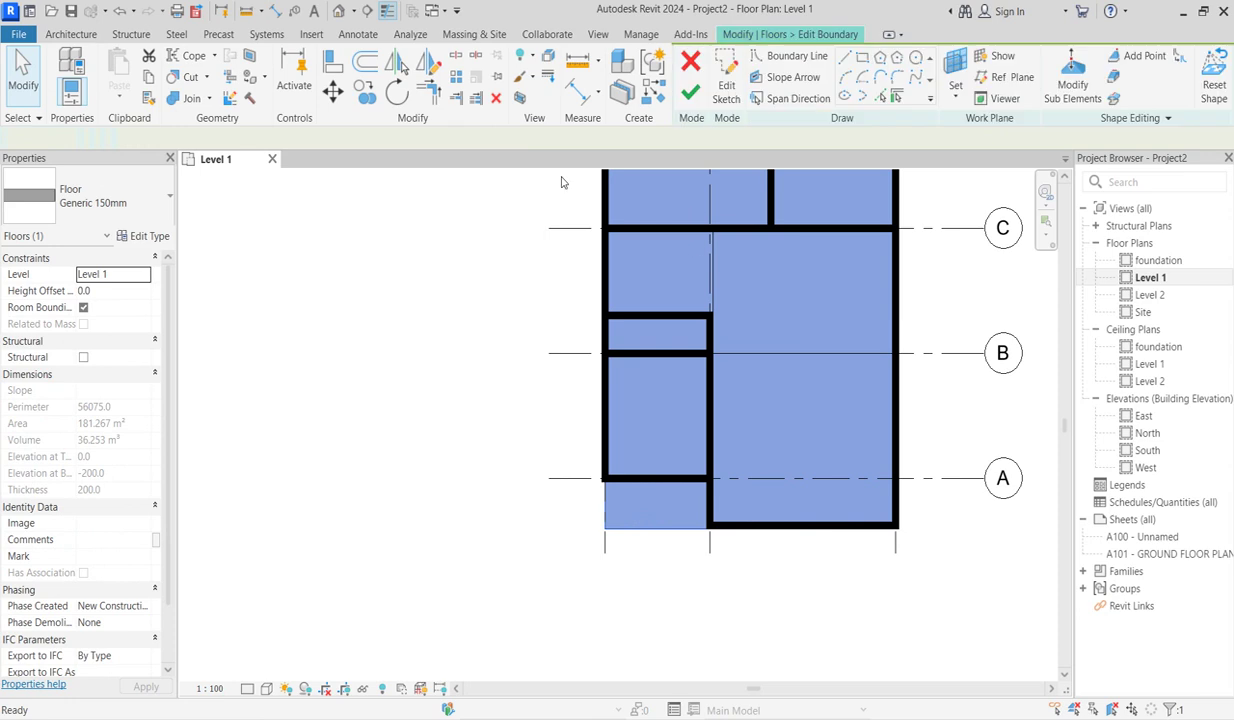
scroll(575, 458, up, 3)
key(a)
key(l)
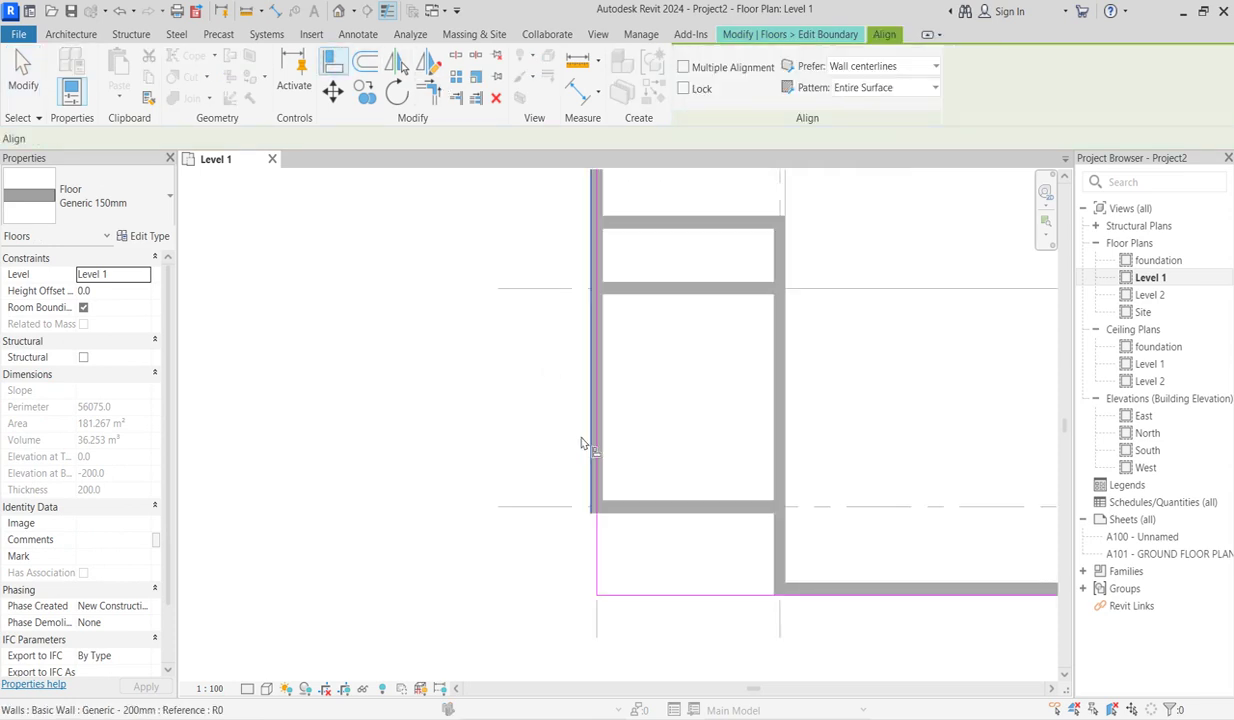
click(596, 440)
scroll(600, 465, down, 5)
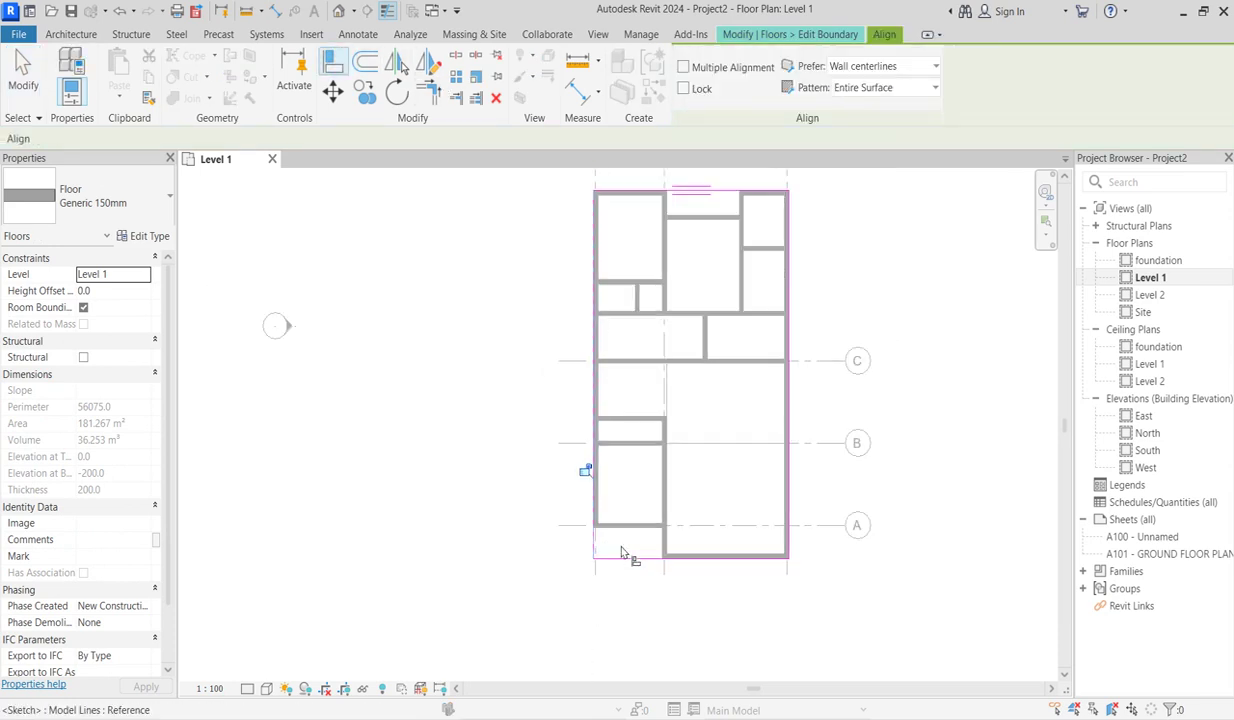
scroll(713, 300, up, 4)
scroll(711, 386, down, 3)
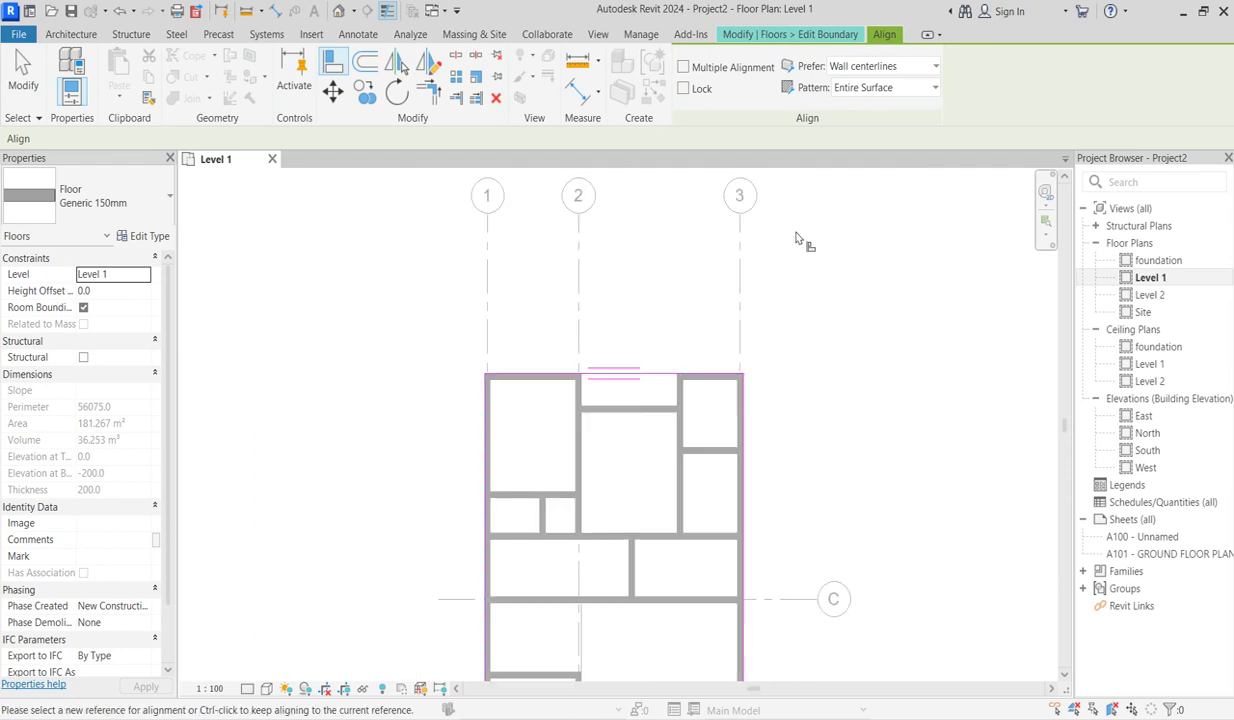
right_click(790, 268)
right_click(812, 266)
click(840, 274)
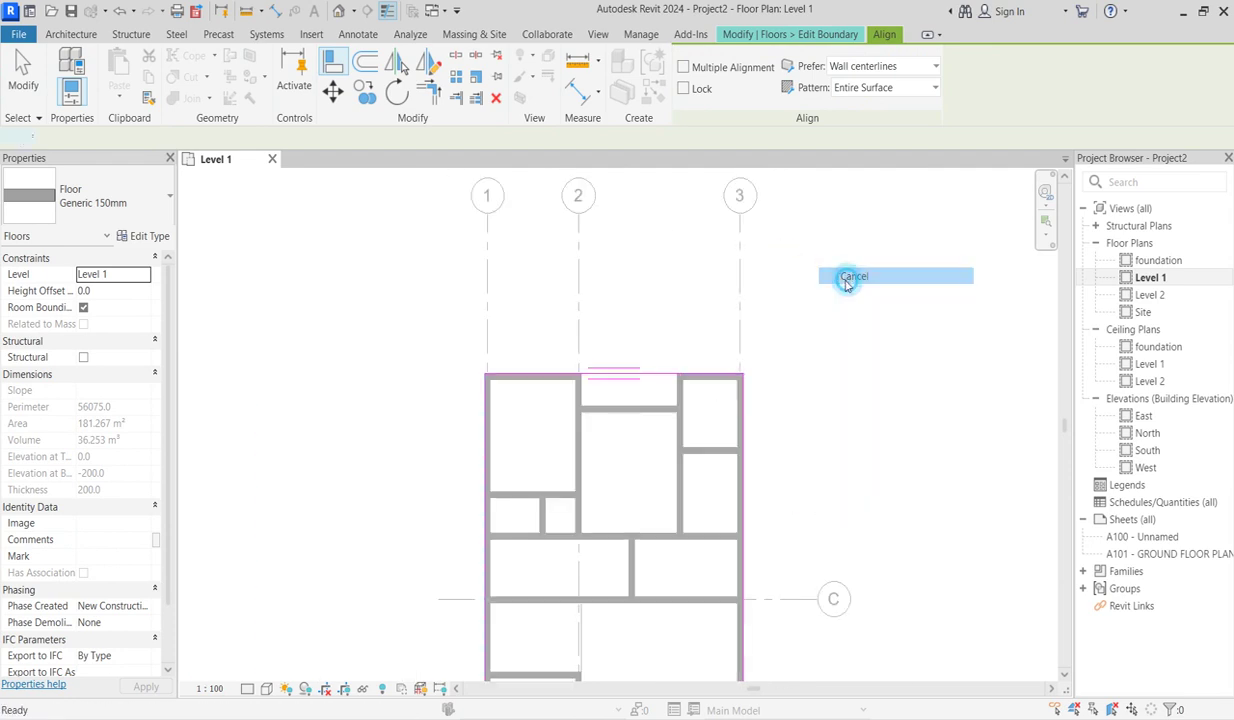
click(691, 95)
Set the distance from the recessed upper wall between grids 2 and 3 to the building's top wall line to 1200 mm.
scroll(620, 418, up, 2)
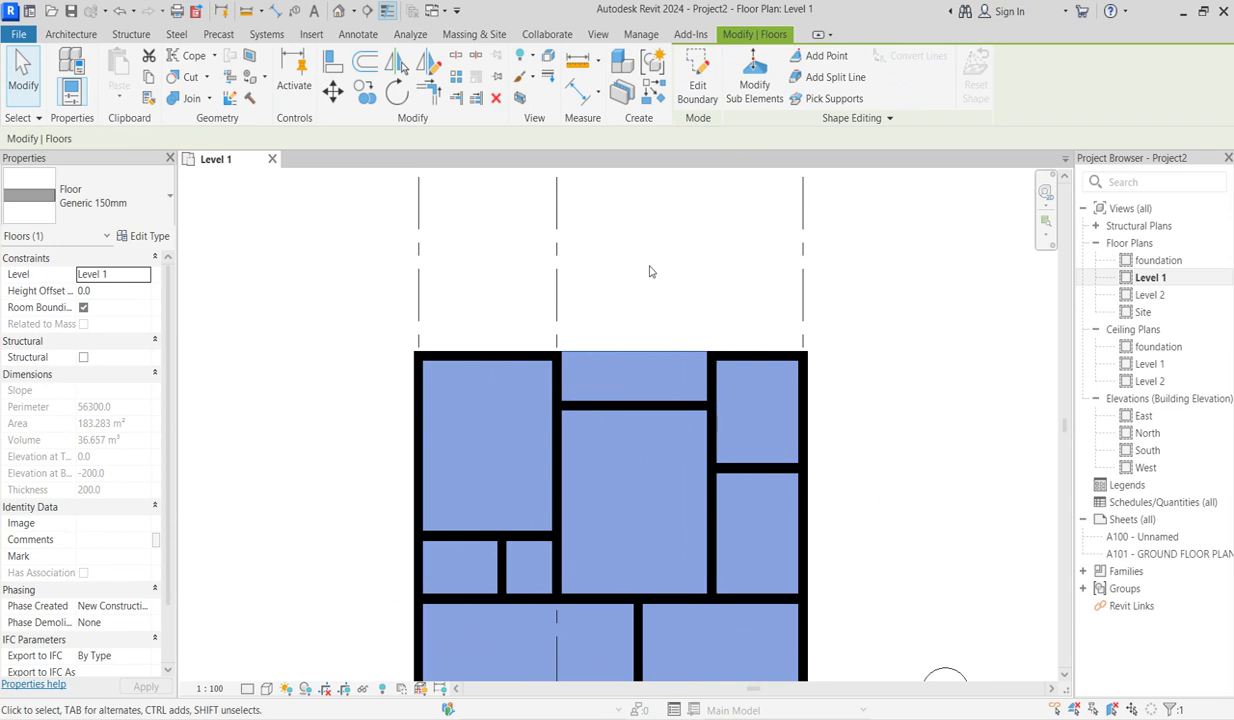
key(Escape)
click(637, 404)
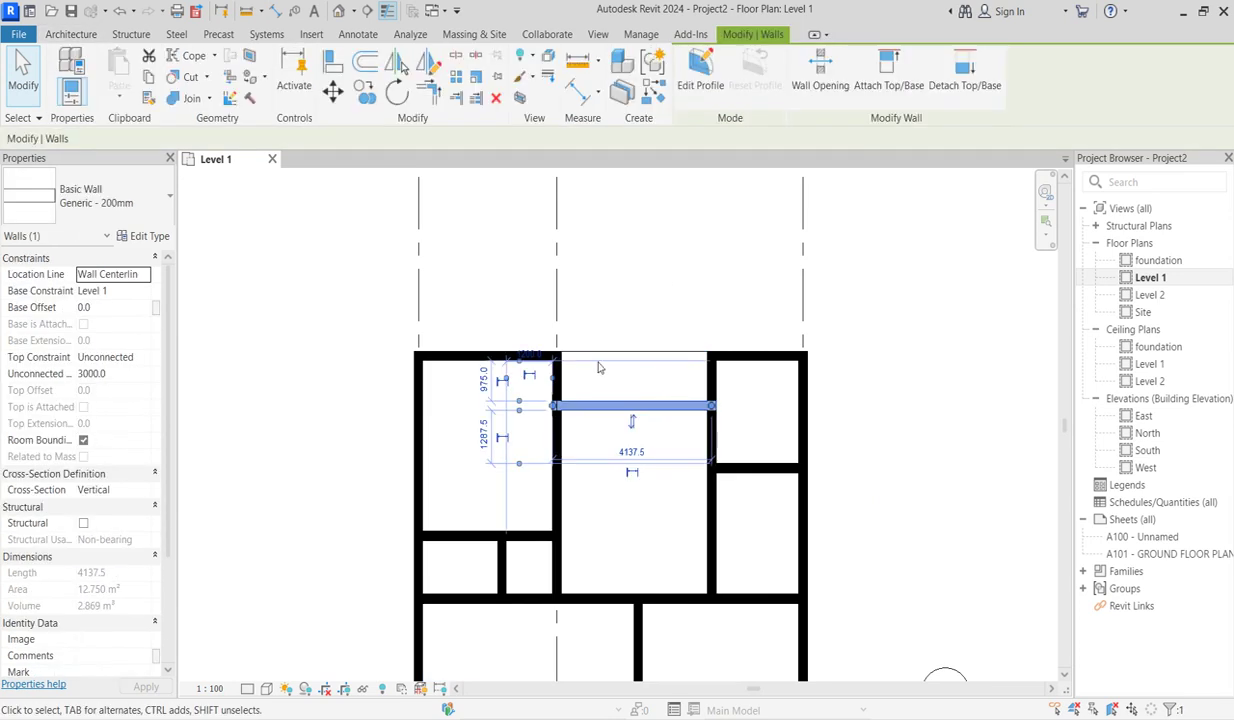
click(484, 384)
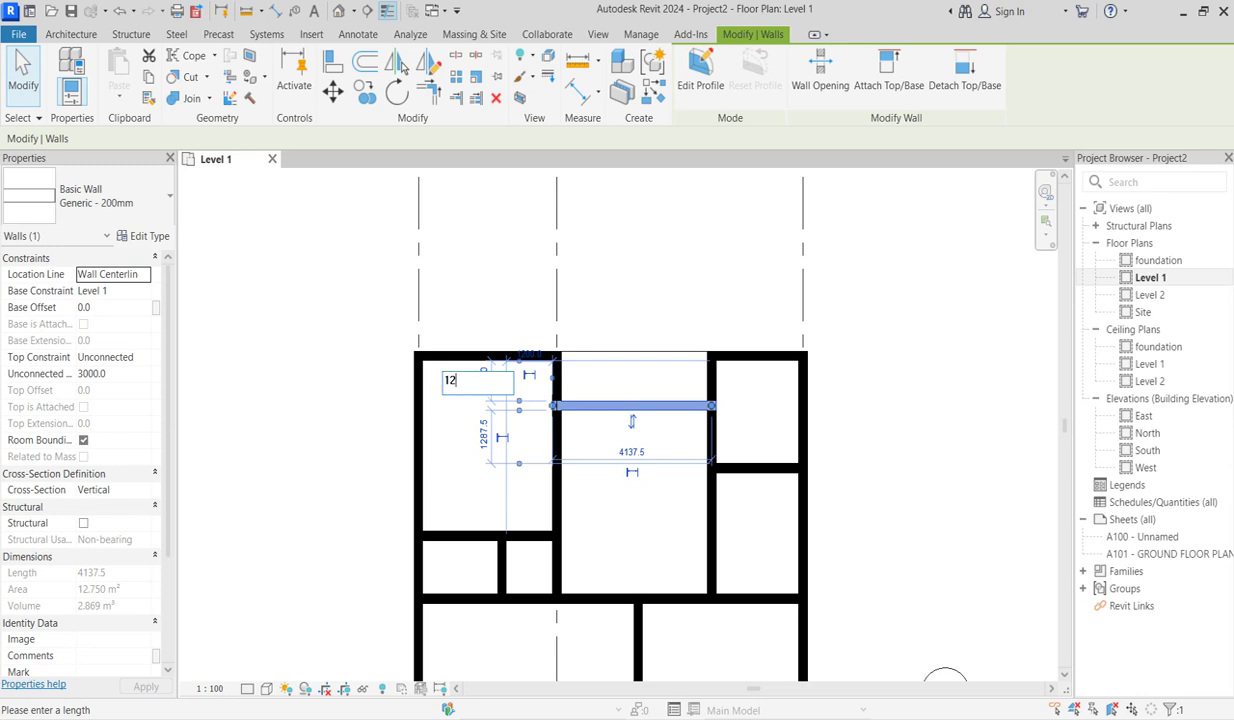
text(1200)
key(Return)
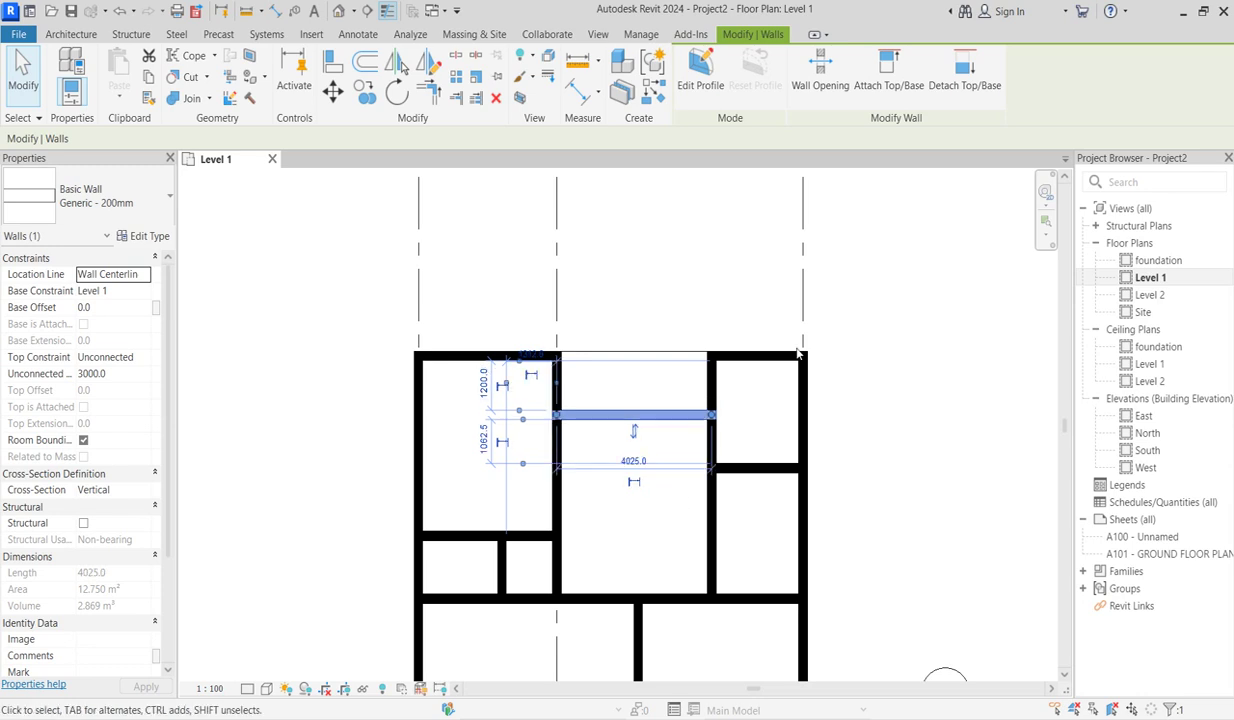
click(887, 425)
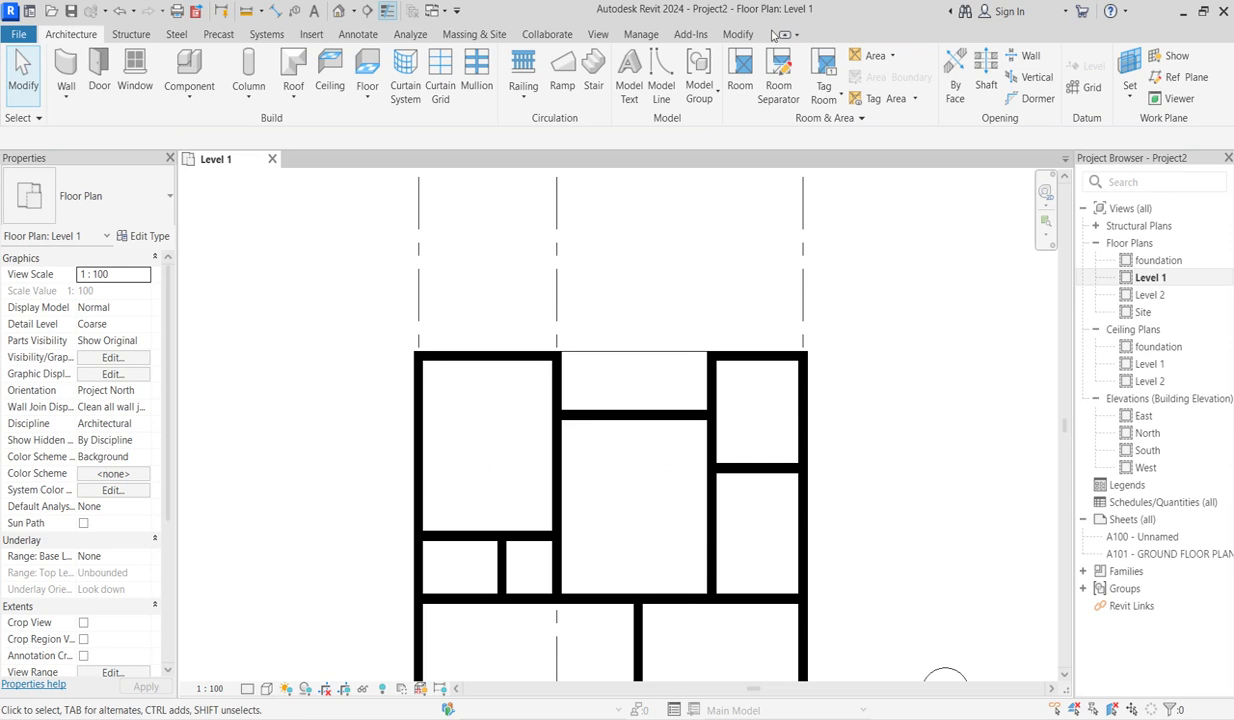
Place aligned dimensions between the opposite wall faces of the upper middle room for its depth and its width.
click(736, 34)
click(577, 93)
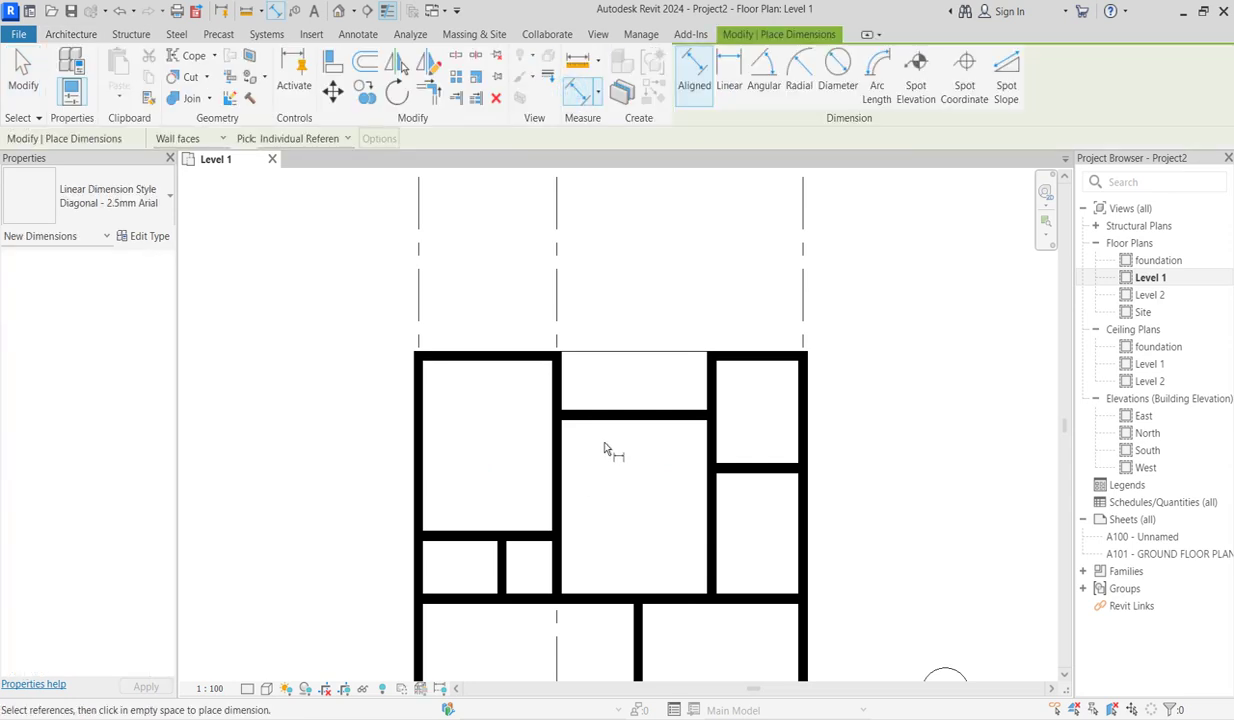
click(613, 421)
click(598, 593)
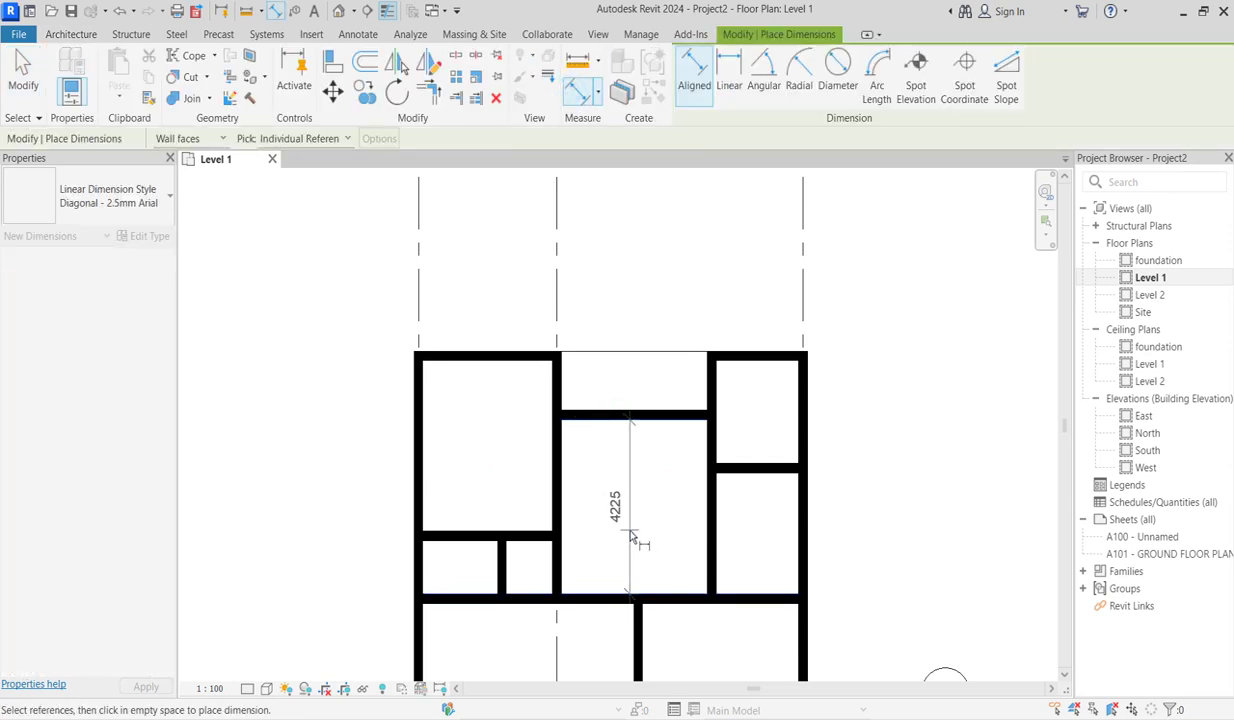
click(629, 530)
click(560, 578)
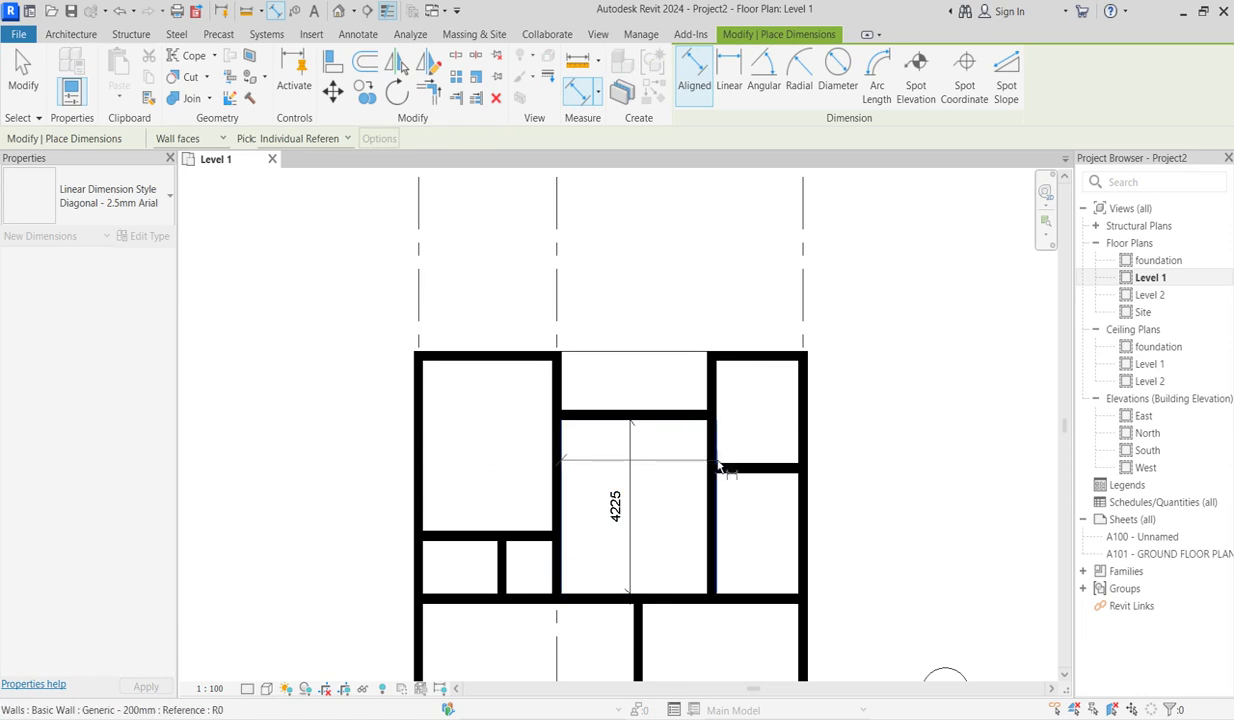
click(708, 460)
click(640, 462)
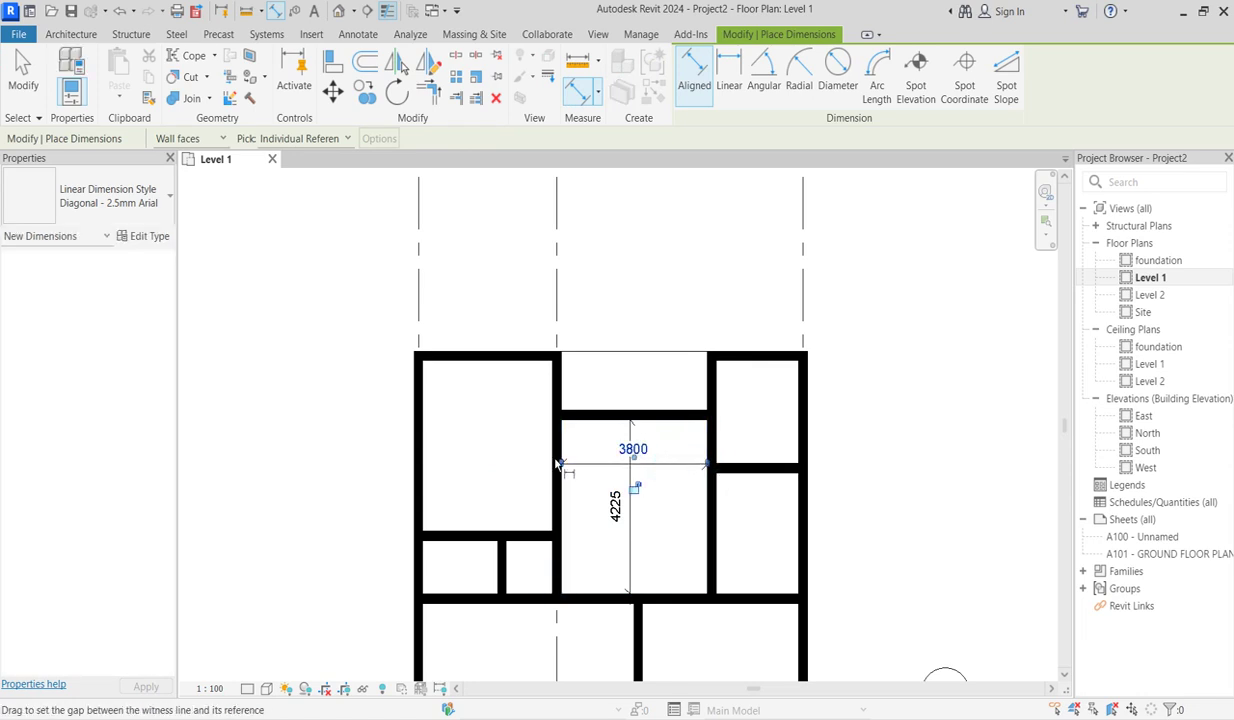
Place aligned dimensions between opposite wall faces for the width and depth of the upper room between grids 1 and 2.
click(554, 436)
click(424, 456)
click(443, 409)
click(453, 360)
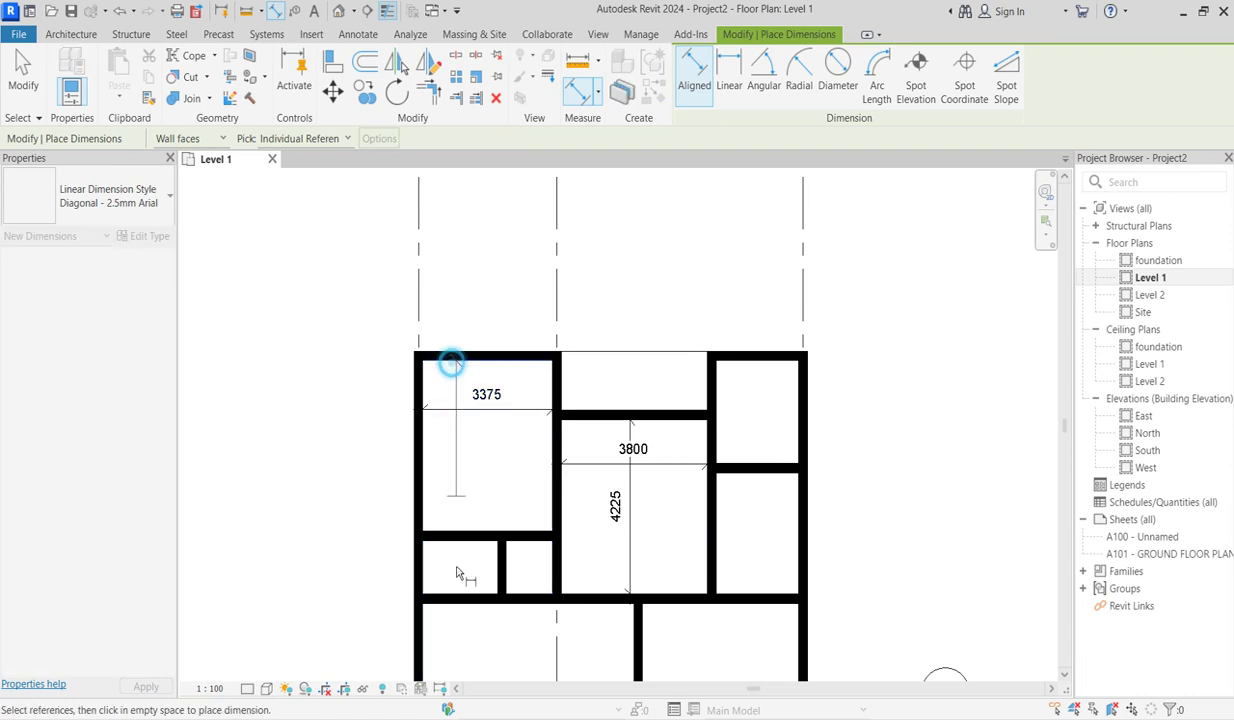
click(452, 530)
click(454, 497)
Dimension the width of the lower small room beside grid 3 and the depth of the small room above it.
scroll(454, 490, down, 3)
scroll(611, 505, up, 3)
click(627, 490)
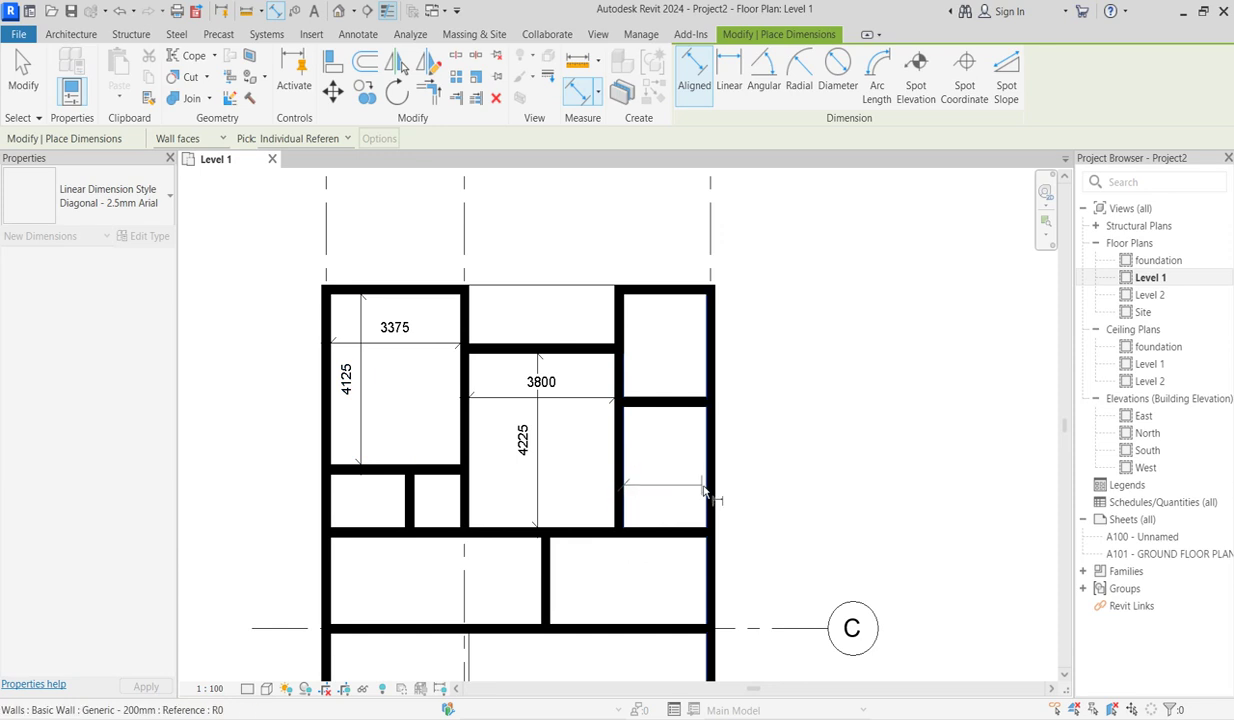
click(690, 489)
click(681, 458)
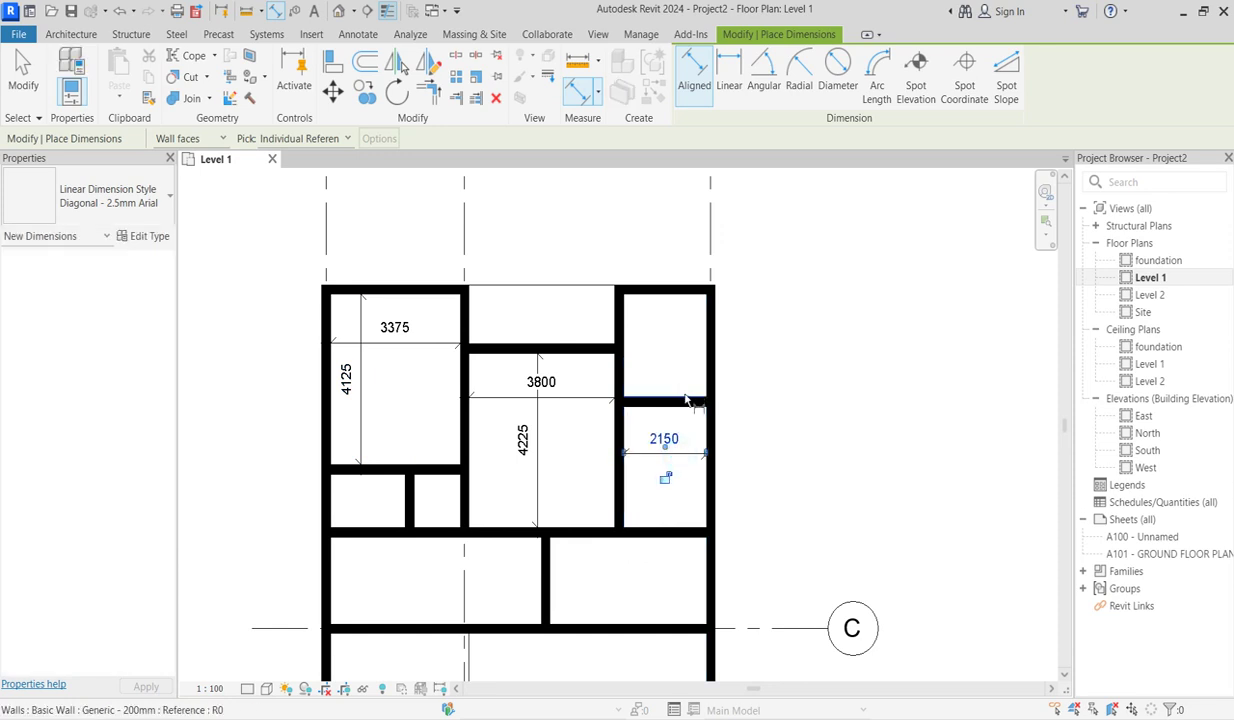
click(683, 395)
click(678, 297)
click(702, 336)
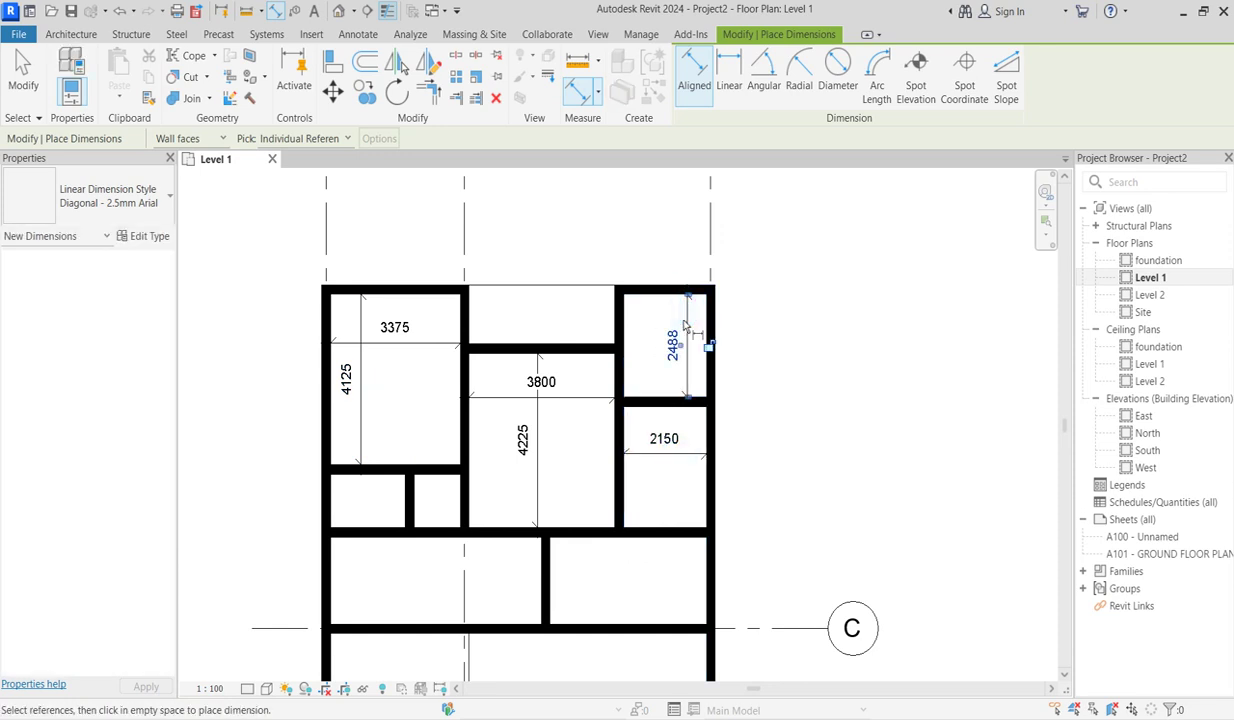
Dimension the depth and width of the large room below grid C between grids 2 and 3.
scroll(689, 325, down, 3)
scroll(665, 463, up, 2)
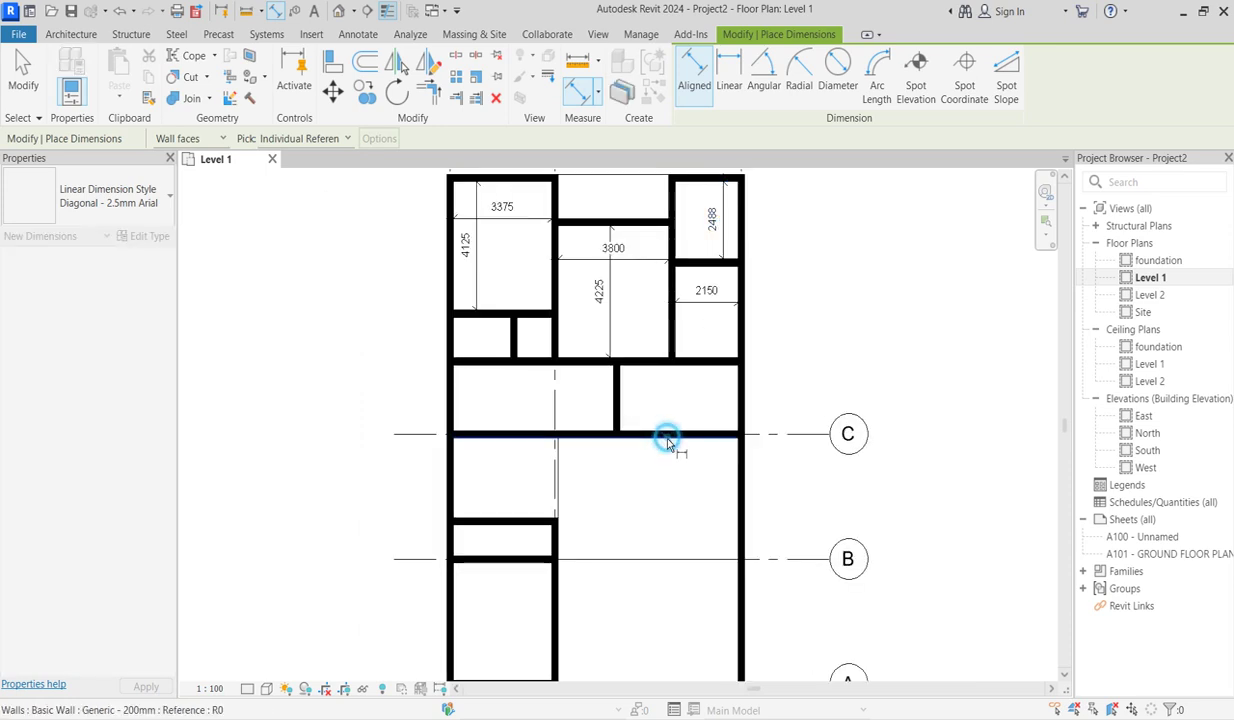
scroll(670, 444, down, 4)
click(671, 560)
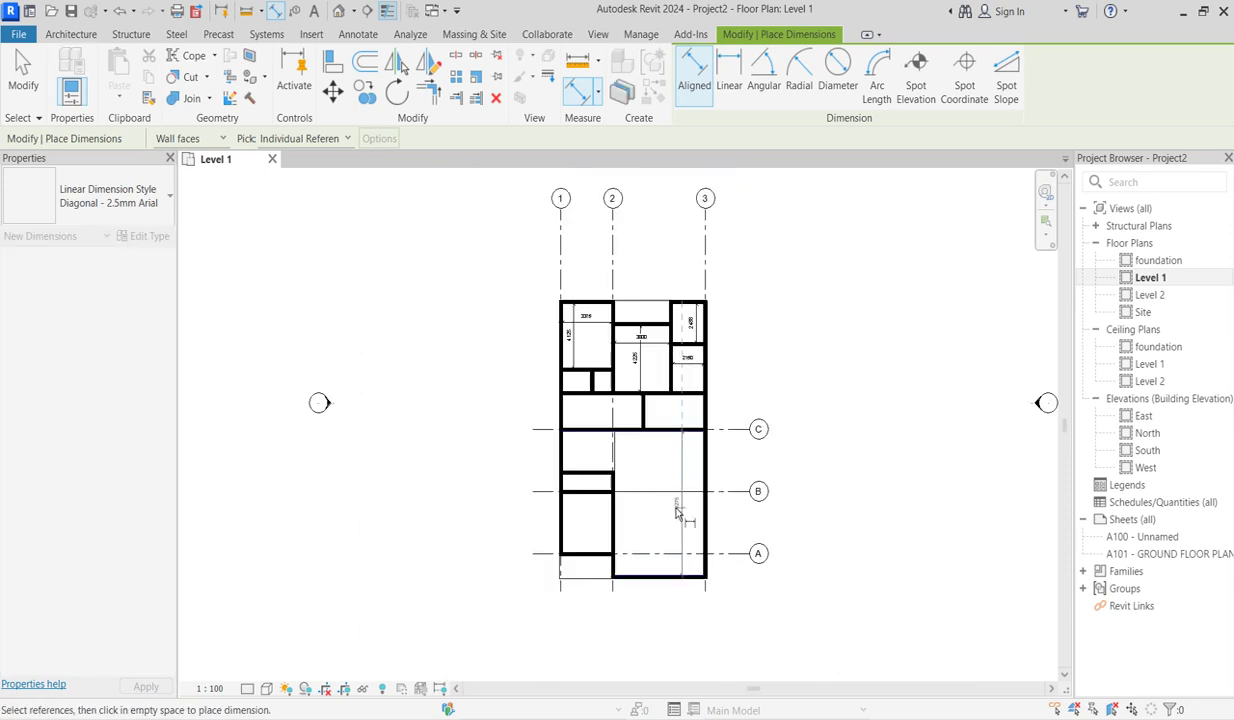
scroll(676, 508, up, 4)
click(686, 545)
click(724, 551)
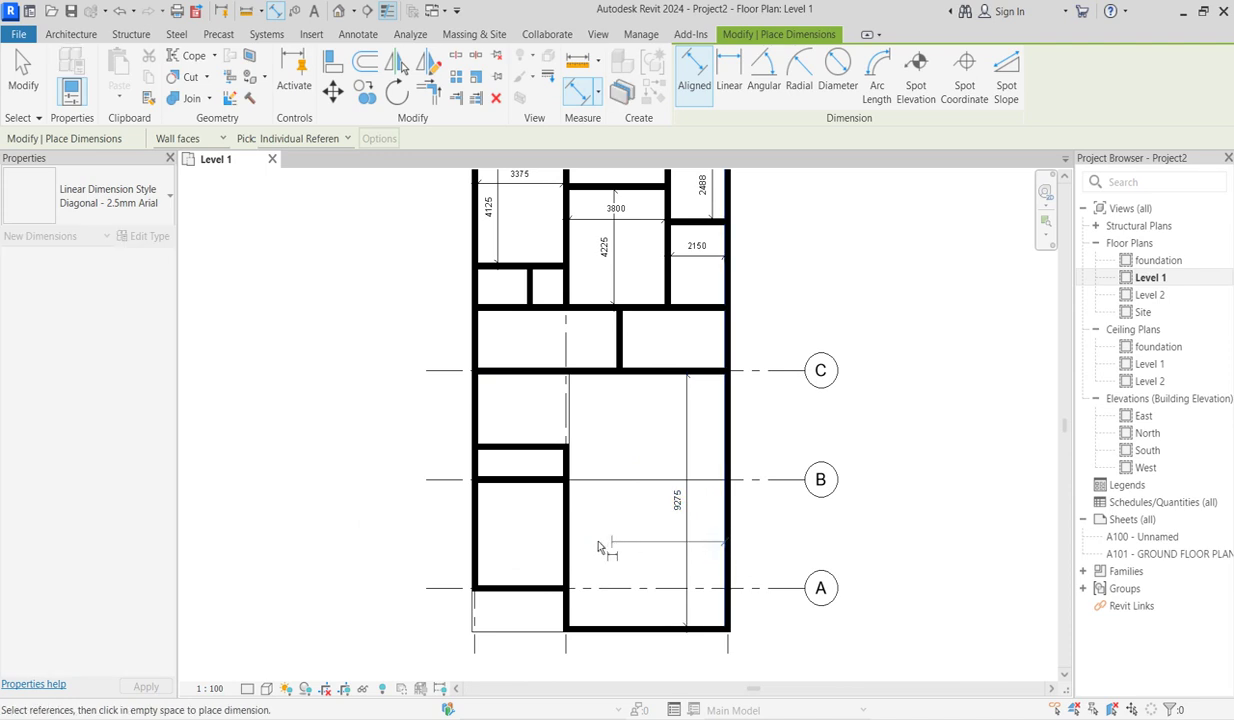
click(576, 556)
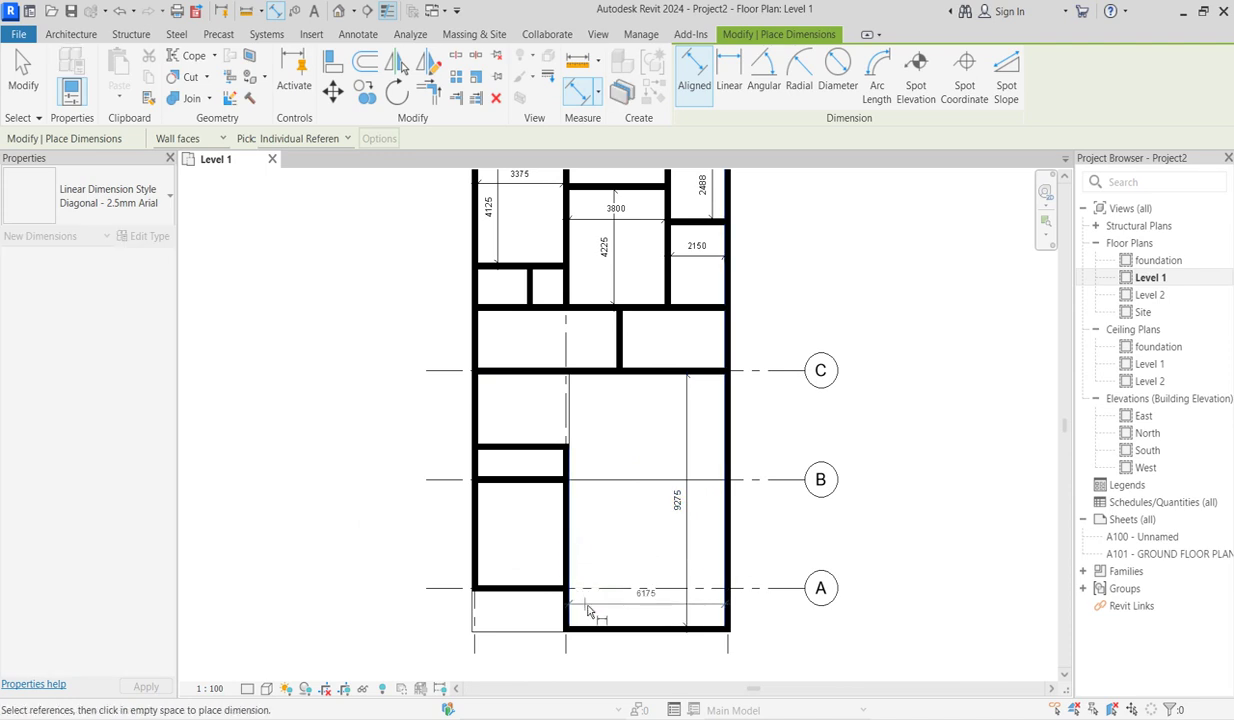
click(606, 611)
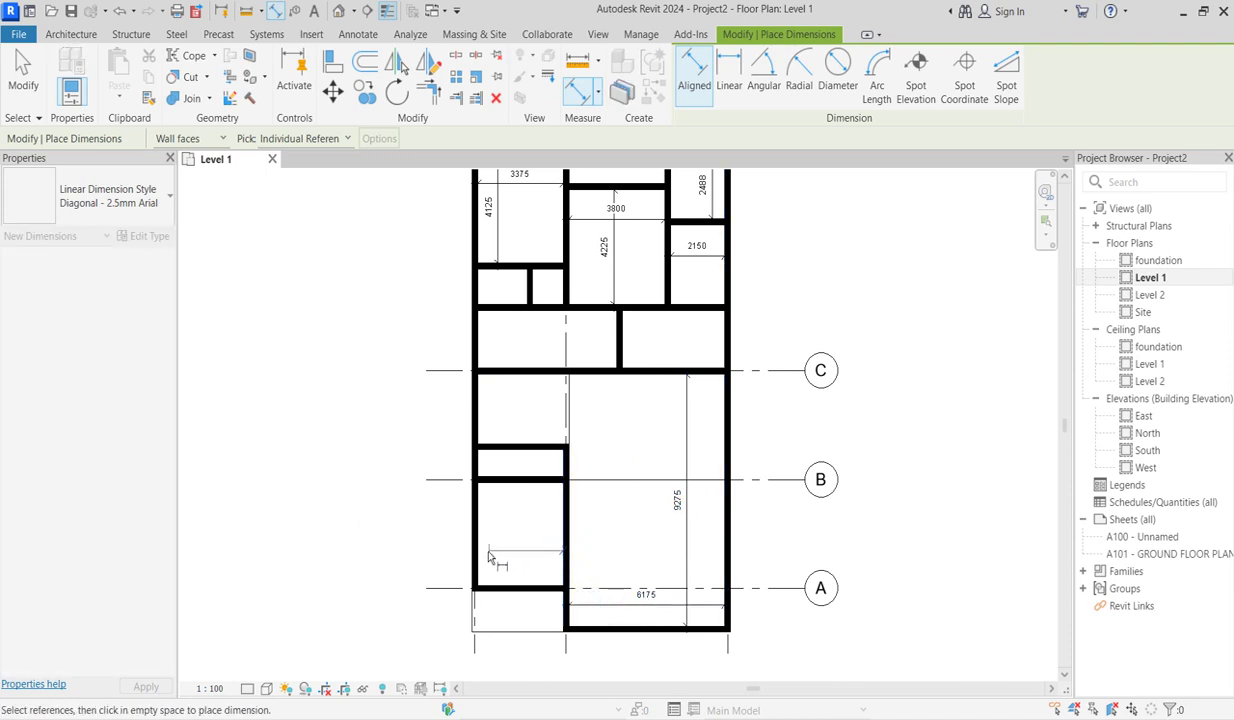
Dimension the room between grids A and B beside grid 1 in width and depth, plus the narrow room above it in depth.
click(483, 561)
click(502, 582)
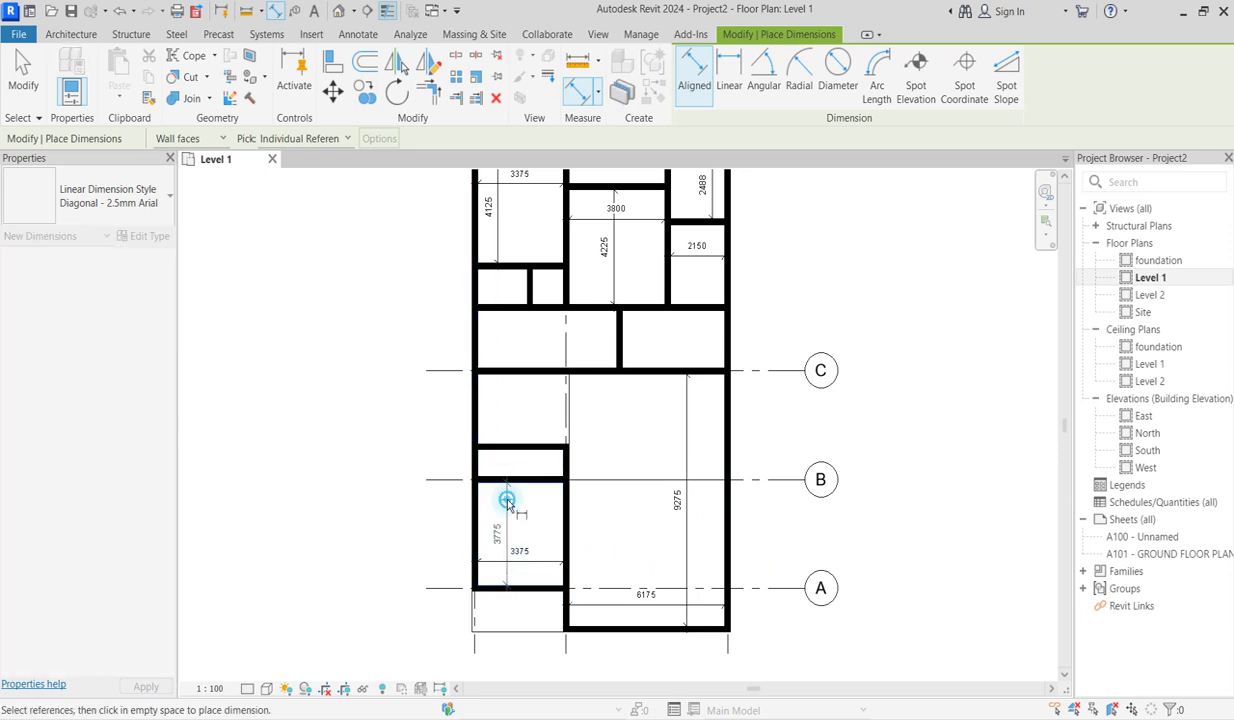
scroll(523, 476, up, 3)
click(526, 477)
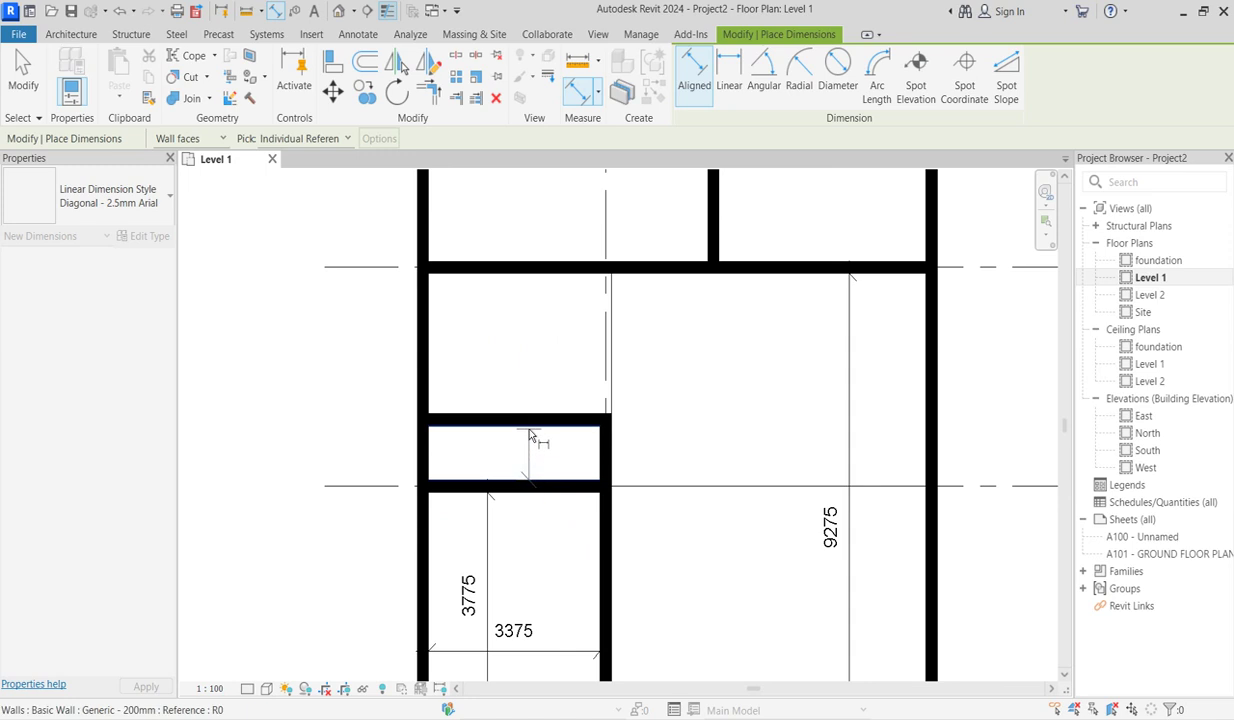
scroll(497, 454, down, 5)
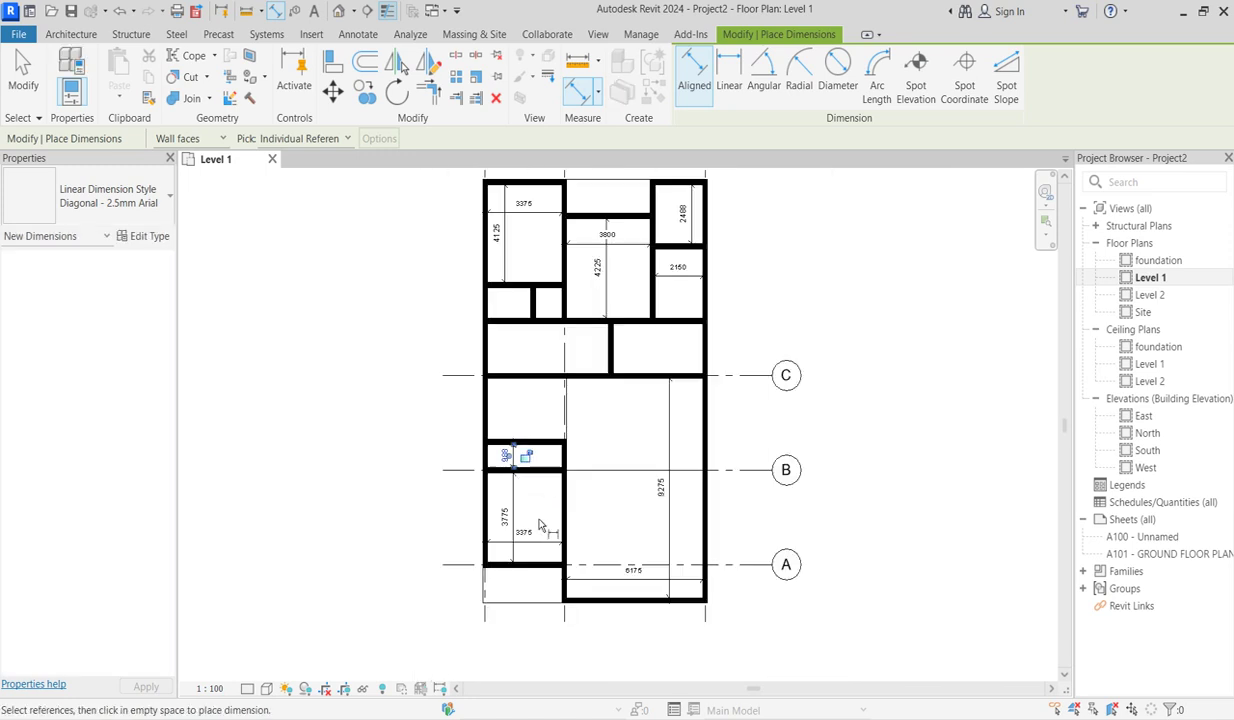
Dimension the porch depth from the outer face of the grid A wall to the floor edge.
scroll(540, 535, up, 2)
click(539, 536)
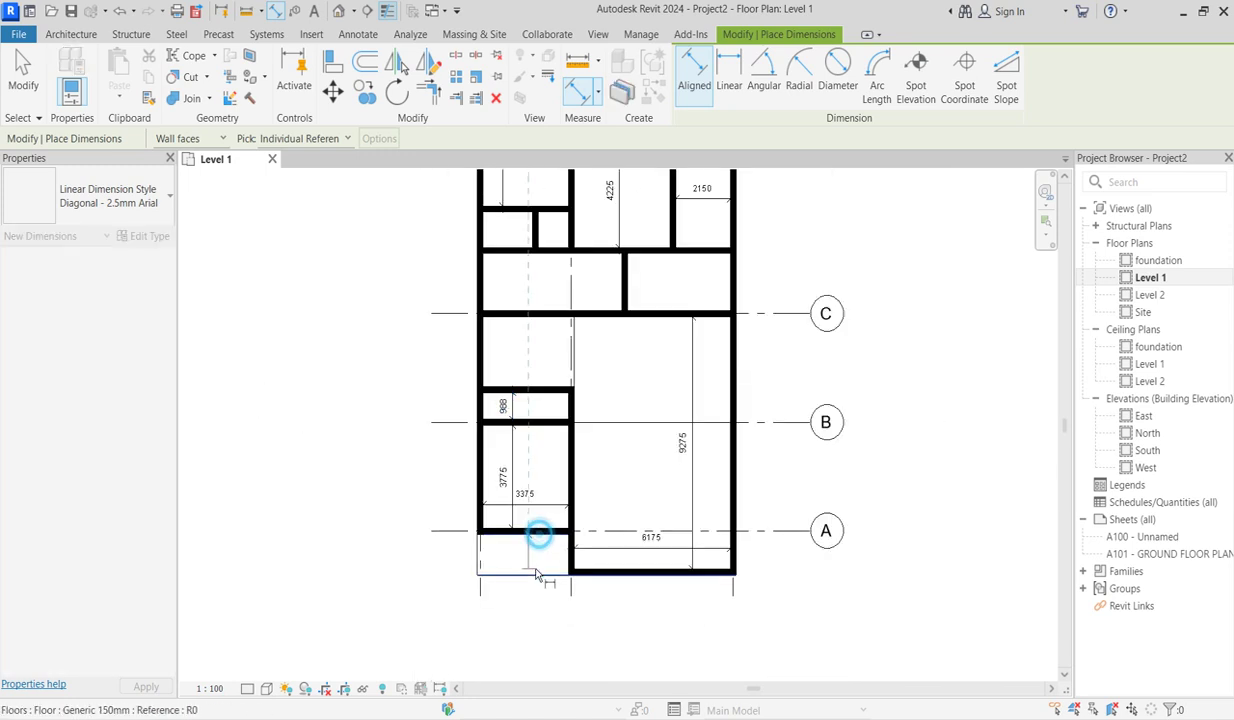
scroll(540, 578, up, 2)
click(545, 580)
scroll(538, 585, down, 5)
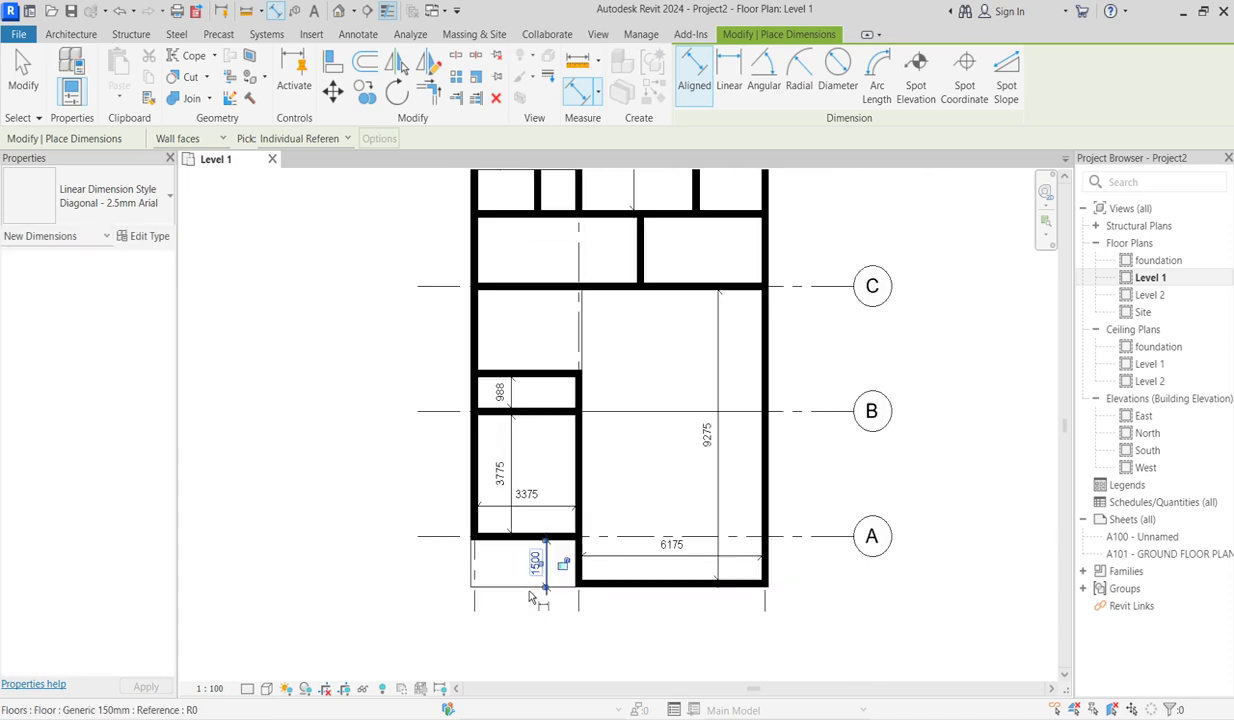
Dimension the depth of the room above grid C beside grid 3 and of the space below grid C beside grid 1.
scroll(588, 477, up, 2)
click(596, 428)
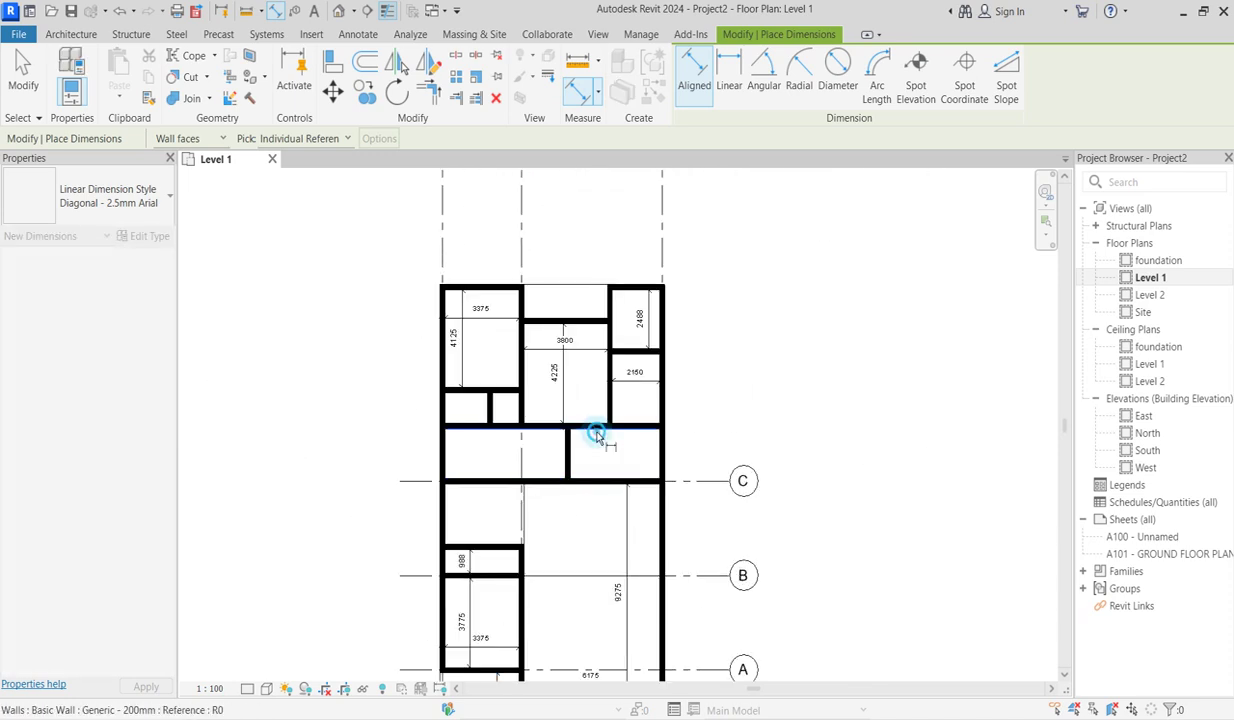
click(596, 487)
click(588, 465)
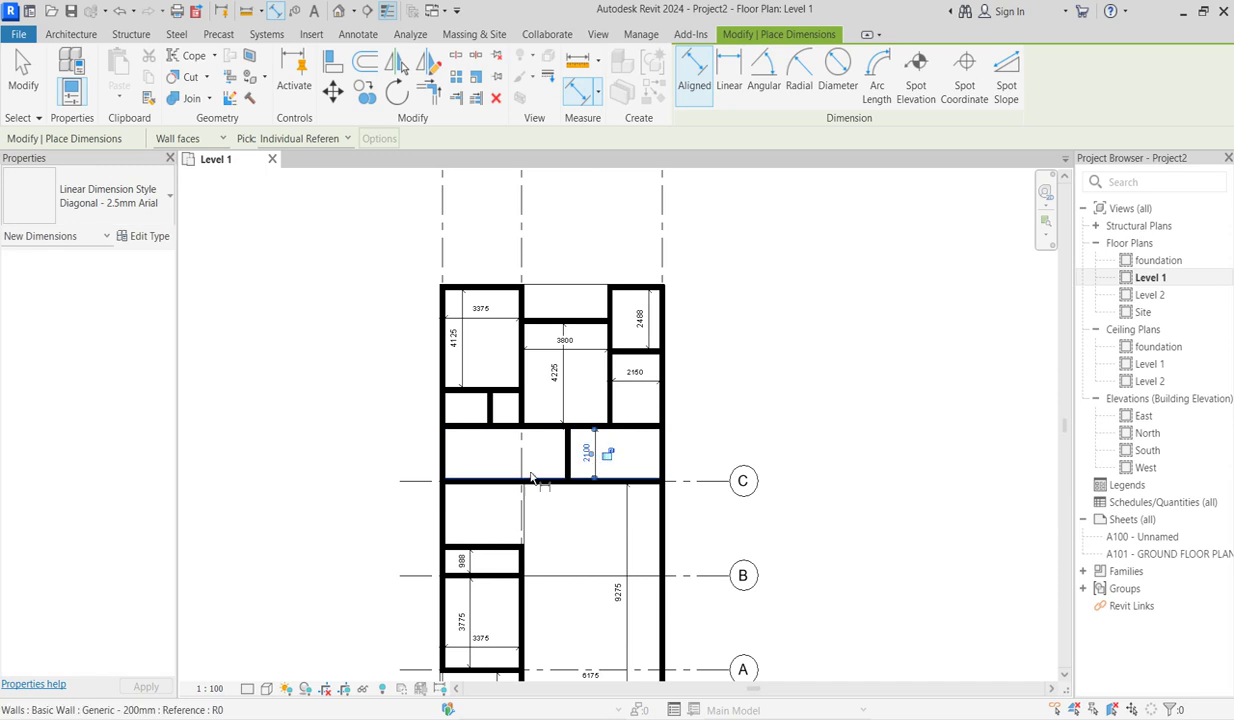
scroll(572, 492, up, 1)
scroll(522, 510, down, 1)
click(521, 503)
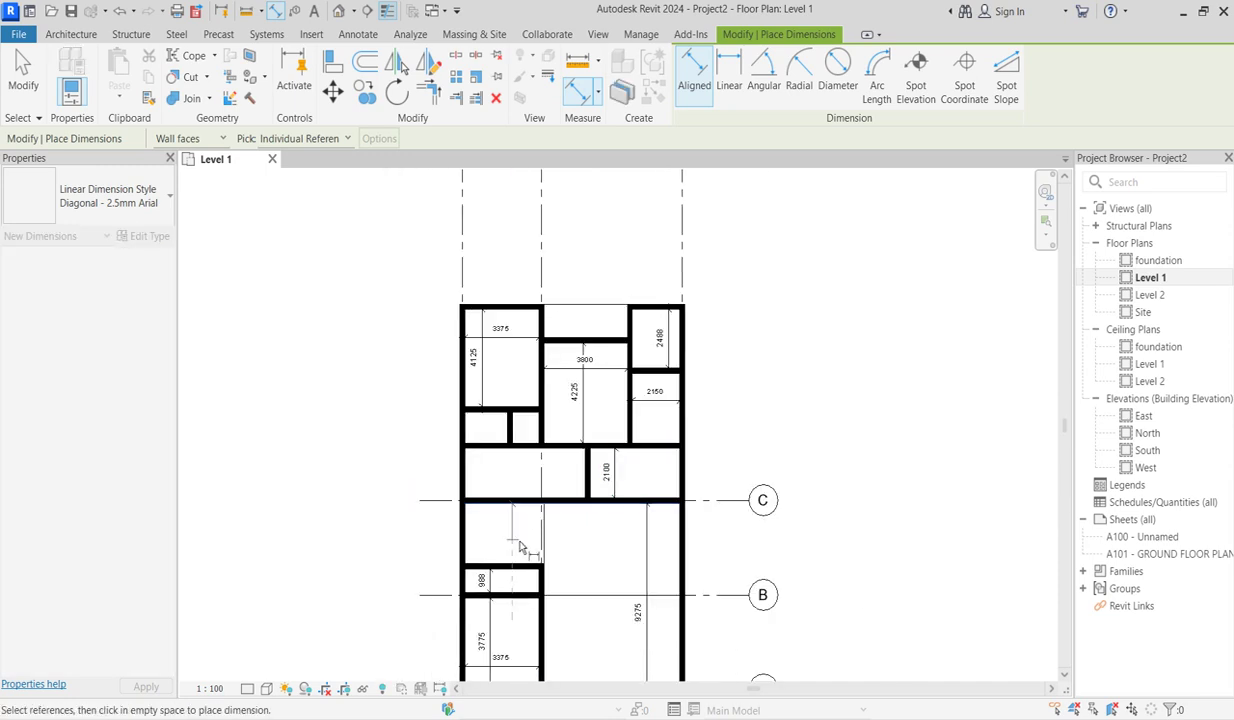
click(518, 545)
click(509, 525)
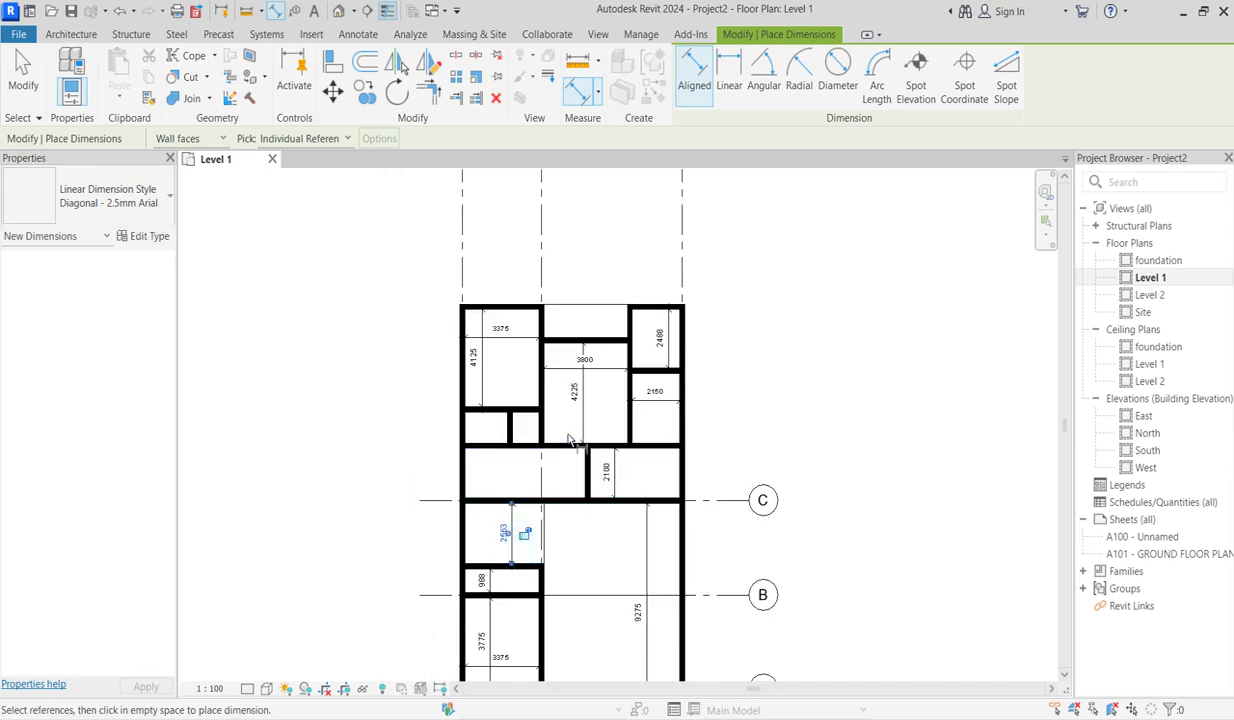
Dimension the width of the room above grid C beside grid 1 and end the dimension command.
scroll(508, 480, up, 1)
click(443, 468)
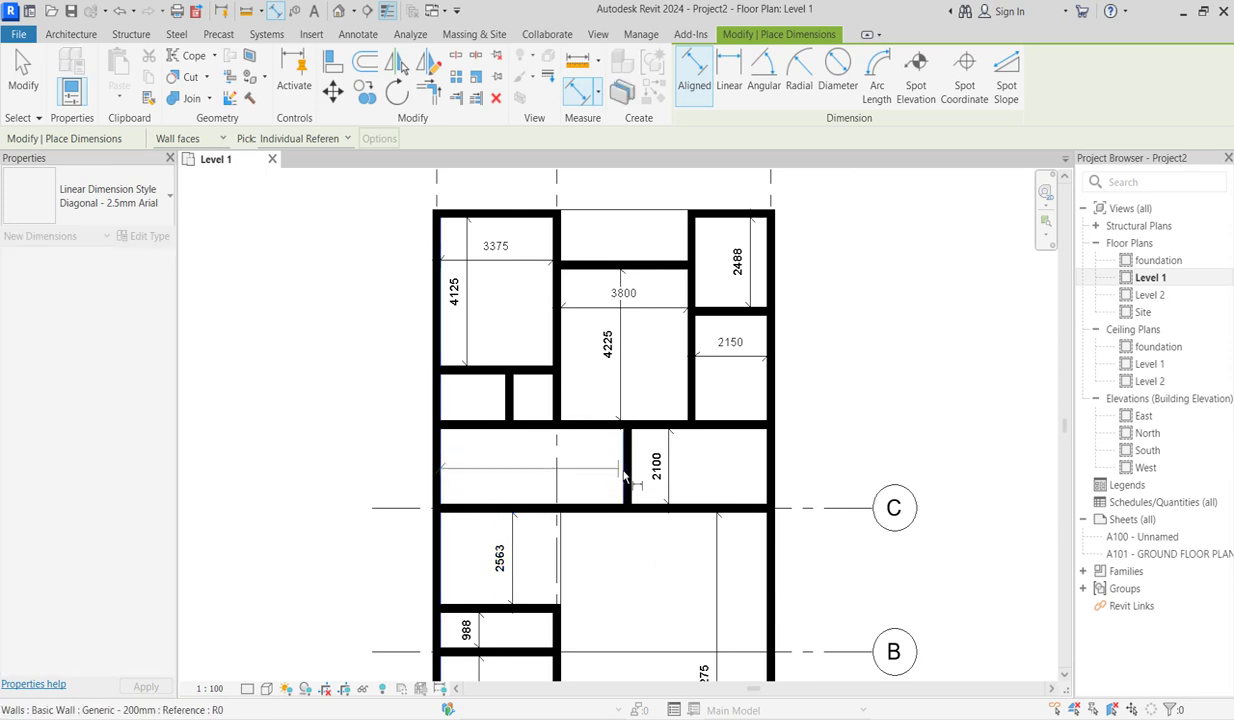
click(482, 468)
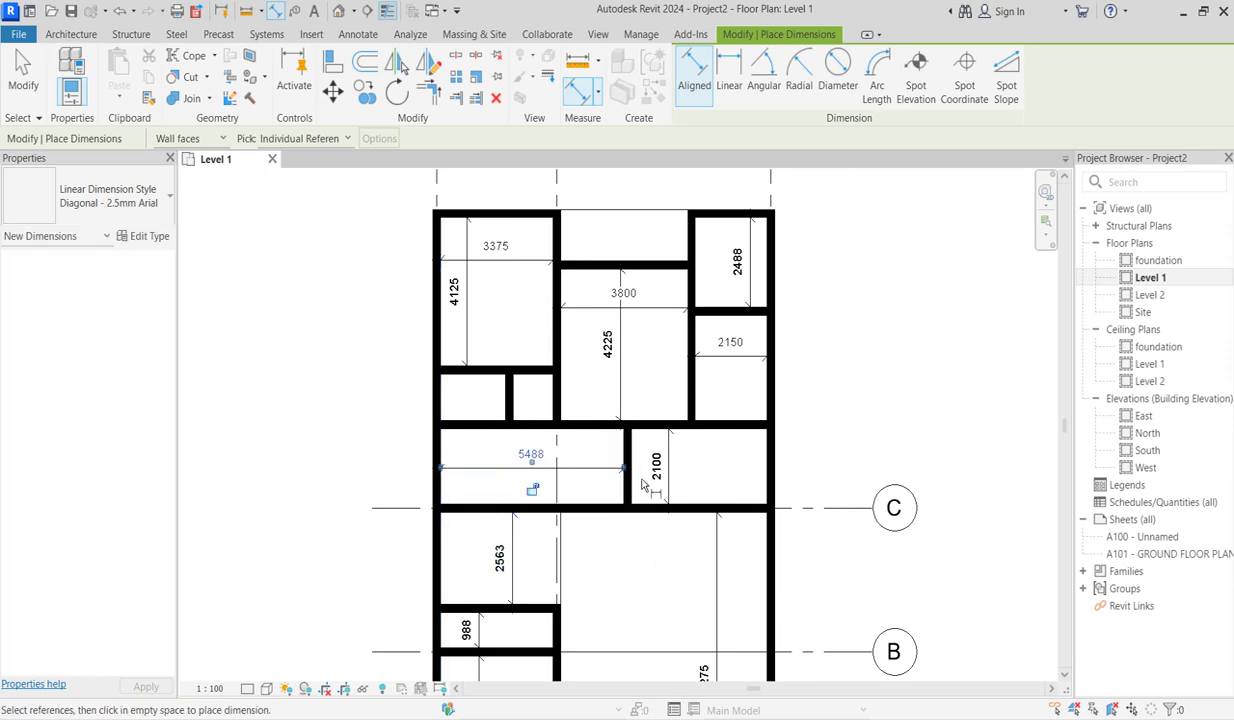
scroll(632, 500, down, 5)
scroll(632, 588, up, 2)
scroll(600, 565, up, 2)
scroll(680, 530, down, 3)
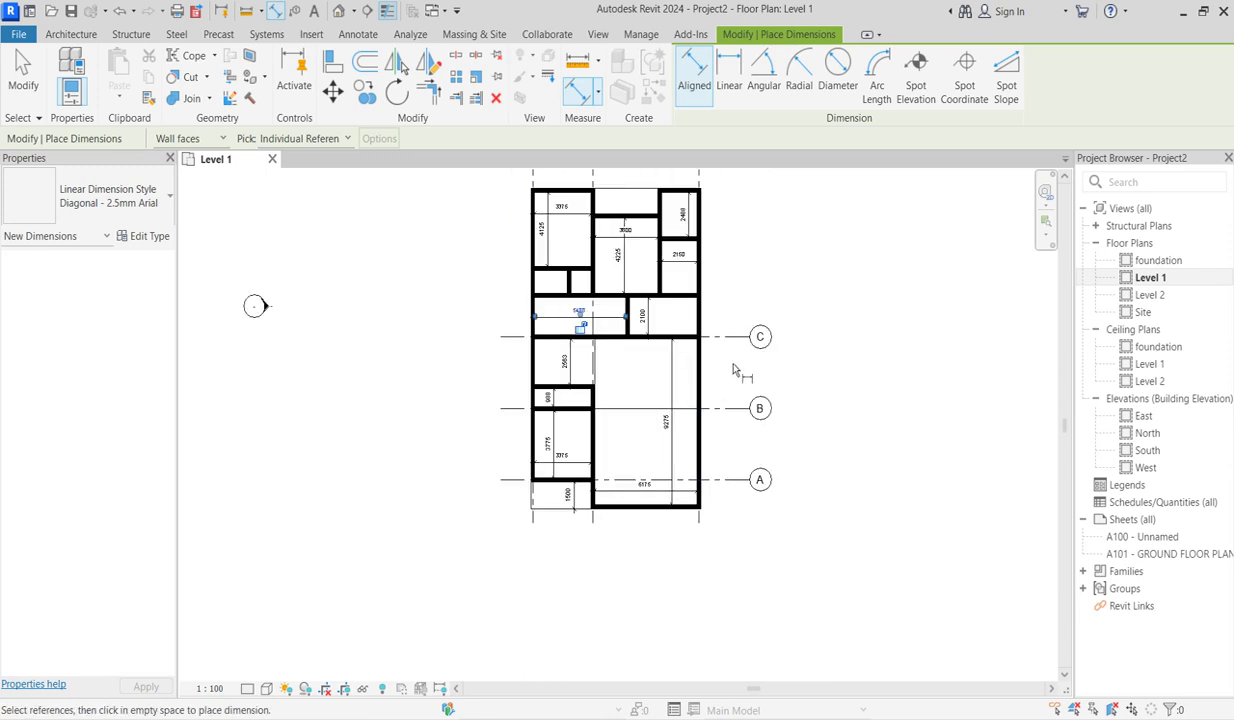
right_click(753, 292)
click(799, 302)
right_click(782, 253)
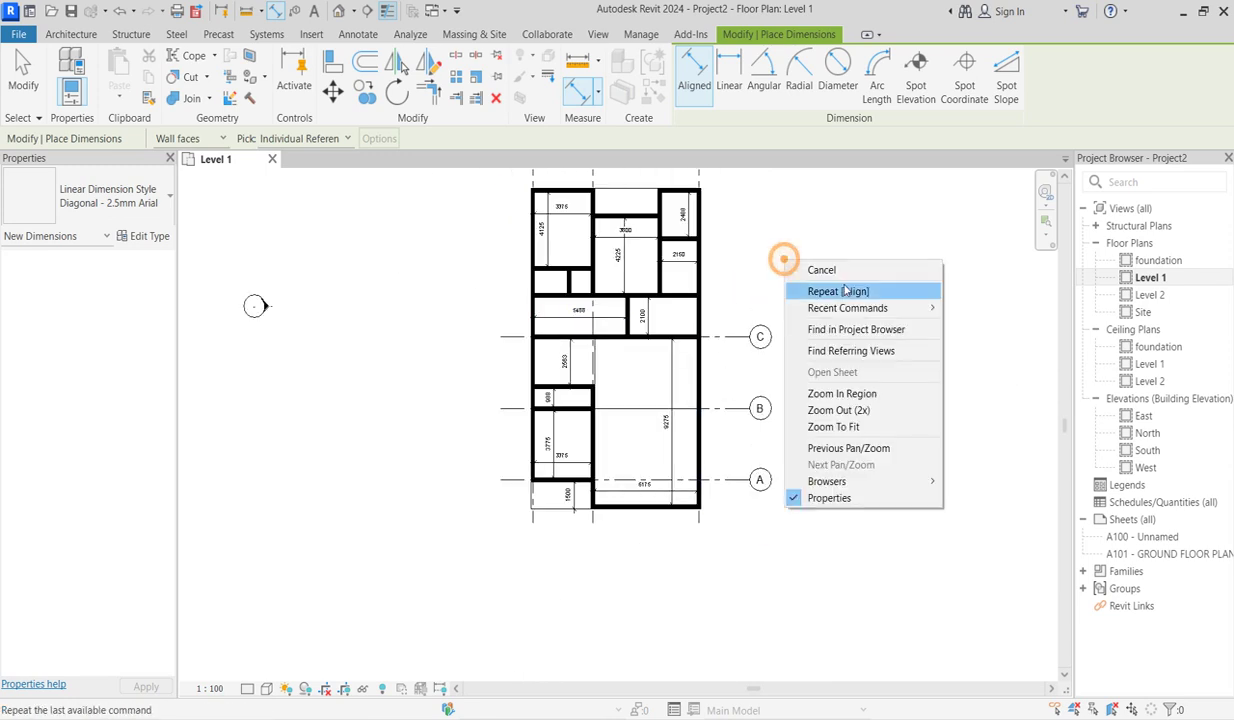
click(816, 267)
scroll(640, 380, down, 2)
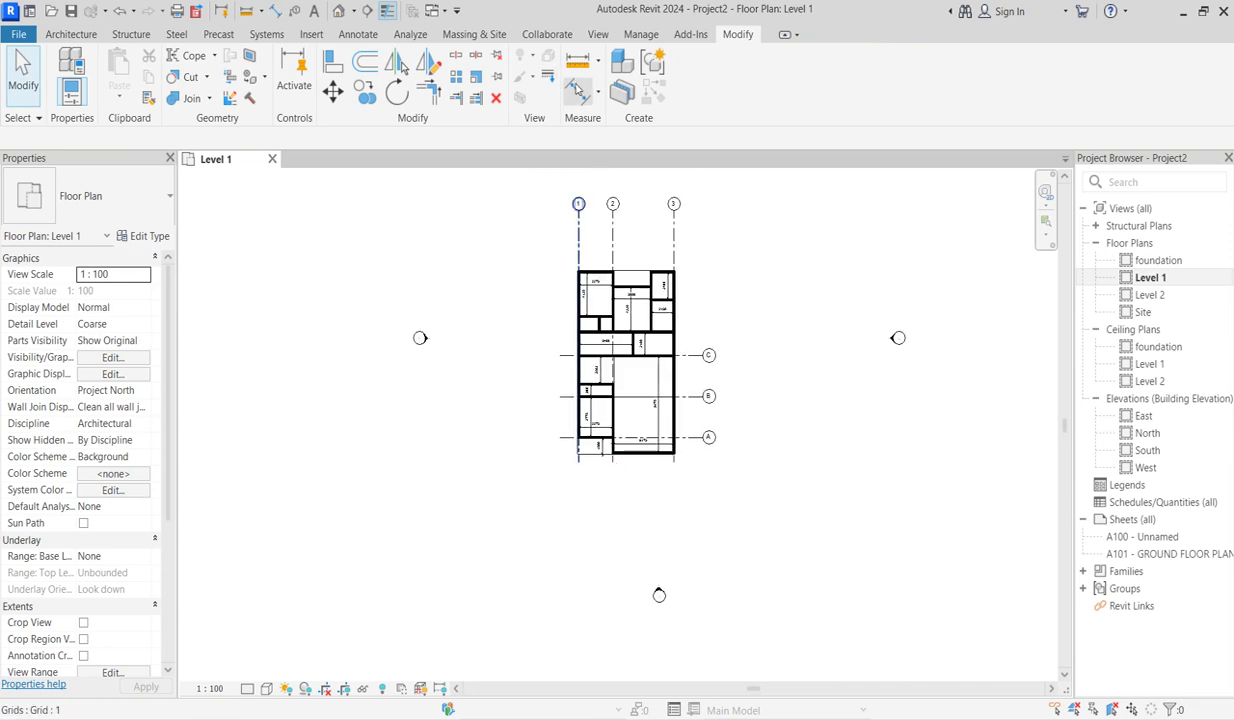
scroll(648, 300, up, 1)
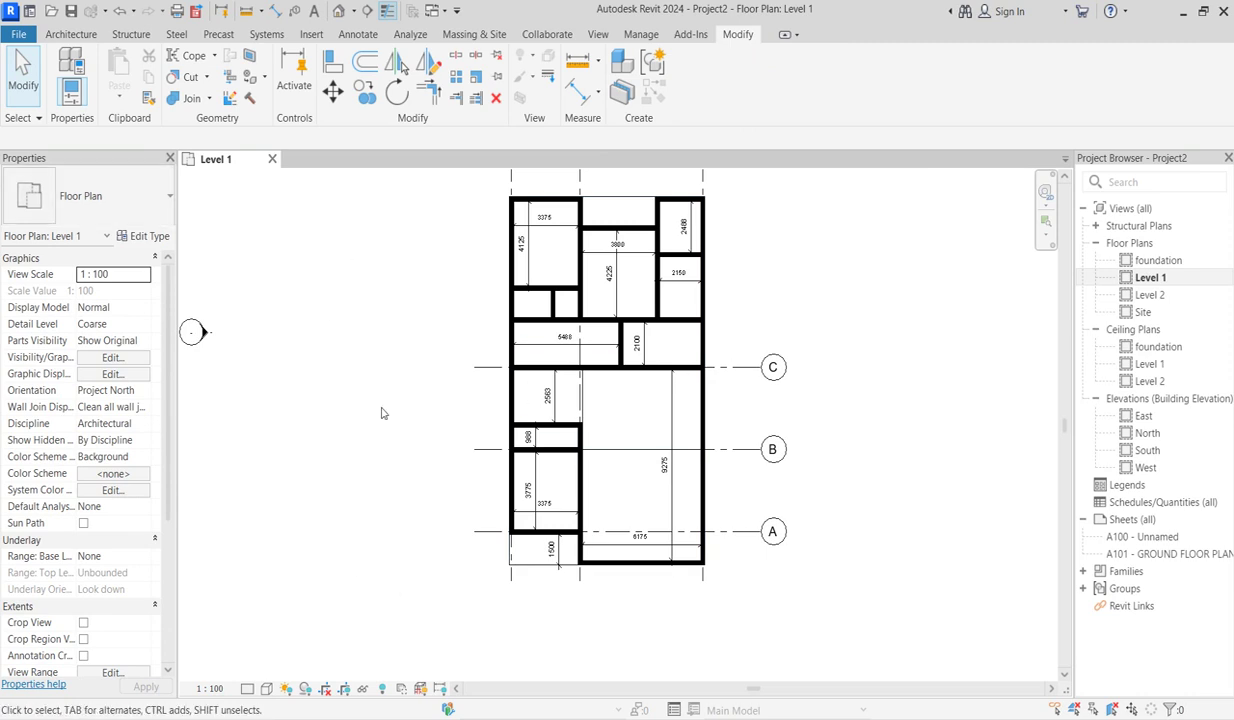
Place ExtDbl (4) 1810 x 2110mm doors in the grid A wall, 100 mm from the grid 2 wall, and centred in the entrance room's grid 2 wall.
click(71, 34)
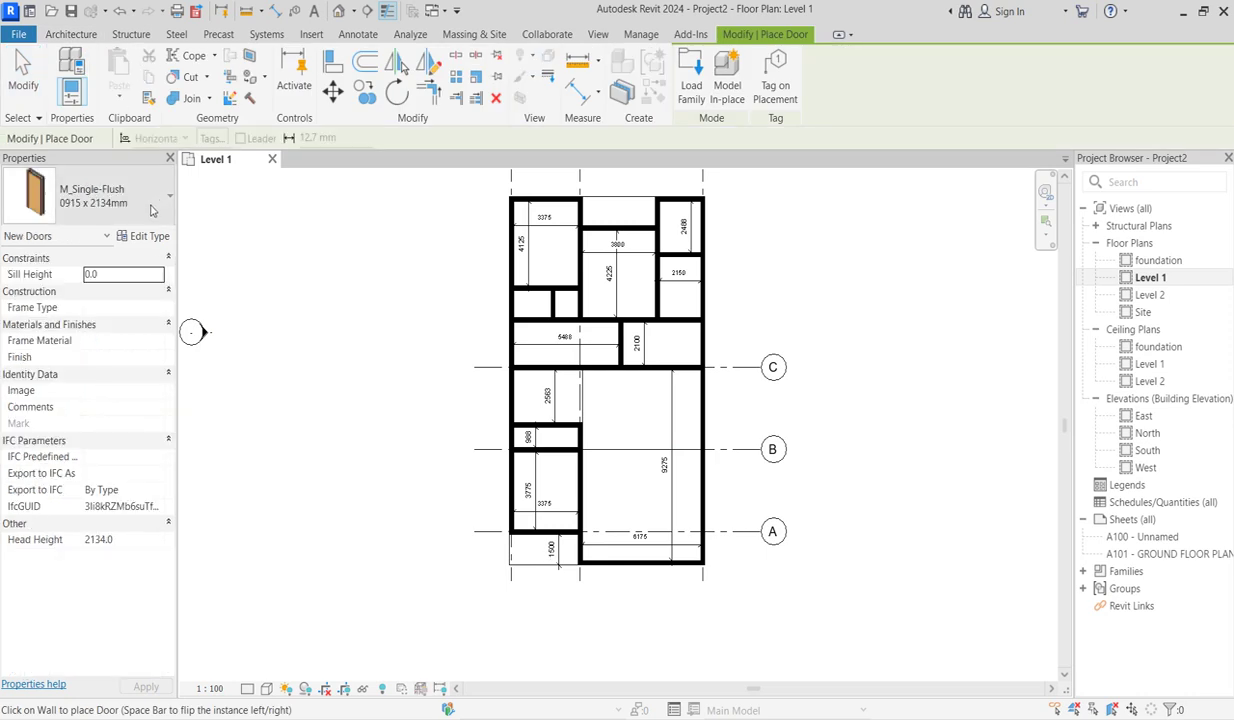
click(155, 196)
click(65, 295)
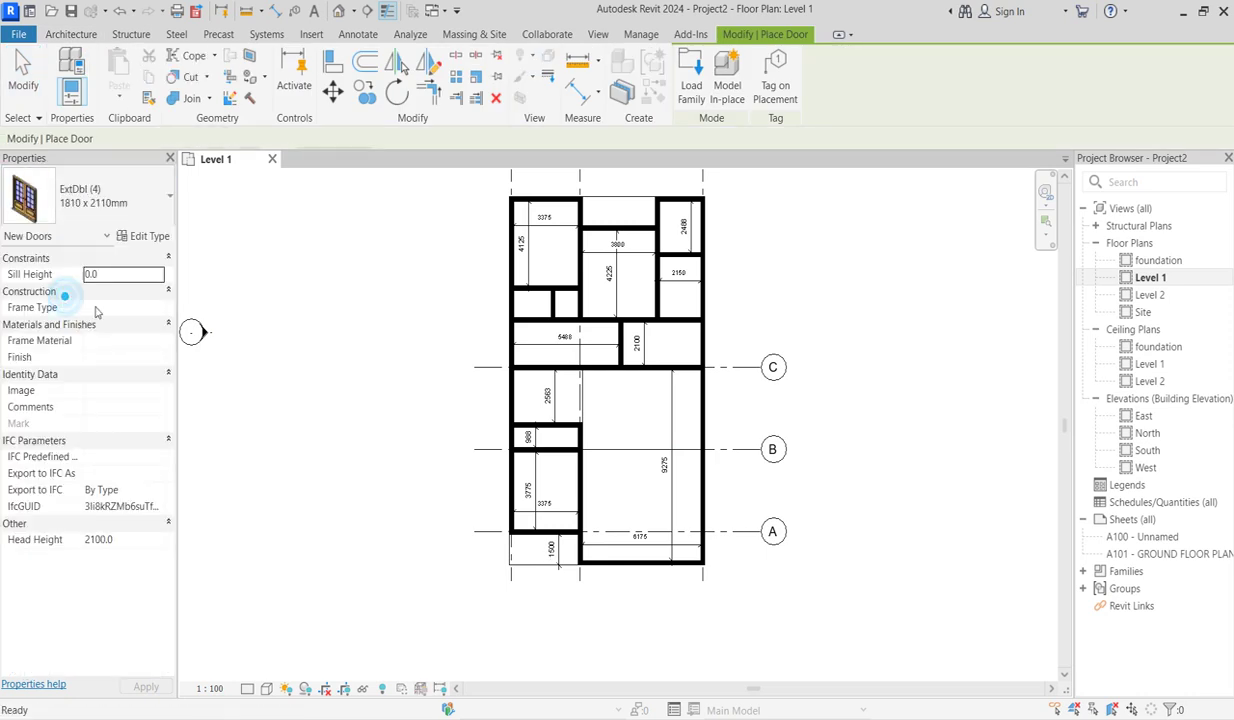
scroll(545, 530, up, 2)
scroll(566, 530, up, 3)
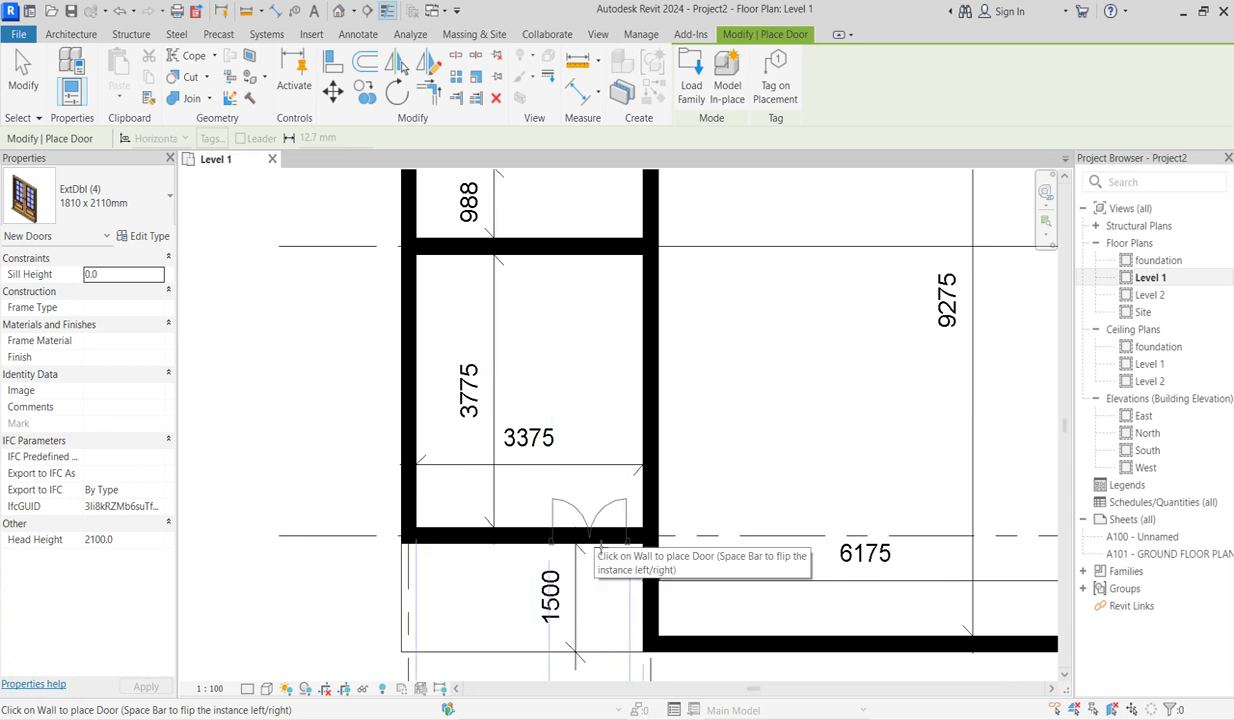
click(590, 536)
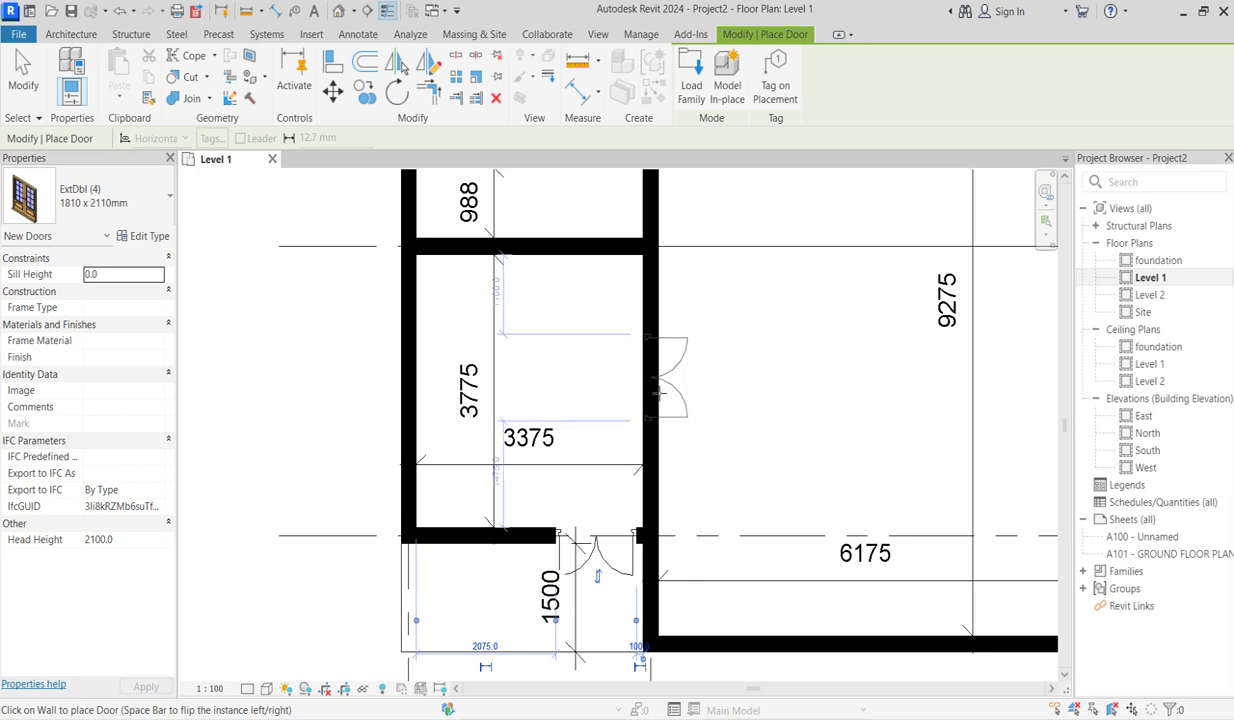
scroll(593, 485, down, 4)
scroll(610, 520, down, 2)
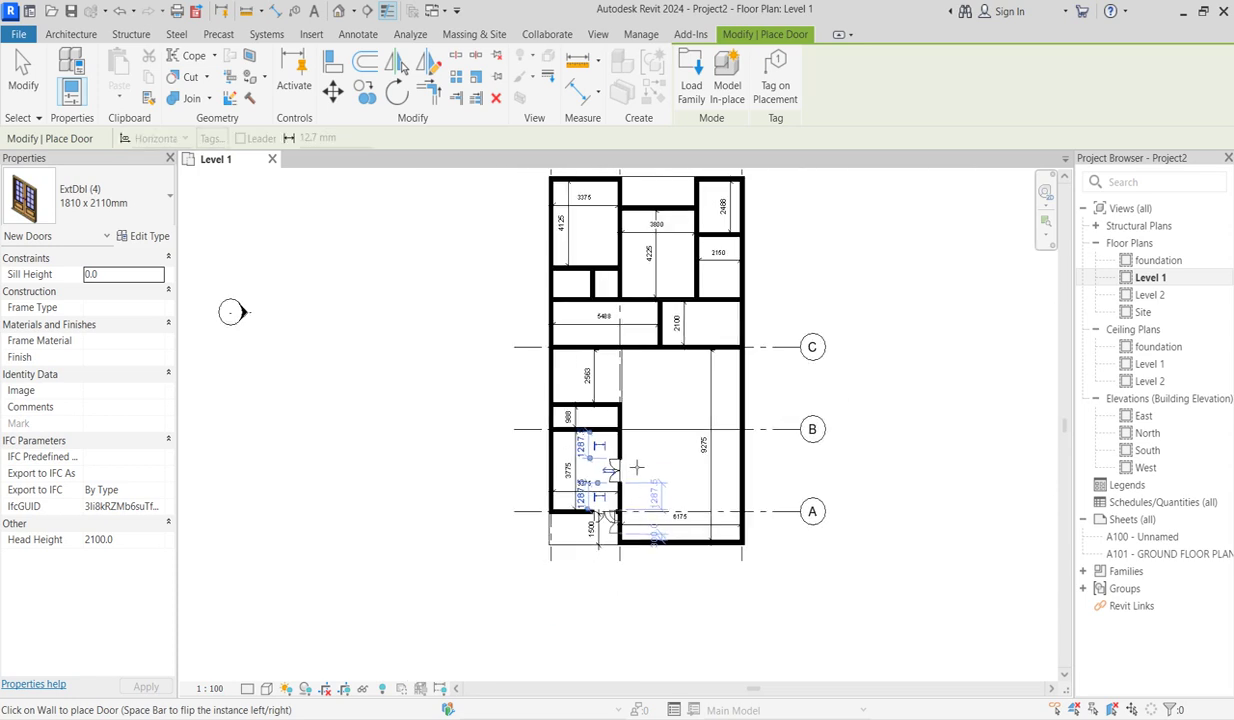
scroll(628, 385, up, 1)
Place two M_Single-Flush 0915 x 2032mm doors in the grid C wall, 100 mm and 300 mm from opposite sides of the partition above it.
click(115, 203)
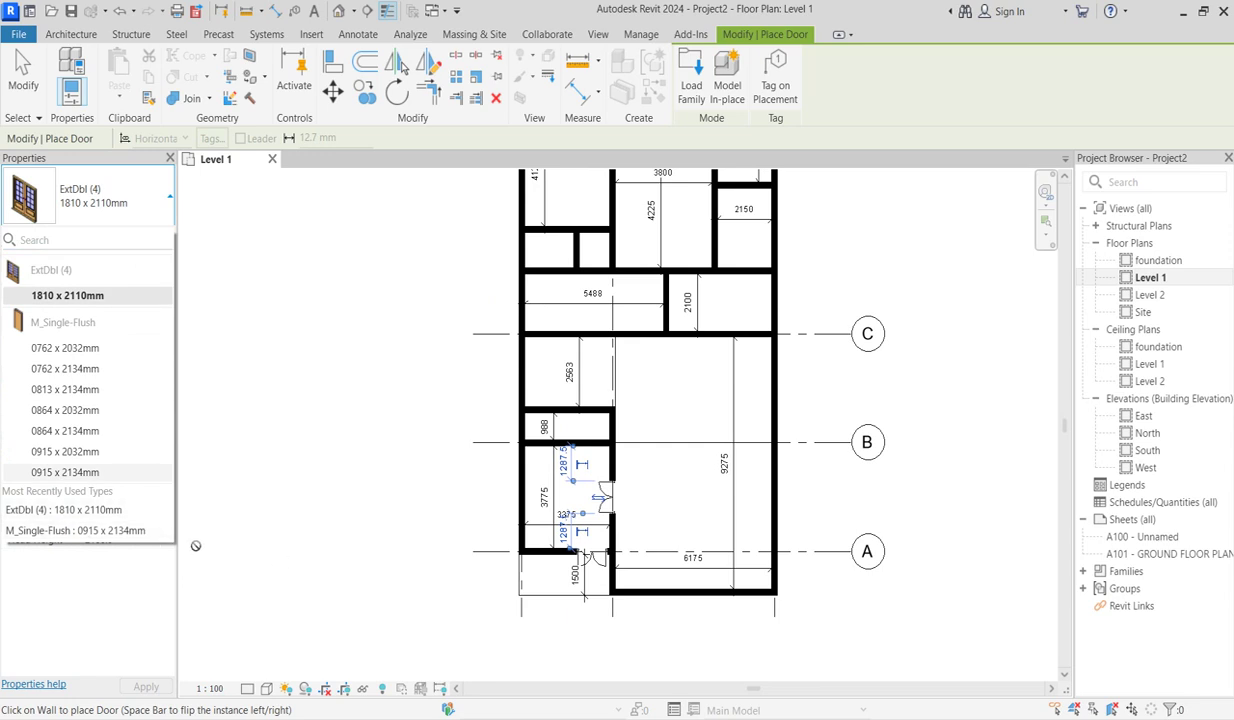
click(66, 451)
scroll(683, 397, up, 3)
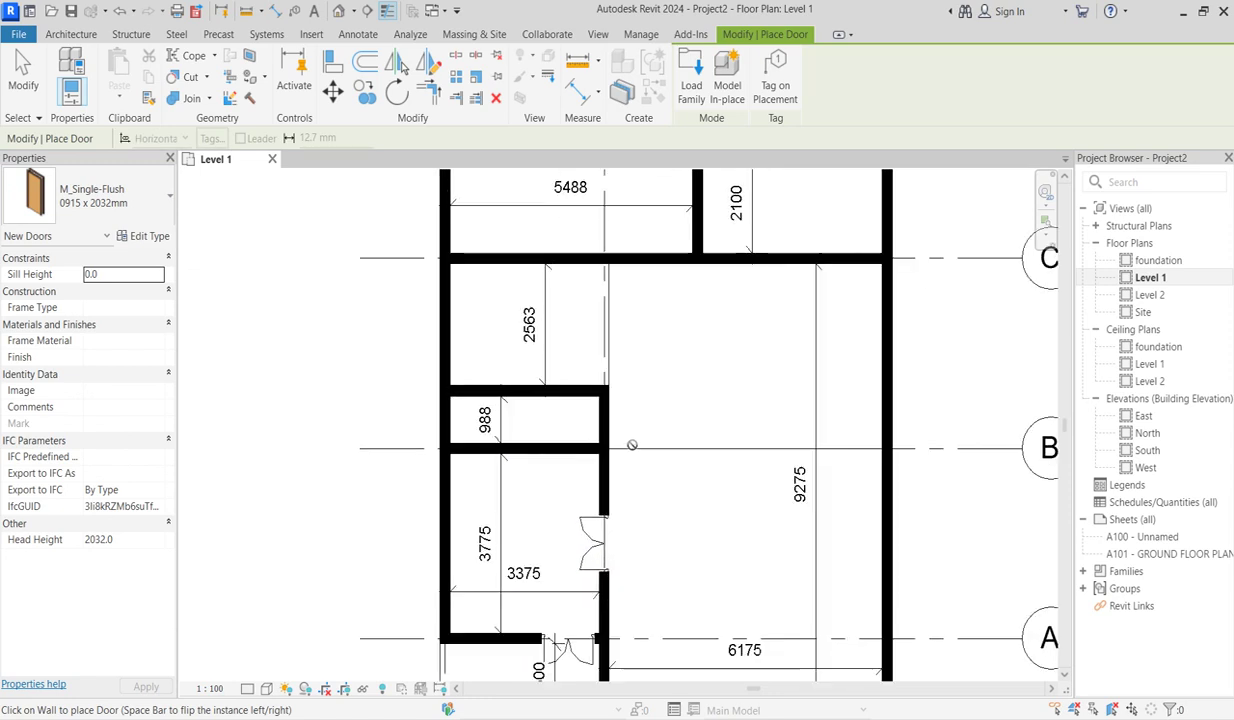
scroll(705, 325, down, 3)
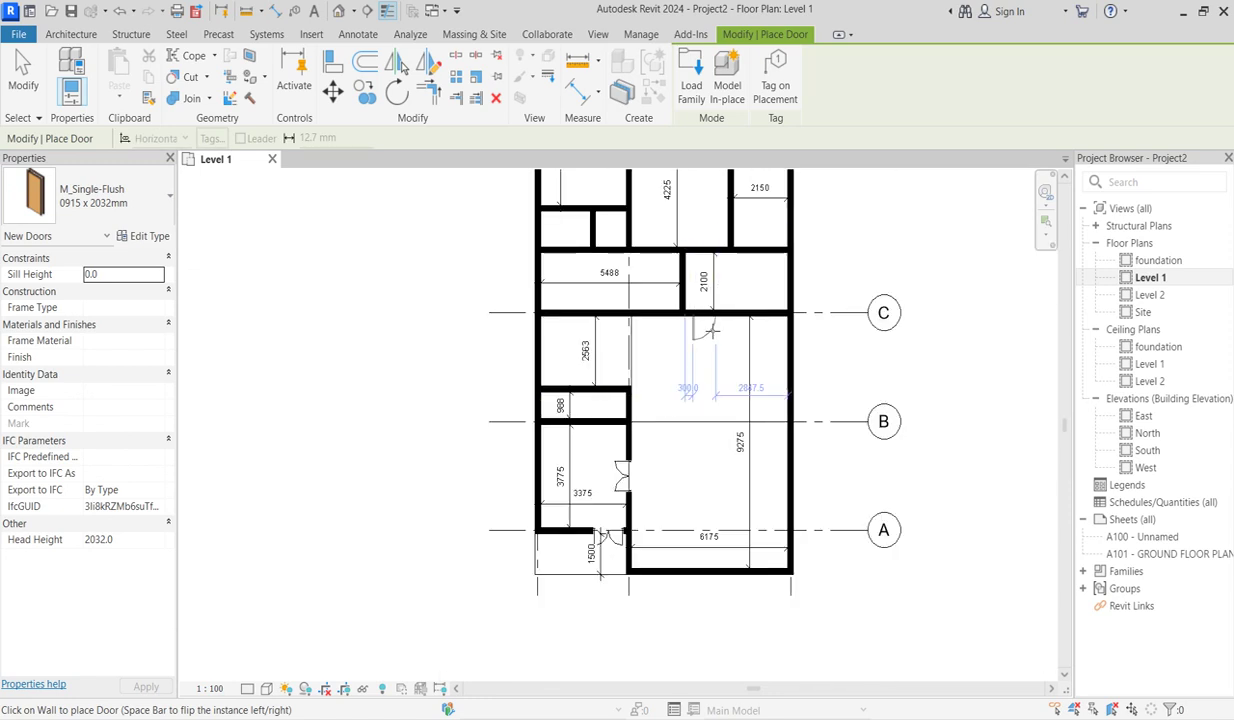
scroll(705, 318, up, 1)
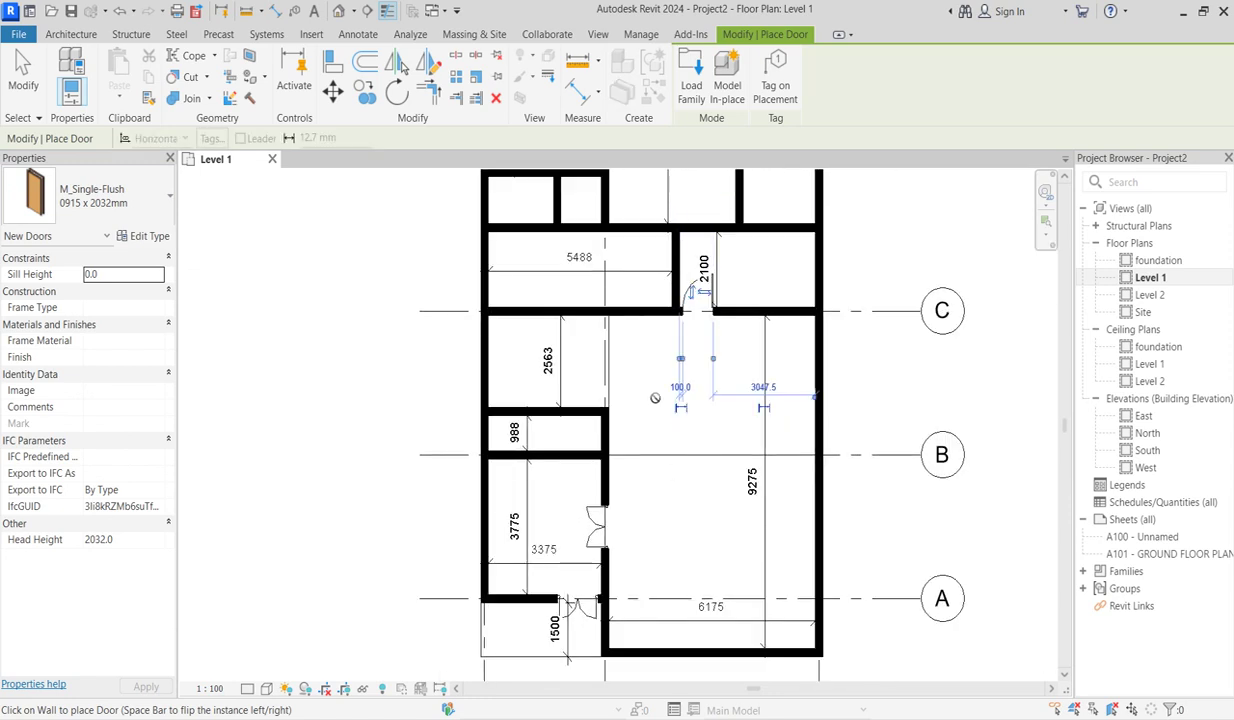
scroll(645, 340, down, 2)
scroll(640, 322, up, 2)
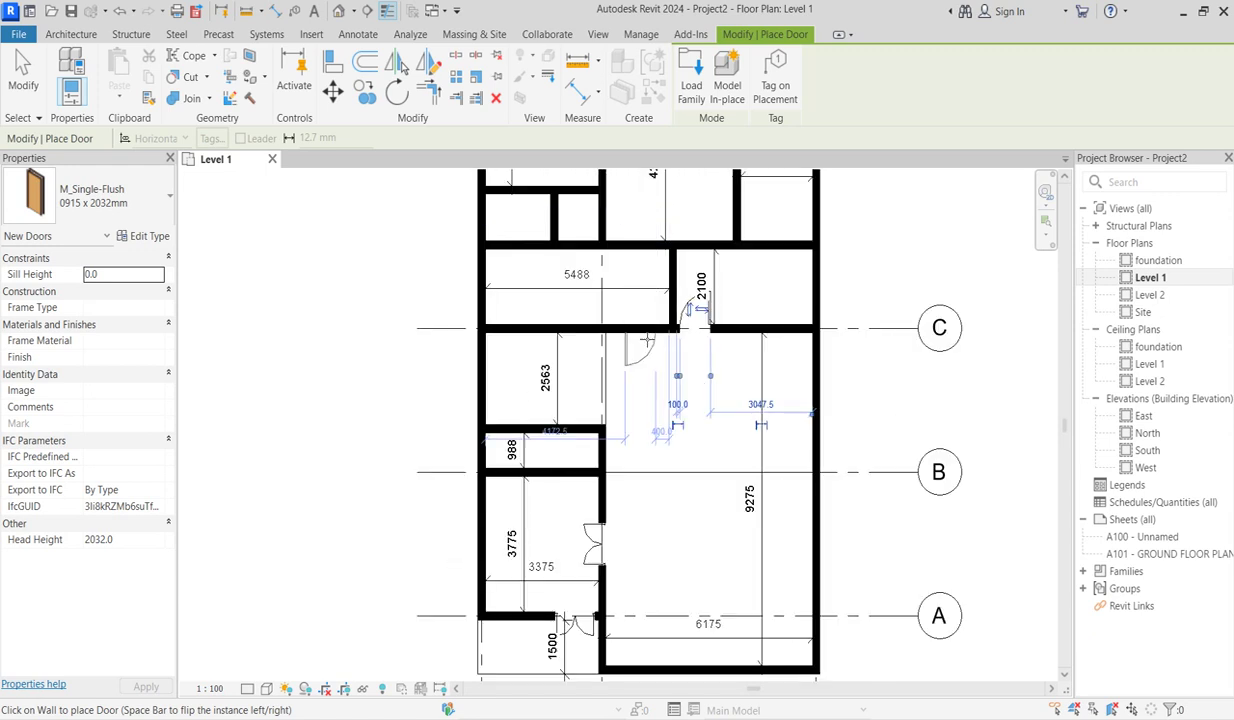
click(698, 318)
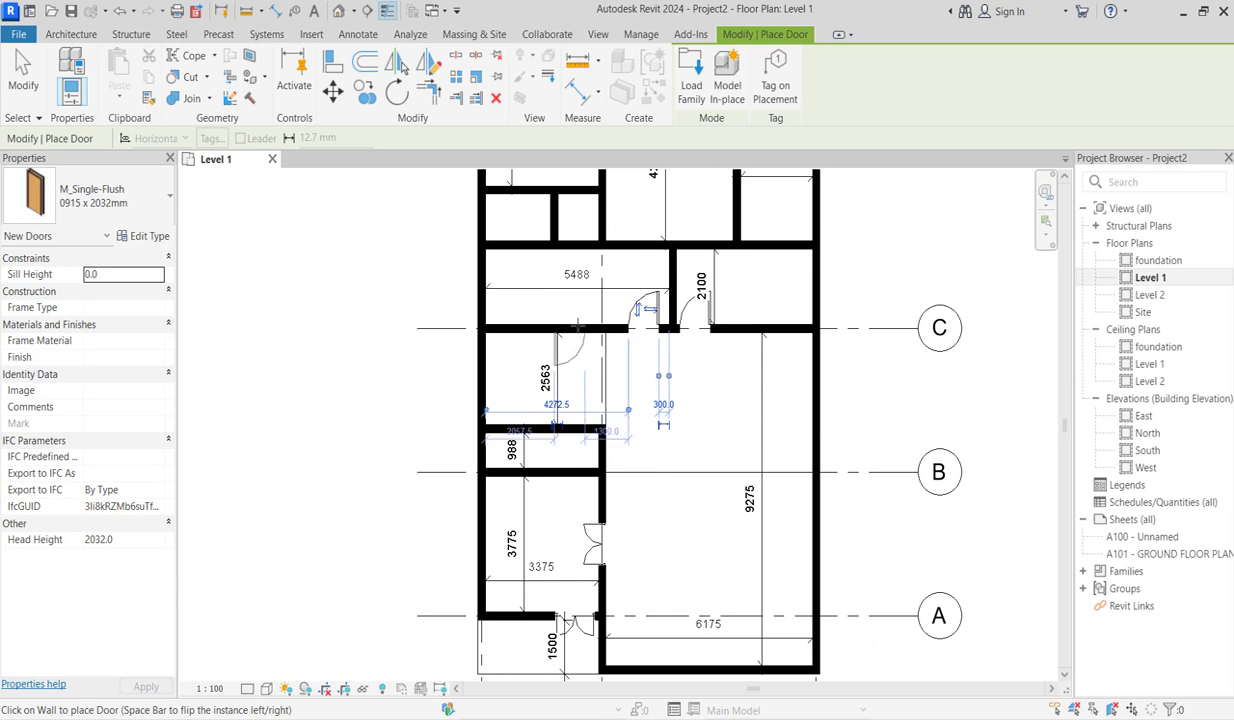
Place a M_Single-Flush 0915 x 2032mm door in the wall between the 5488 and 3800 mm wide rooms, 200 mm from the partition below.
scroll(600, 380, down, 2)
scroll(645, 302, up, 1)
scroll(645, 302, up, 1)
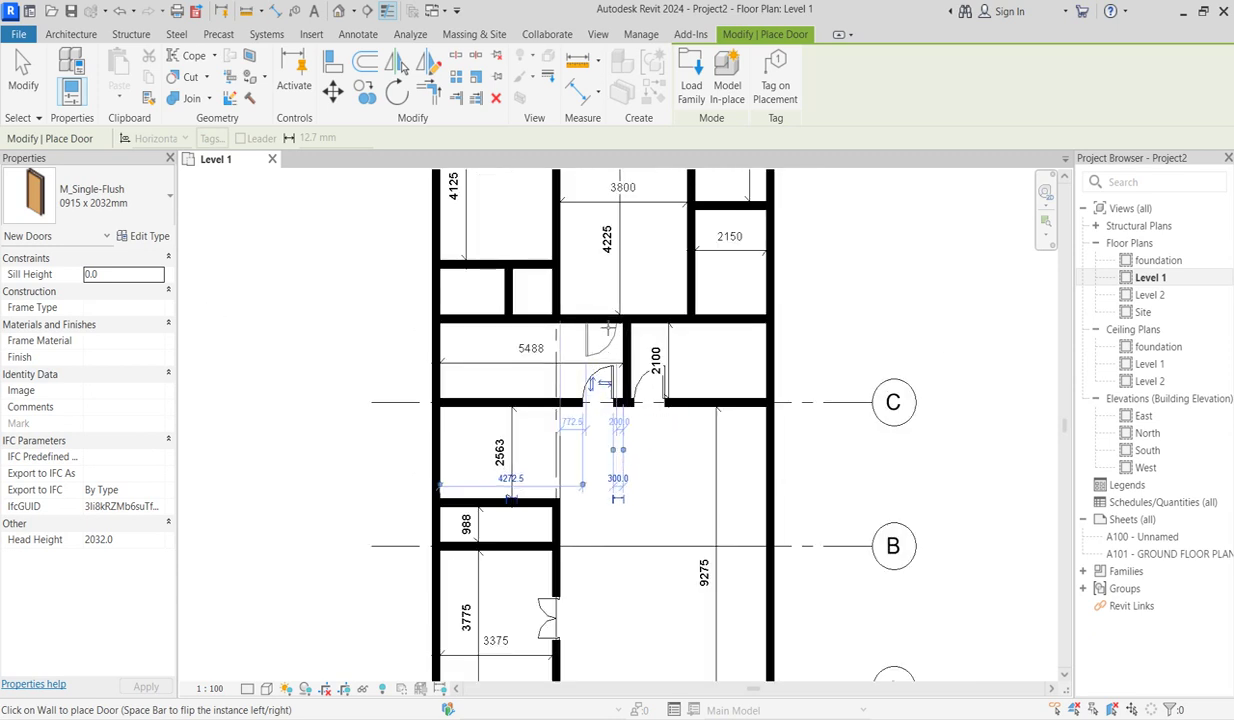
click(601, 316)
Place a M_Single-Flush 0915 x 2032mm door in the lower wall of the 3375 x 4125 mm room, centred over the small space beside grid 2.
scroll(594, 465, down, 4)
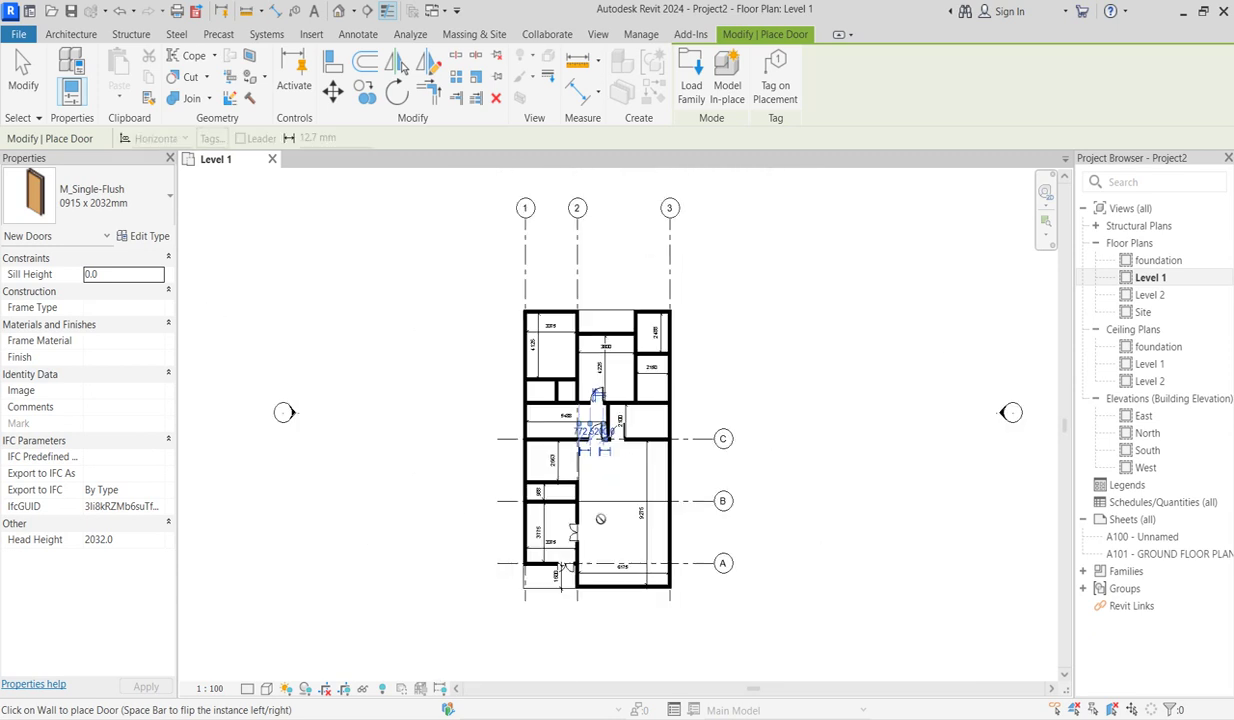
scroll(600, 516, up, 2)
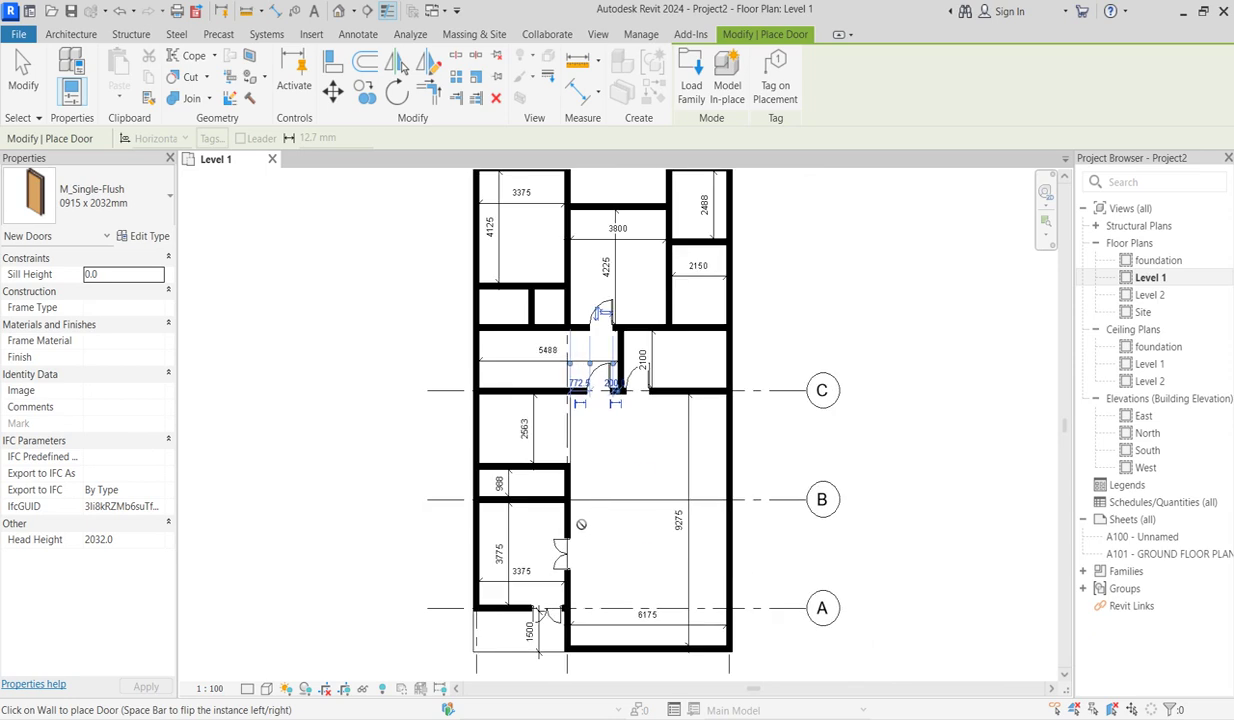
scroll(510, 300, up, 1)
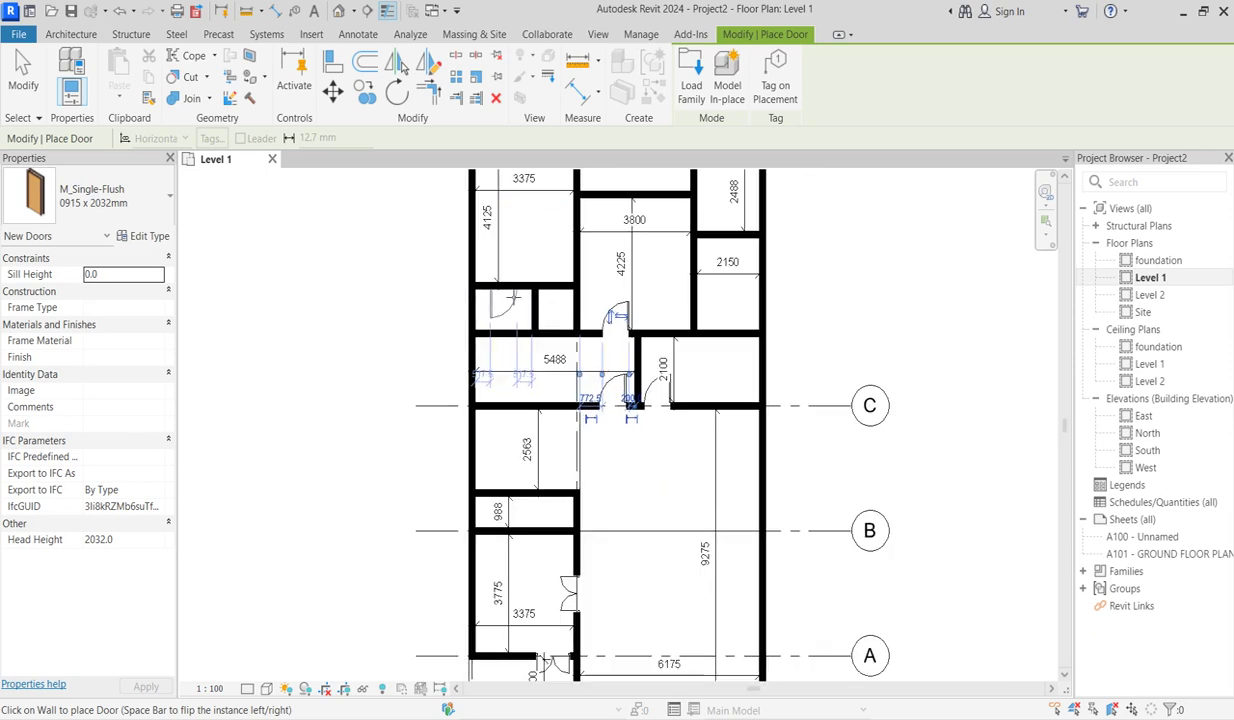
scroll(512, 298, up, 1)
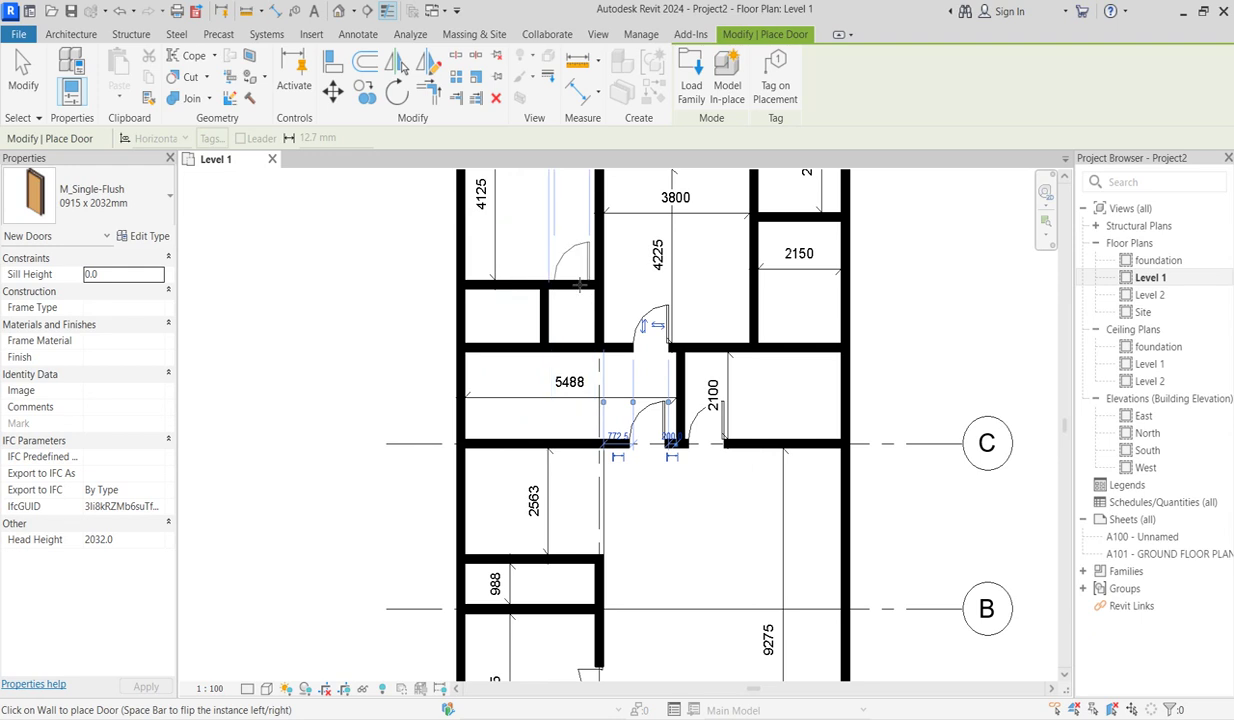
scroll(565, 370, down, 2)
scroll(684, 373, up, 2)
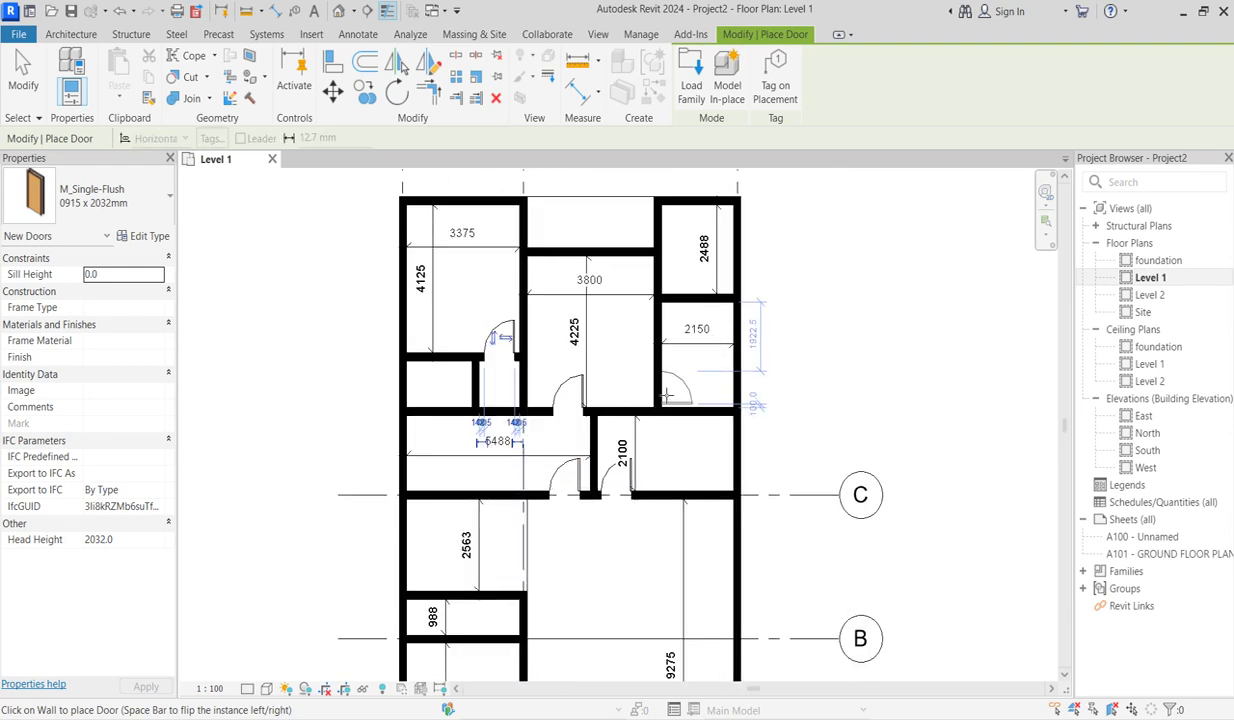
Place three M_Single-Flush doors around the 3800 mm wide room, one into each room beside grid 3 and one in its upper wall, ending door placement.
click(665, 392)
click(668, 286)
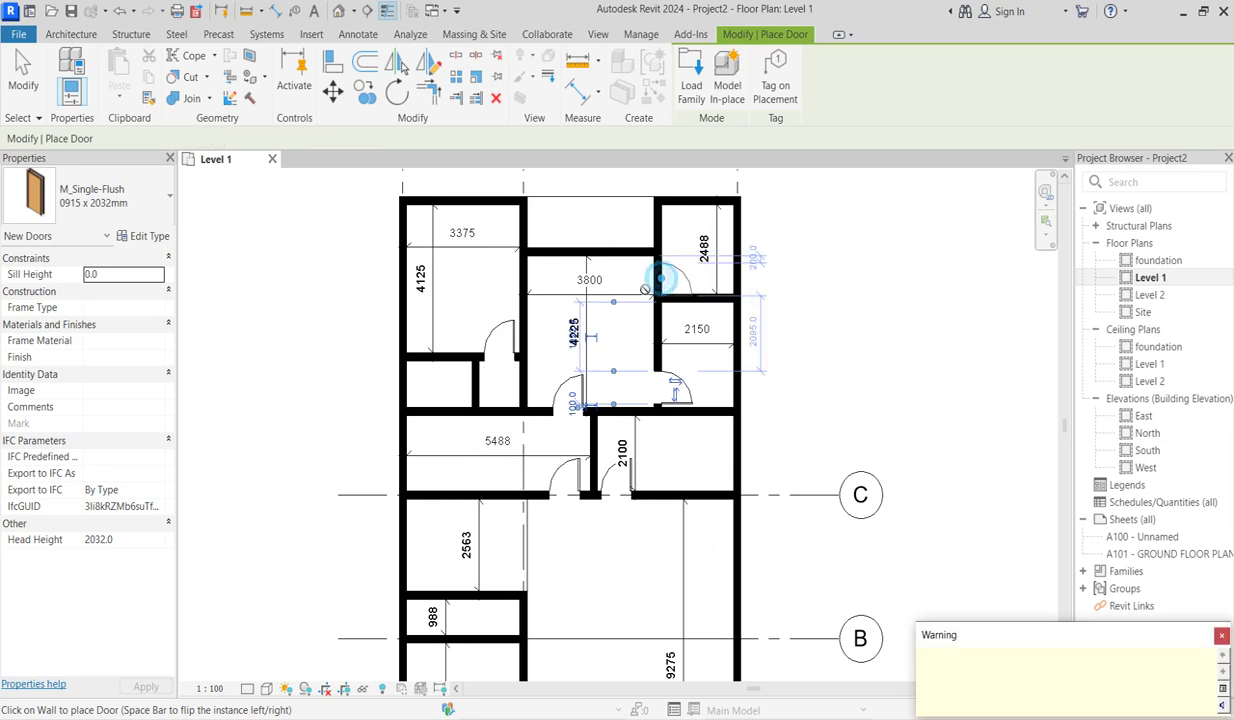
scroll(690, 386, down, 4)
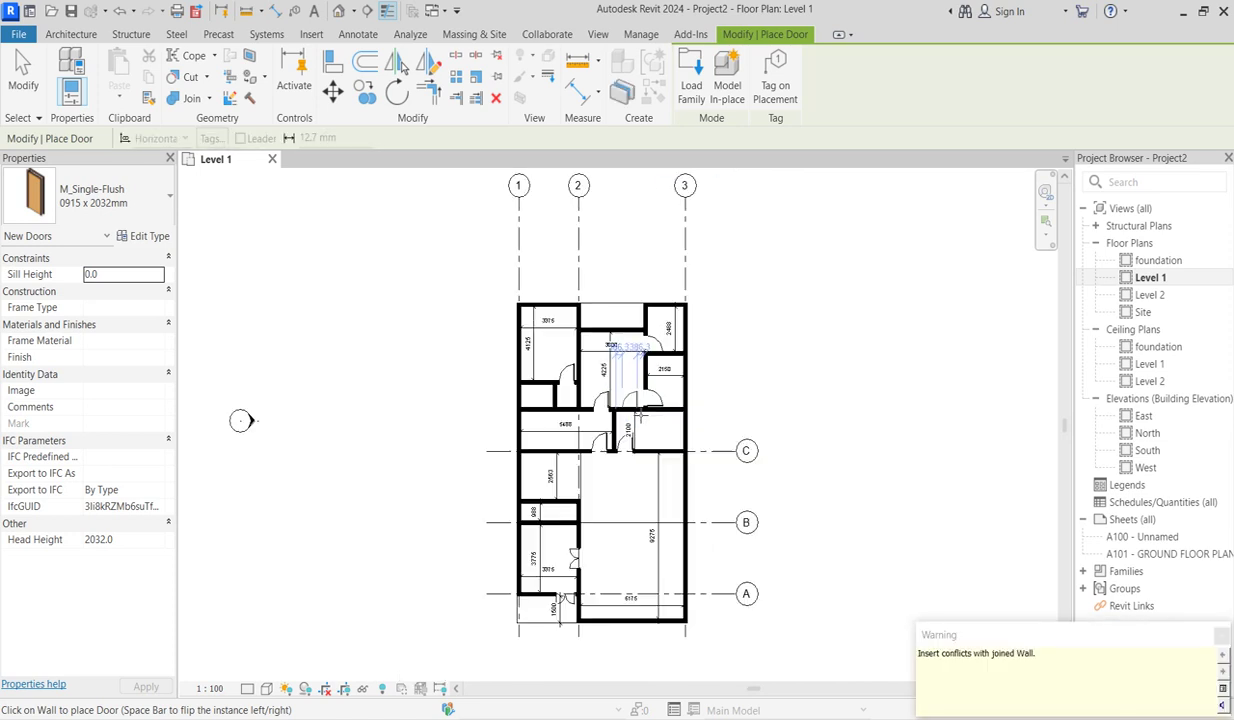
scroll(688, 386, up, 3)
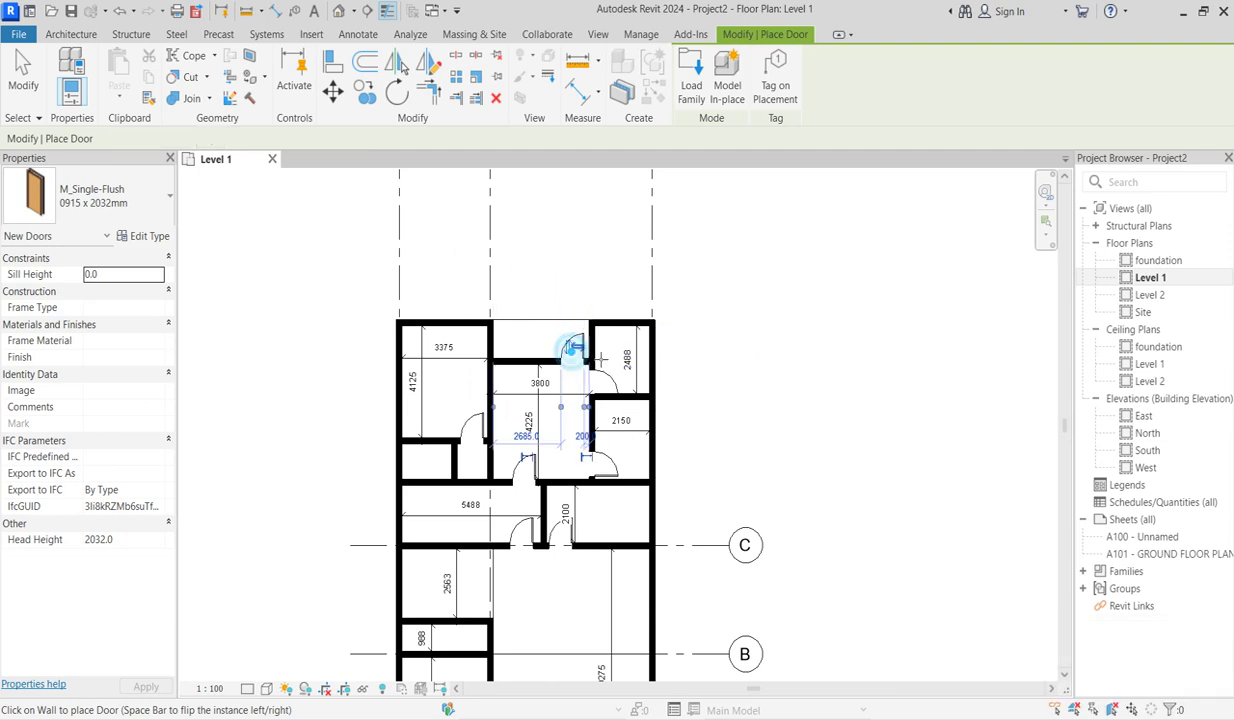
key(Escape)
key(Escape)
Inspect the door of the upper room beside grid 3 and review the door layout across the whole Level 1 plan.
scroll(637, 432, up, 2)
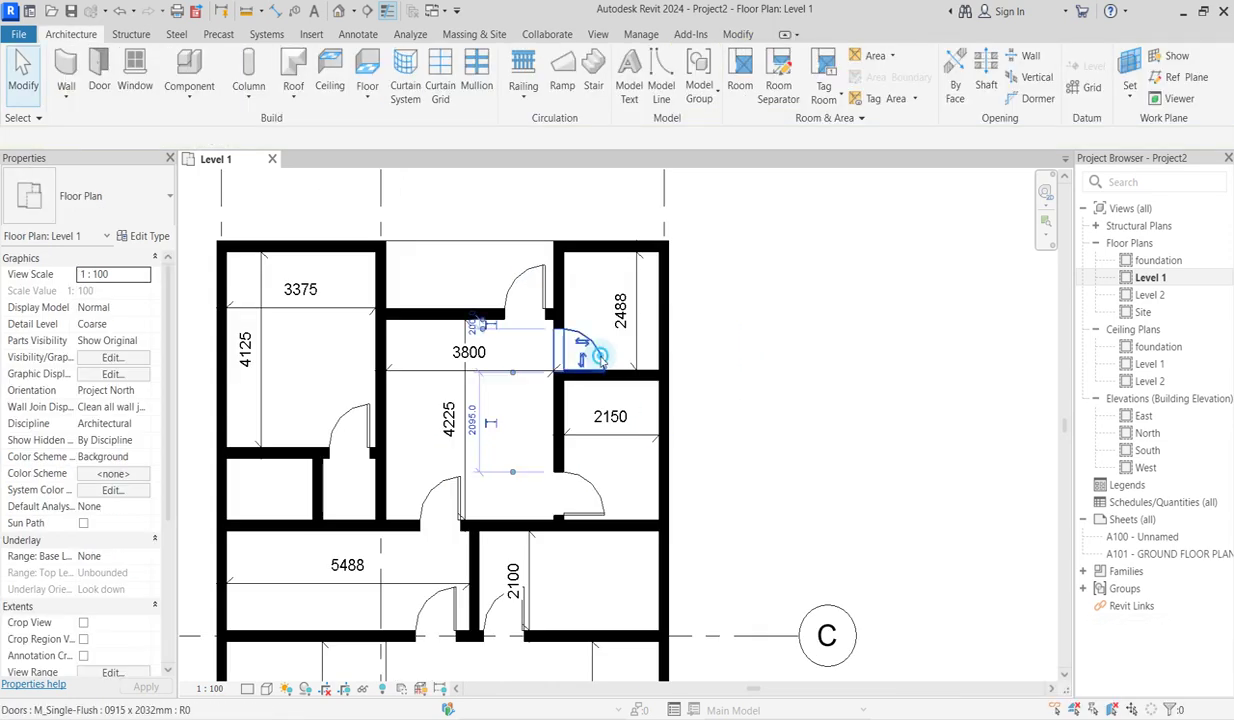
click(565, 350)
scroll(600, 358, up, 2)
drag(555, 330, 494, 414)
click(480, 470)
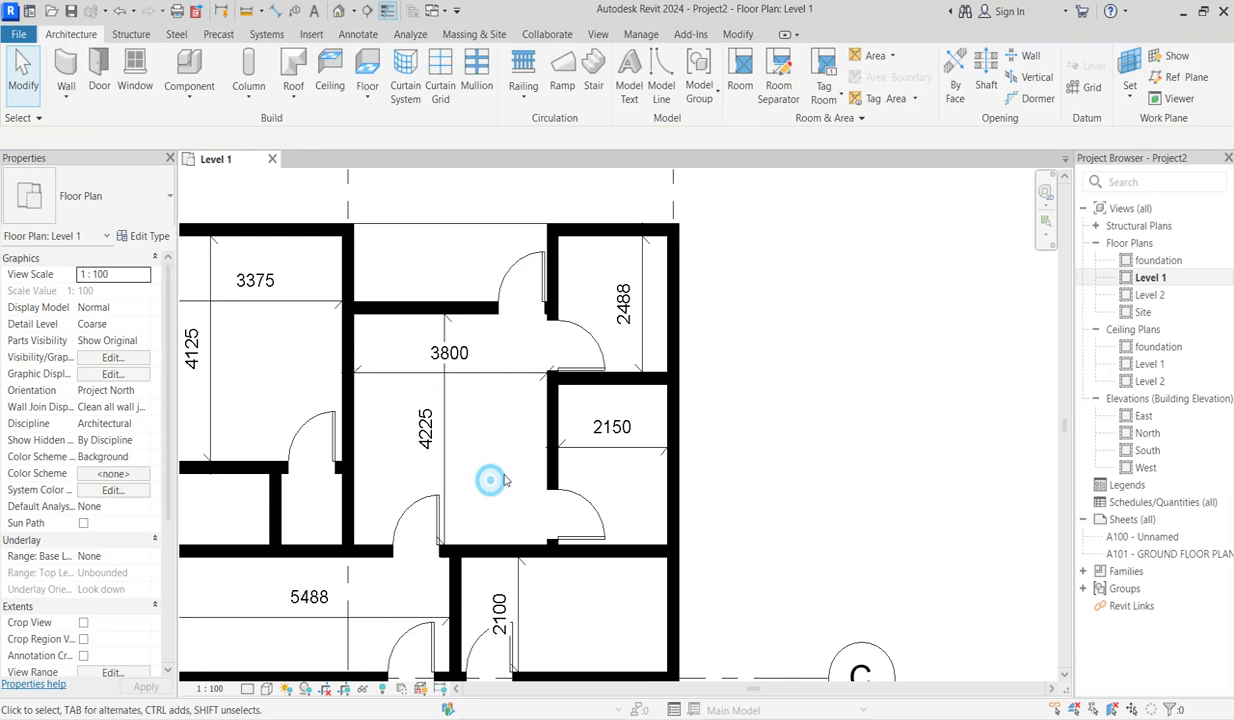
scroll(490, 480, down, 3)
scroll(490, 480, up, 2)
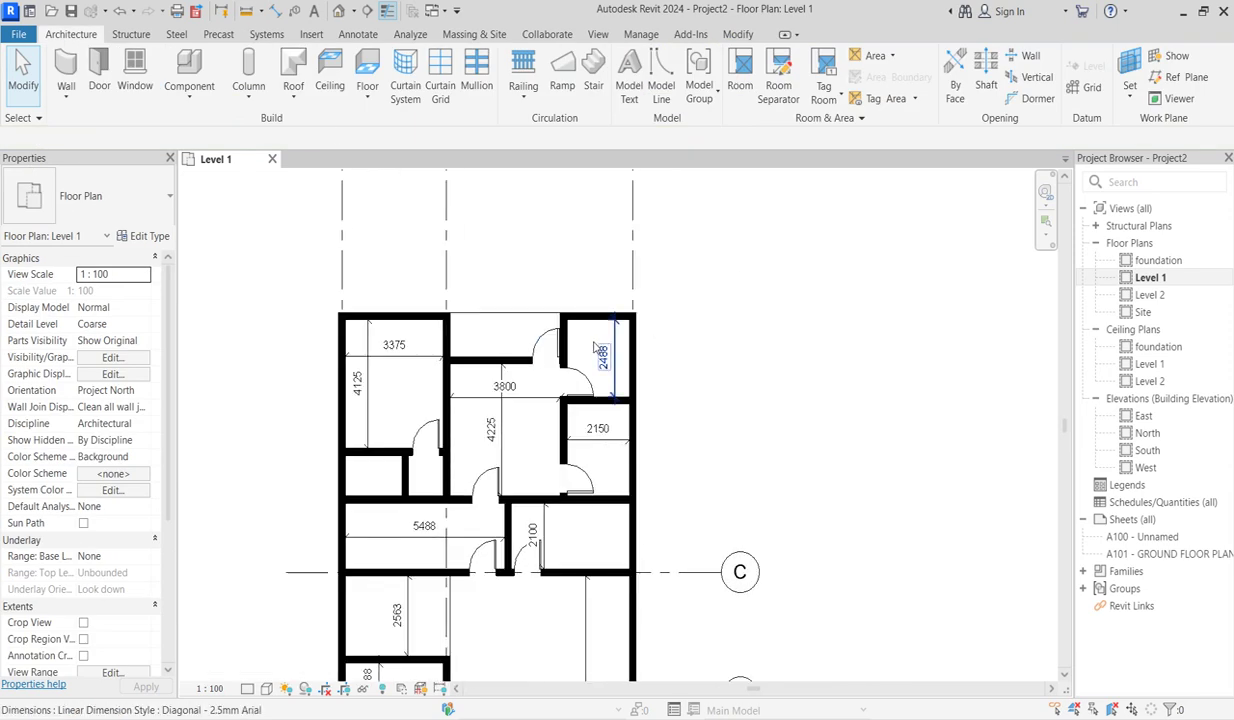
scroll(595, 335, up, 2)
scroll(615, 303, down, 1)
scroll(615, 303, down, 2)
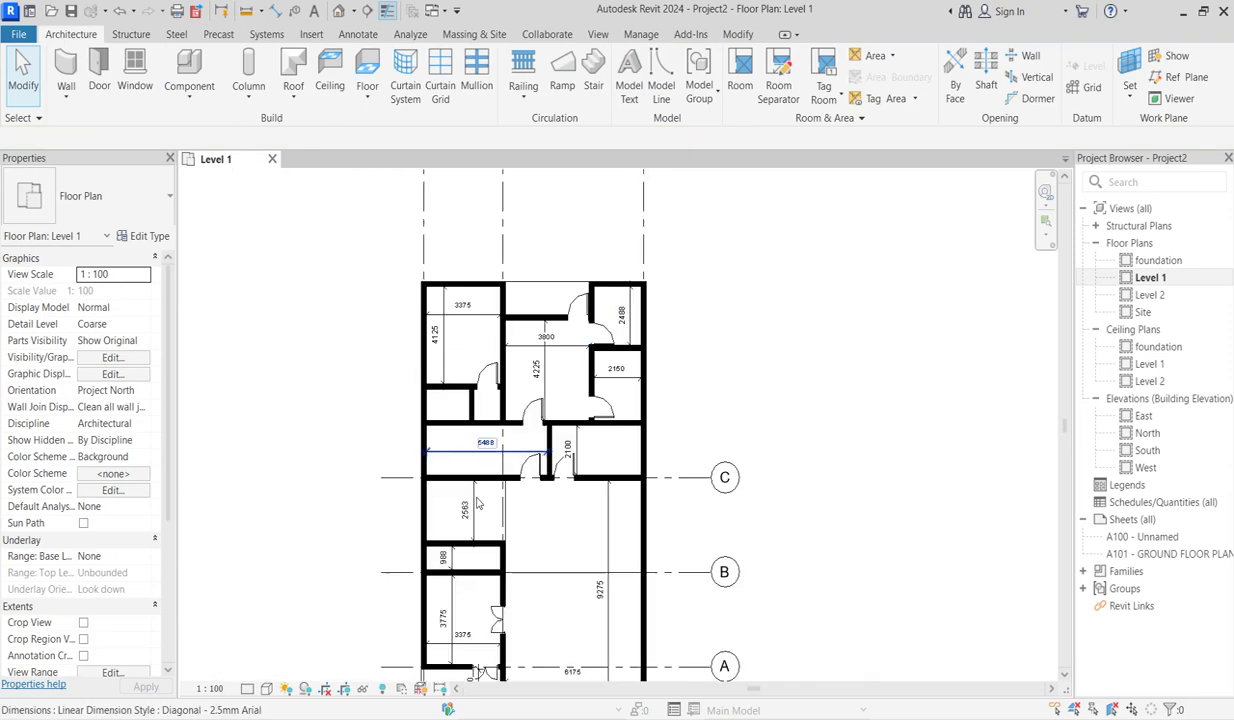
scroll(550, 373, up, 2)
scroll(550, 373, down, 1)
scroll(549, 373, down, 2)
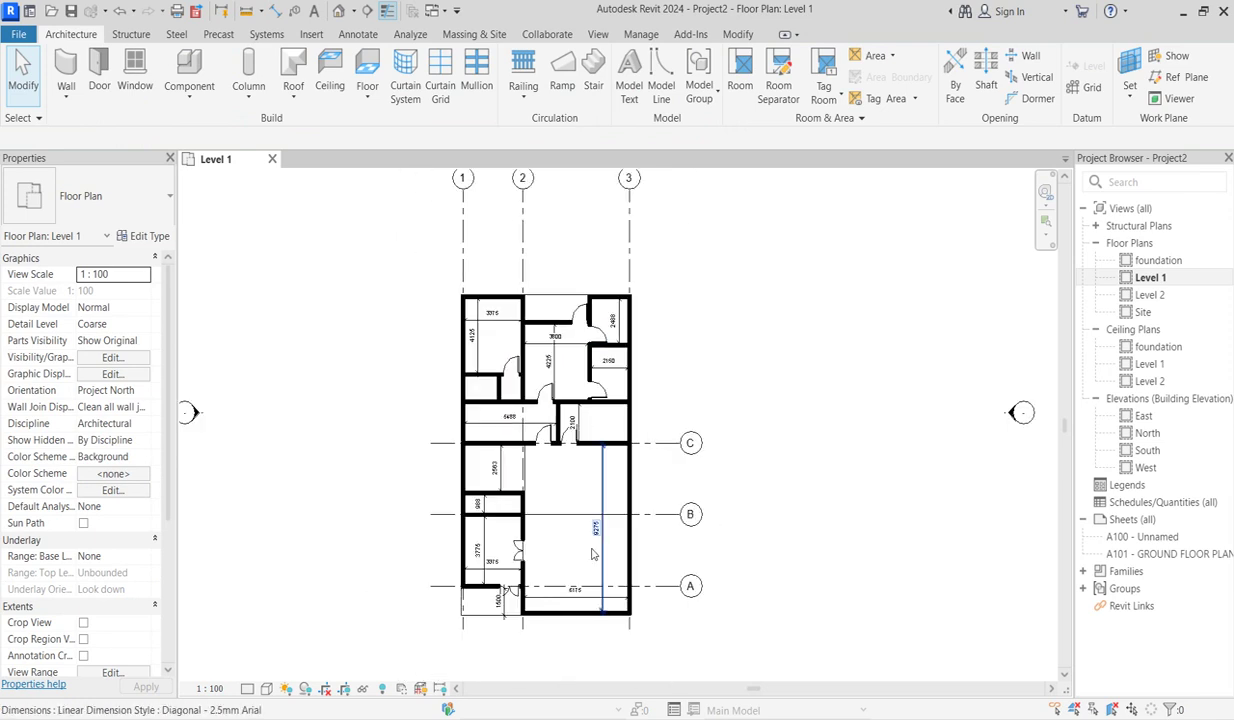
scroll(518, 343, up, 2)
scroll(518, 343, down, 2)
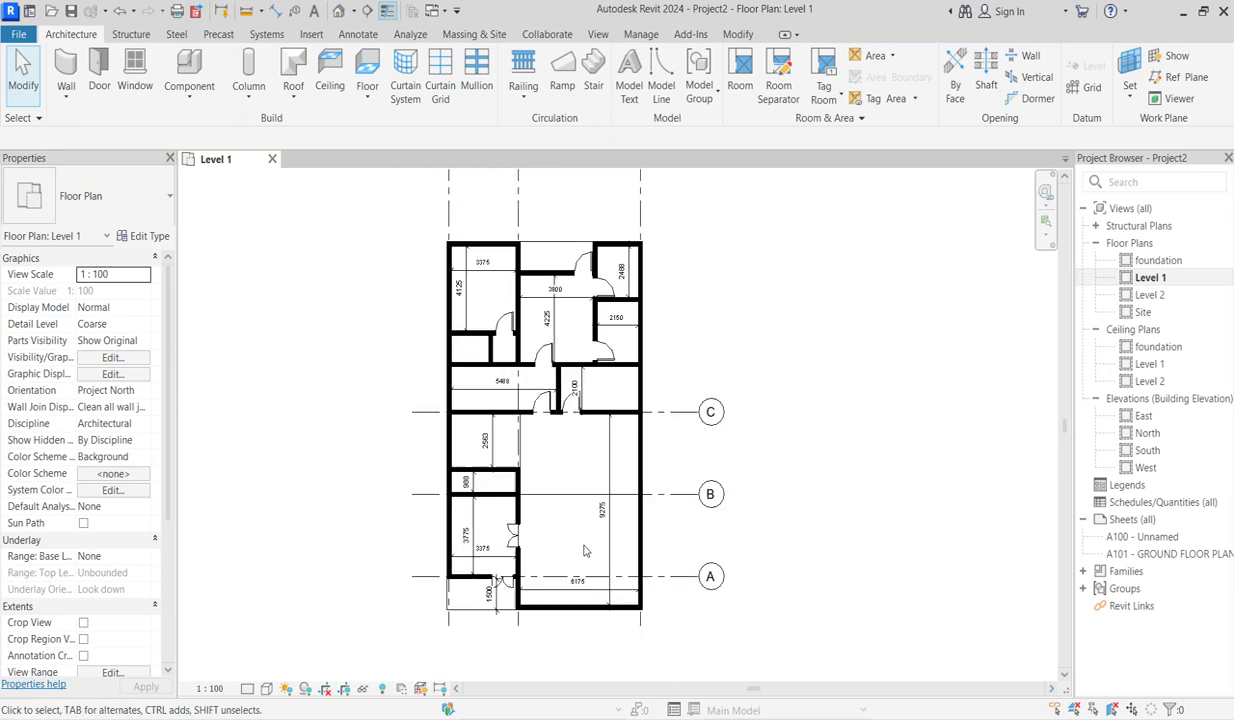
scroll(524, 366, up, 2)
scroll(524, 366, down, 3)
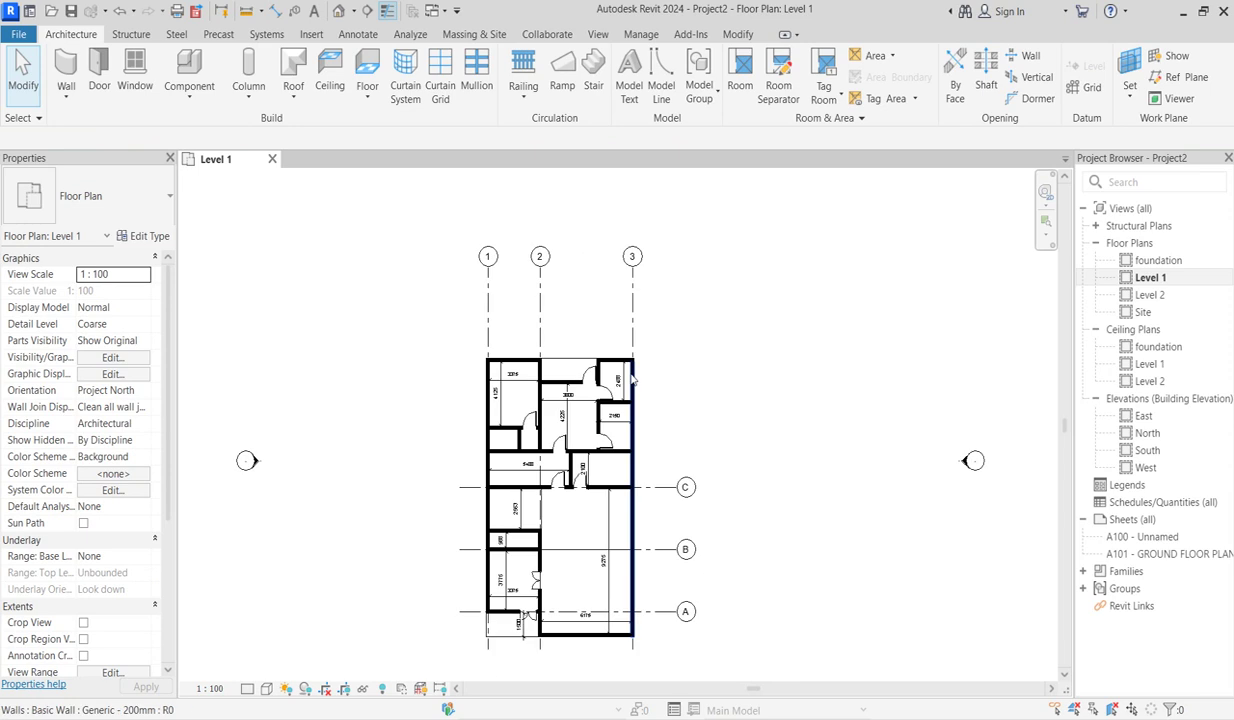
scroll(249, 289, up, 1)
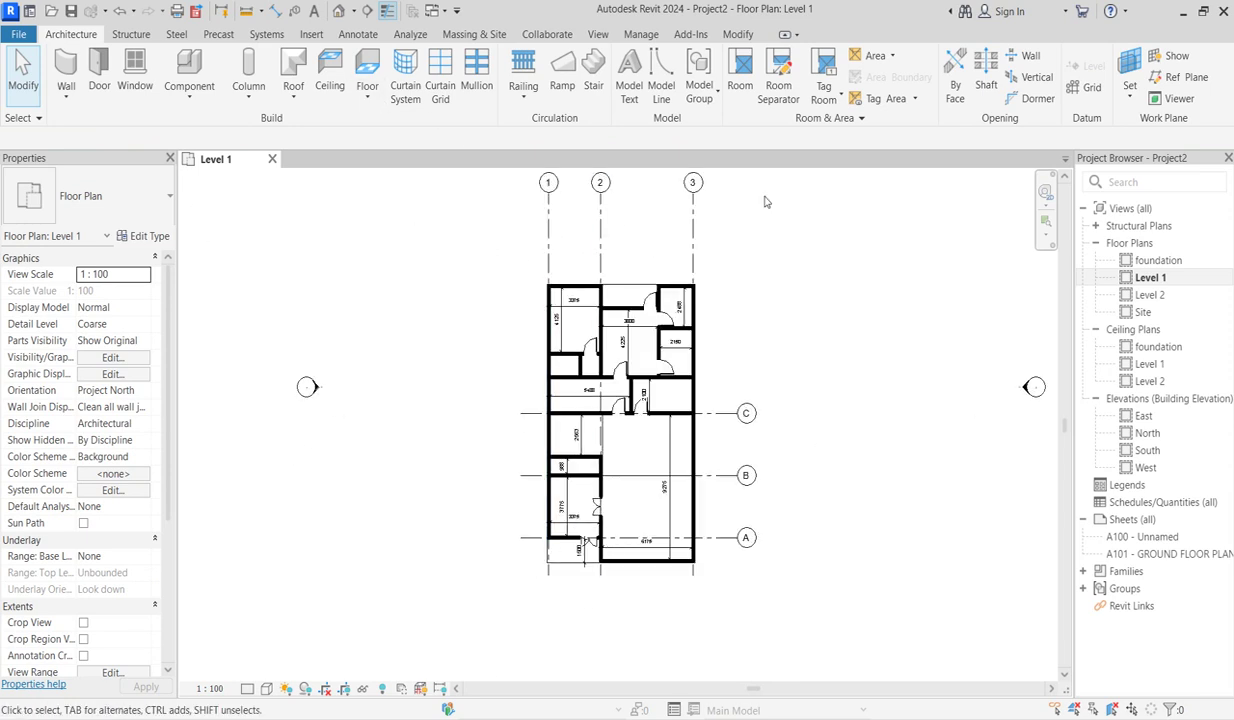
scroll(725, 440, up, 2)
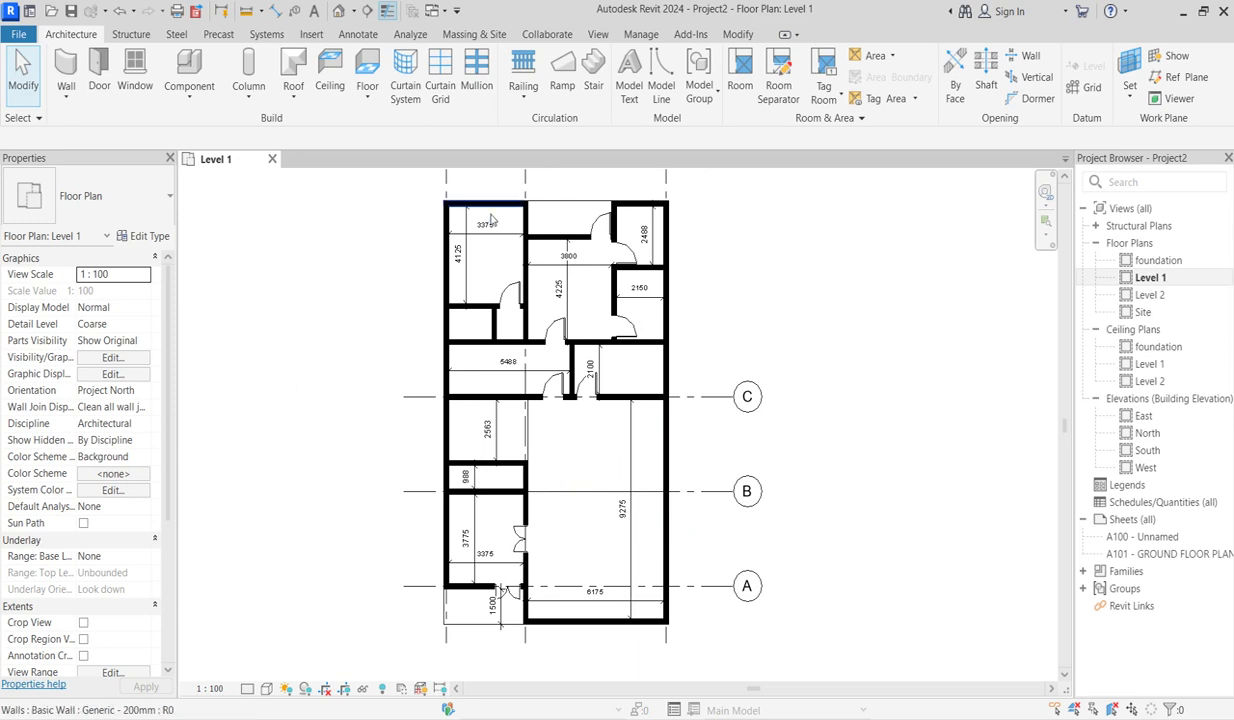
Add the text note LIVINGROOM in the large room between grids 2 and 3, using the 2.5mm Arial text type.
click(360, 35)
click(531, 55)
scroll(588, 565, up, 2)
scroll(567, 504, up, 3)
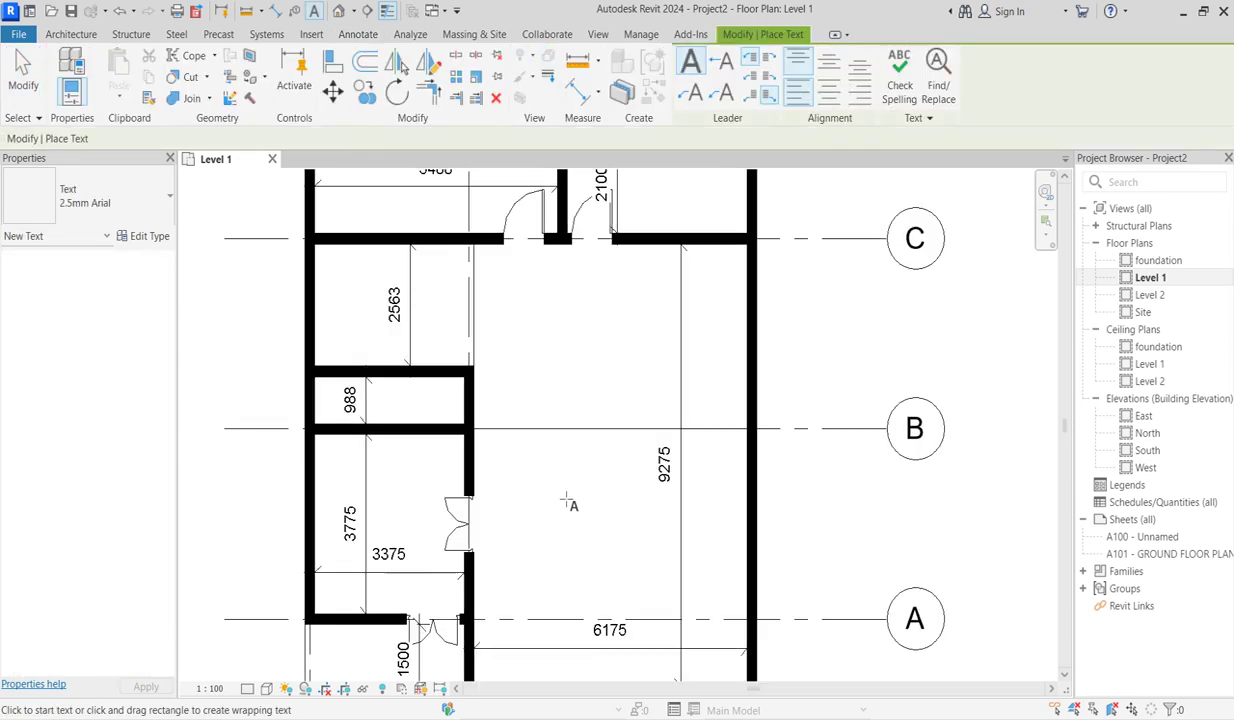
click(529, 474)
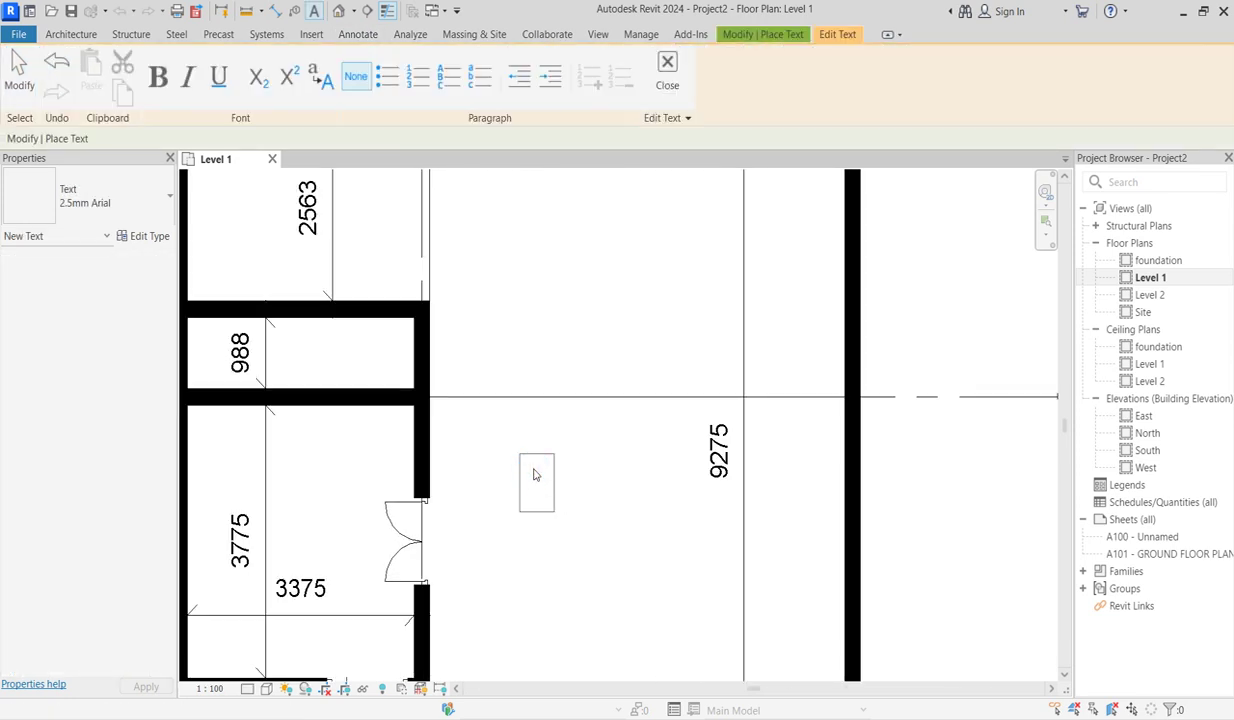
text(LIVING)
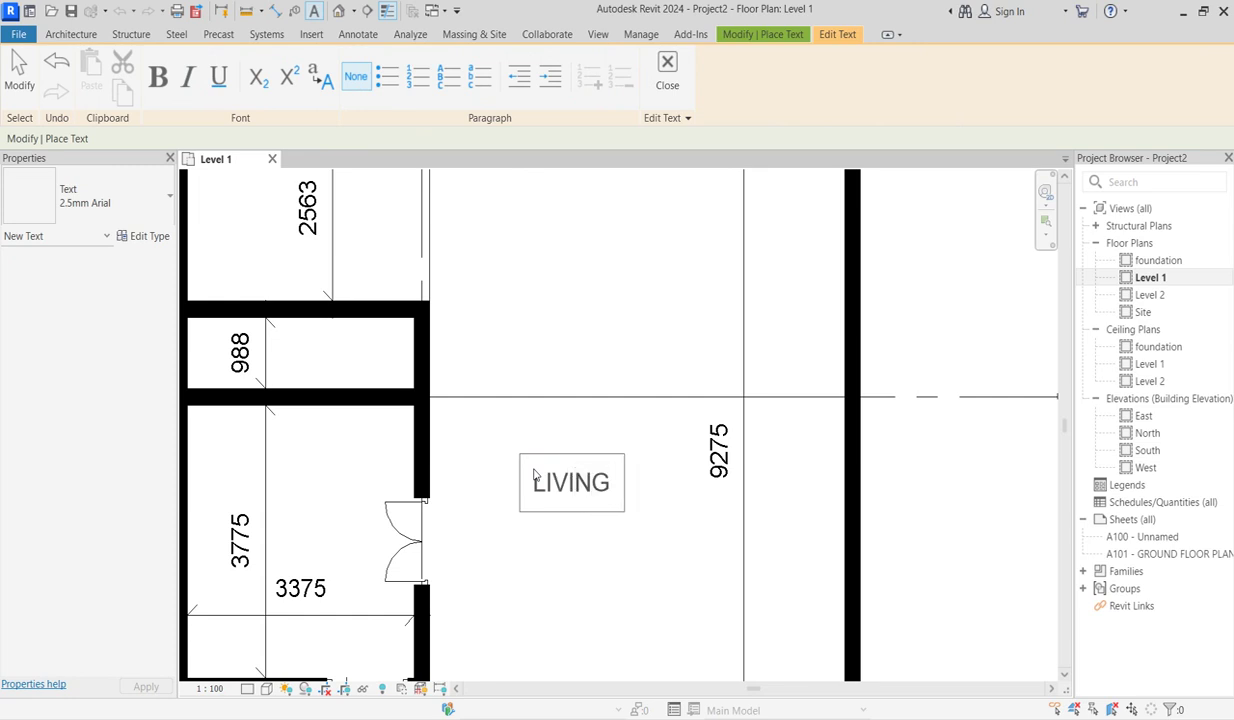
text(RO)
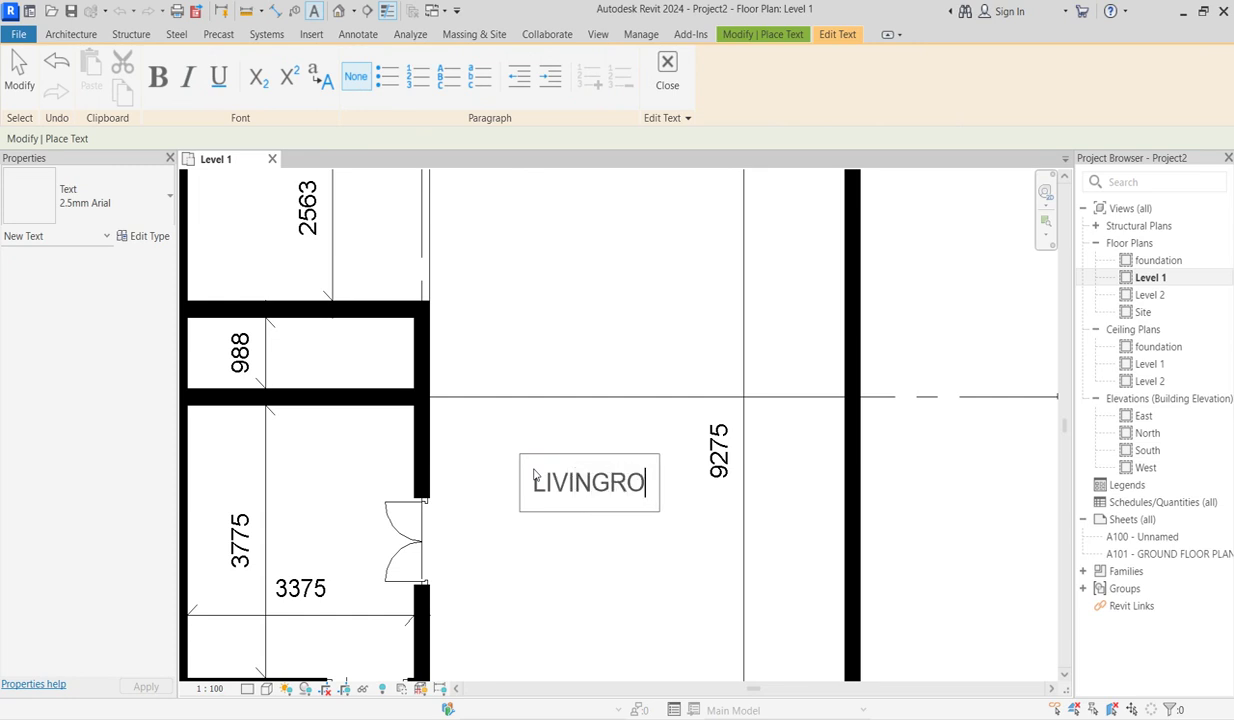
text(OM)
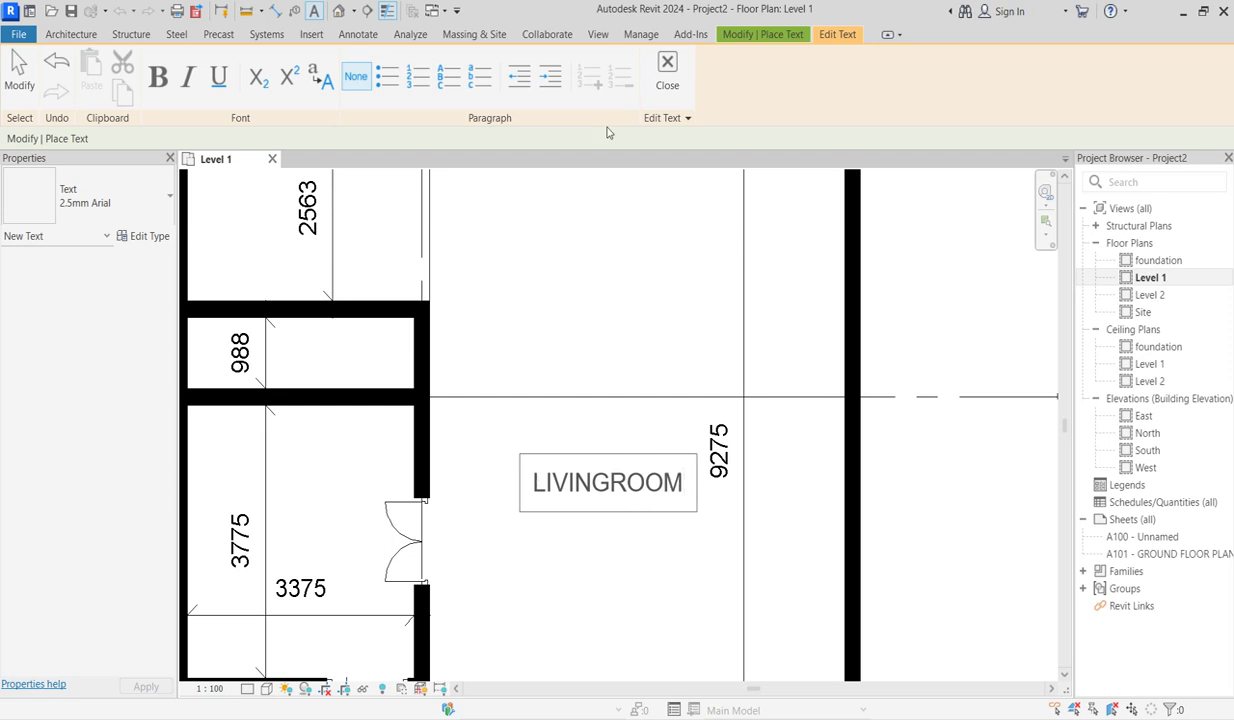
click(540, 344)
Add the text note ANTI ROOM in the entrance room between grids A and B.
scroll(540, 344, down, 3)
scroll(398, 480, up, 3)
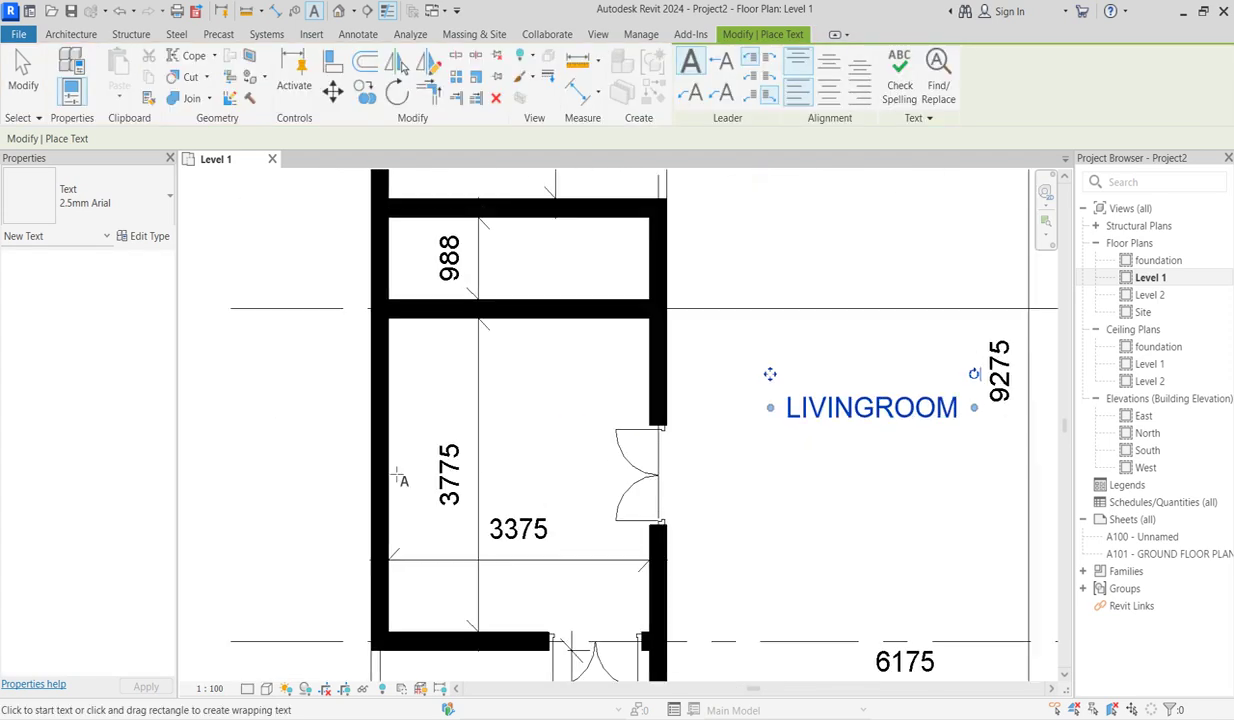
click(442, 431)
text(ANTI ROOM)
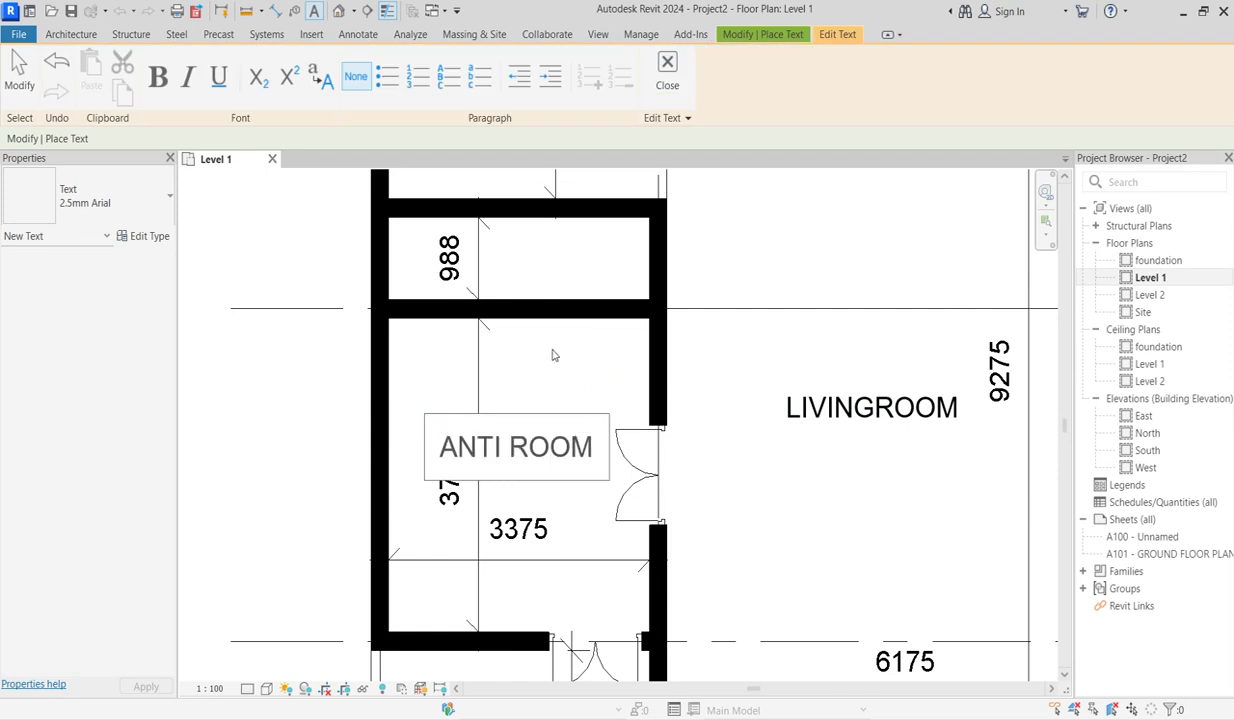
click(592, 386)
Add the text note WINE BAR in the open space below grid C beside grid 1.
scroll(597, 684, down, 3)
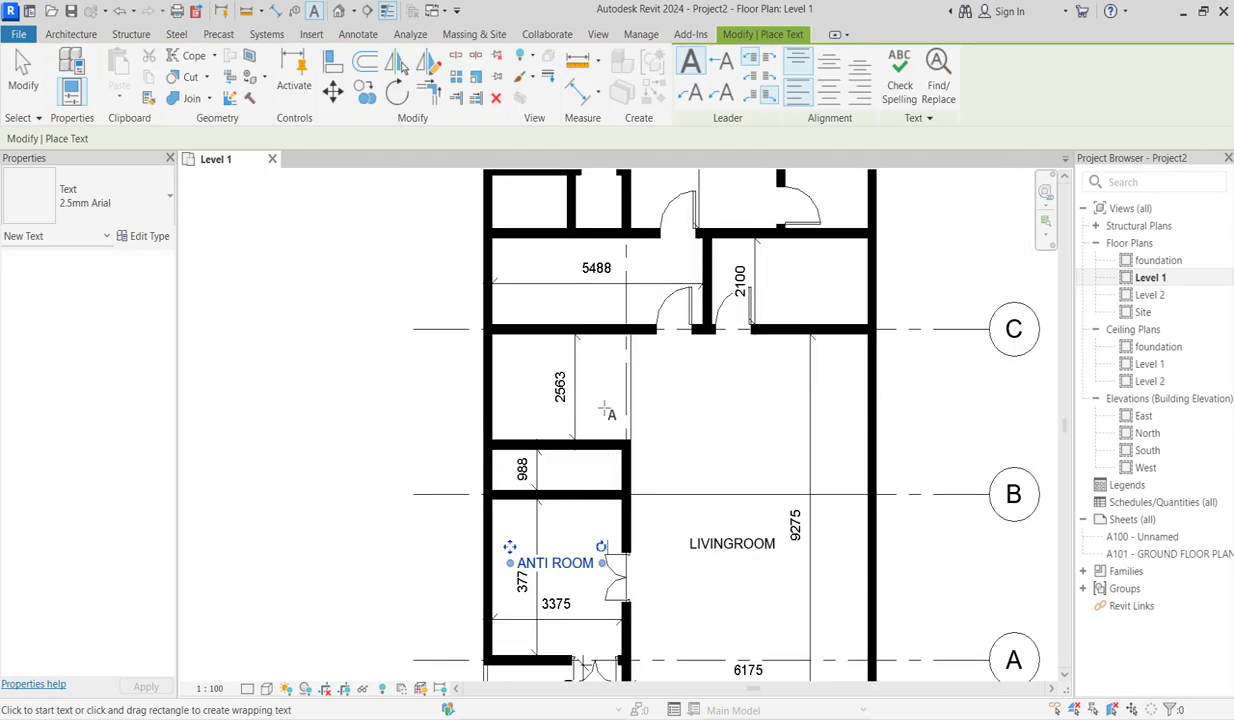
scroll(604, 410, up, 3)
click(524, 390)
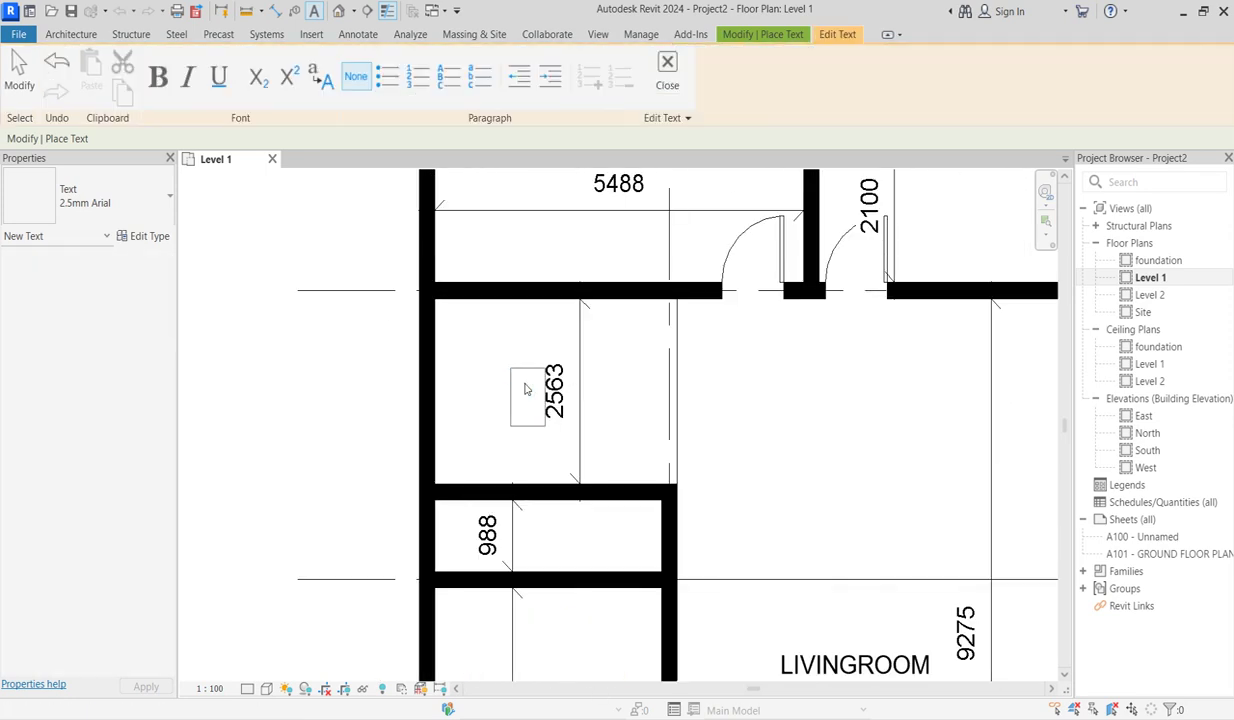
text(WINE BAR)
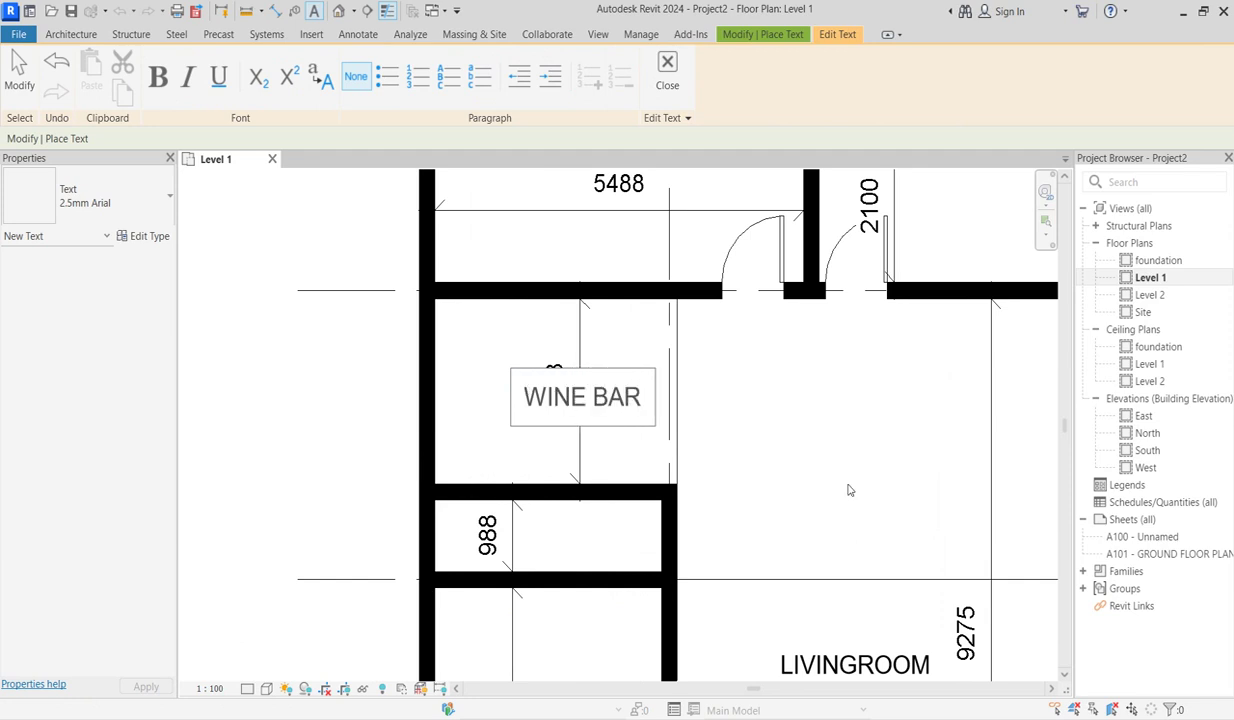
click(840, 441)
Add the text note DINING in the large room between grids B and C, beside the wine bar.
click(816, 415)
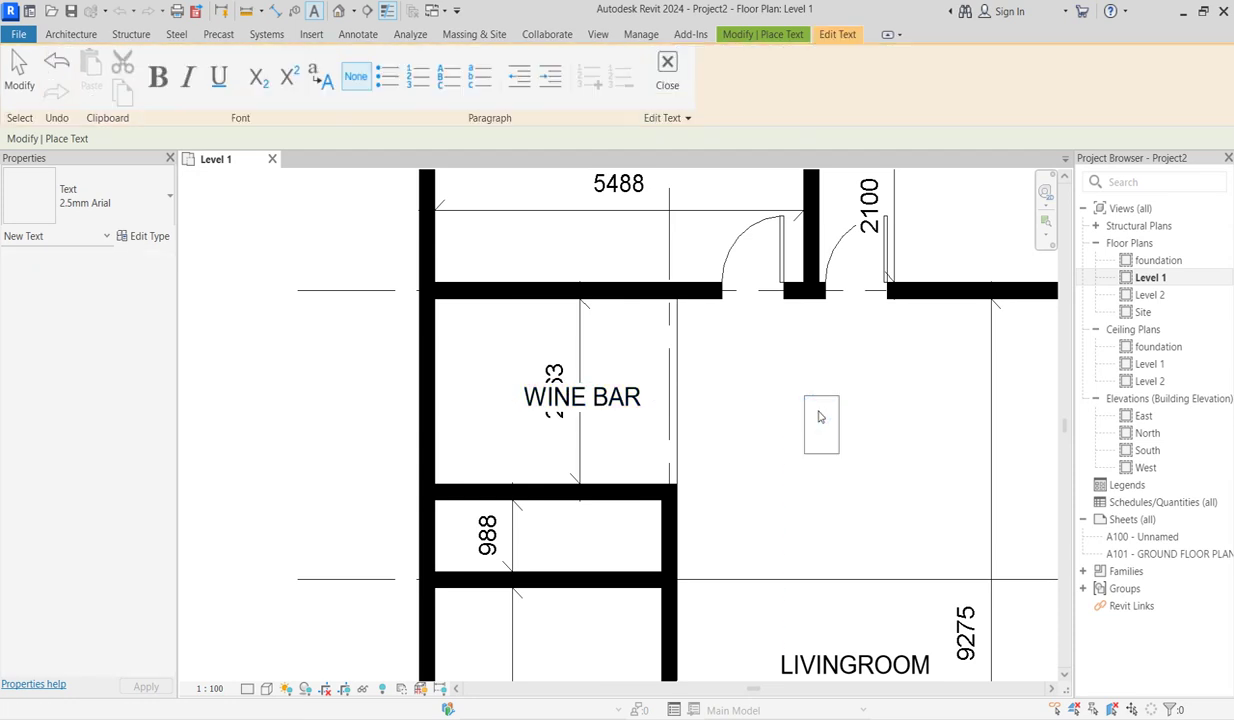
text(DINING)
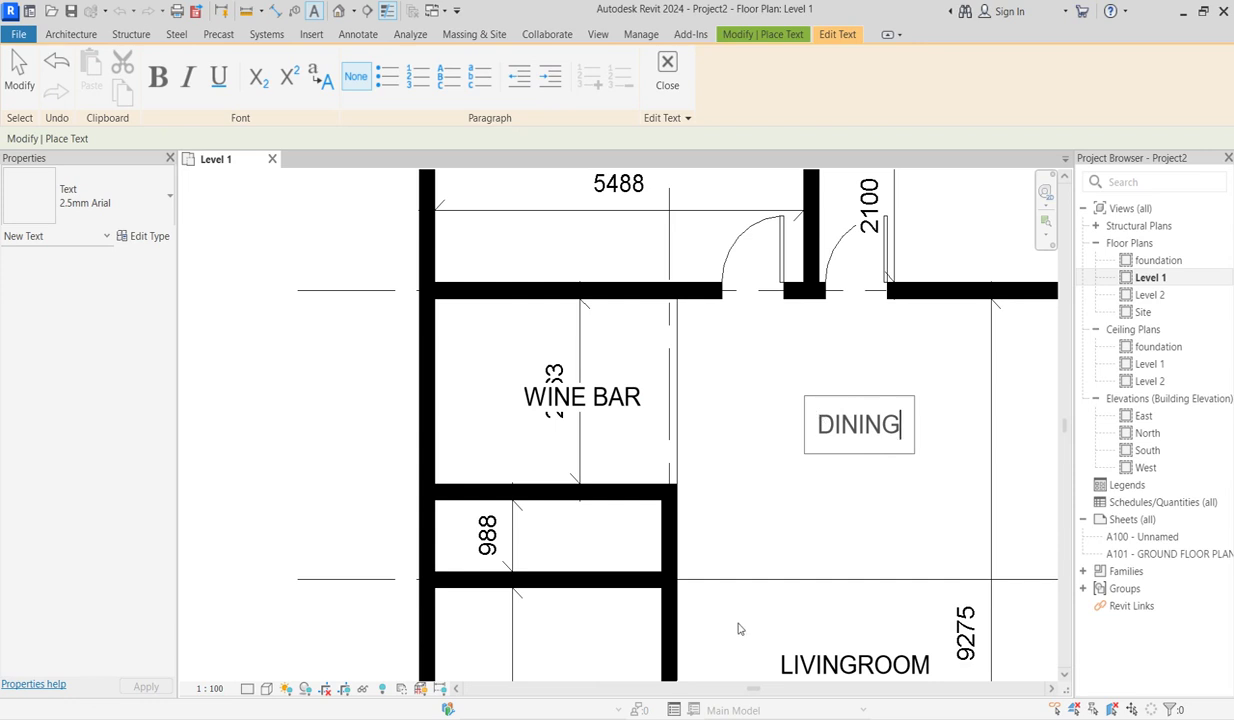
click(766, 485)
Add the text note KITCHEN in the 3800 x 4225 mm room.
scroll(760, 480, down, 3)
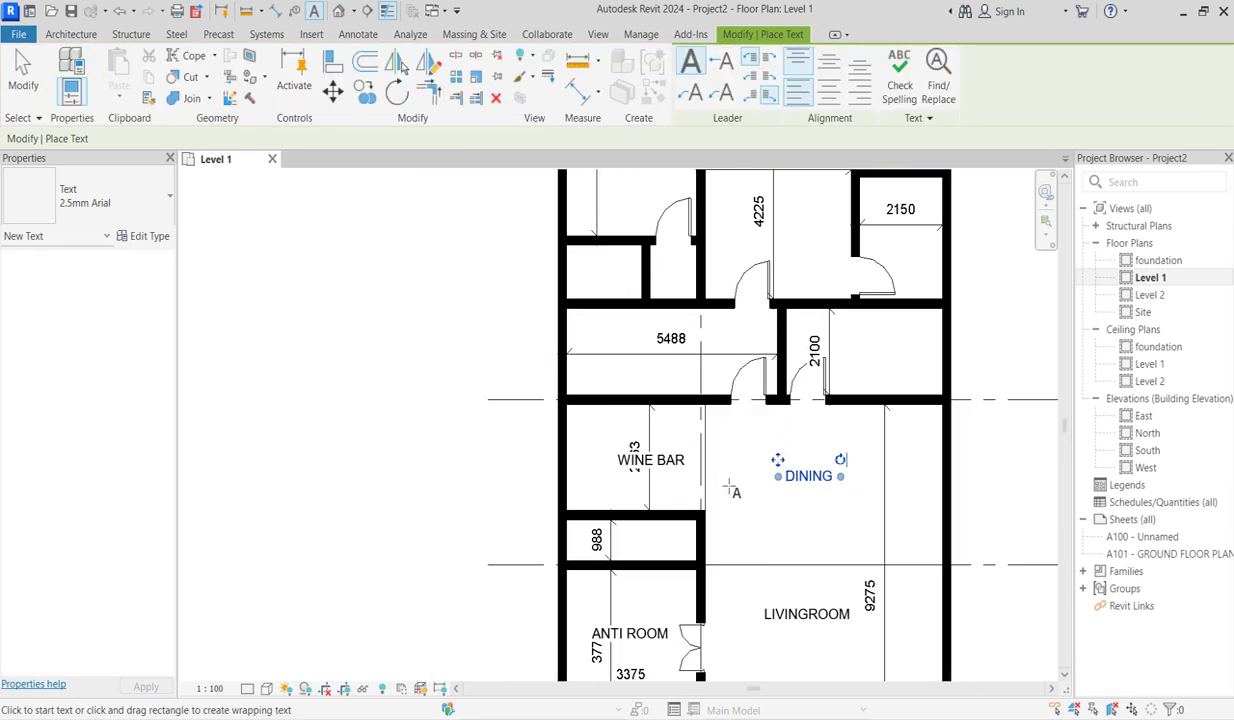
scroll(733, 490, down, 2)
scroll(720, 300, up, 5)
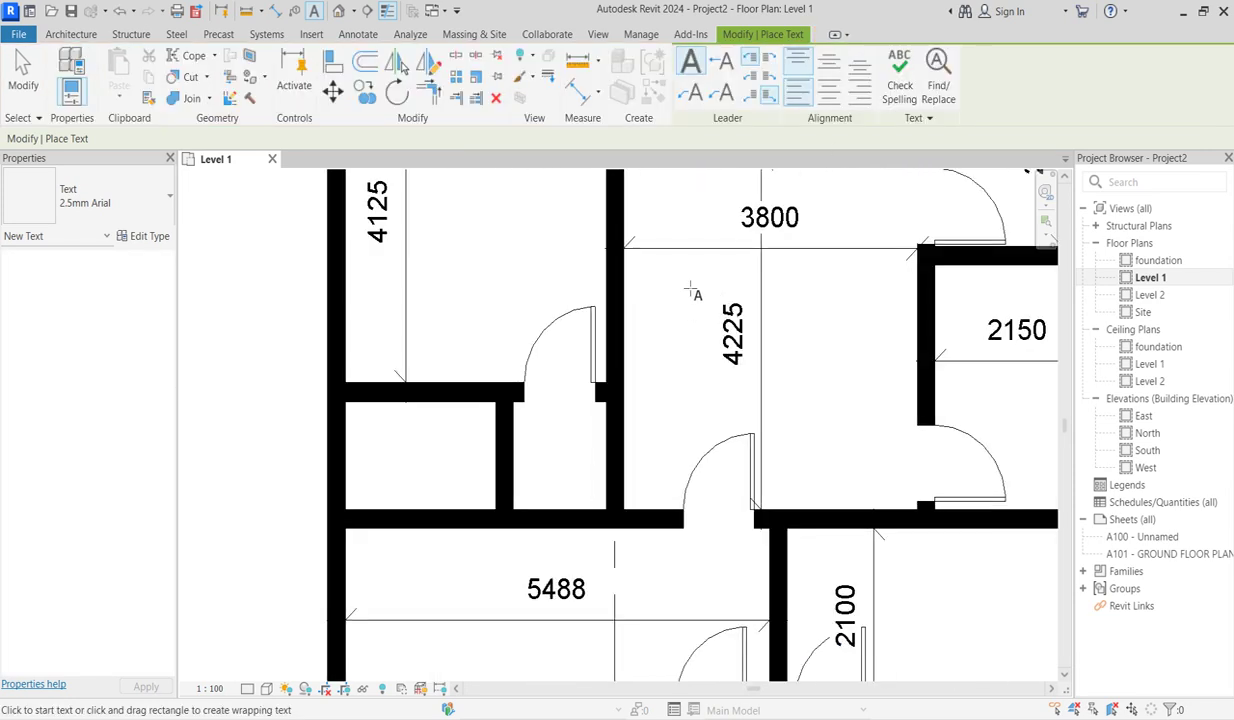
click(674, 274)
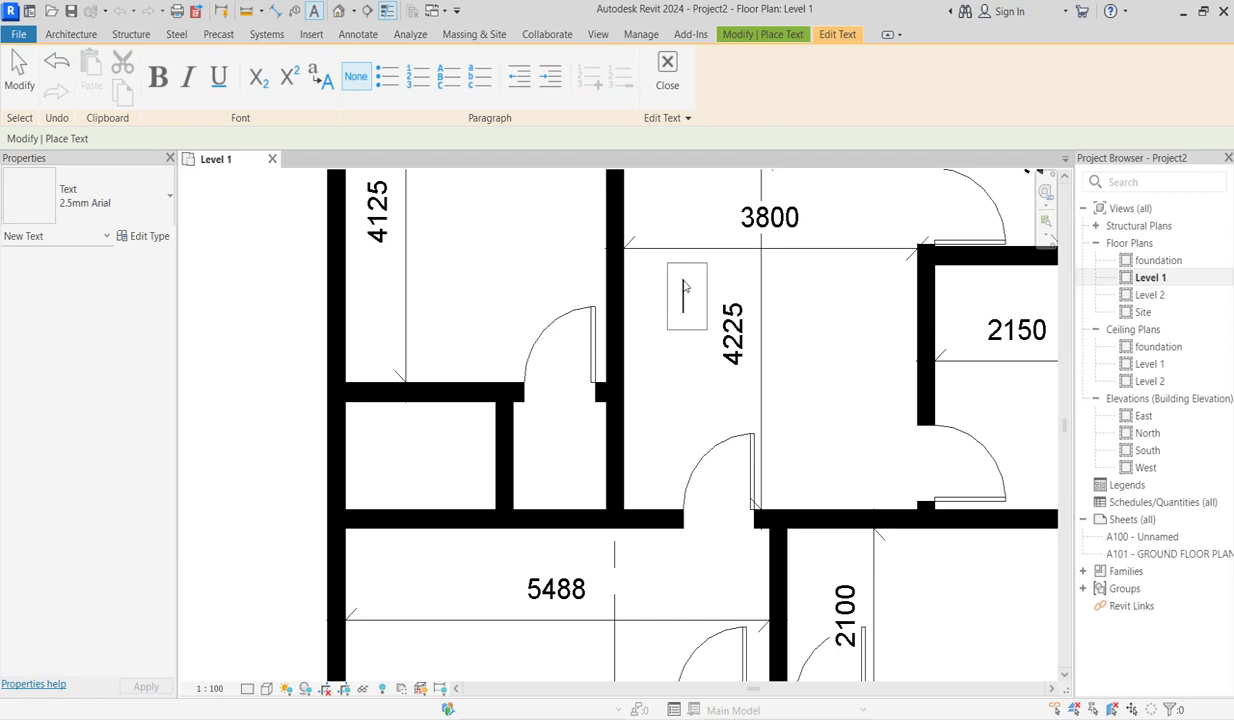
text(KIT)
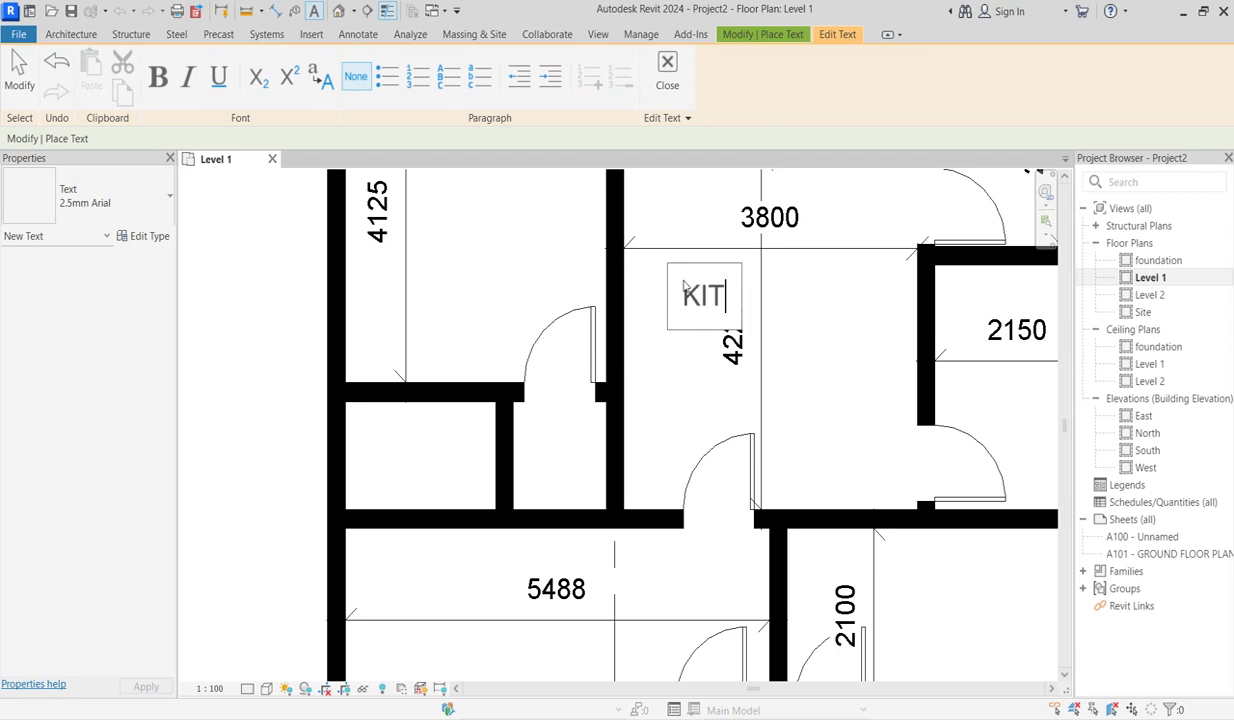
text(CHEN)
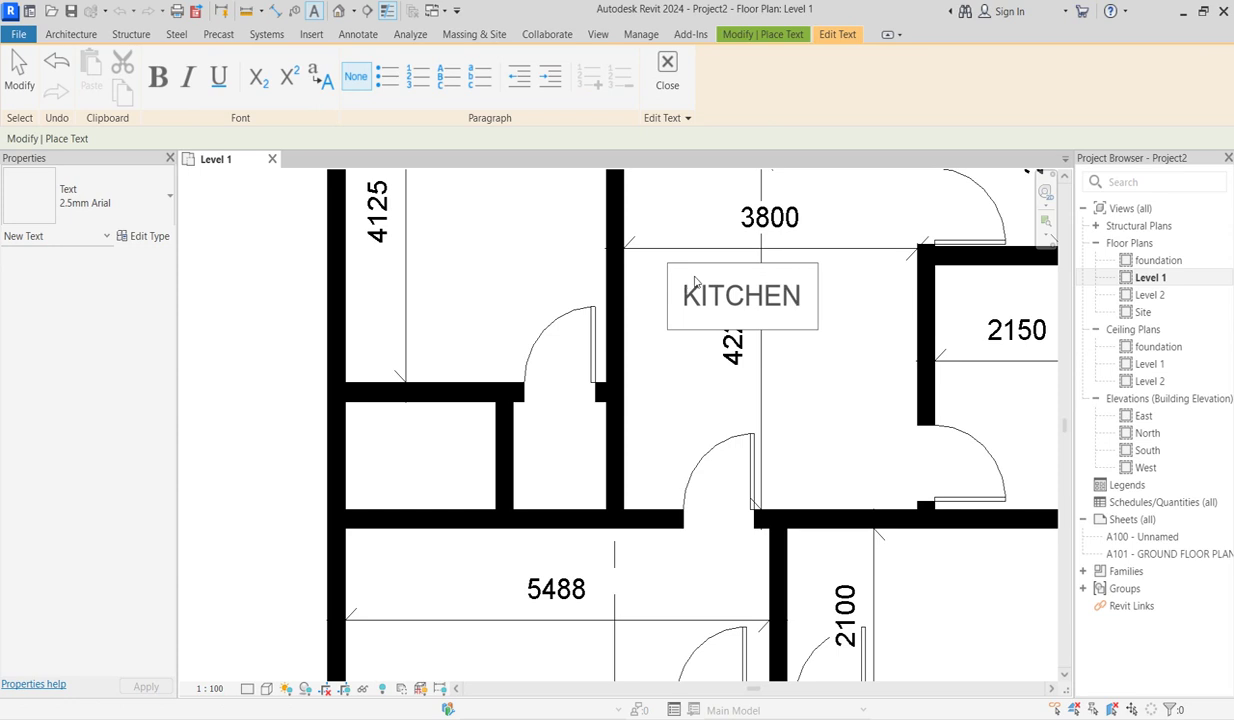
Add the text note MAIDROOM in the 3375 x 4125 mm room beside the kitchen.
click(818, 380)
scroll(592, 308, down, 3)
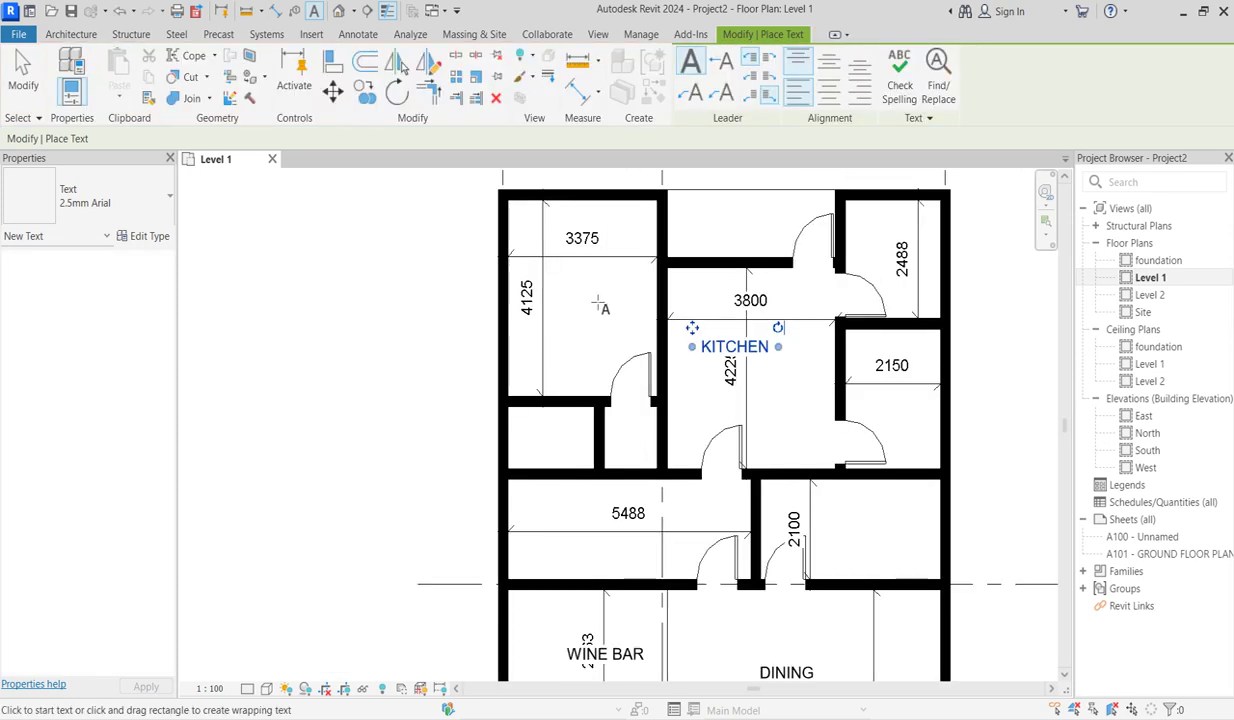
scroll(570, 300, up, 4)
click(565, 290)
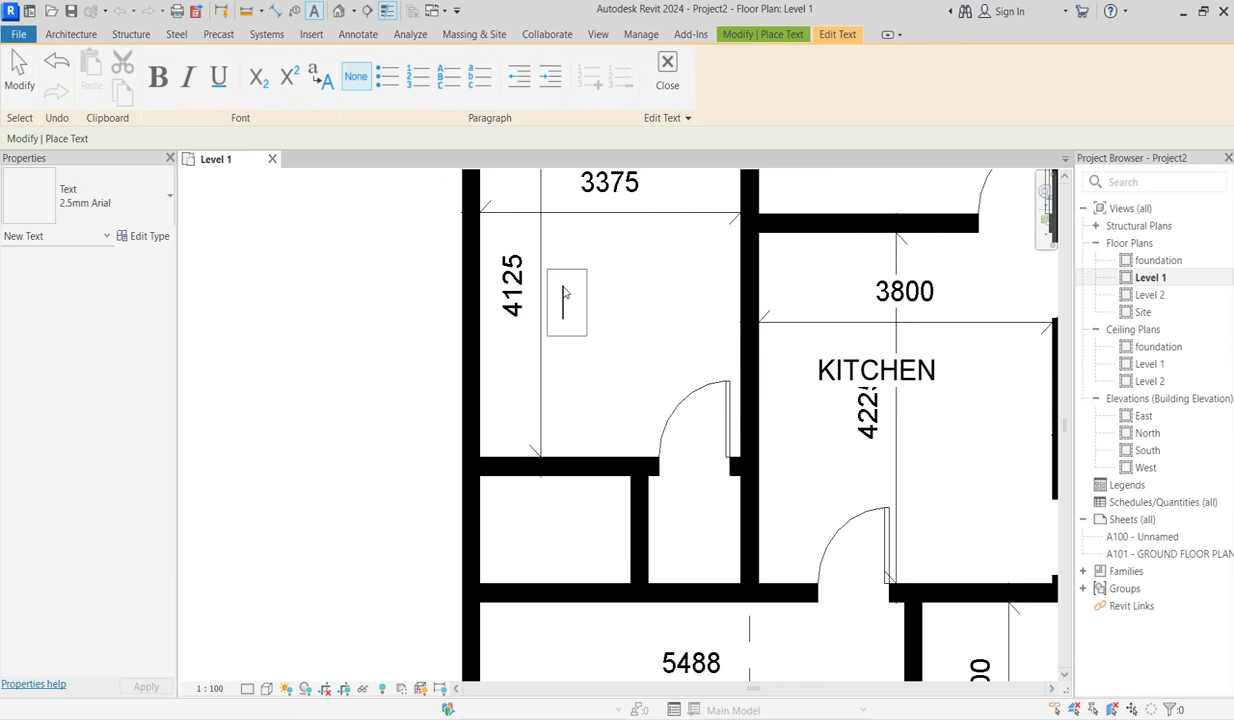
text(MA)
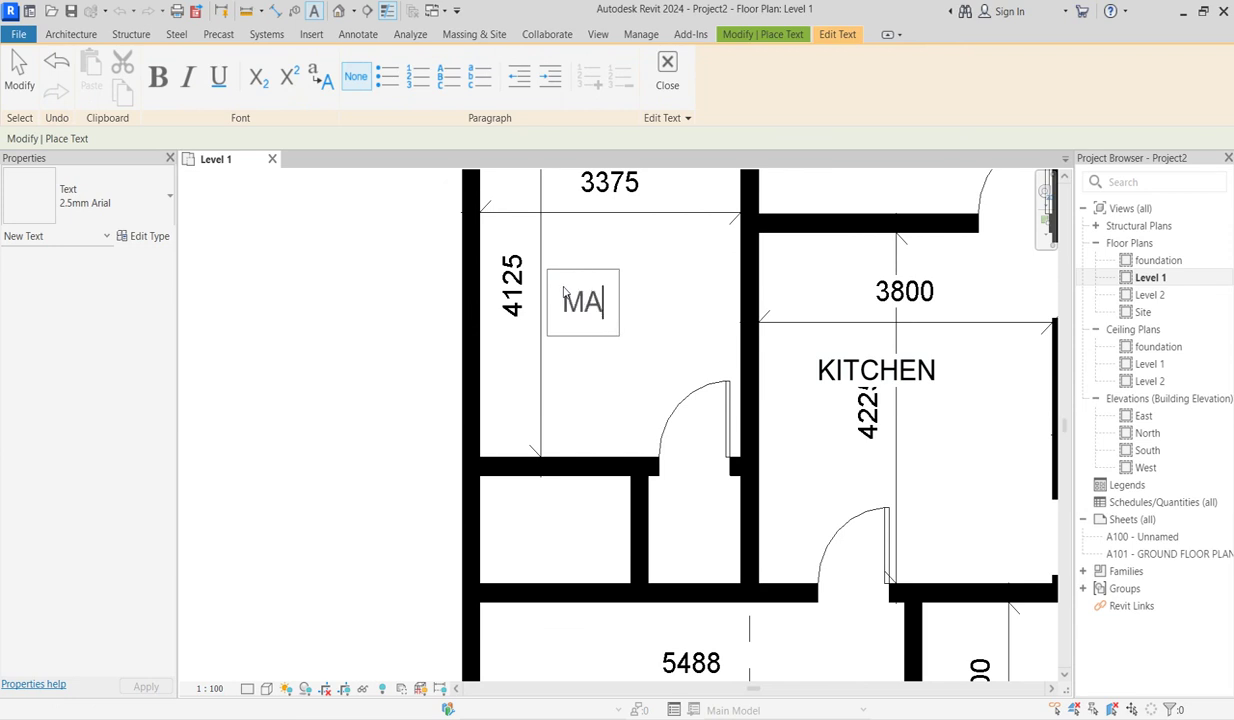
text(IDROOM)
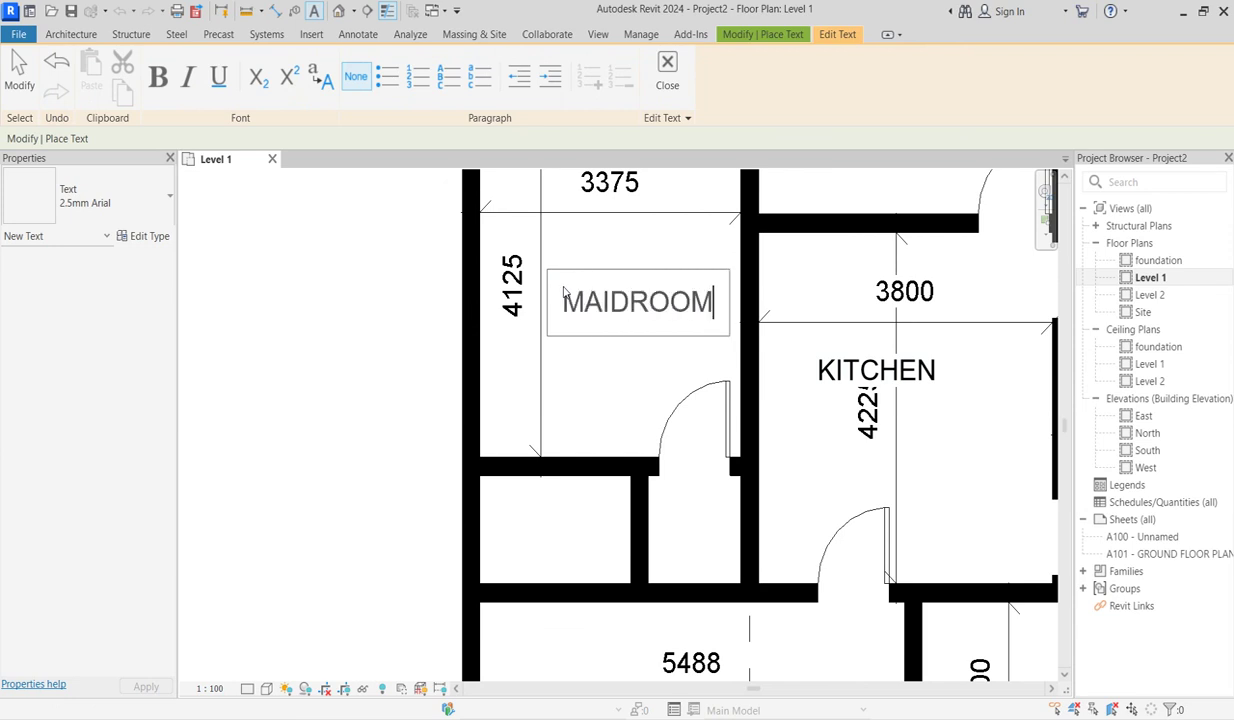
click(573, 394)
Add the text note STAIRHALL in the 5488 mm wide room above the wine bar, keeping the text changes.
scroll(508, 378, down, 5)
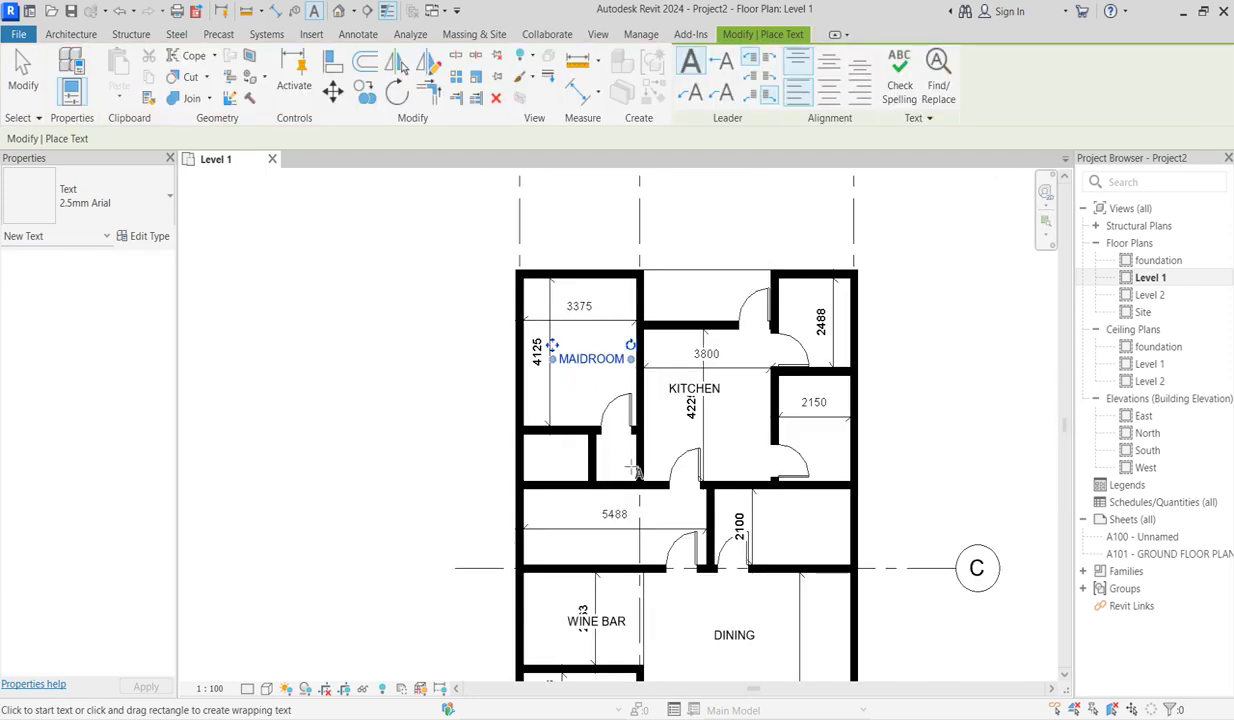
scroll(629, 490, up, 3)
scroll(818, 442, up, 2)
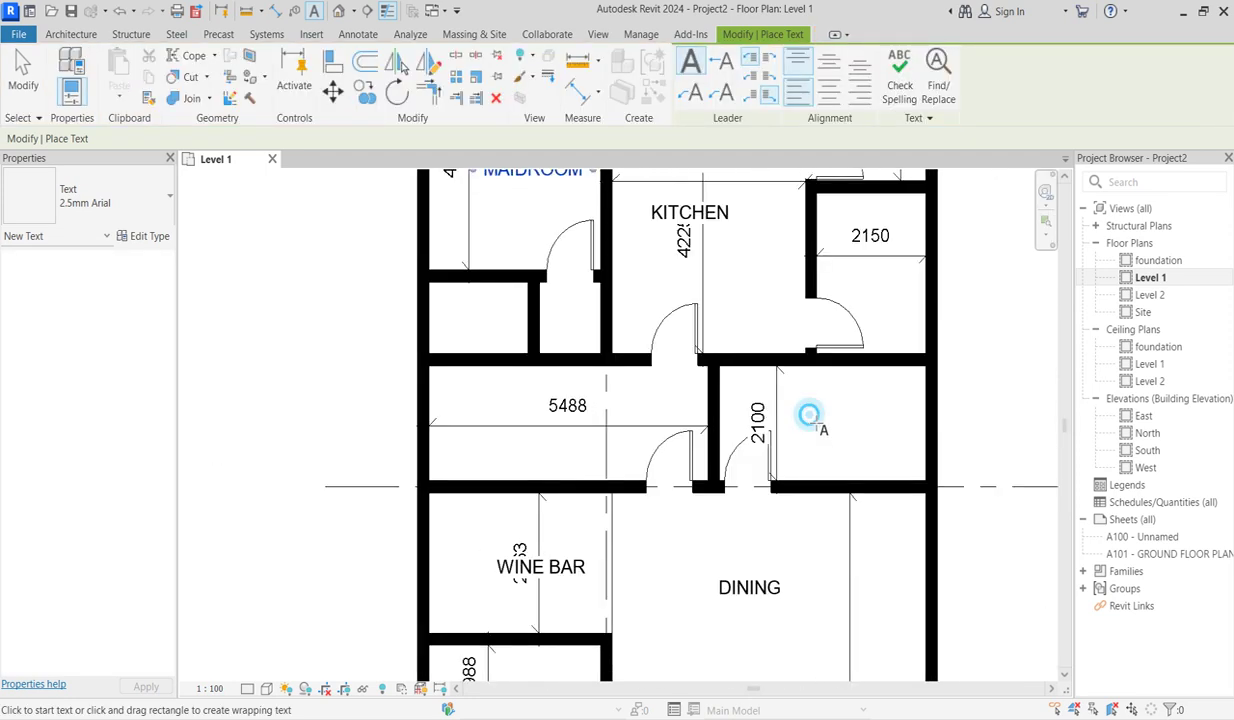
click(811, 420)
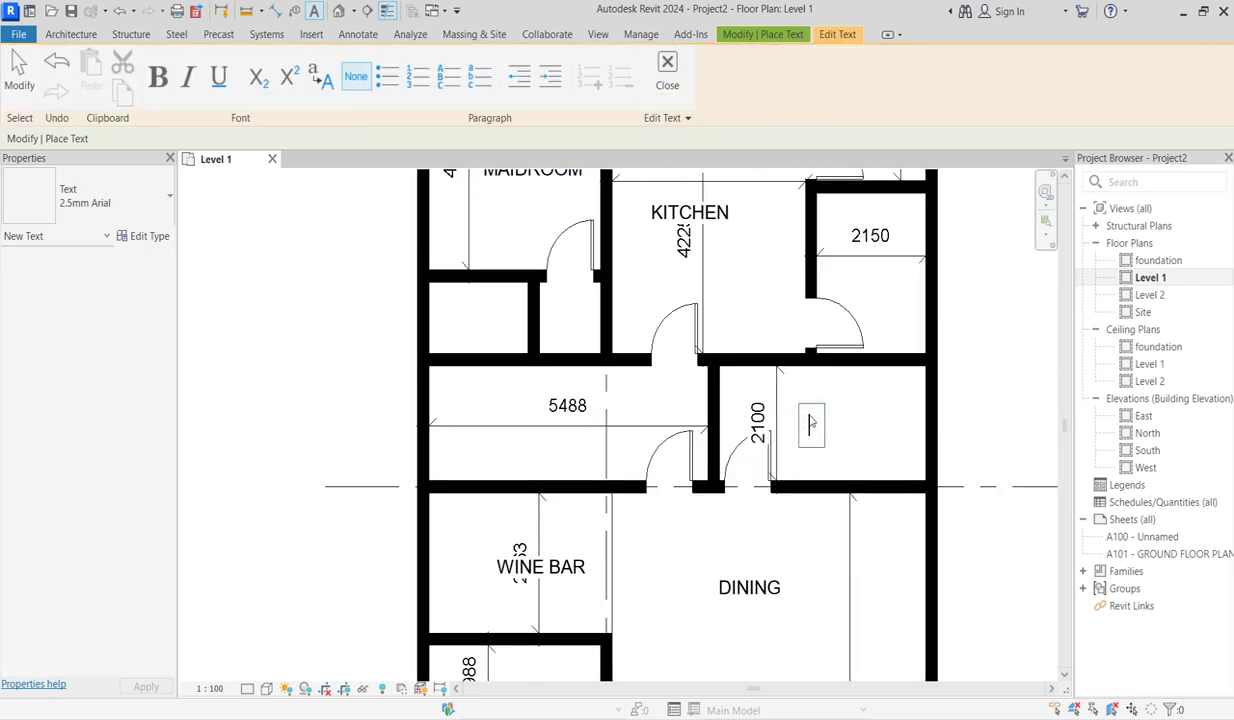
click(525, 535)
click(522, 433)
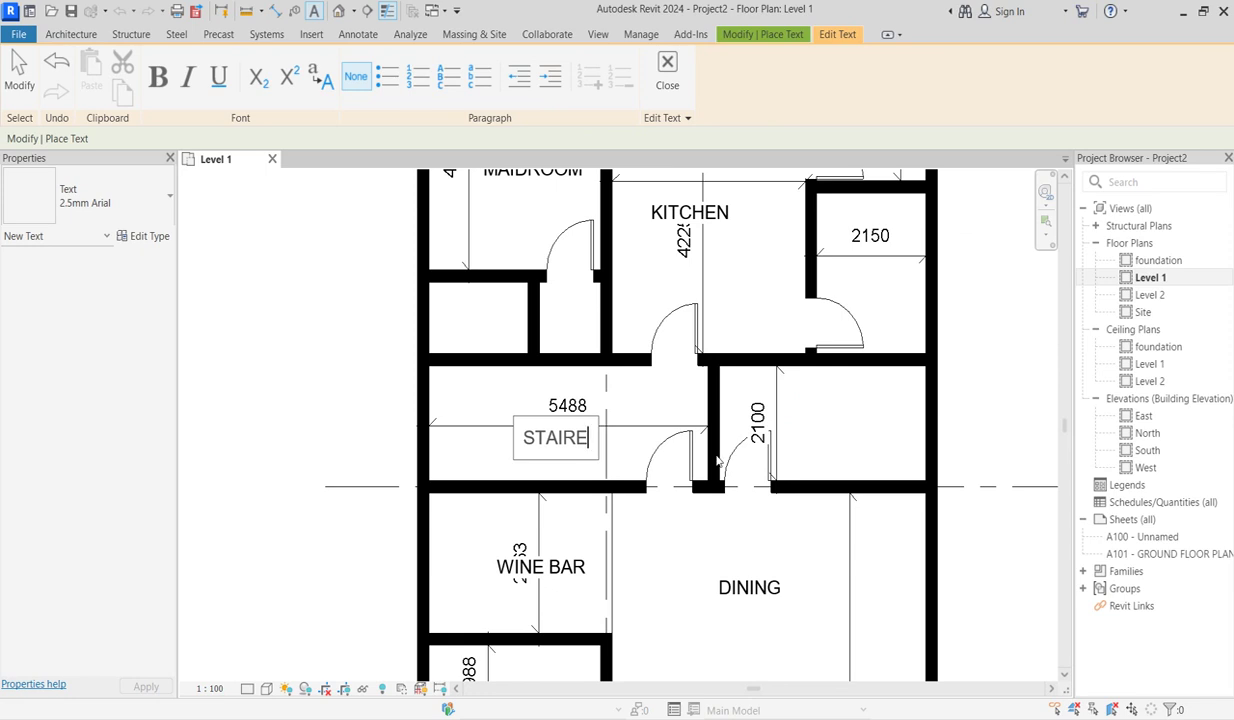
text(STAIRHALL)
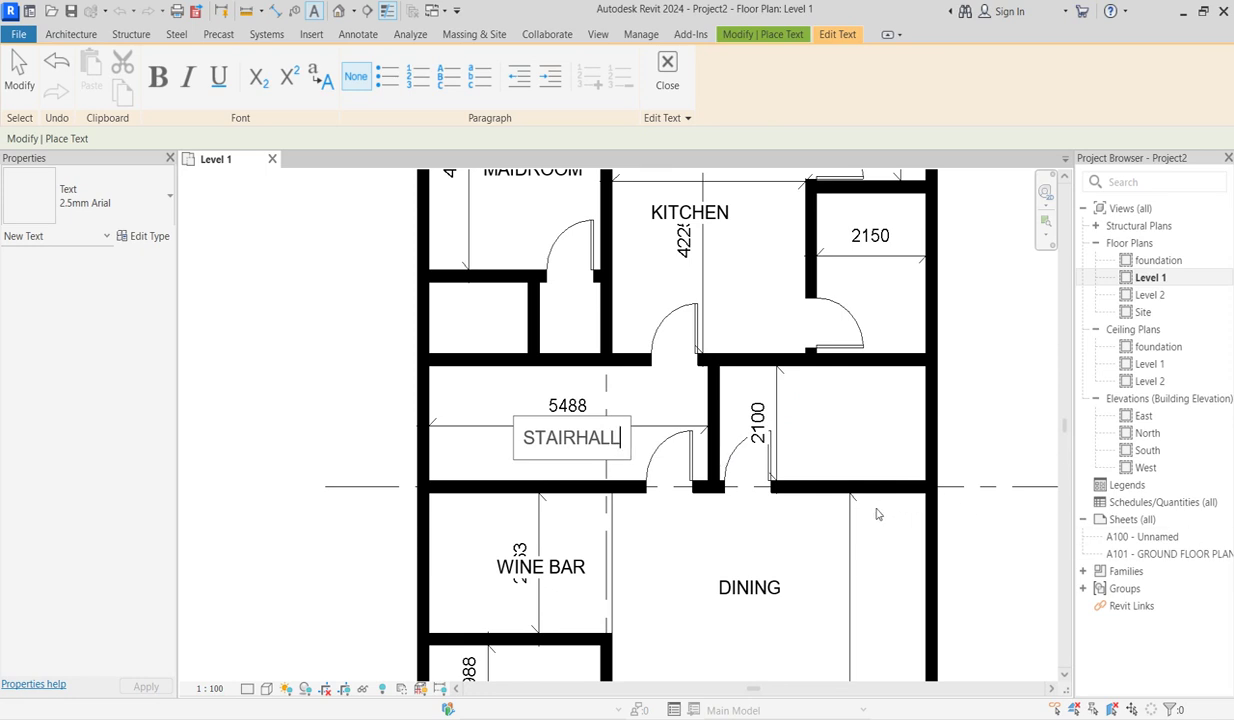
key(Escape)
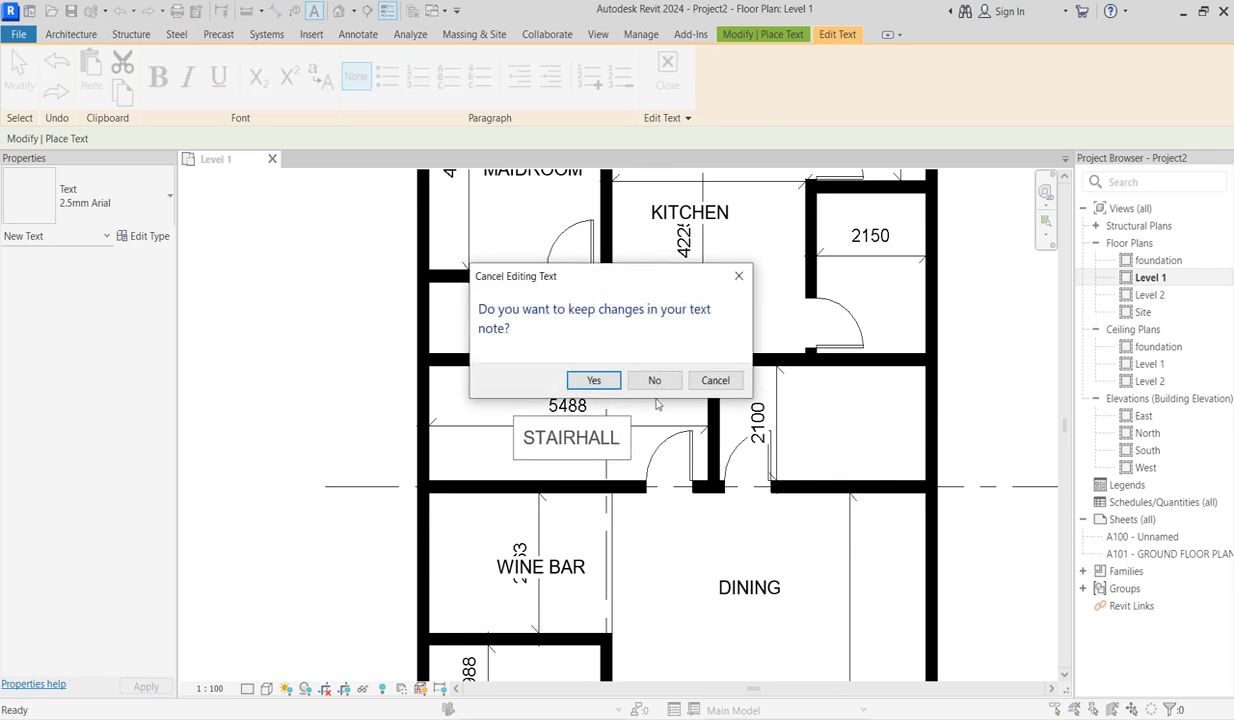
click(593, 381)
Look over the room labels and unlabelled rooms across the Level 1 floor plan and end text placement.
scroll(766, 512, down, 2)
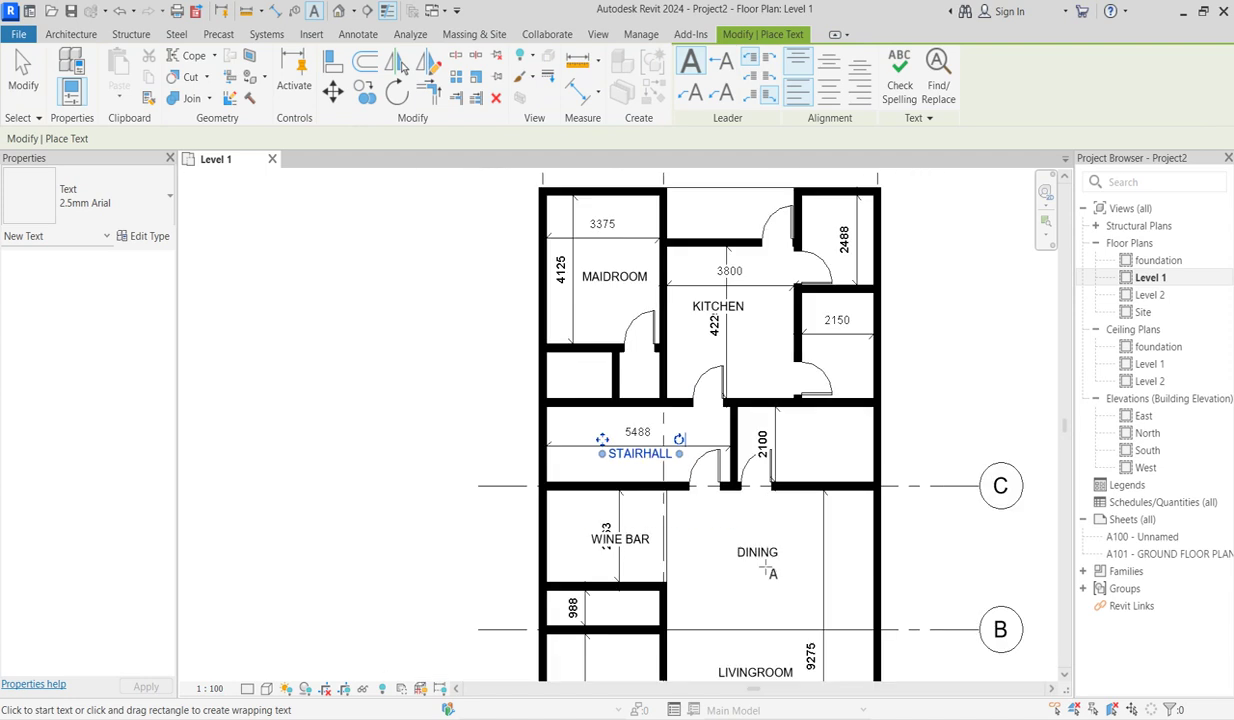
scroll(760, 550, down, 2)
scroll(797, 424, up, 4)
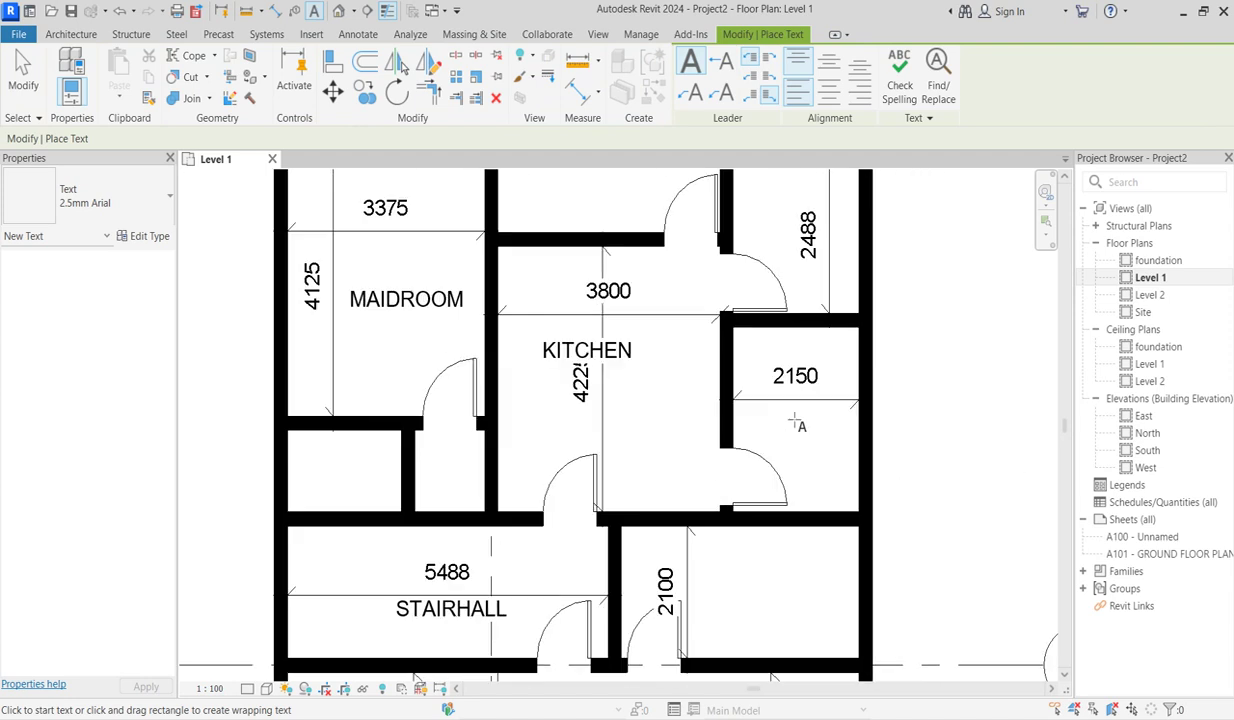
scroll(700, 500, down, 5)
scroll(605, 570, up, 3)
scroll(592, 450, down, 4)
scroll(533, 390, up, 3)
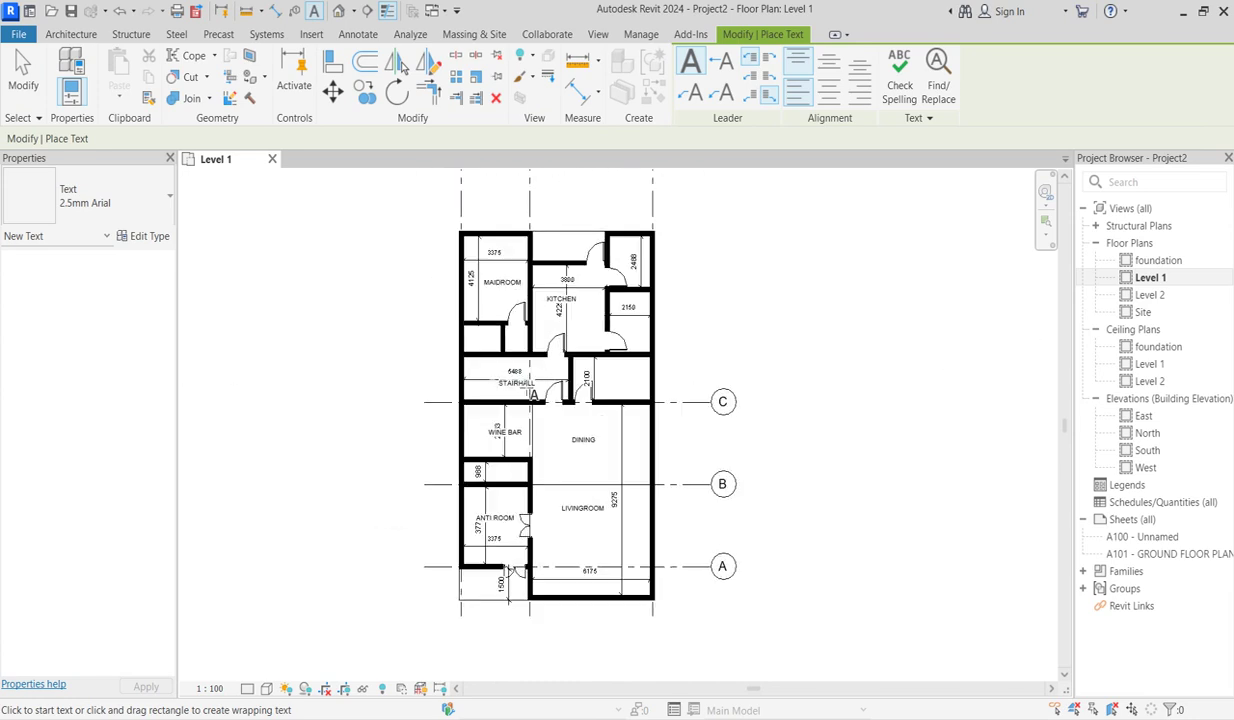
scroll(533, 393, up, 1)
right_click(711, 303)
click(732, 311)
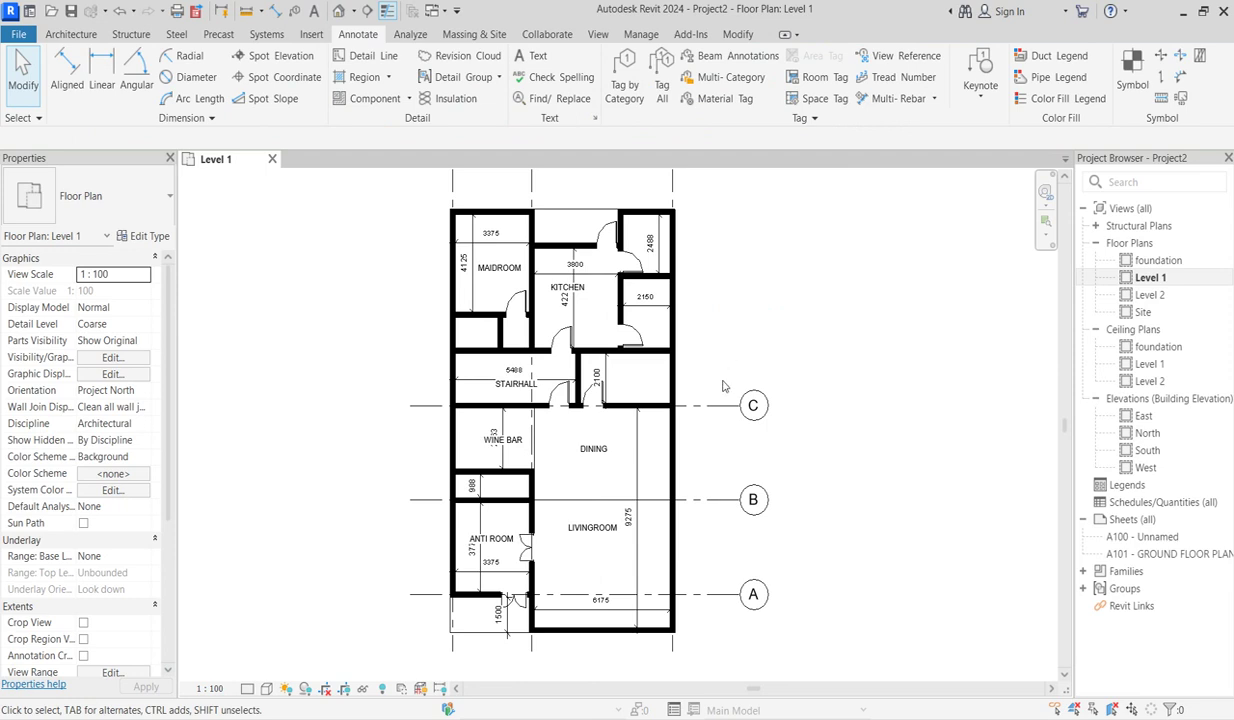
scroll(240, 408, down, 2)
scroll(240, 408, up, 3)
scroll(230, 337, down, 2)
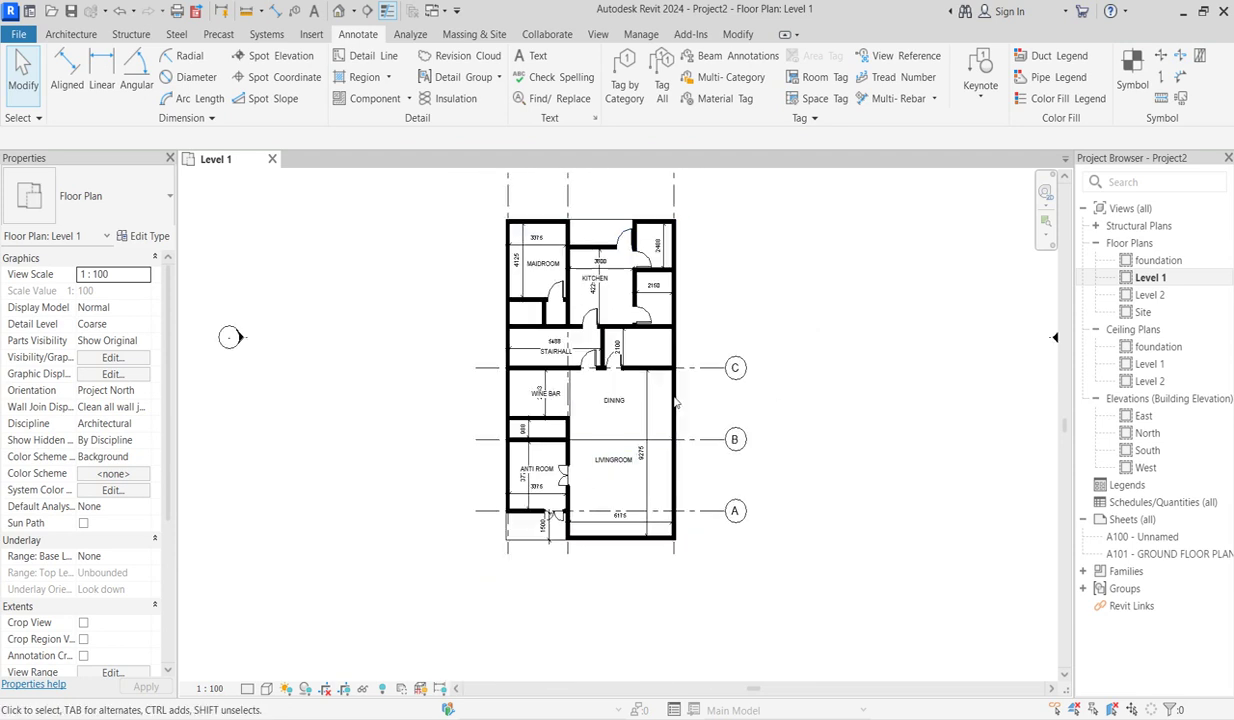